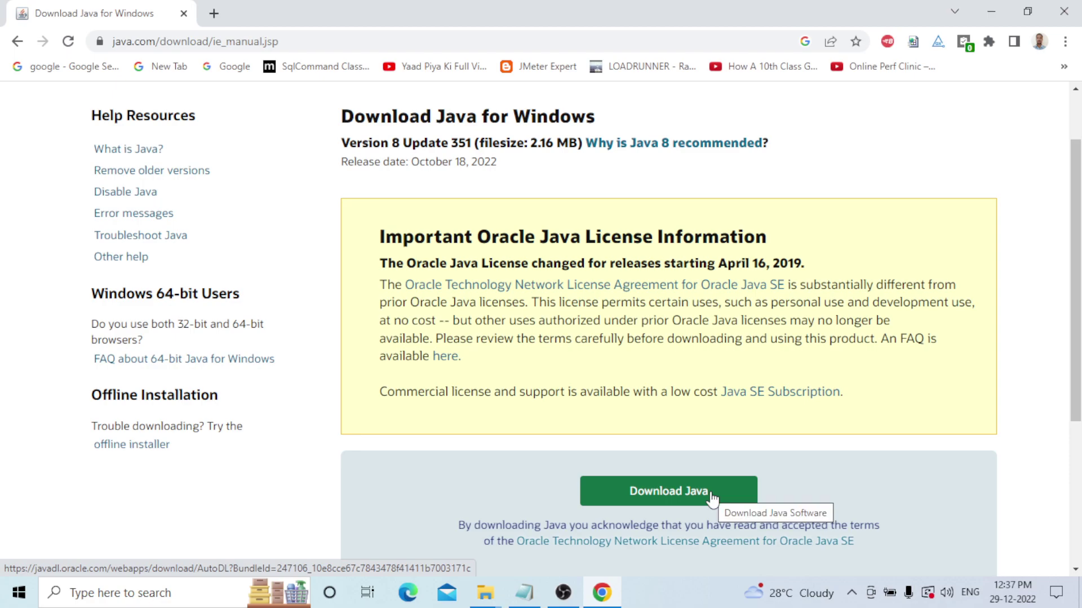
Step: Switch to File Explorer and open the folder C:\Program Files\Java\jdk1.8.0_202\bin
scroll(713, 502, down, 4)
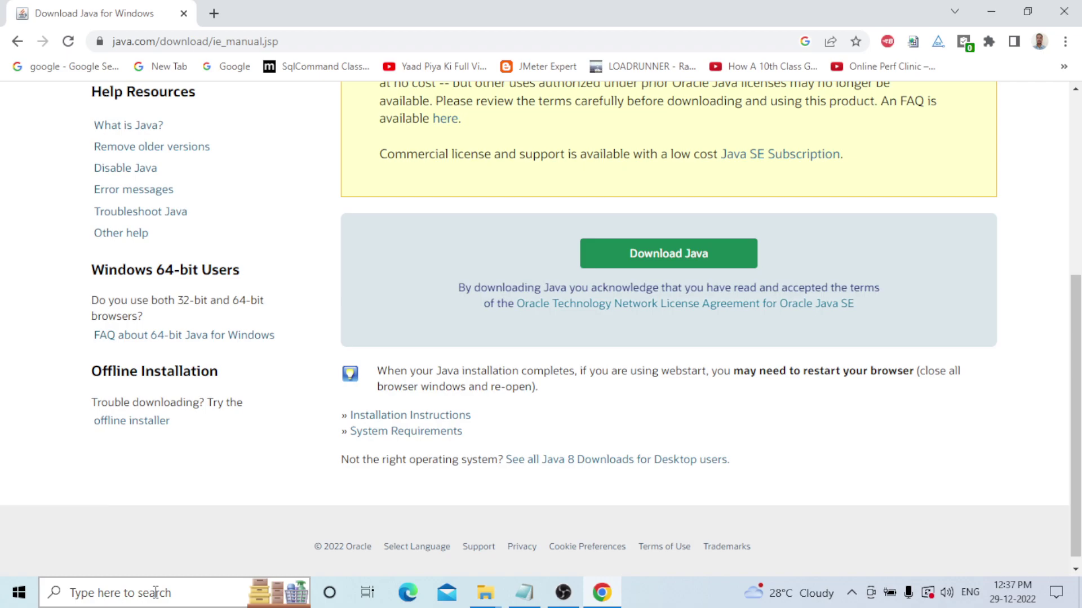
click(486, 591)
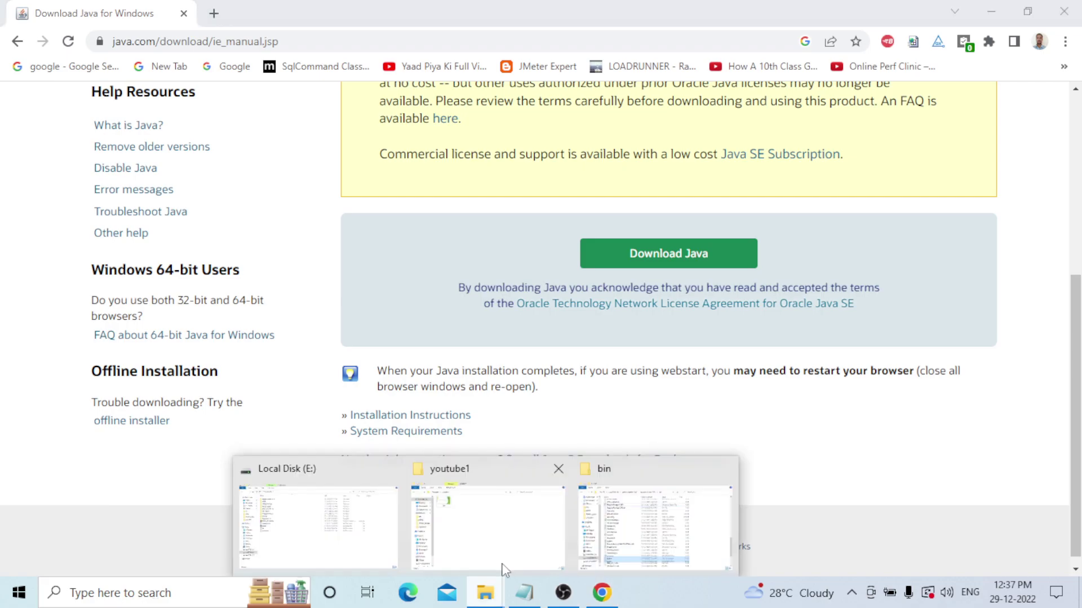
click(350, 549)
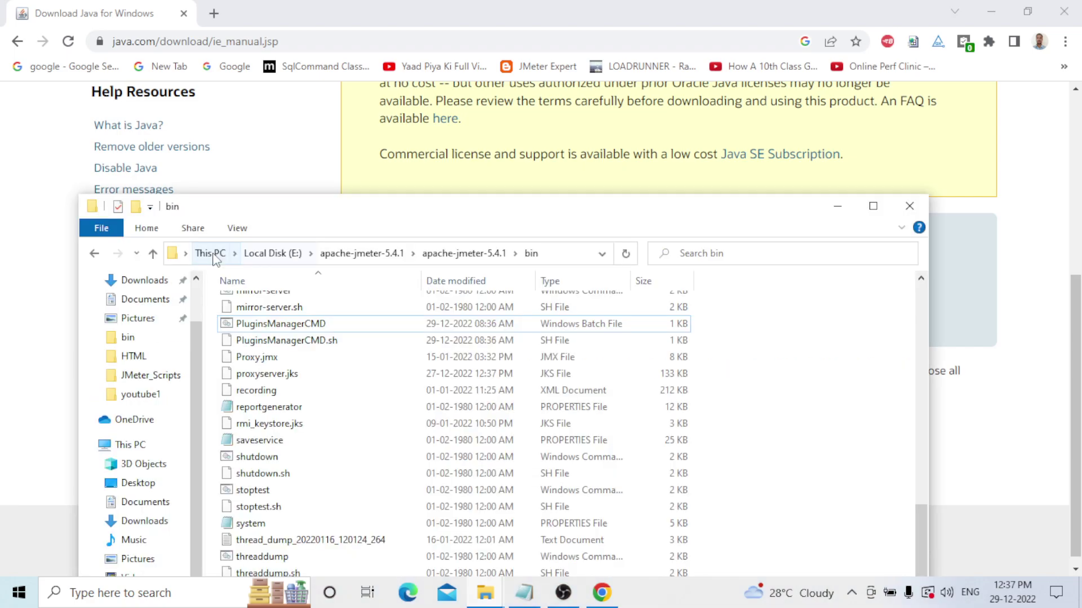
click(212, 253)
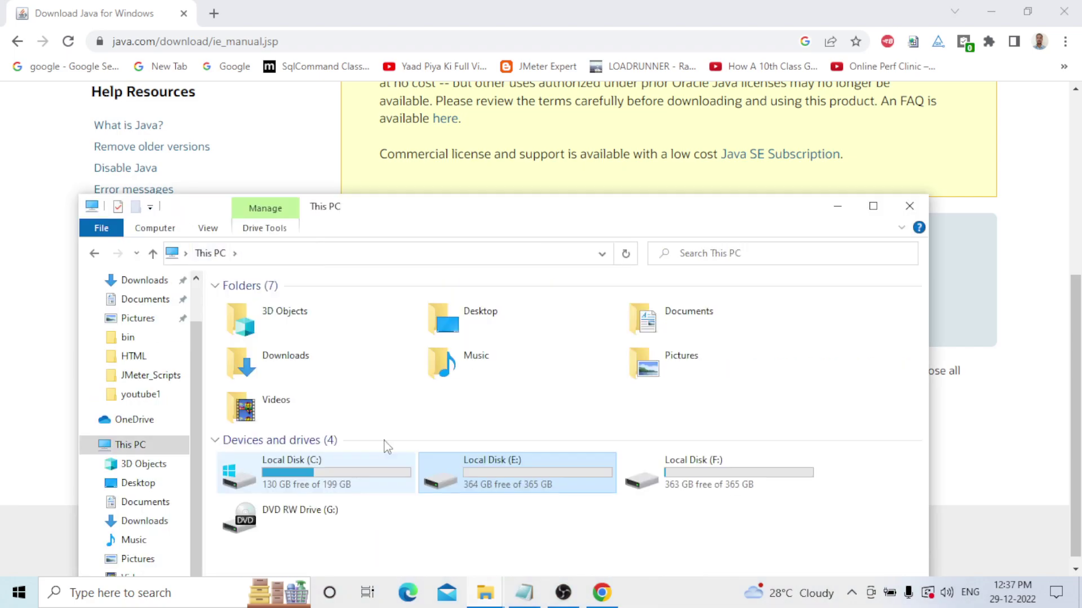
drag(563, 206, 645, 2)
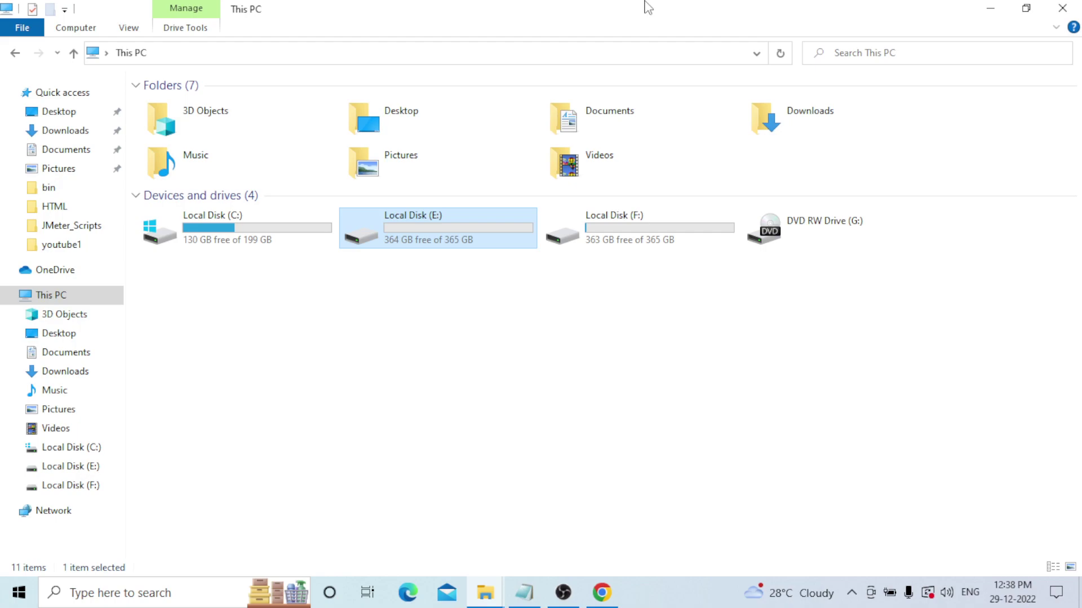
double_click(206, 223)
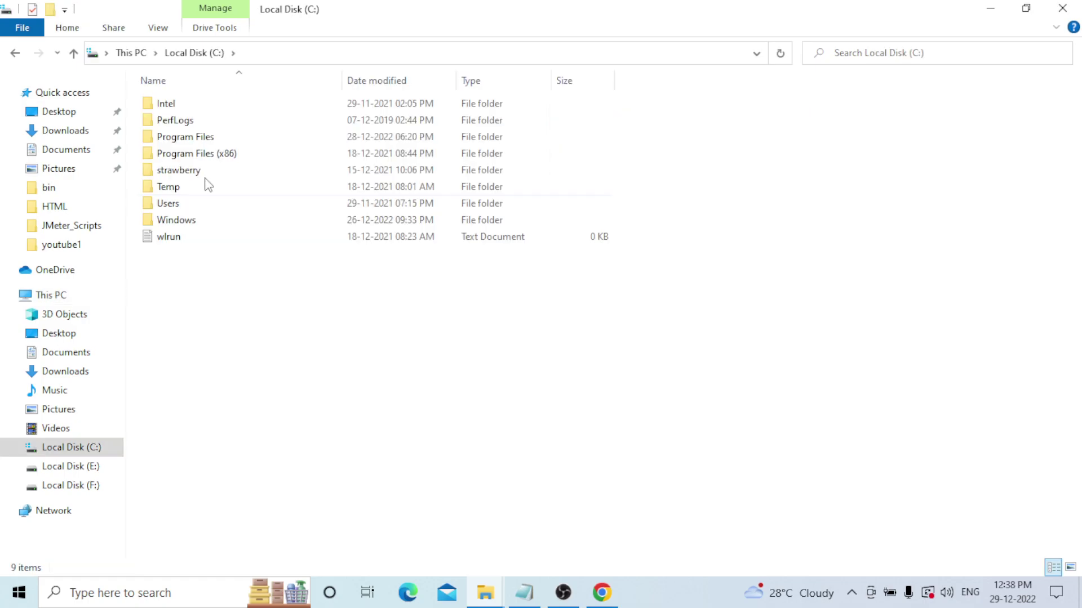
double_click(220, 136)
double_click(194, 121)
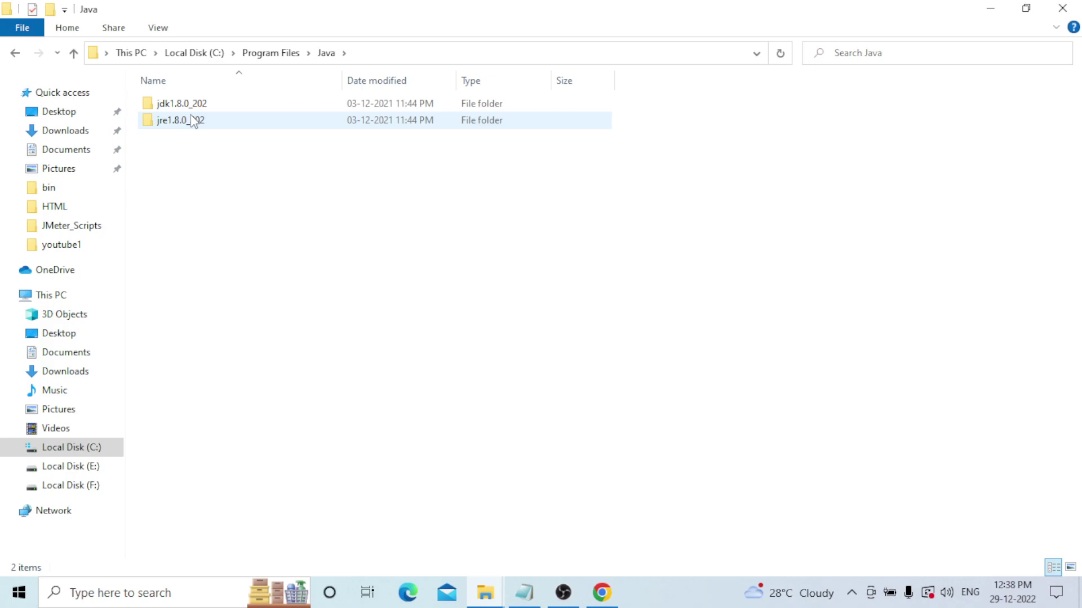
double_click(227, 106)
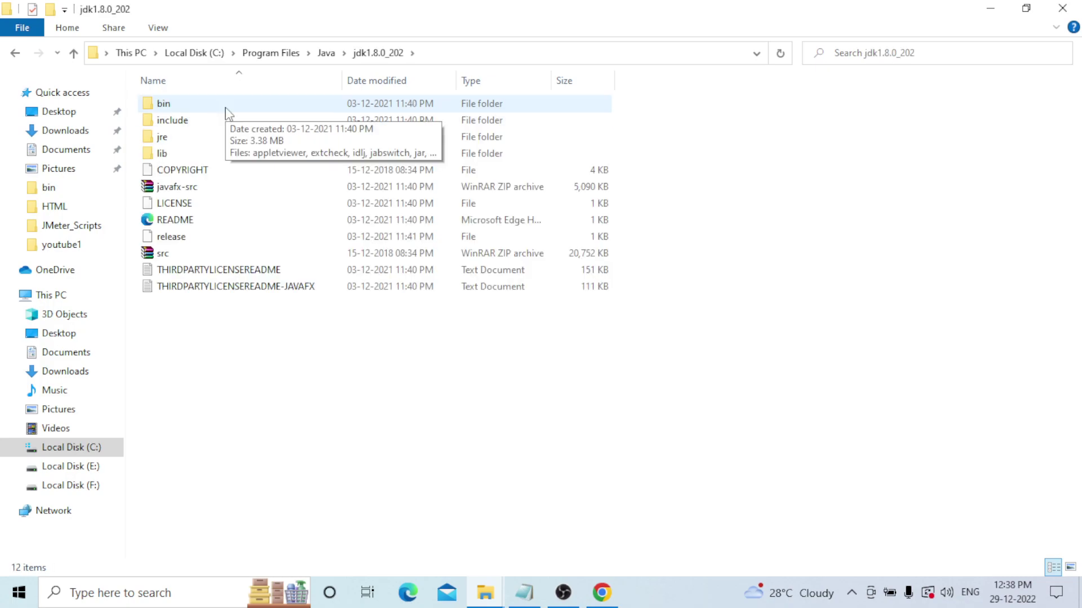
double_click(226, 107)
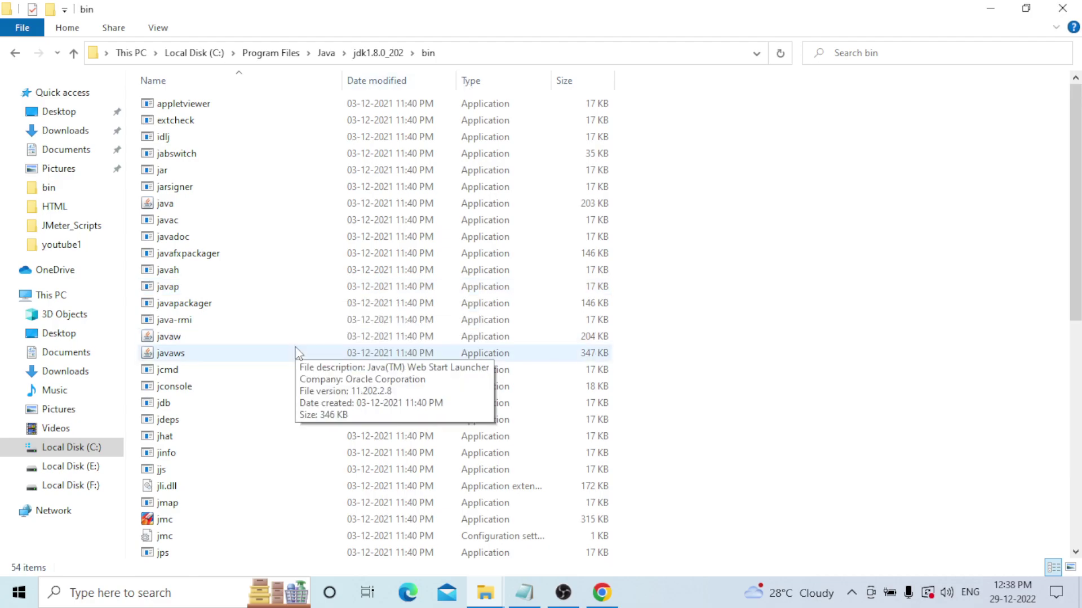
Step: Copy the JDK bin folder's path and paste it into the Config notes in Notepad, below the Java version line
click(462, 52)
key(ctrl+c)
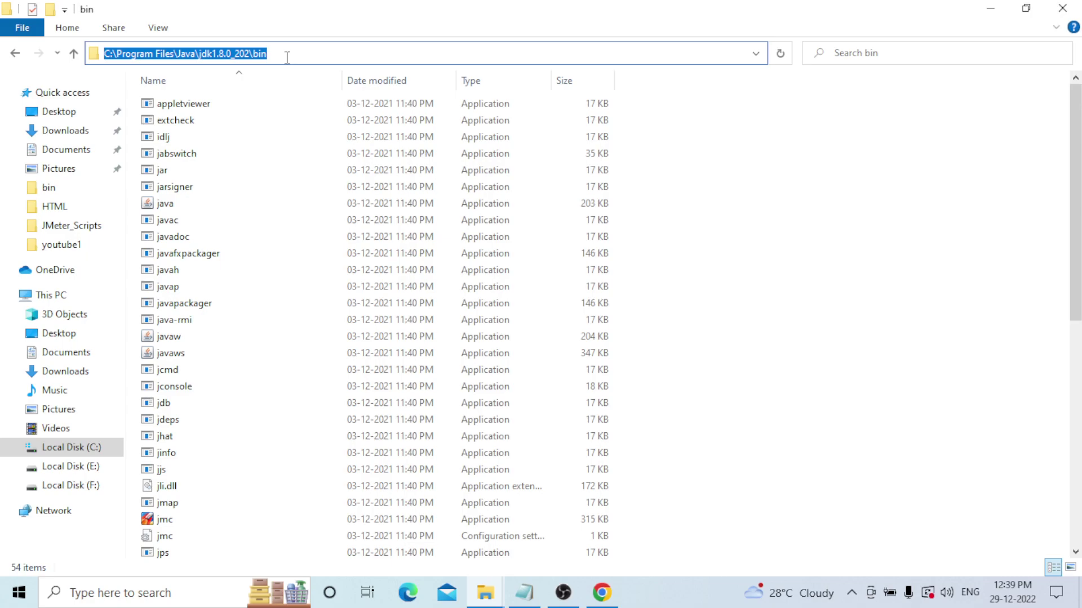
click(524, 593)
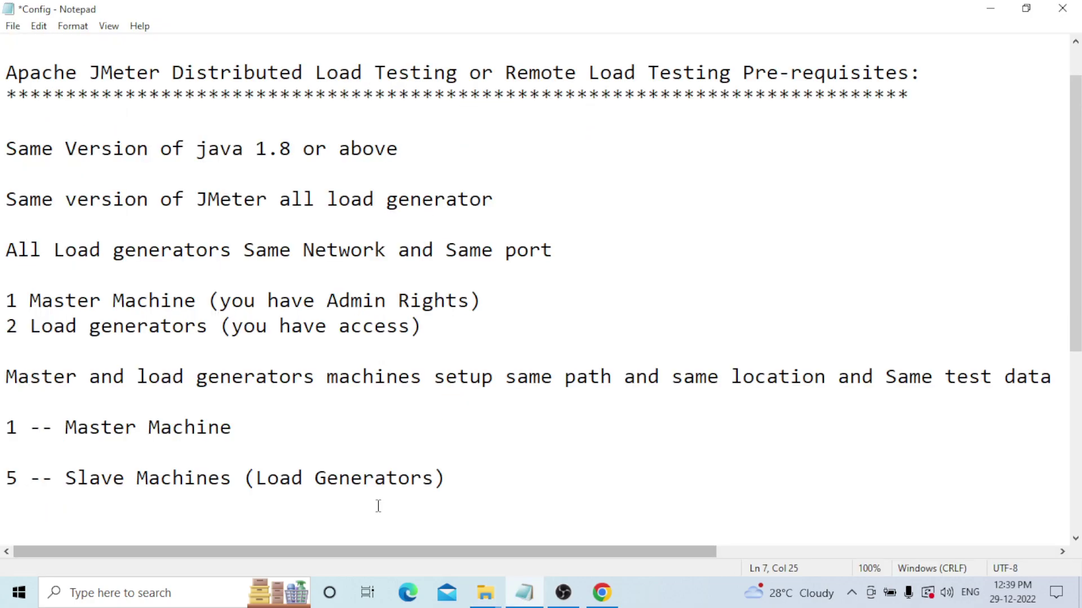
click(195, 517)
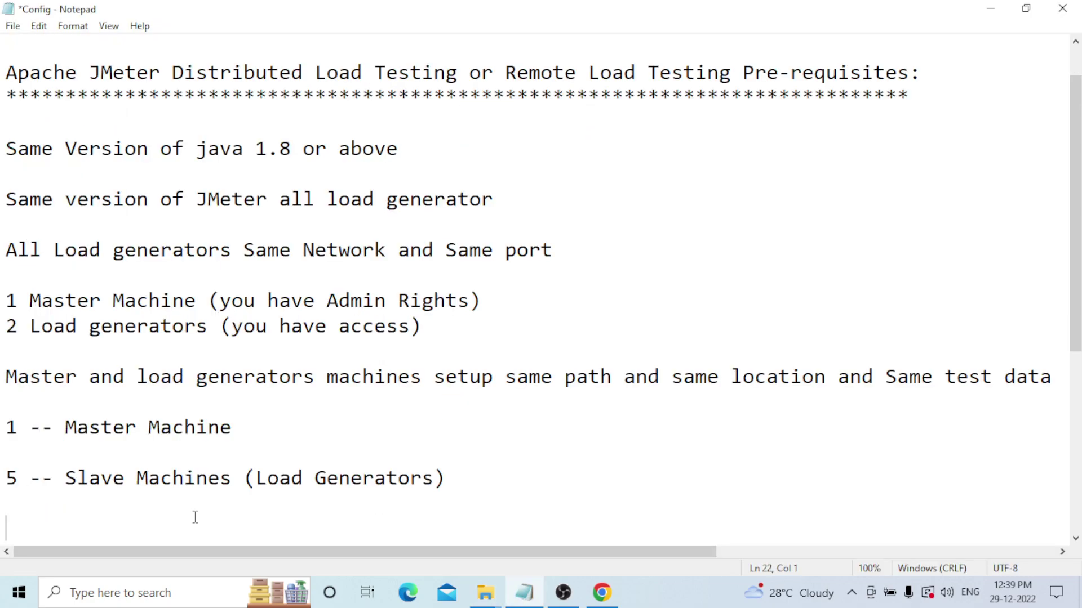
click(404, 148)
key(Return)
key(Return)
key(ctrl+v)
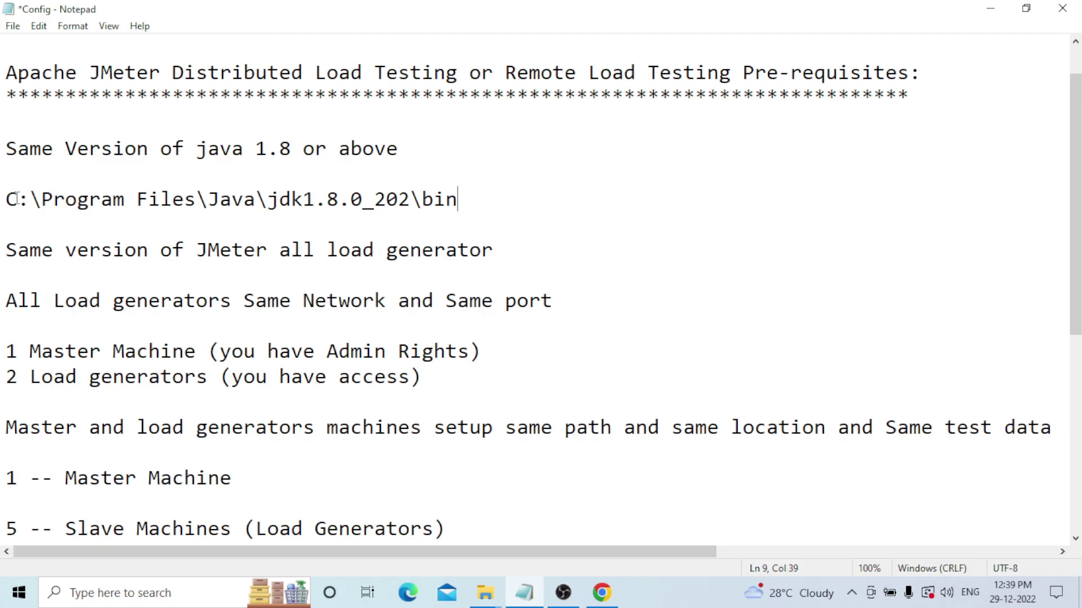
Step: Add the path C:\Program Files\Java\jdk1.8.0_202, without the bin part, as a separate line below the bin path
drag(7, 199, 410, 200)
key(ctrl+c)
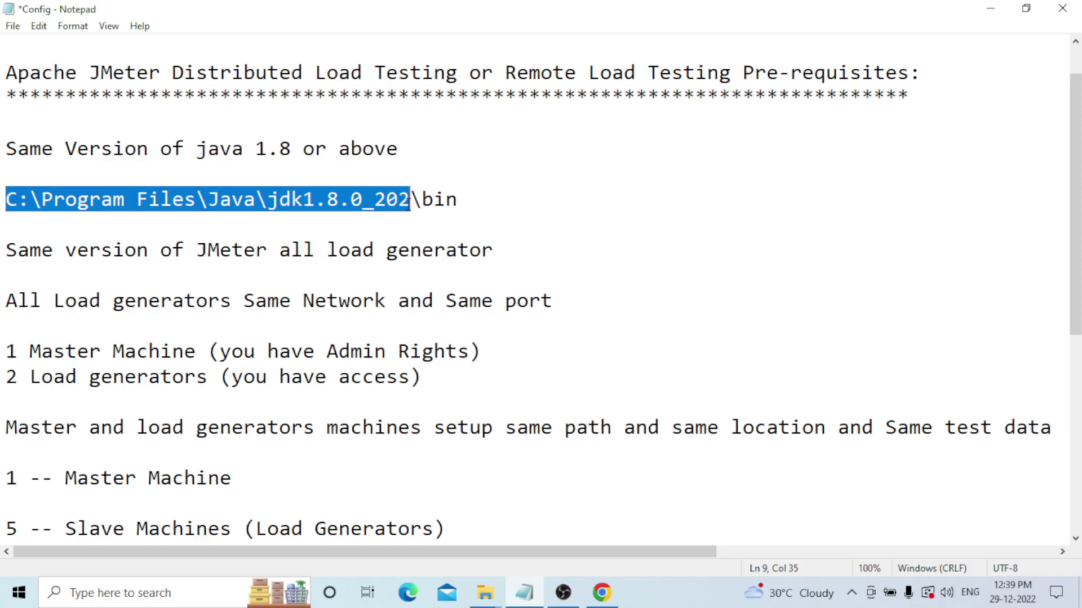
click(510, 202)
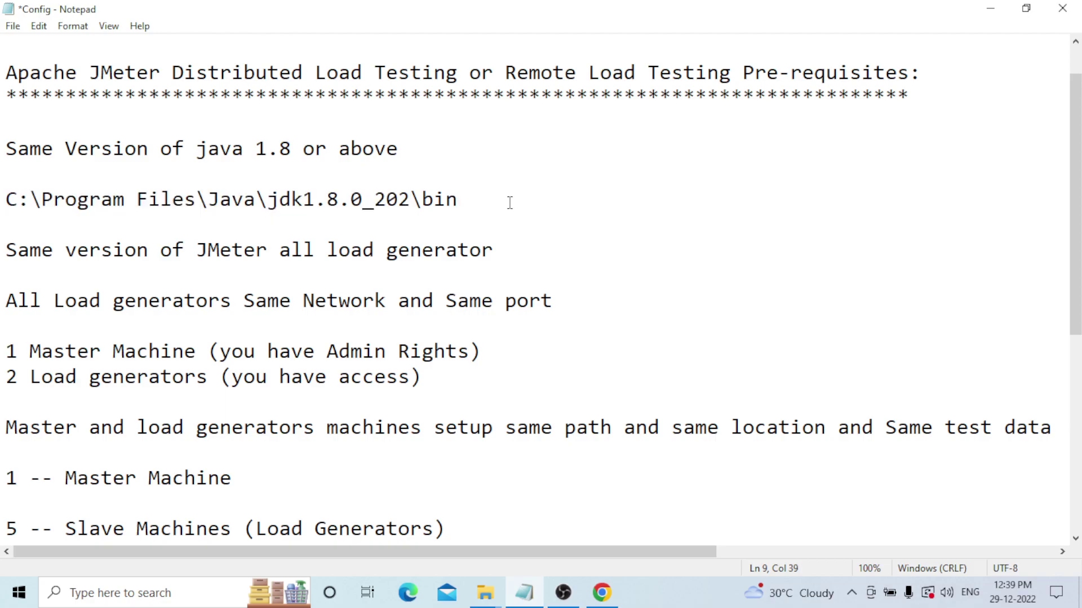
key(Return)
key(Return)
key(ctrl+v)
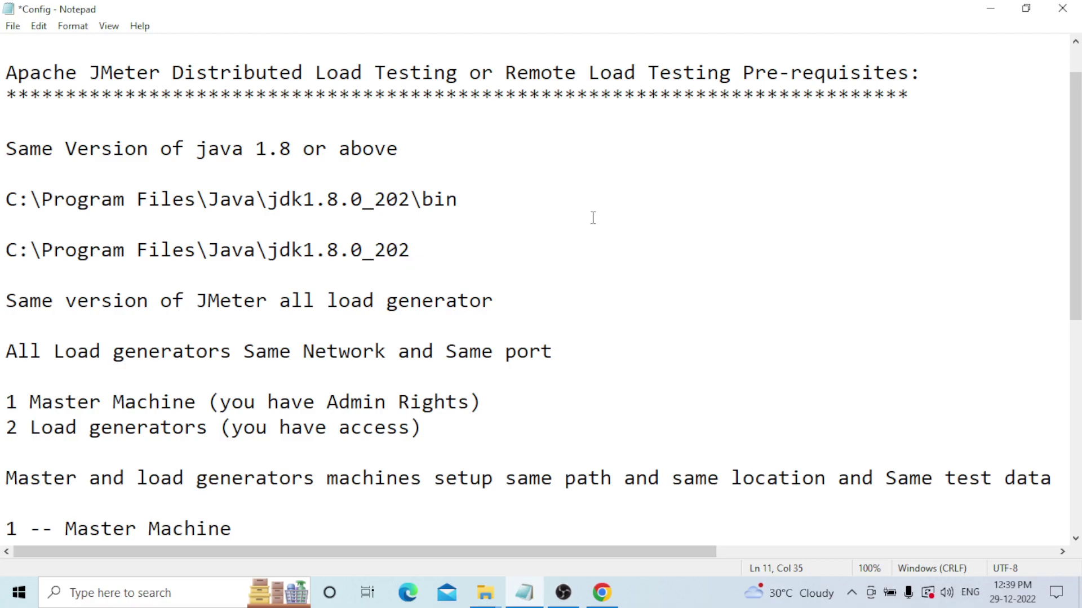
Step: Search Windows for the system environment variables settings and open the Environment Variables dialog
click(149, 594)
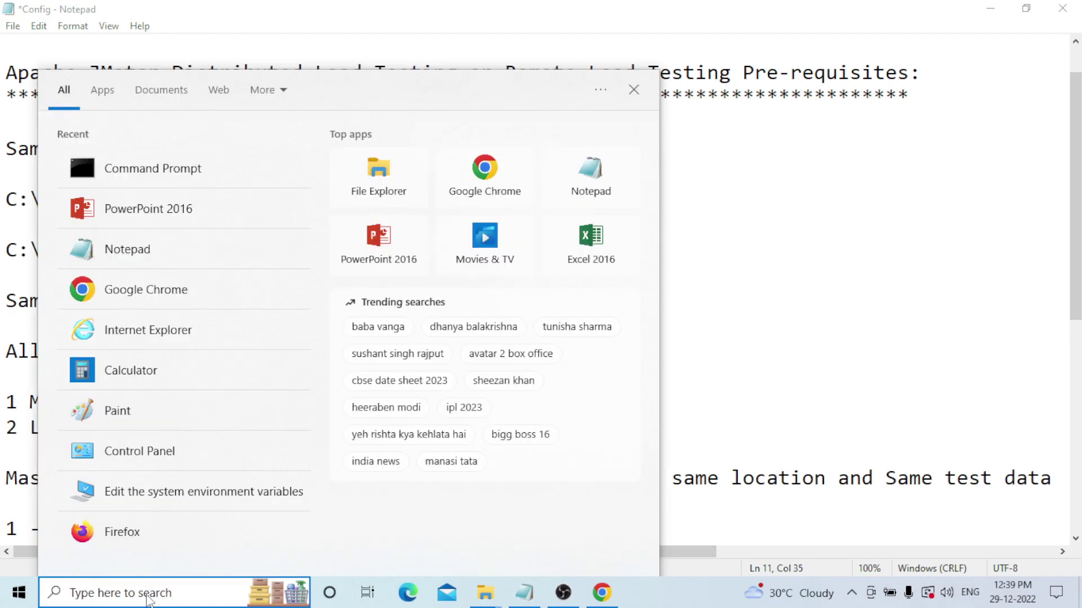
text(Env)
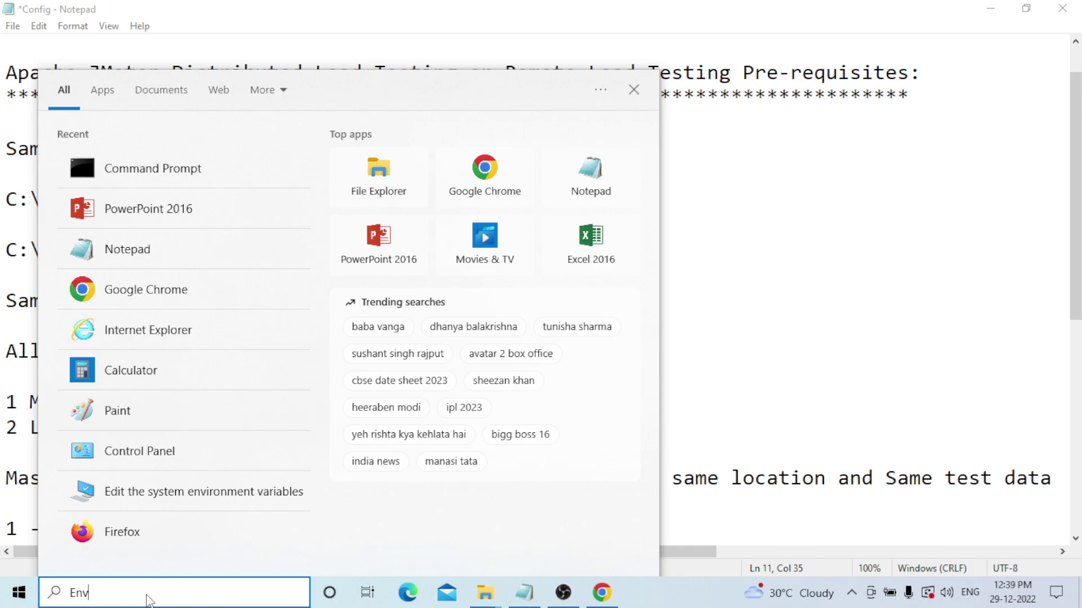
key(BackSpace)
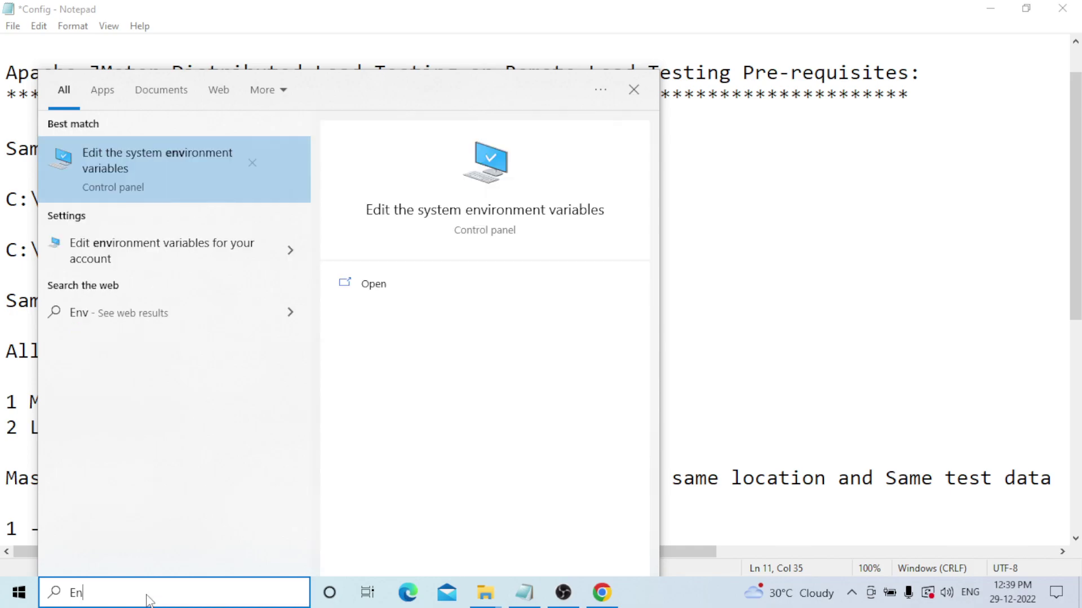
key(Escape)
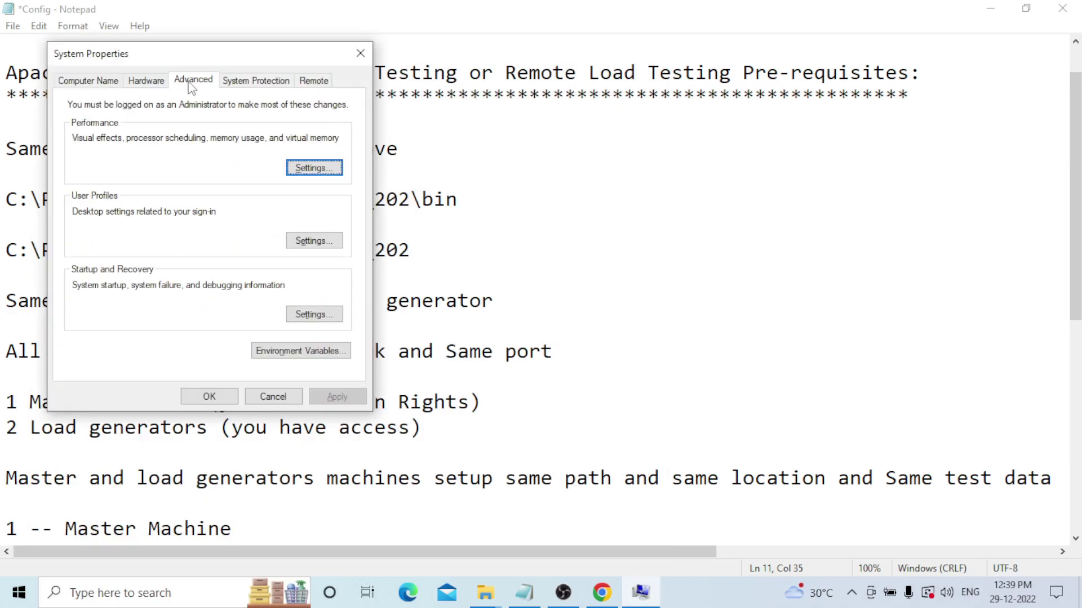
click(300, 350)
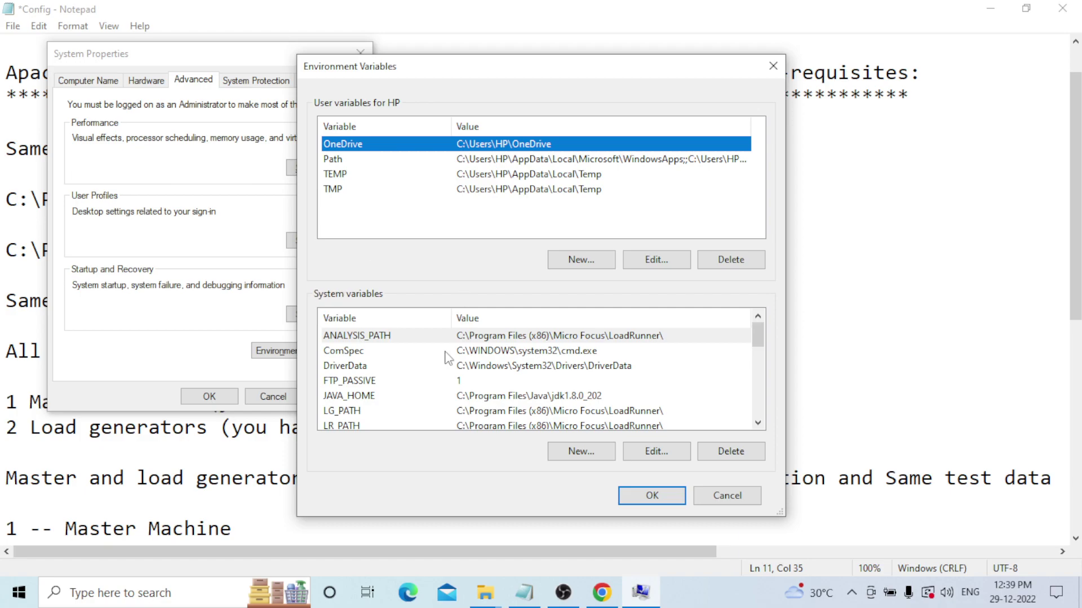
Step: Open the Path entry under the system variables for editing
click(758, 422)
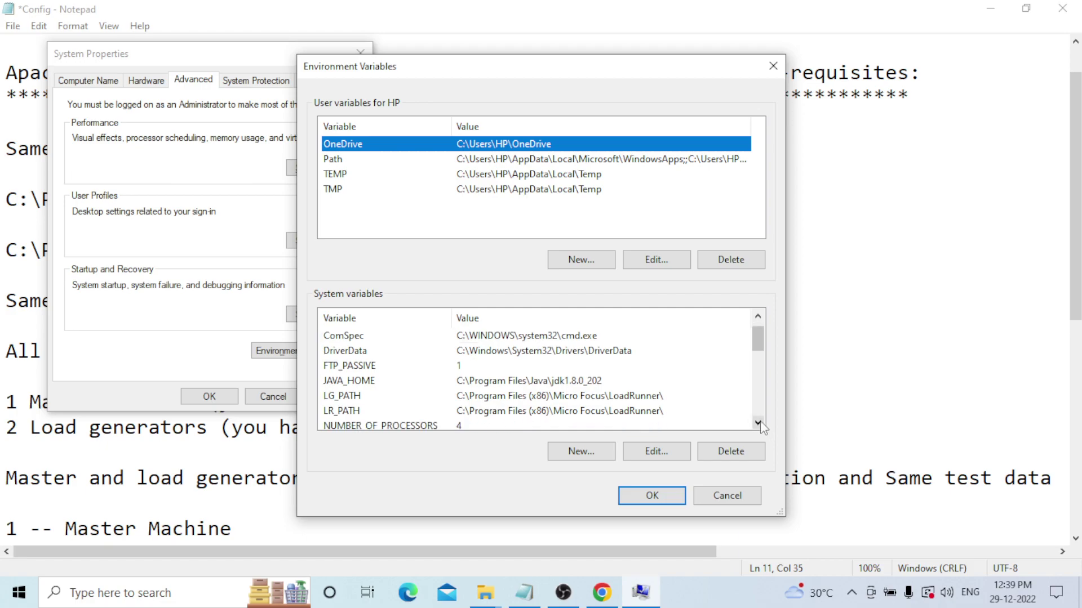
click(758, 423)
click(758, 422)
click(758, 423)
scroll(398, 360, down, 1)
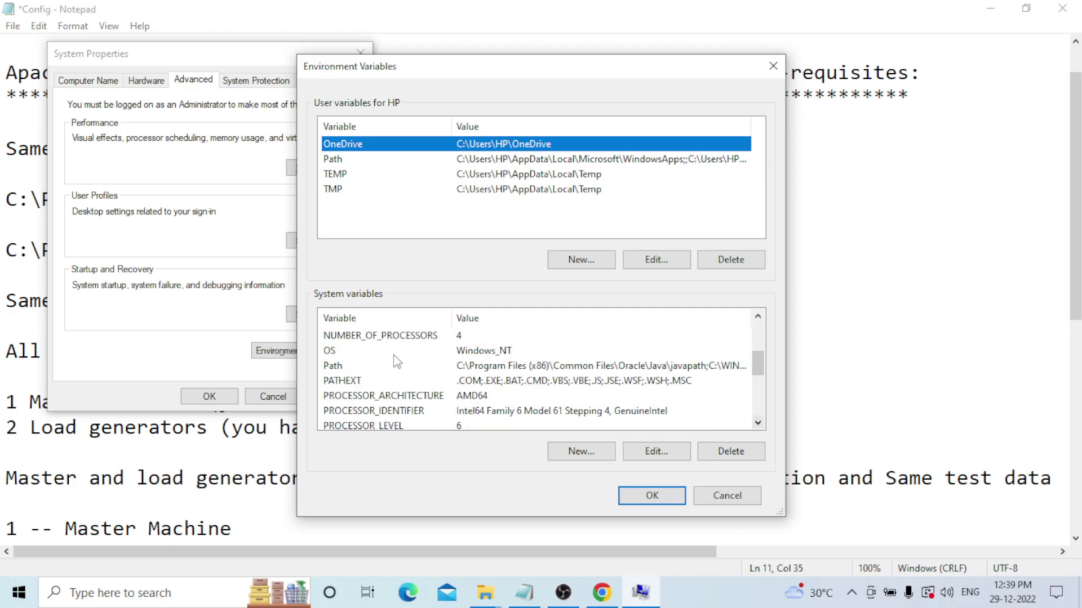
click(333, 368)
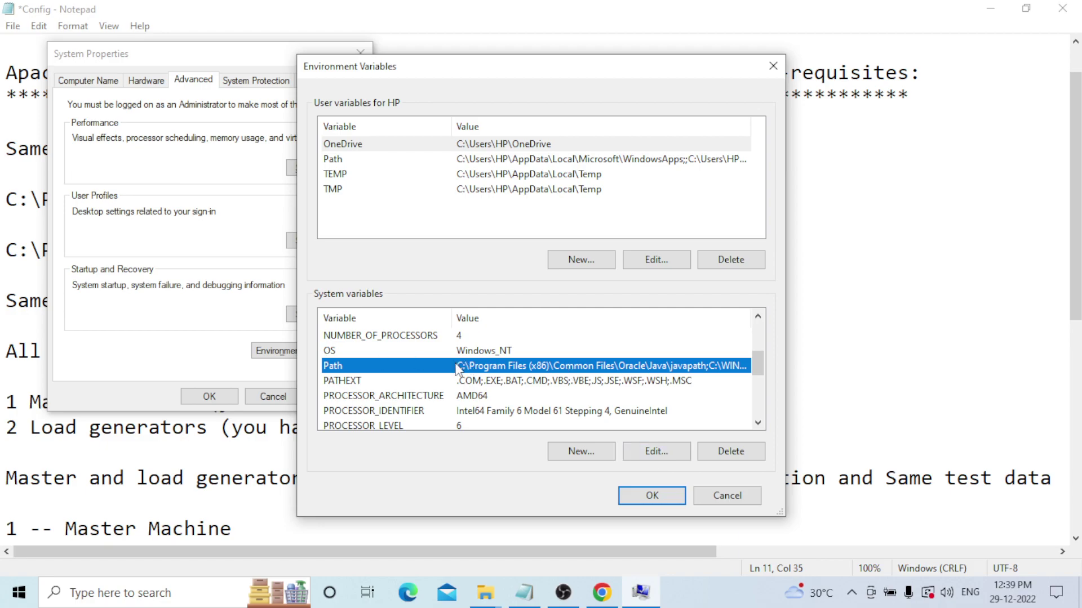
click(663, 456)
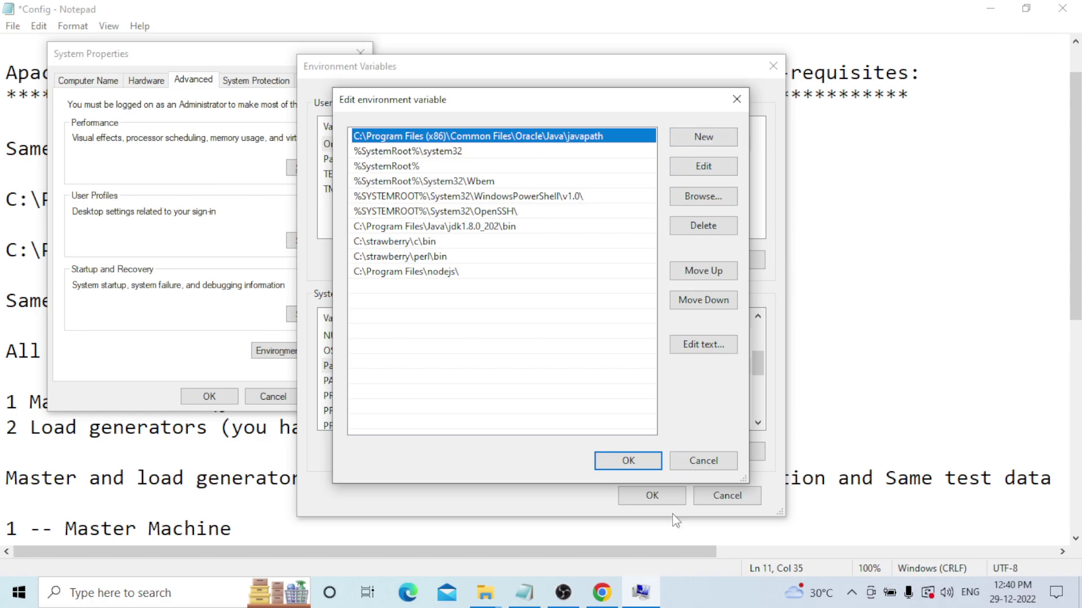
Step: Compare the noted JDK bin path with the Java entry in the system Path list, and accept the list
click(40, 234)
drag(456, 200, 2, 209)
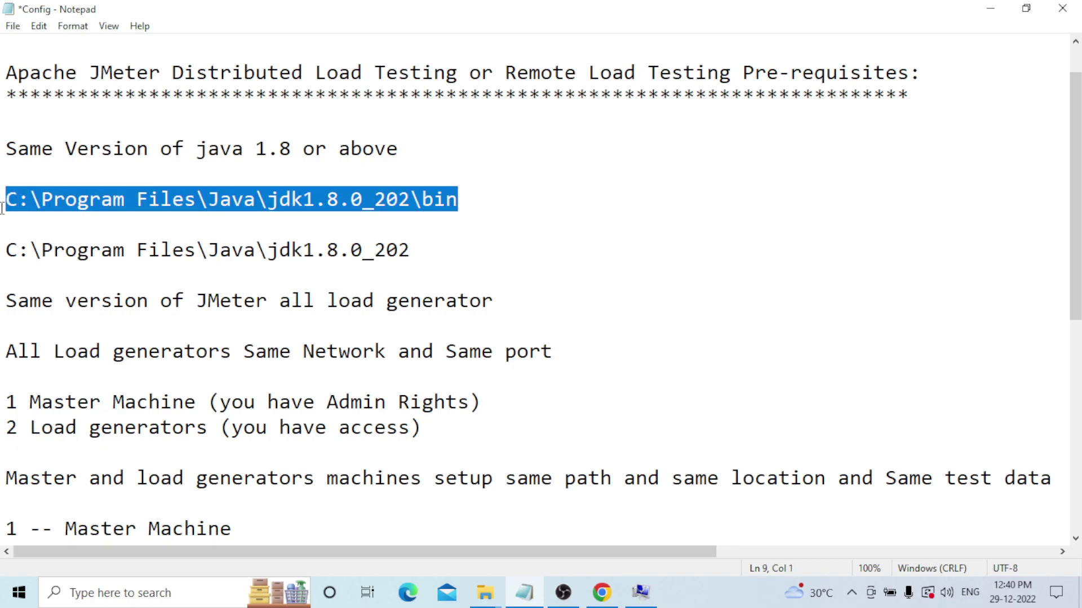
click(640, 592)
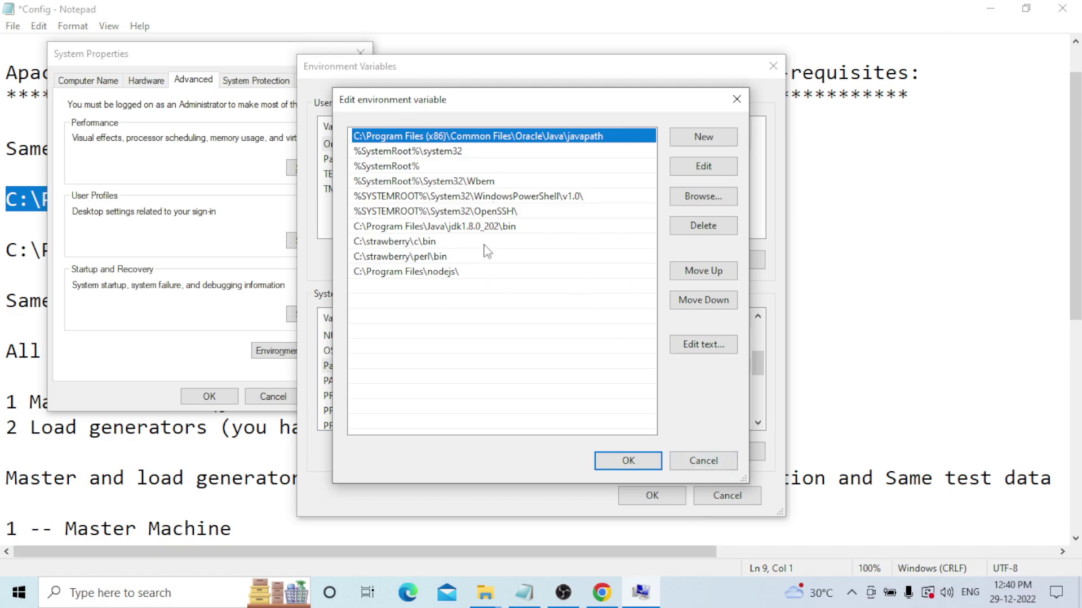
click(529, 231)
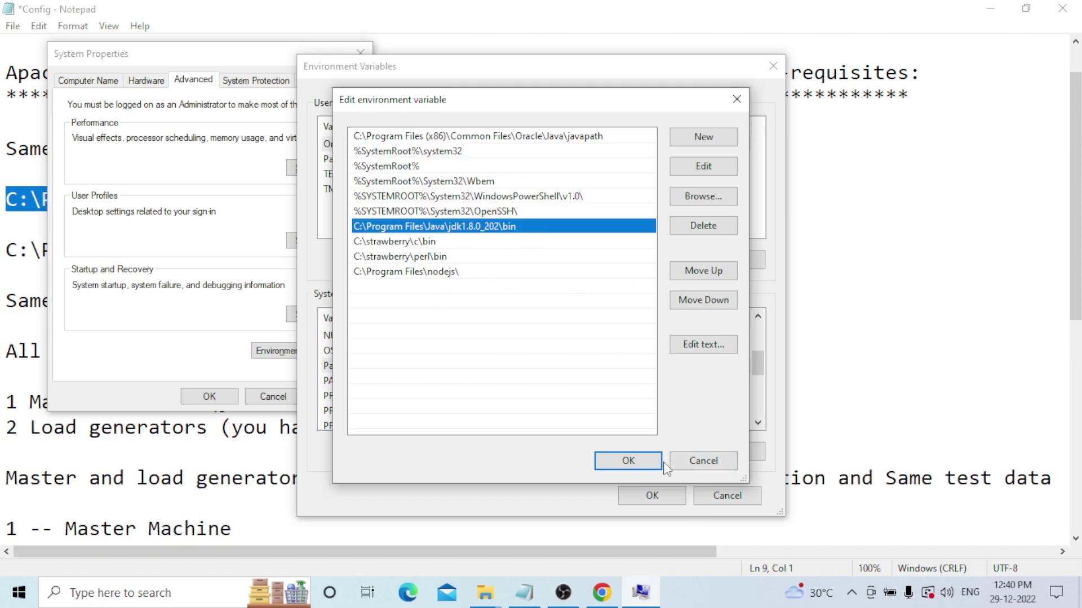
click(629, 461)
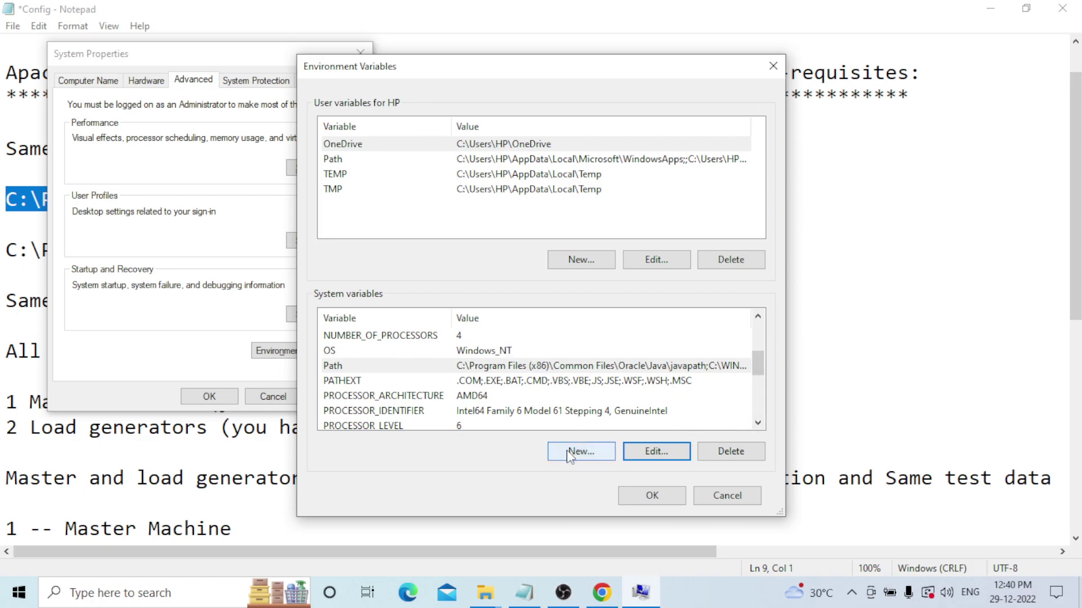
Step: Check the JAVA_HOME system variable's path in its edit dialog and confirm the environment variable settings
click(758, 423)
click(758, 423)
click(758, 423)
click(758, 423)
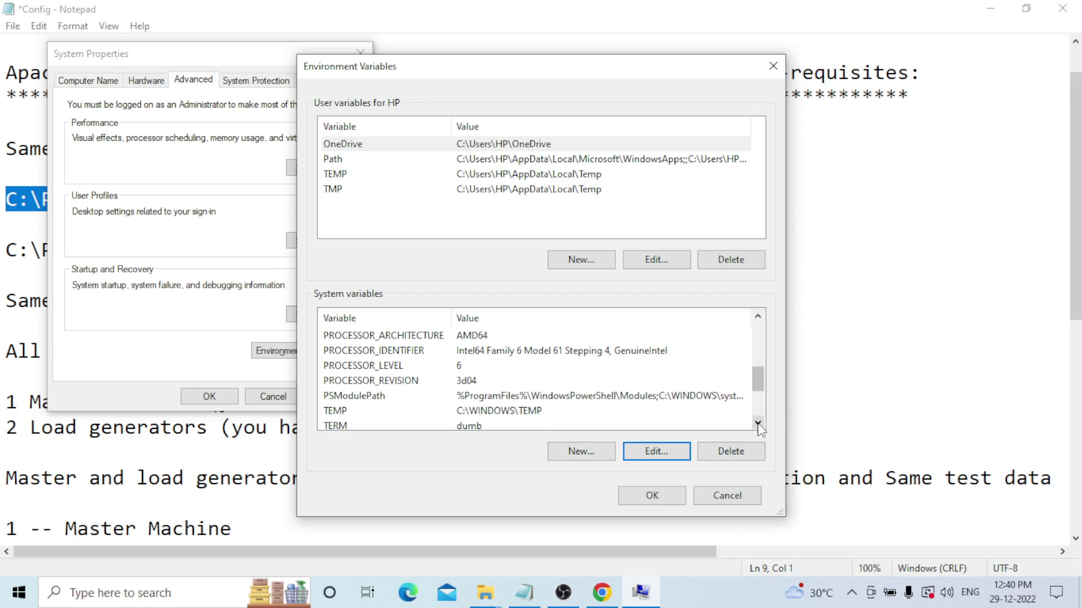
click(758, 317)
click(758, 317)
click(757, 318)
click(758, 317)
click(758, 317)
click(758, 317)
click(758, 317)
click(758, 317)
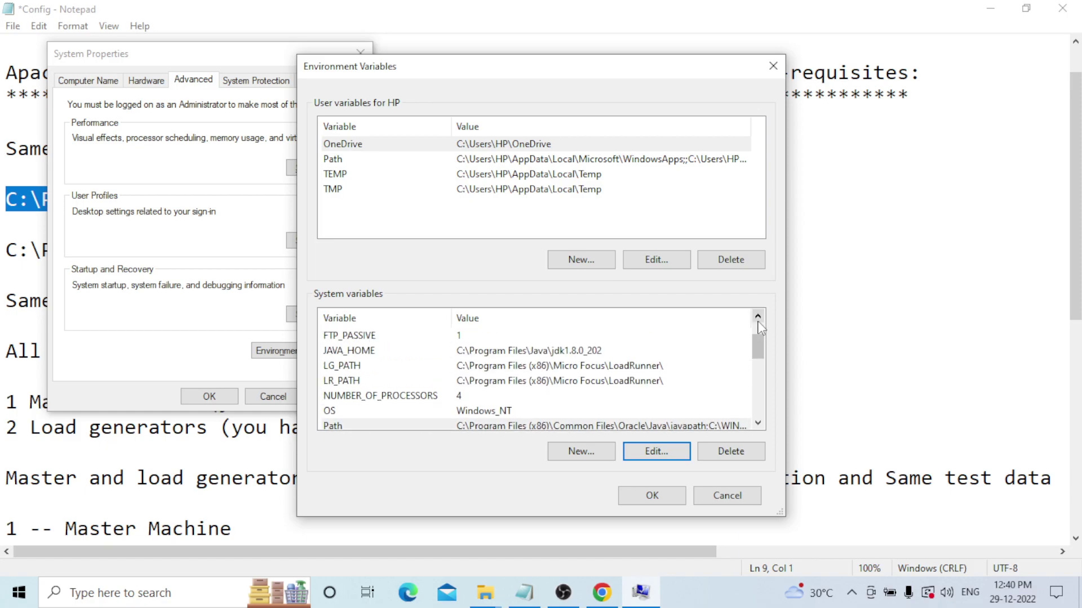
click(758, 317)
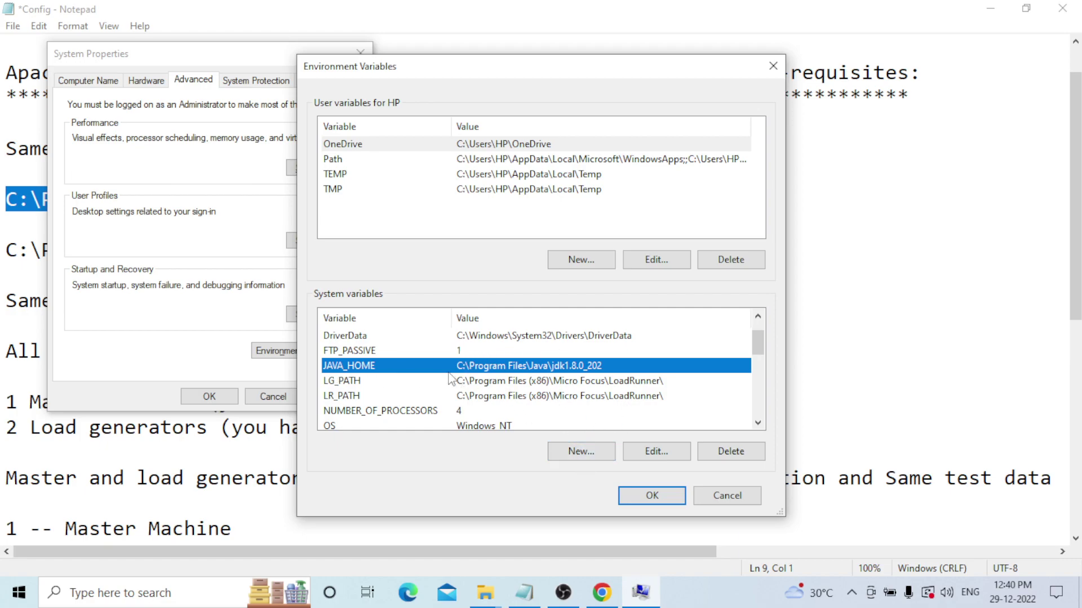
click(654, 451)
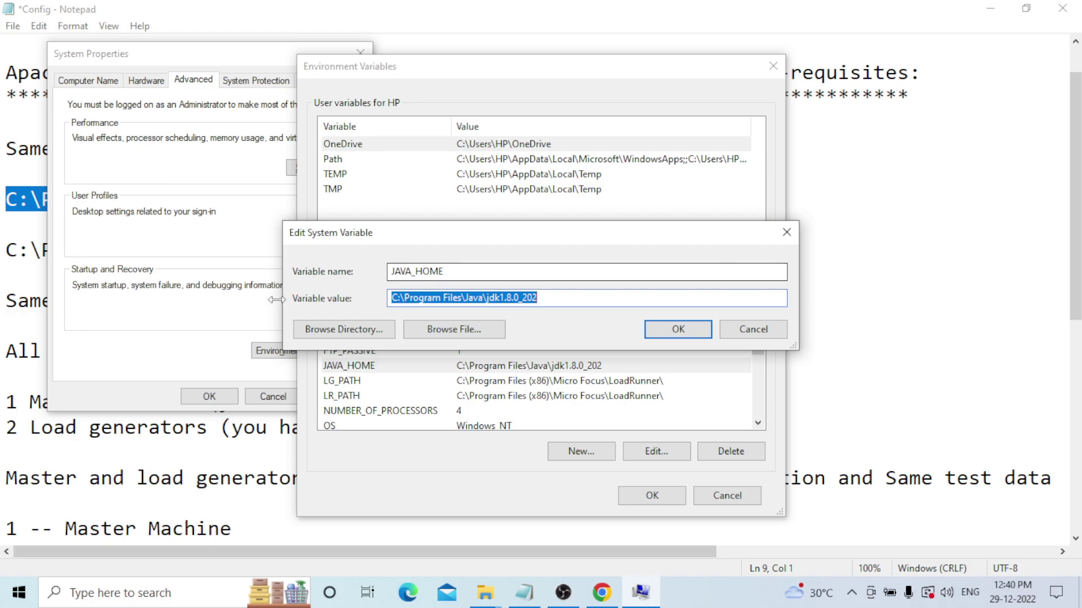
click(546, 299)
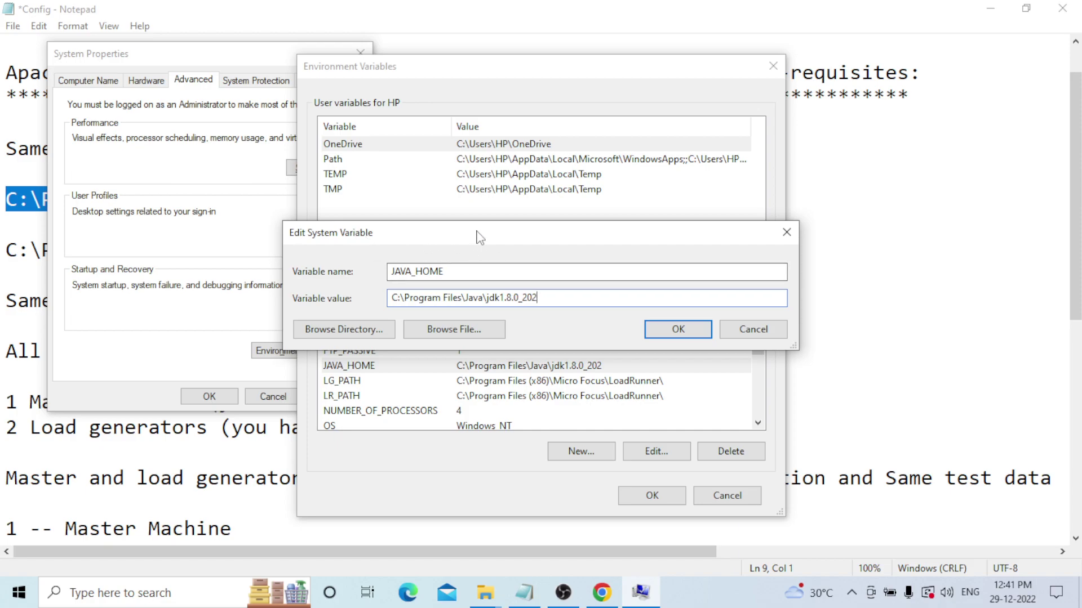
click(676, 327)
click(652, 498)
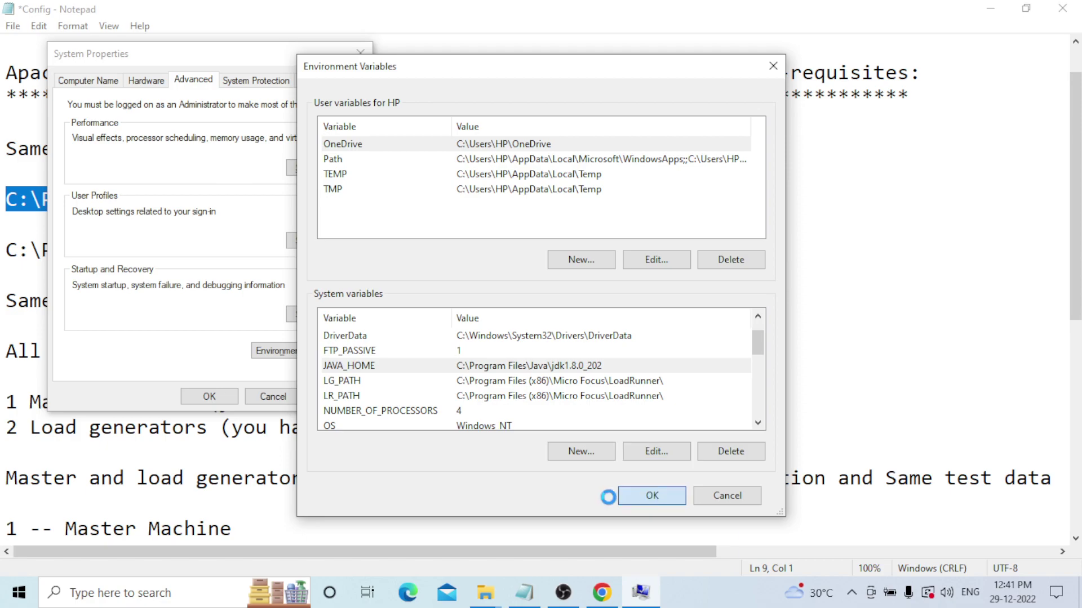
Step: Confirm and close the System Properties dialog, and return to the JDK path lines in the Config notes
click(209, 397)
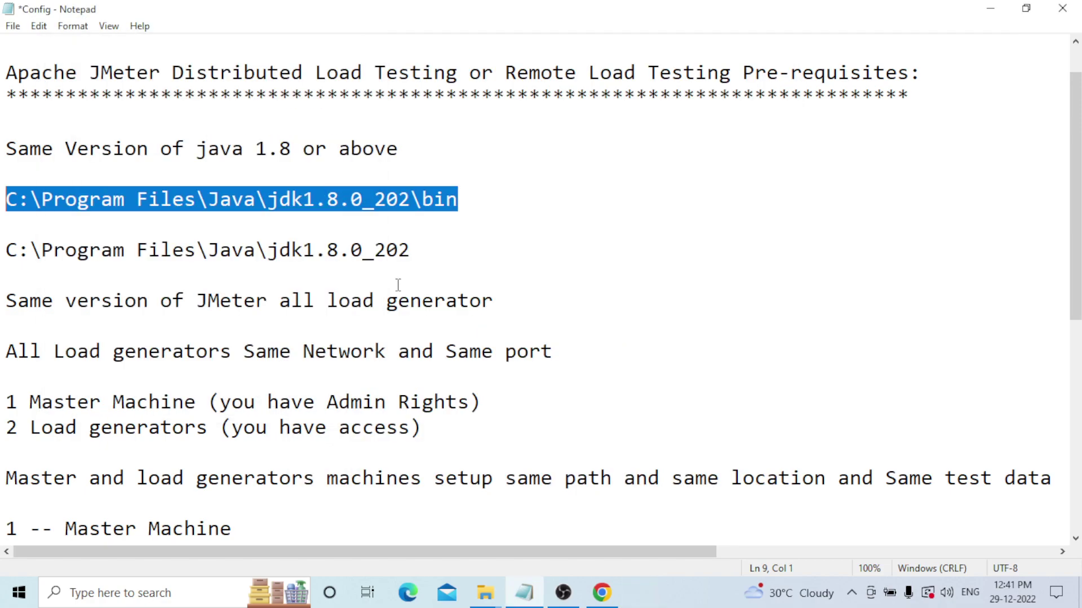
click(423, 269)
click(423, 251)
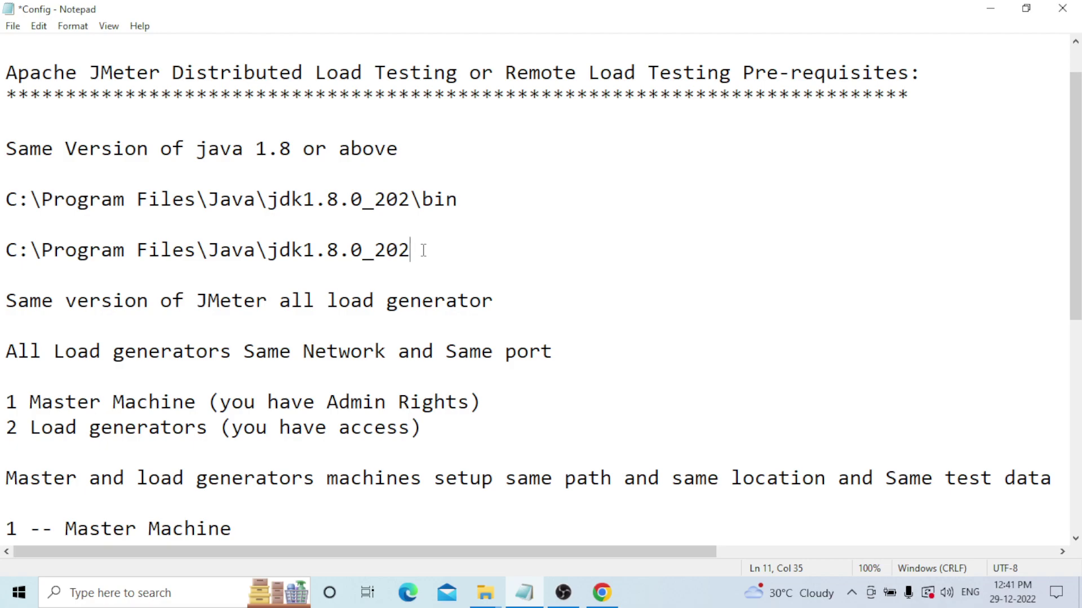
Step: Open Command Prompt, check the installed Java version with java -version, and minimize the window
click(150, 593)
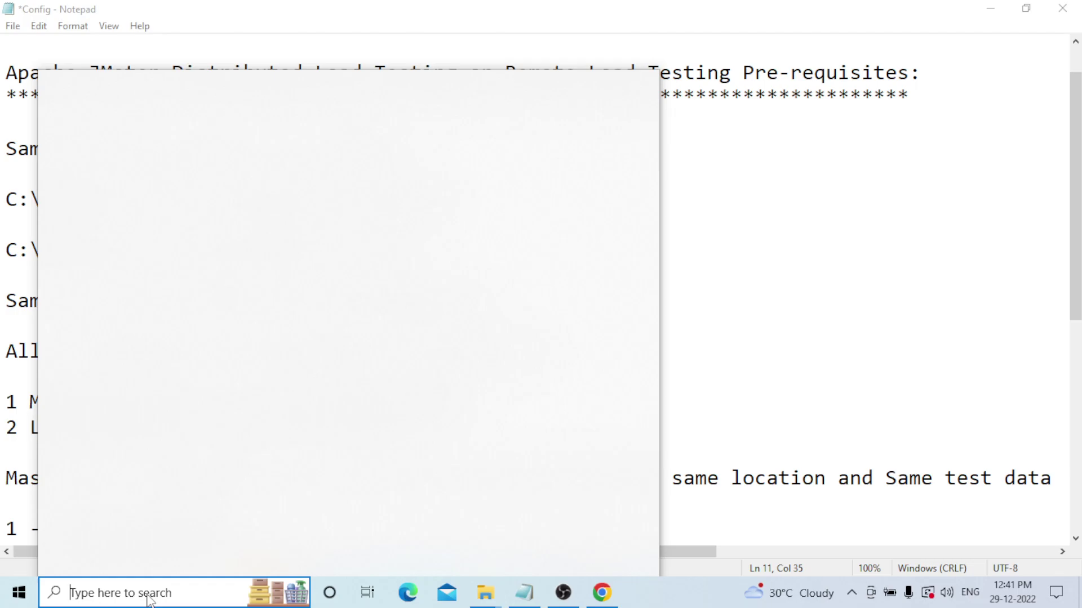
text(cm)
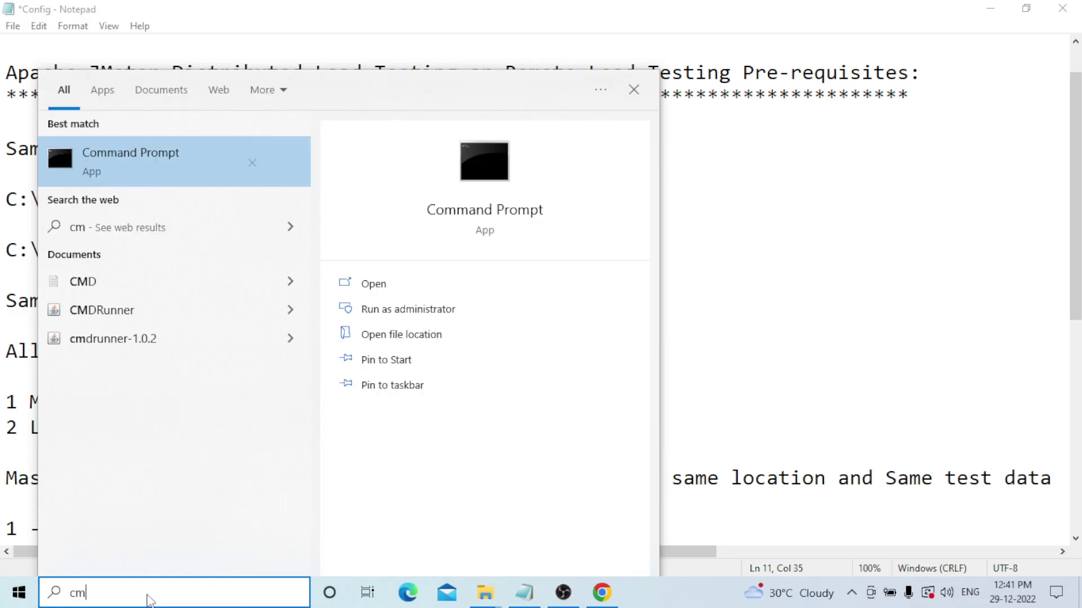
key(Return)
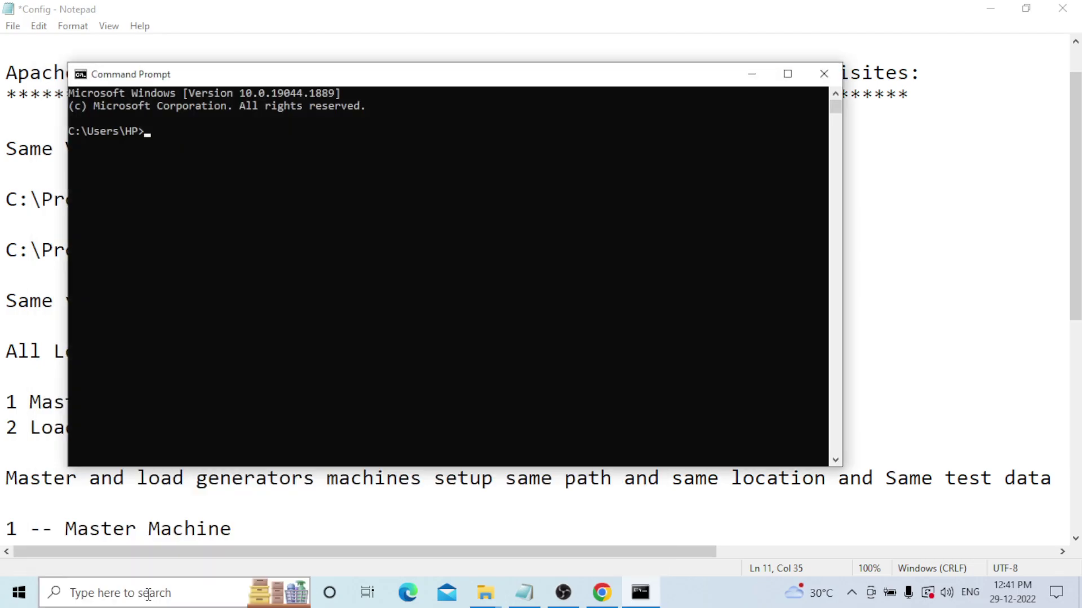
key(XF86MonBrightnessDown)
key(XF86MonBrightnessUp)
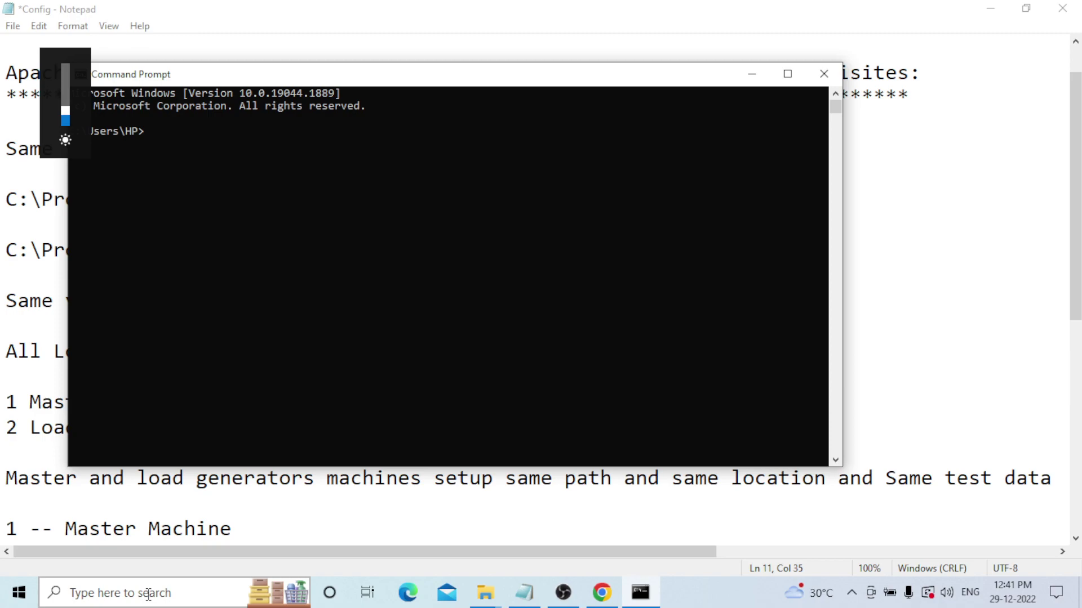
text(ja)
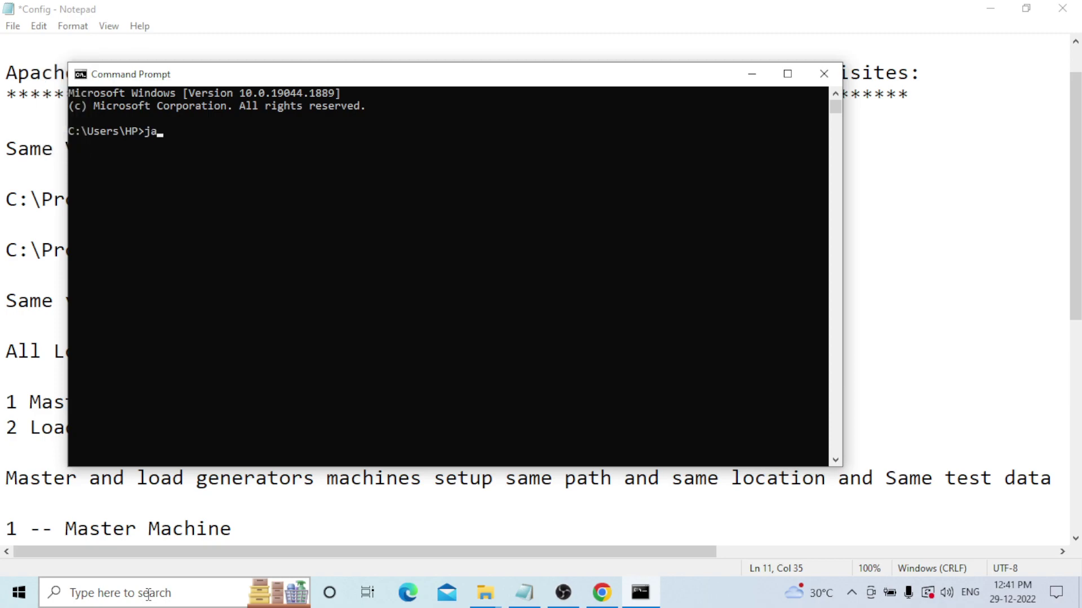
text(va -version)
key(Return)
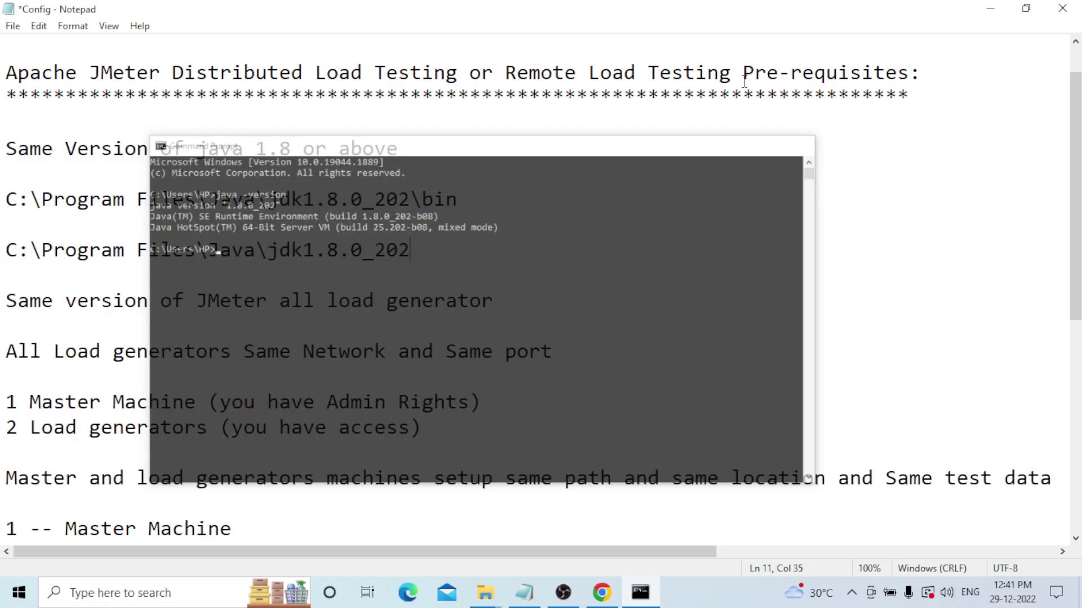
click(754, 75)
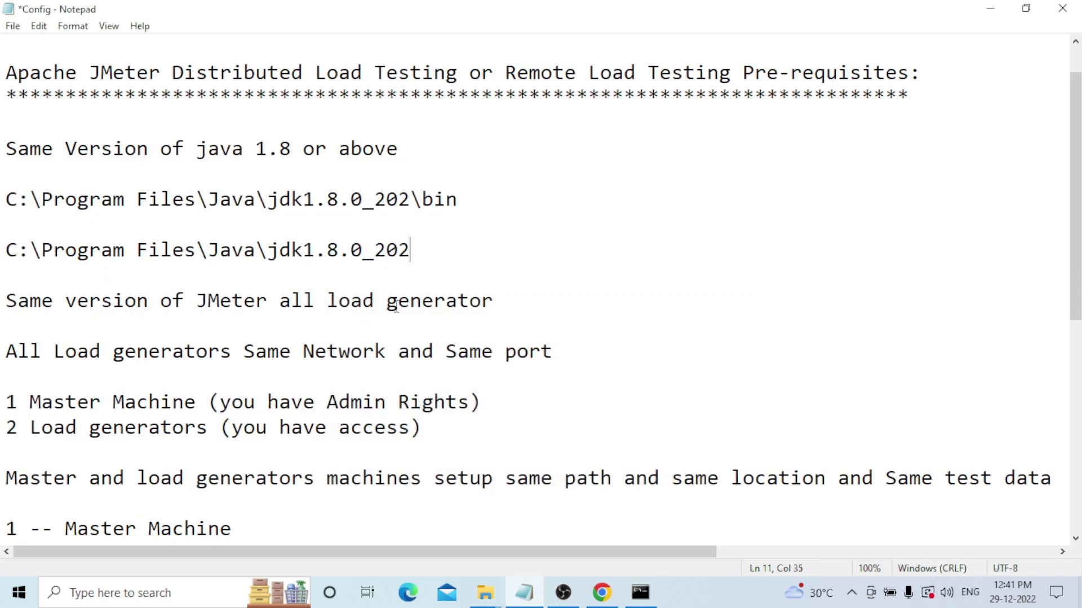
Step: Review the master and slave machine lines in the notes and the requirement for the same JMeter version
key(XF86MonBrightnessDown)
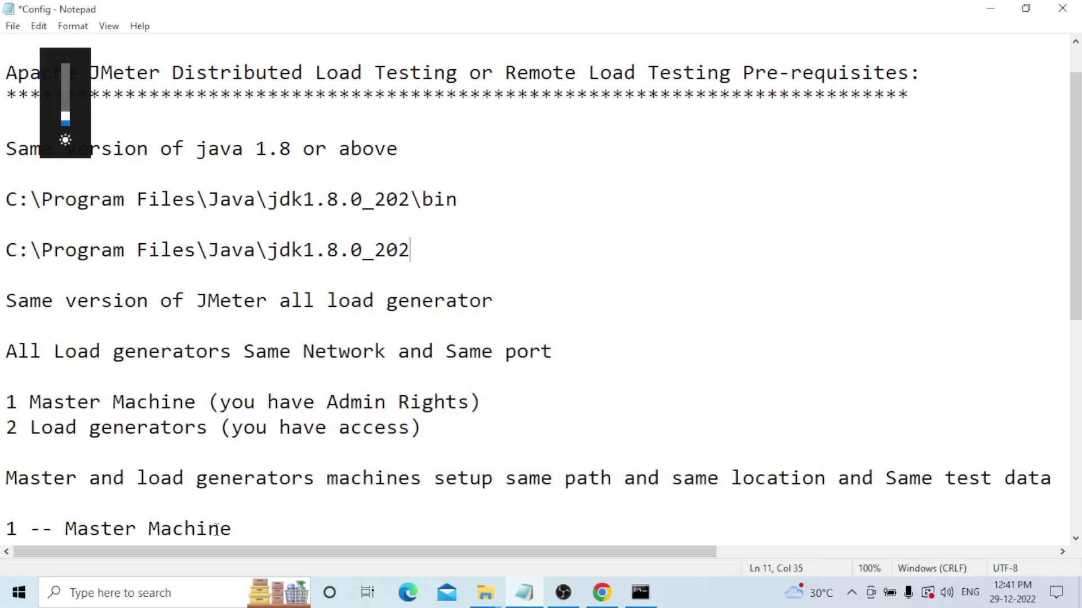
scroll(316, 476, down, 2)
drag(7, 376, 453, 445)
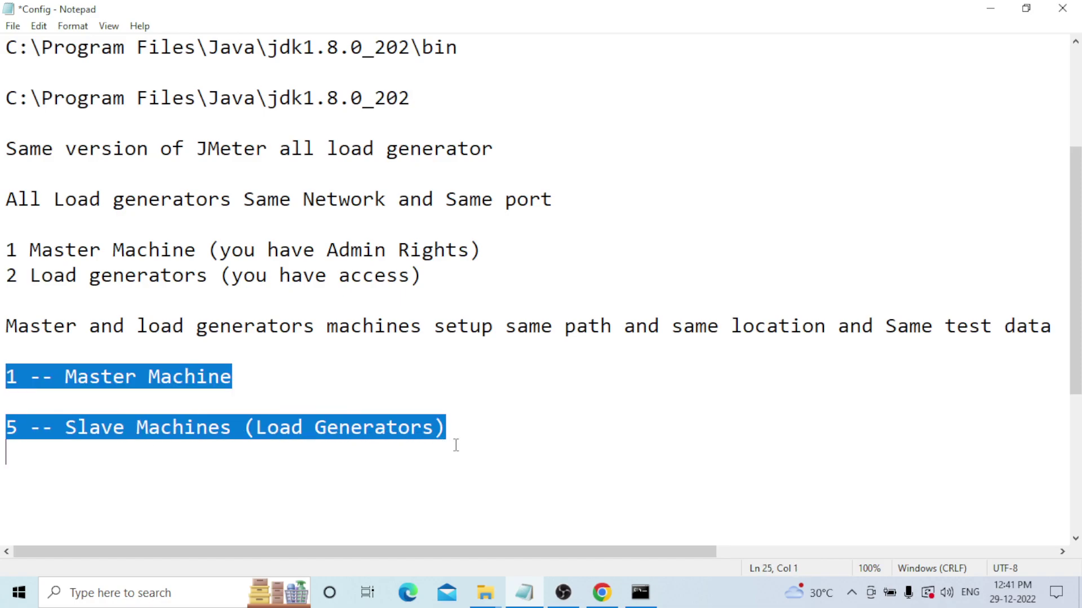
click(456, 429)
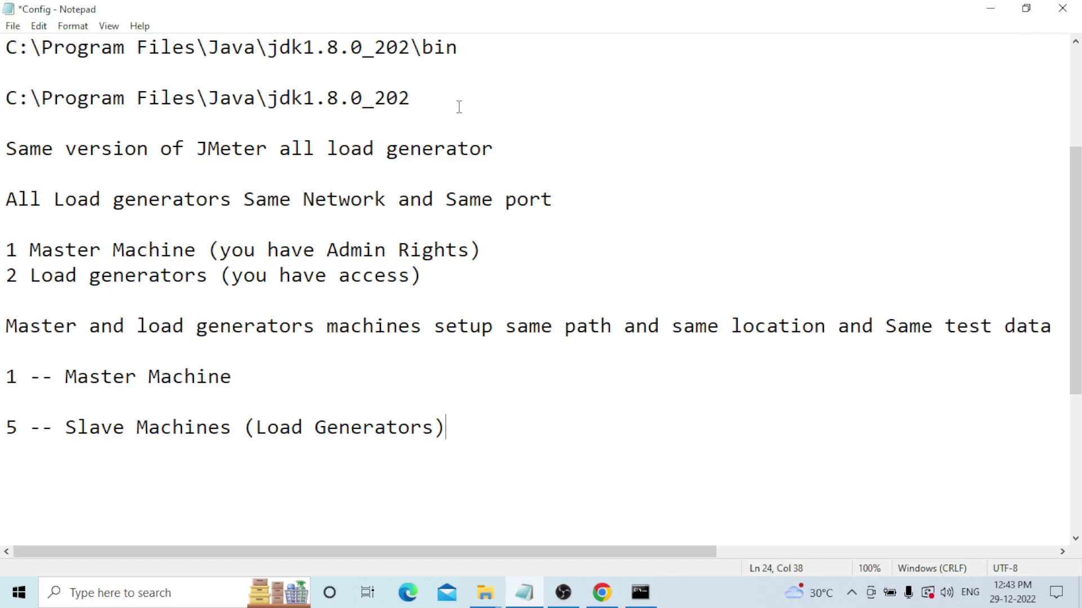
click(516, 126)
drag(7, 149, 492, 152)
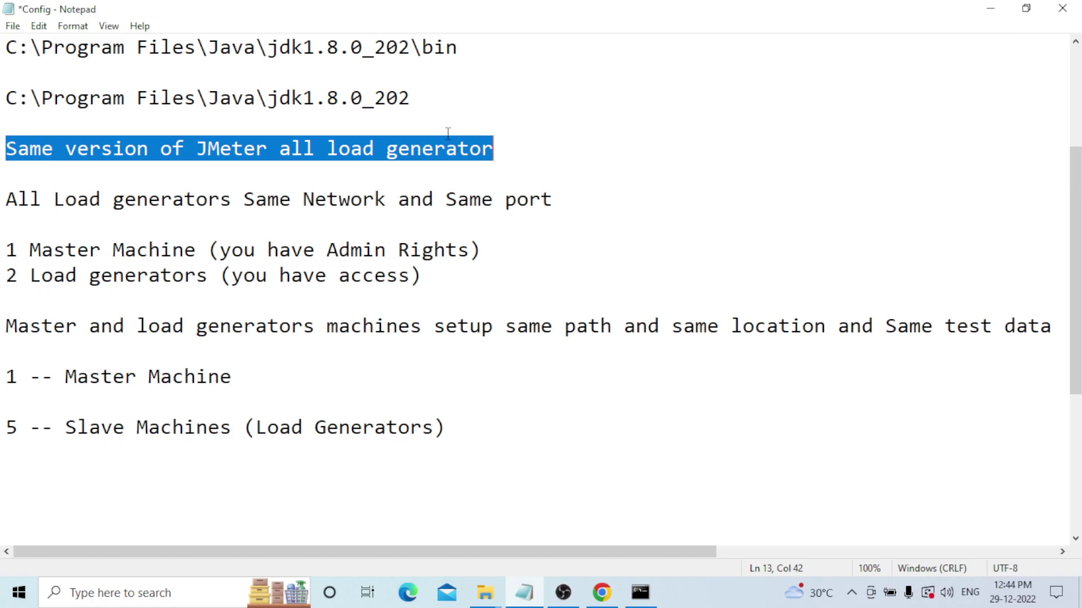
click(515, 148)
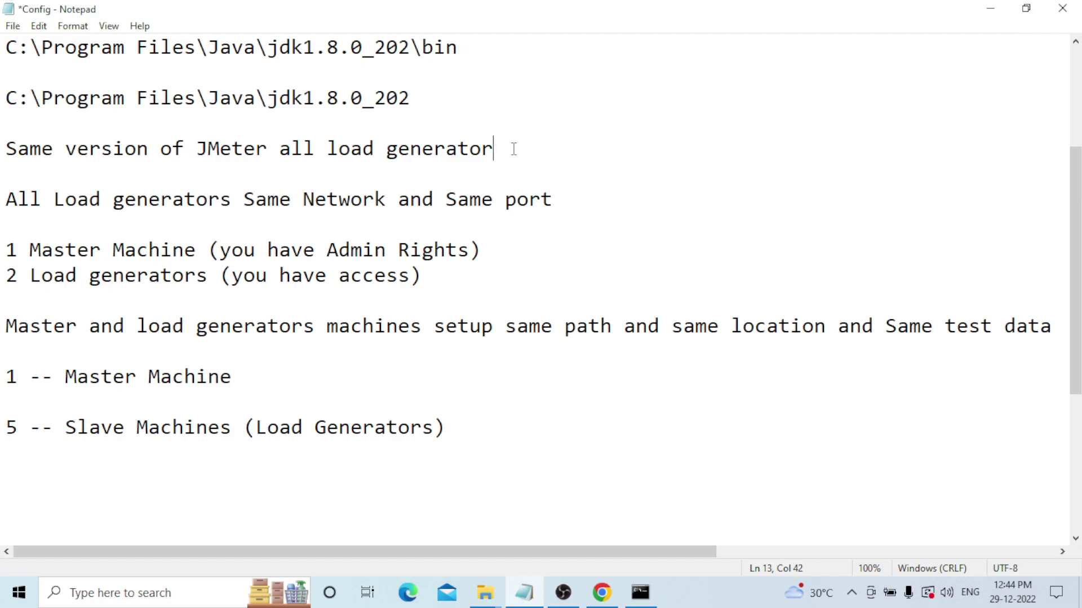
Step: Review the notes line on all load generators sharing the same network and the same port
click(562, 197)
click(8, 194)
drag(8, 195, 558, 202)
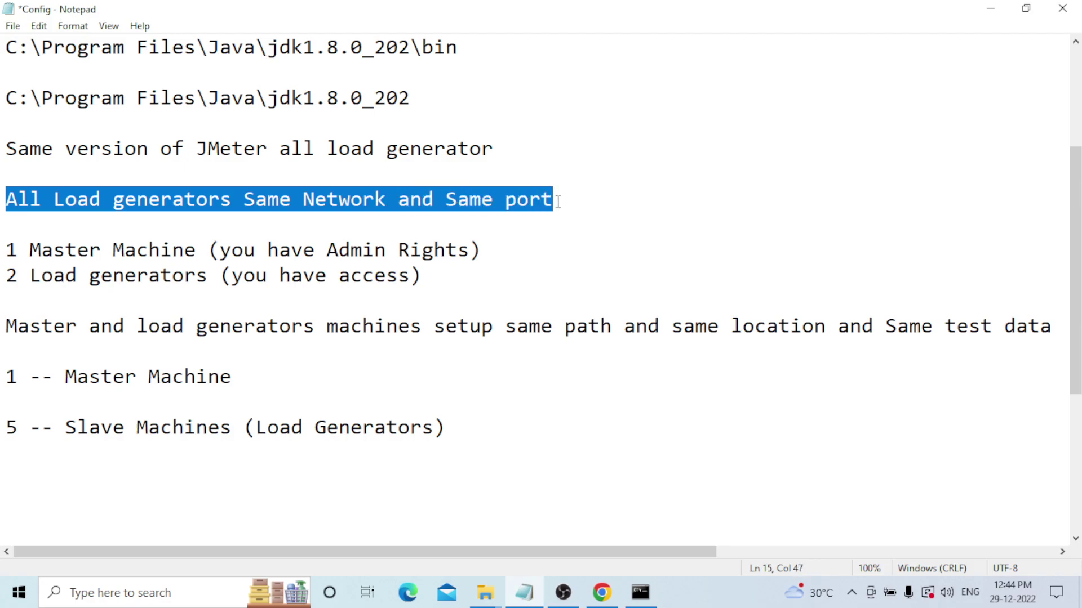
click(498, 199)
drag(445, 198, 553, 200)
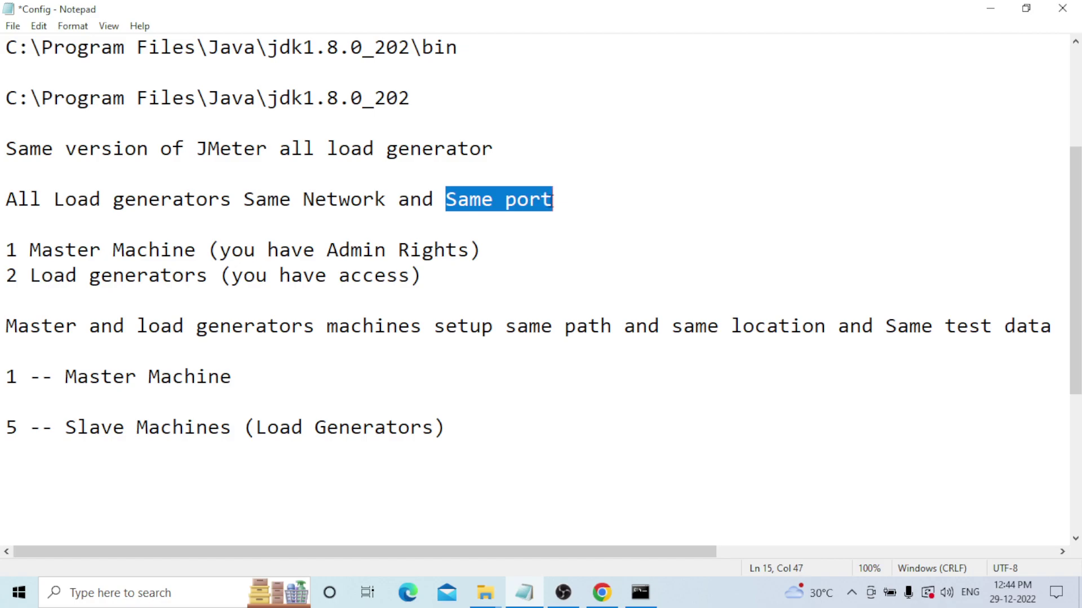
click(5, 200)
drag(20, 199, 389, 201)
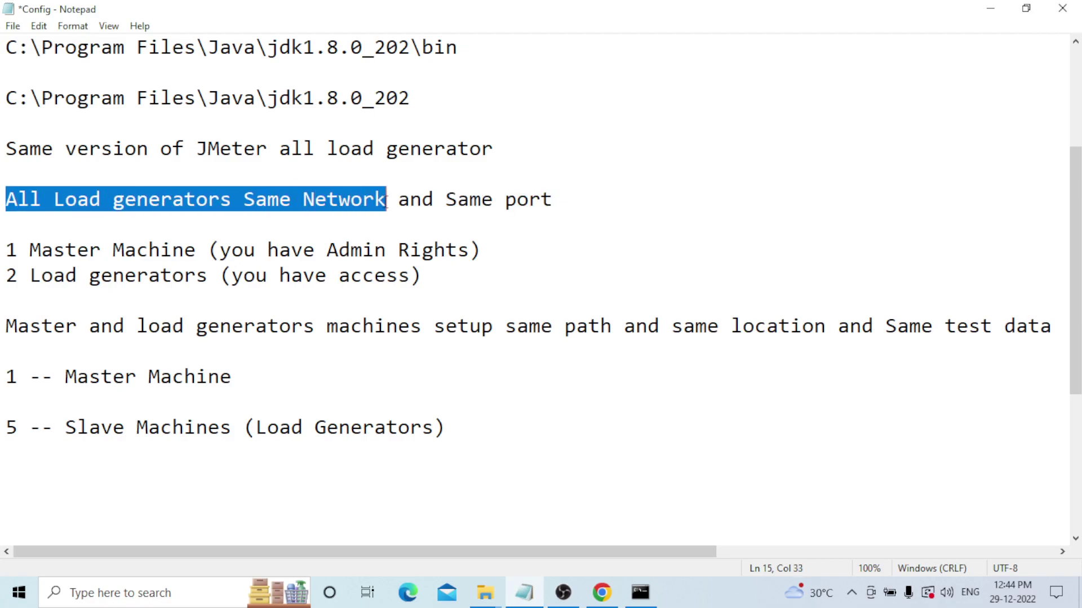
click(395, 200)
click(388, 196)
click(393, 201)
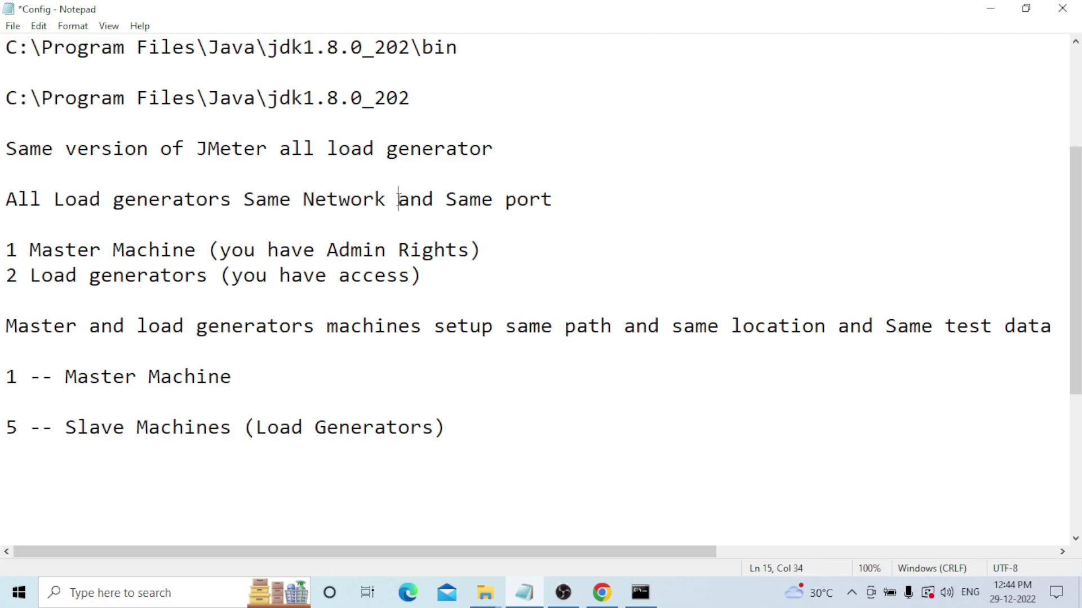
key(Left)
drag(6, 200, 389, 210)
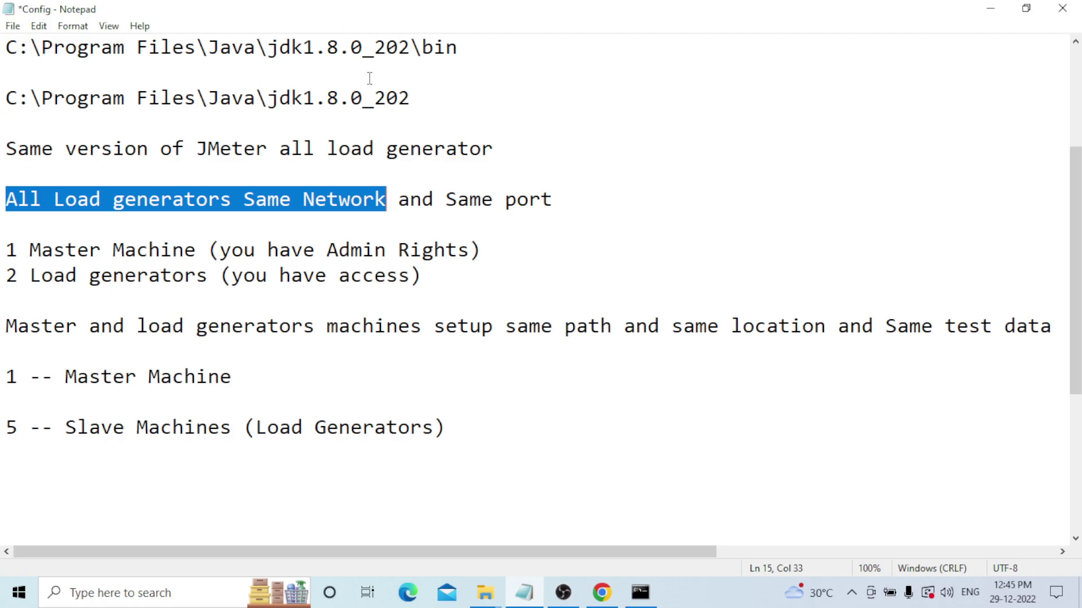
click(397, 200)
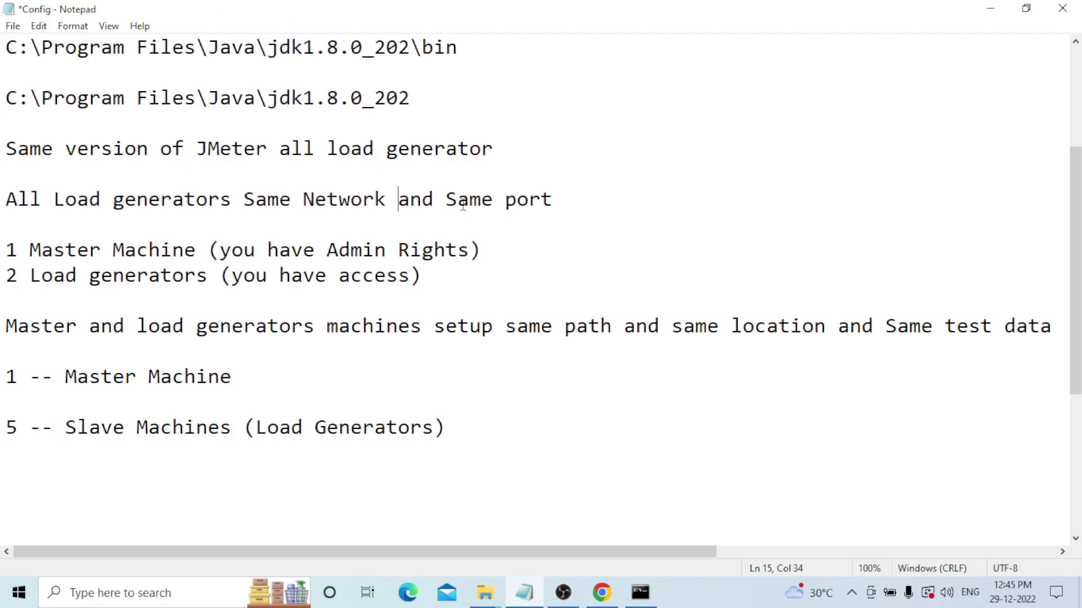
click(555, 199)
drag(555, 198, 446, 199)
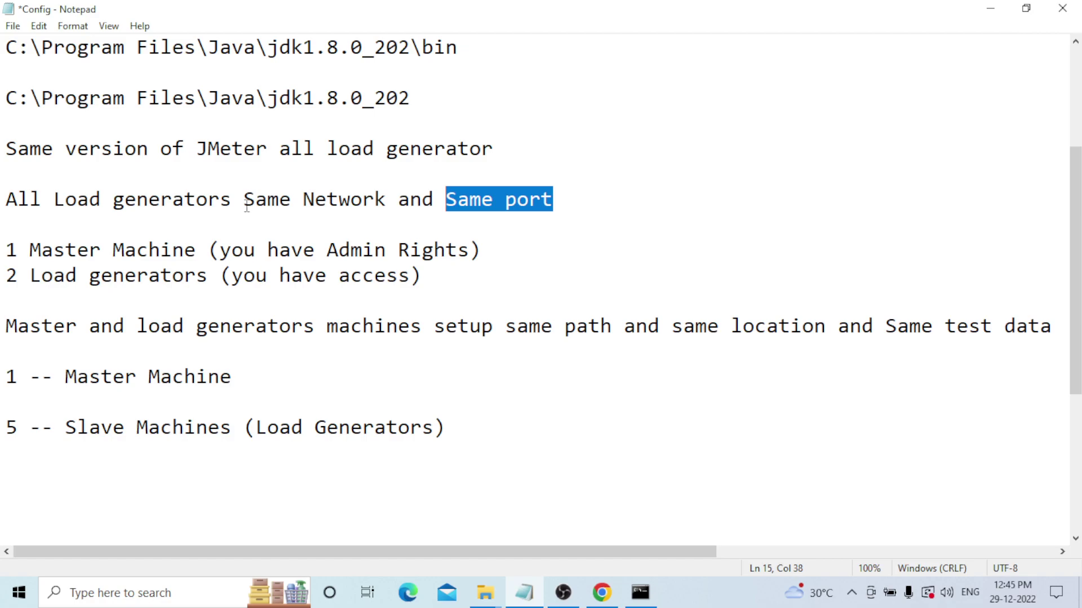
click(350, 199)
click(528, 201)
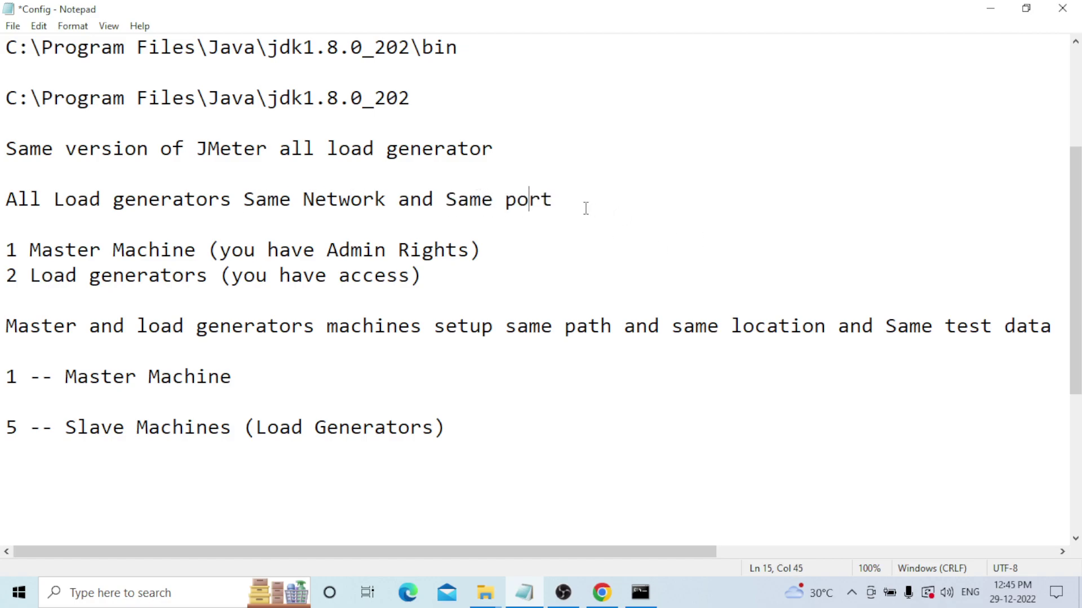
click(563, 201)
Step: Change the number of load generators listed below the master machine in the prerequisites to 5
drag(28, 249, 197, 250)
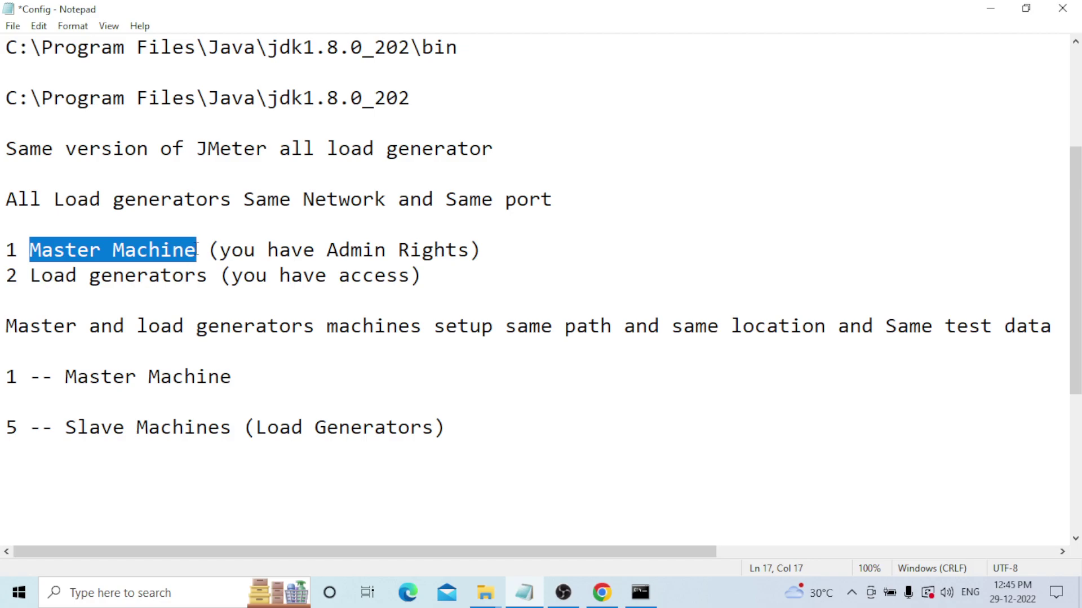
click(21, 278)
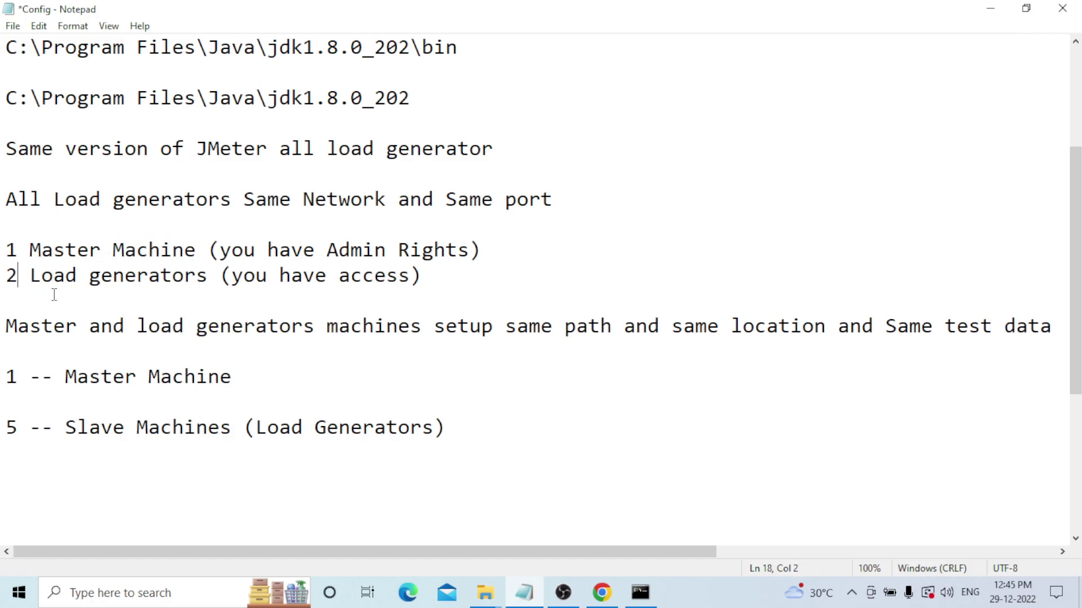
key(BackSpace)
text(5)
Step: Review the admin rights requirement for the master machine and the access requirement for the load generators
drag(28, 249, 197, 251)
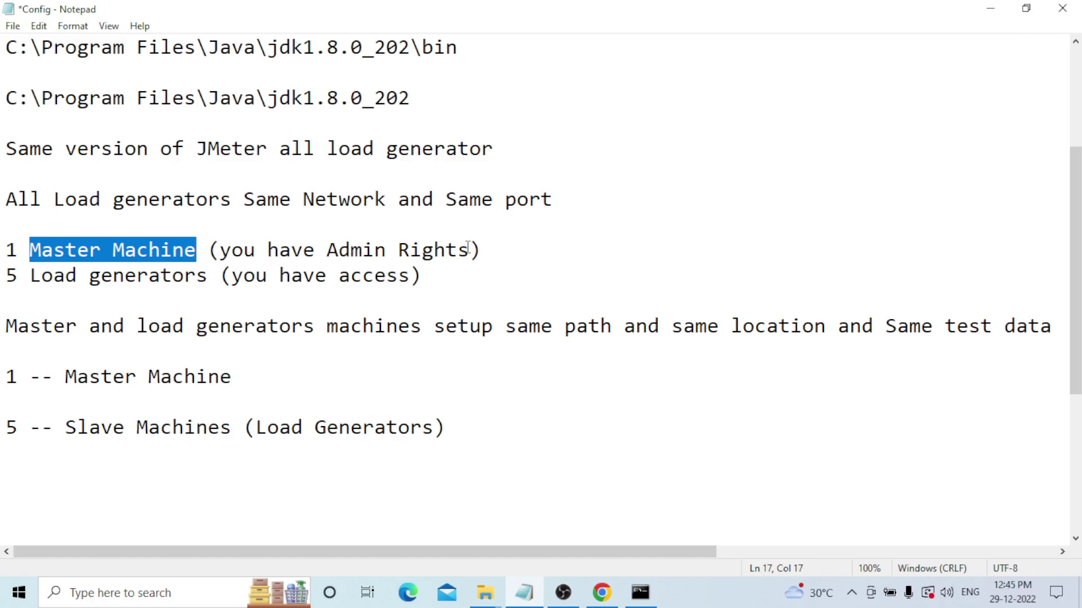
drag(470, 250, 220, 251)
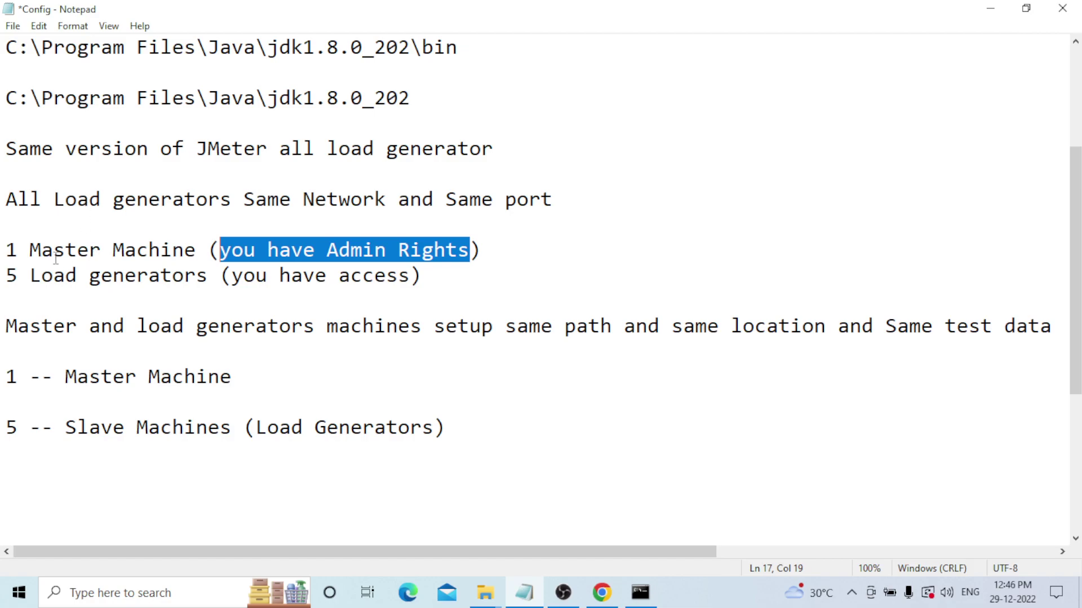
drag(30, 248, 201, 254)
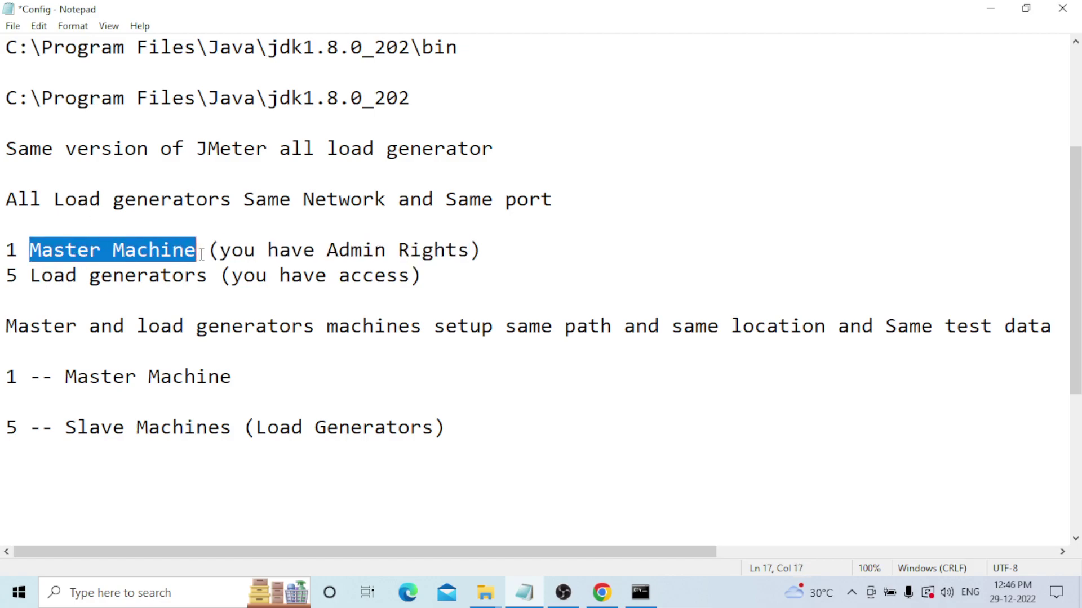
drag(423, 276, 209, 276)
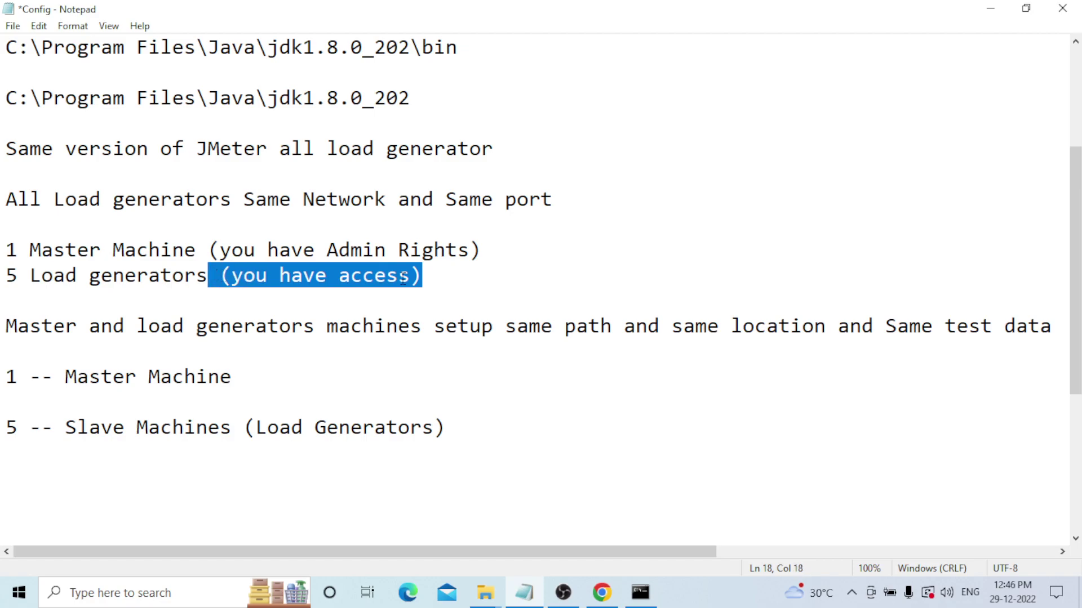
click(446, 278)
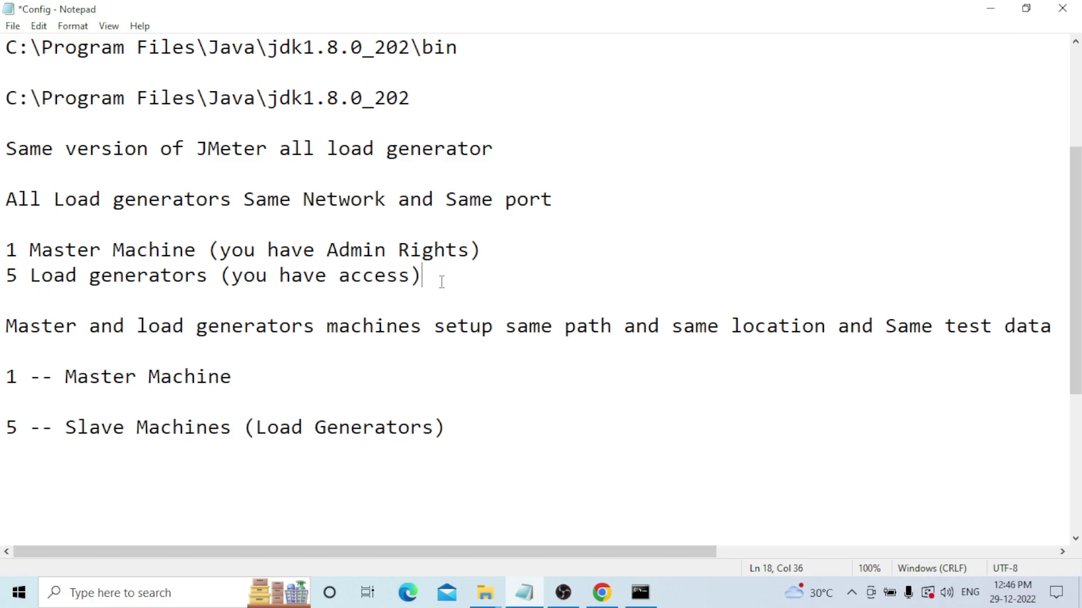
drag(443, 282, 10, 242)
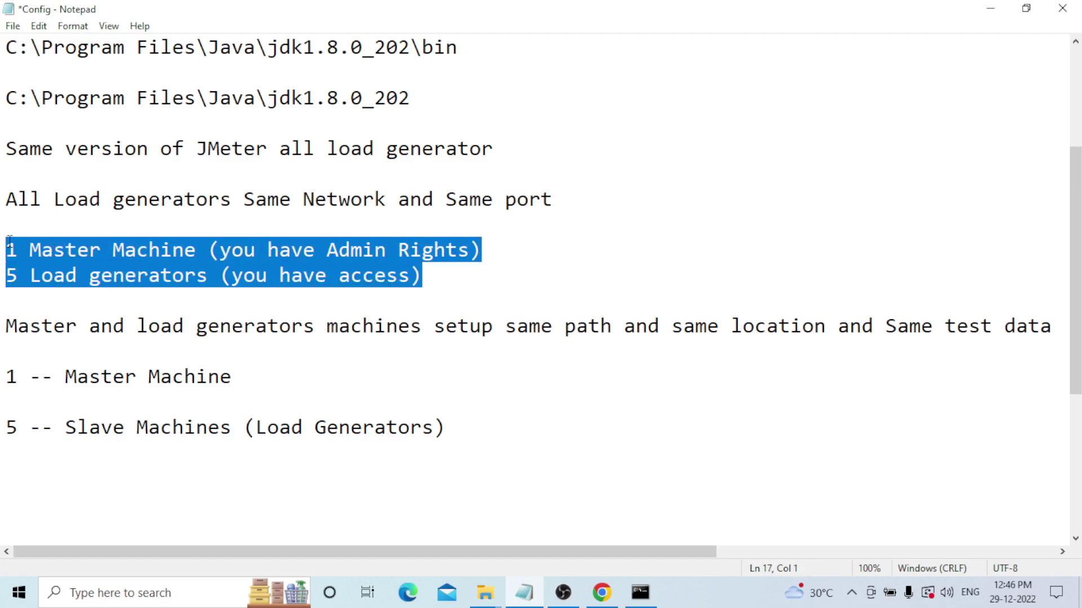
click(519, 375)
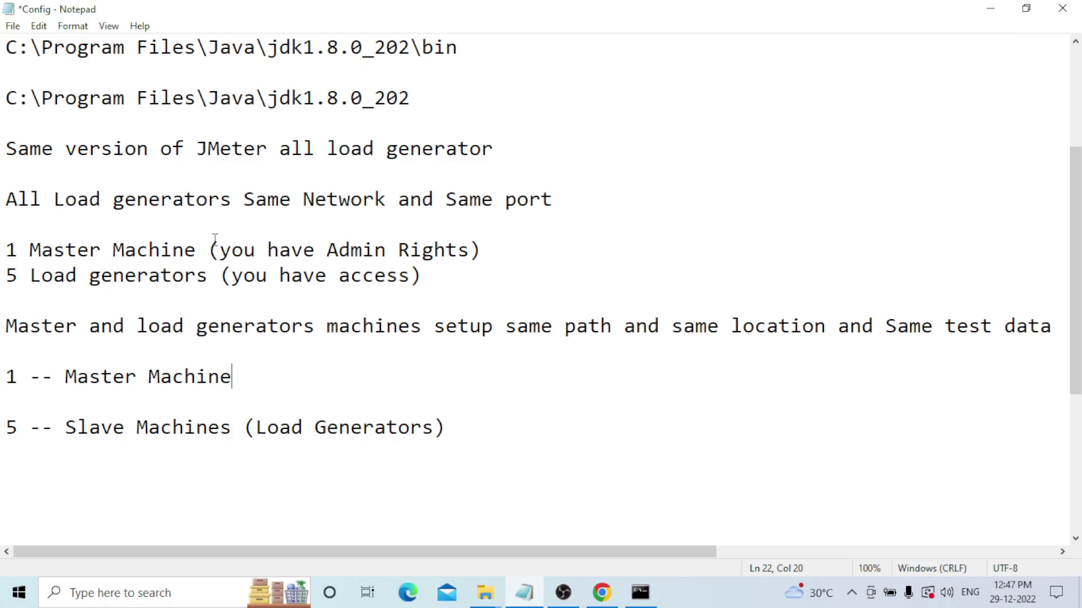
click(187, 248)
click(197, 250)
Step: Switch to File Explorer and open the bin folder of apache-jmeter-5.4.1 on Local Disk (E:)
click(486, 592)
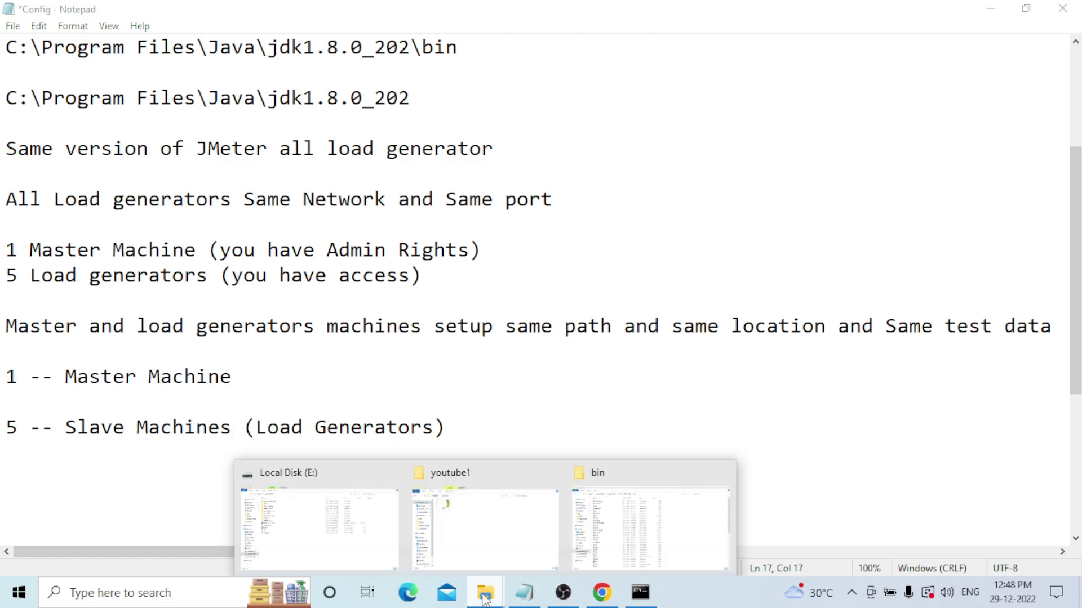
click(327, 506)
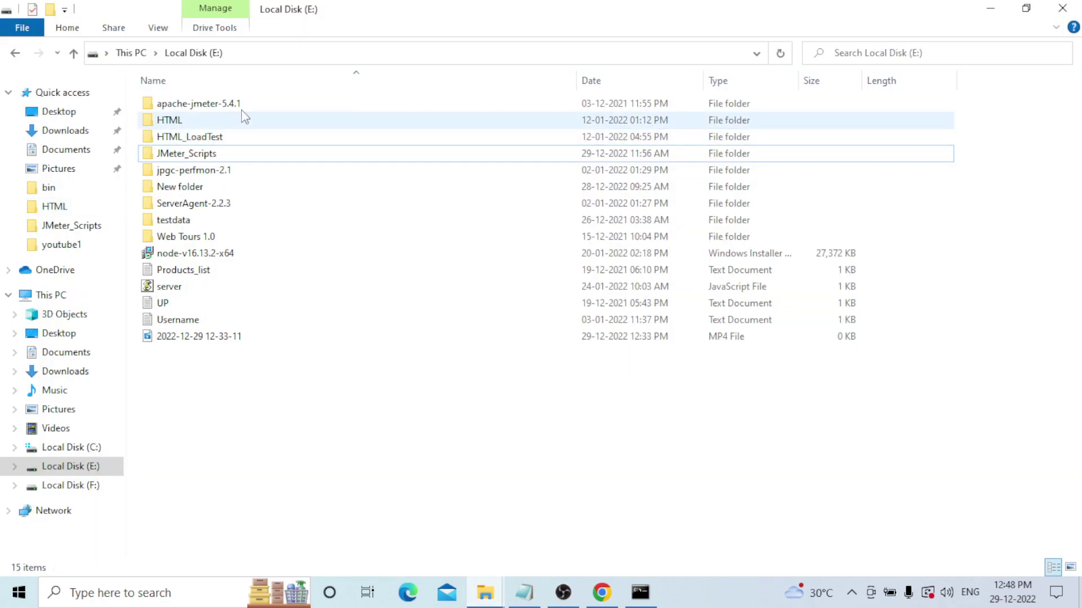
double_click(265, 109)
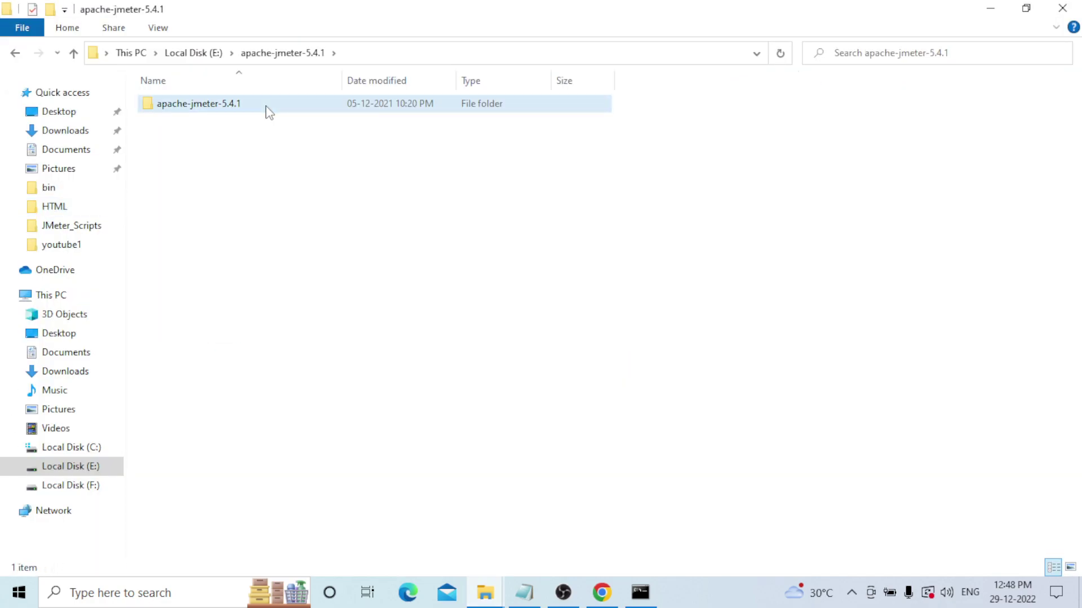
double_click(266, 107)
double_click(176, 120)
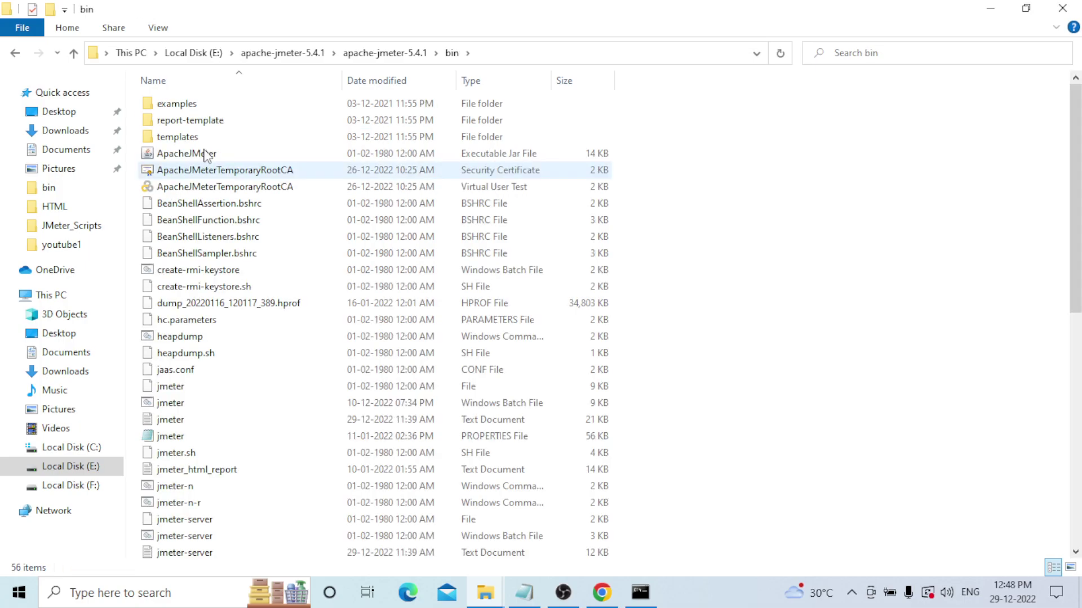
Step: Launch ApacheJMeter from the bin folder and maximize its window
double_click(222, 155)
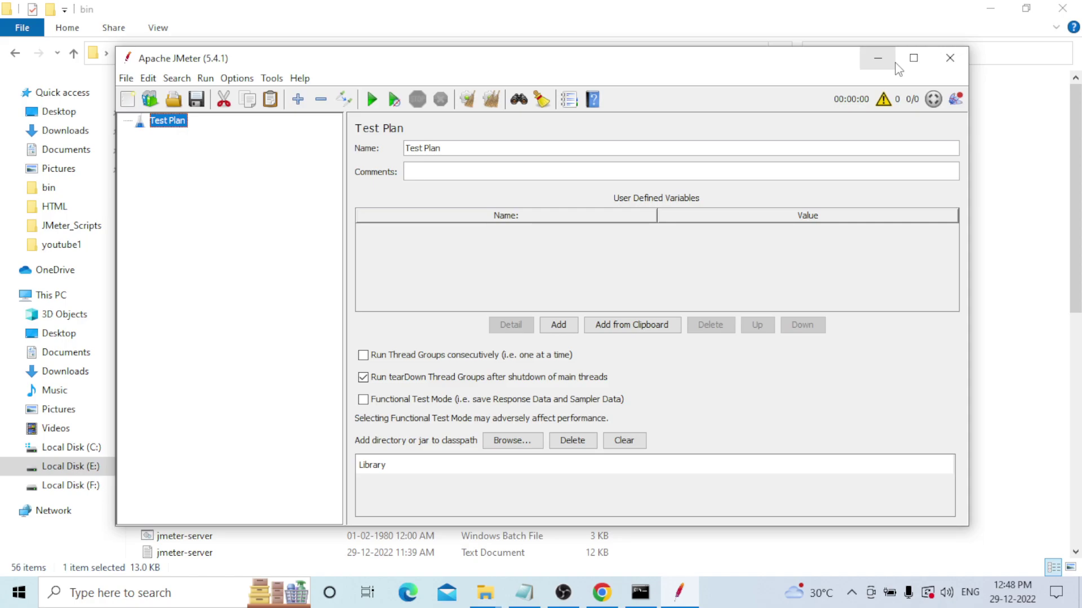
click(914, 58)
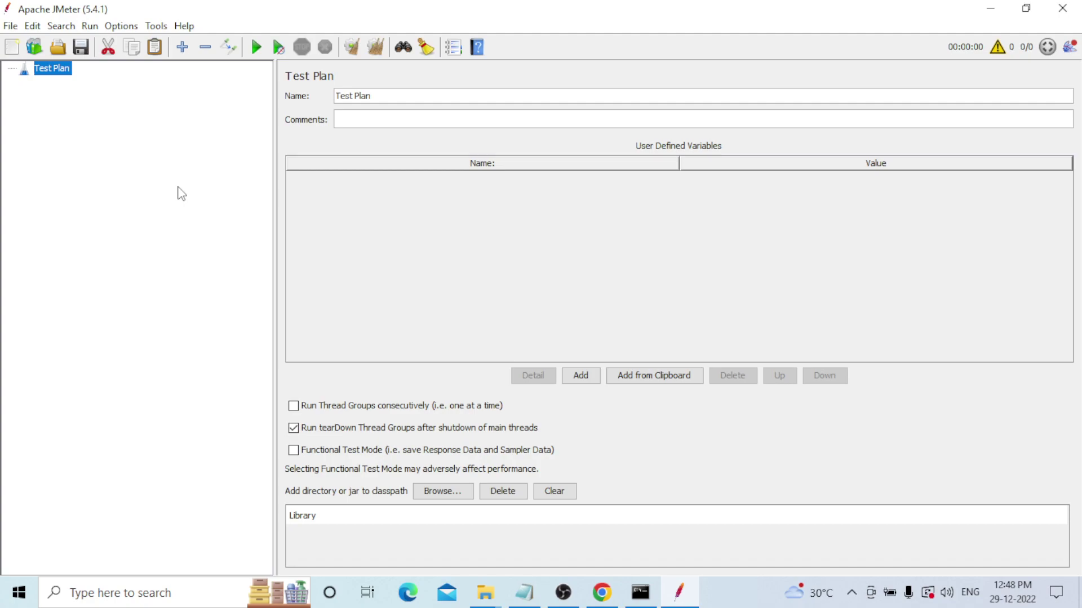
Step: Open WebTour_Script.jmx from the JMeter_Scripts folder on Local Disk (E:) and expand the Web_Tour_Application thread group
key(ctrl+o)
click(631, 154)
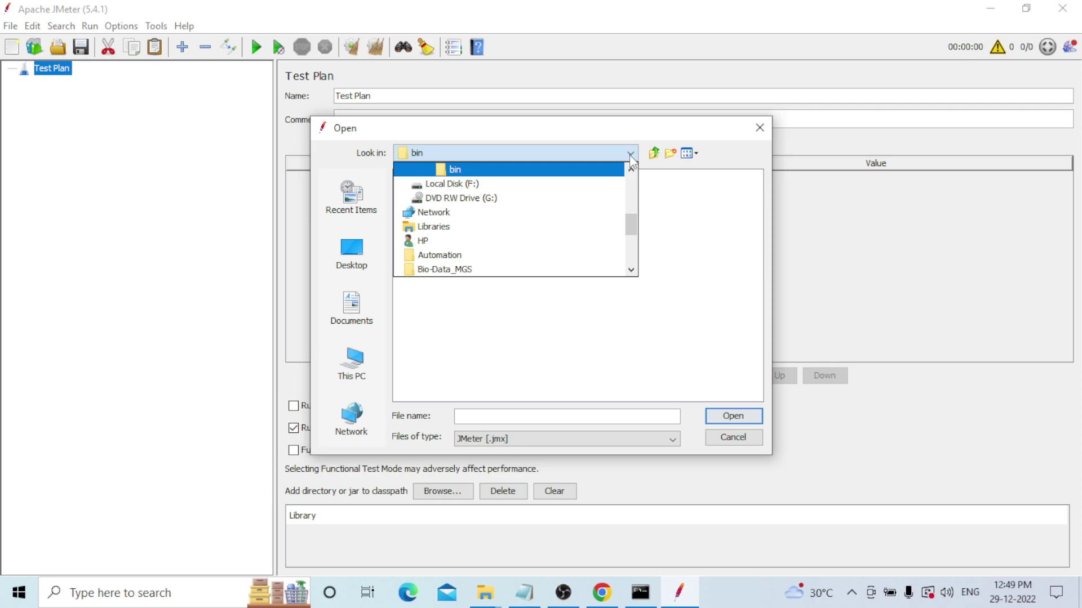
scroll(486, 179, up, 1)
click(486, 179)
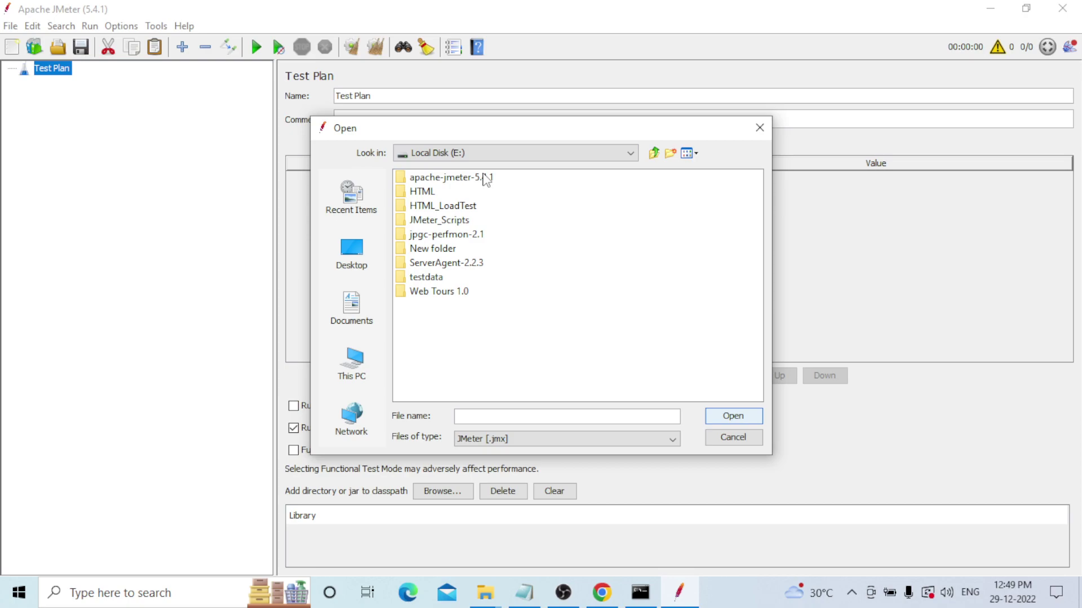
double_click(487, 179)
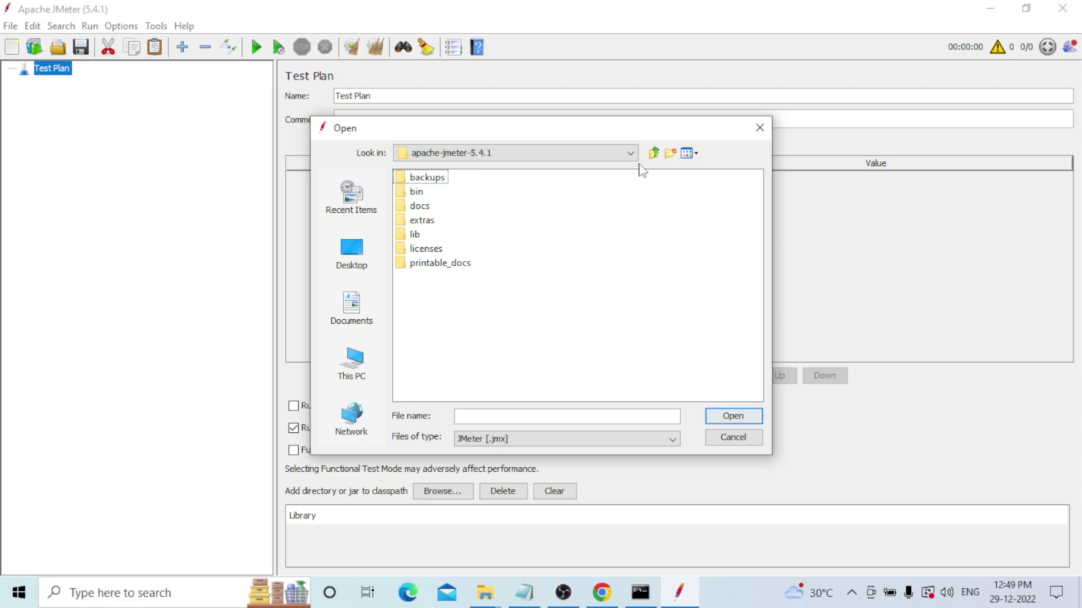
click(653, 152)
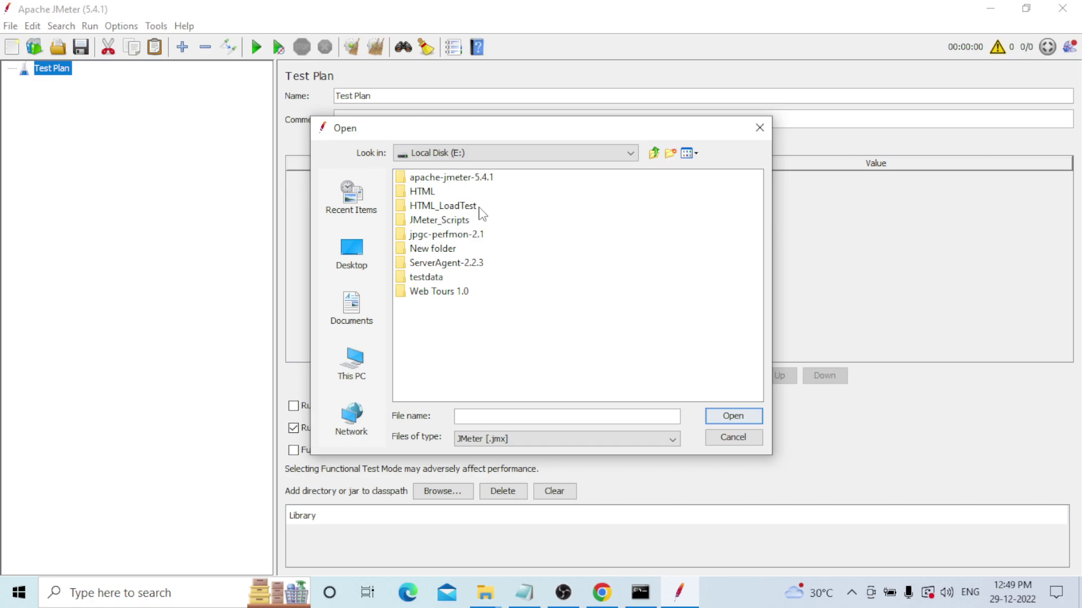
double_click(440, 220)
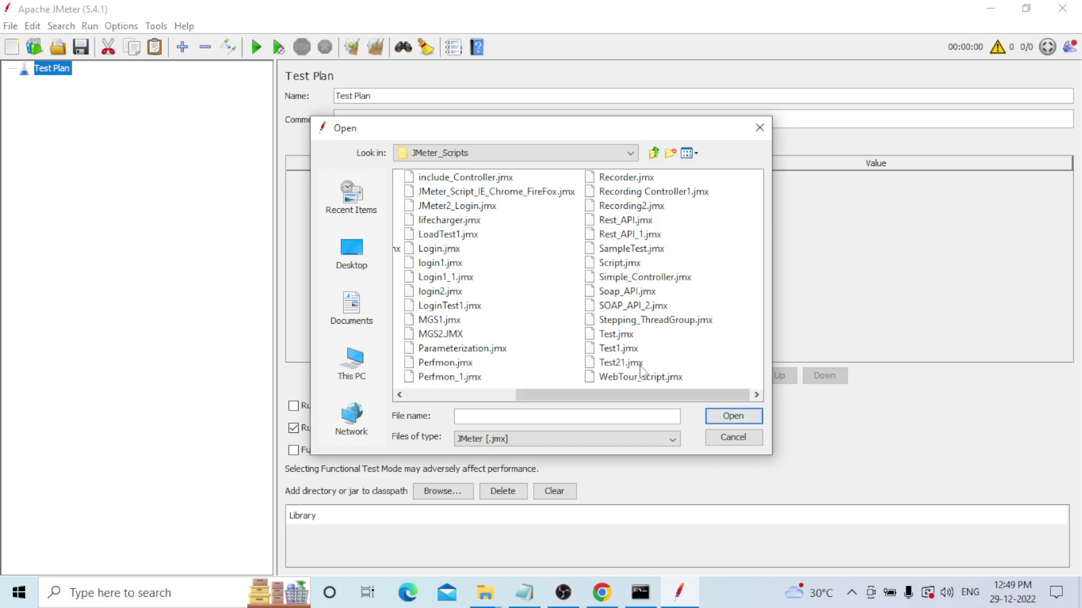
click(643, 377)
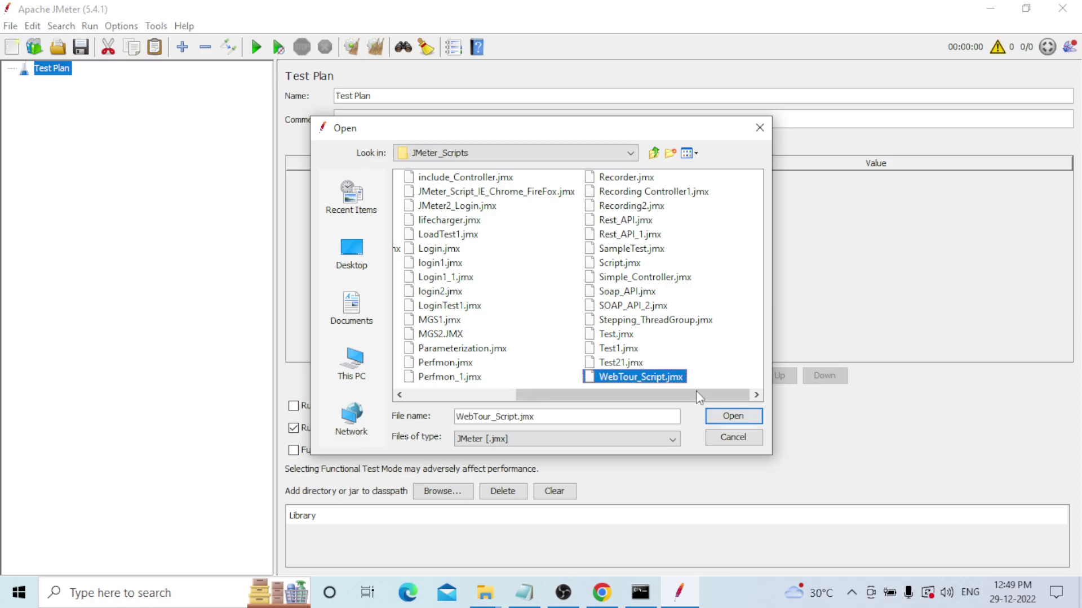
click(727, 416)
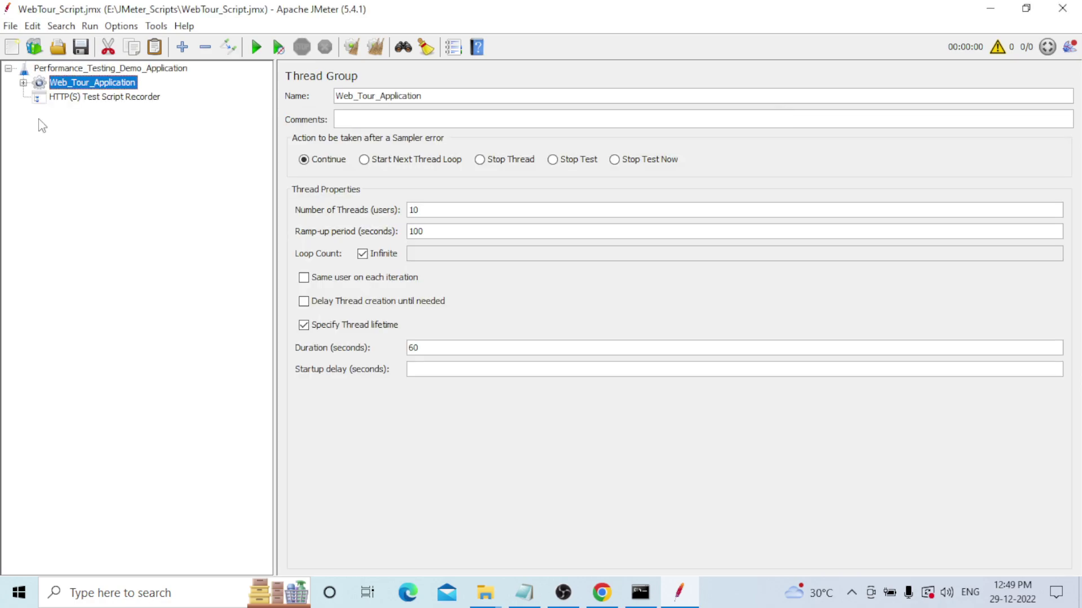
key(Right)
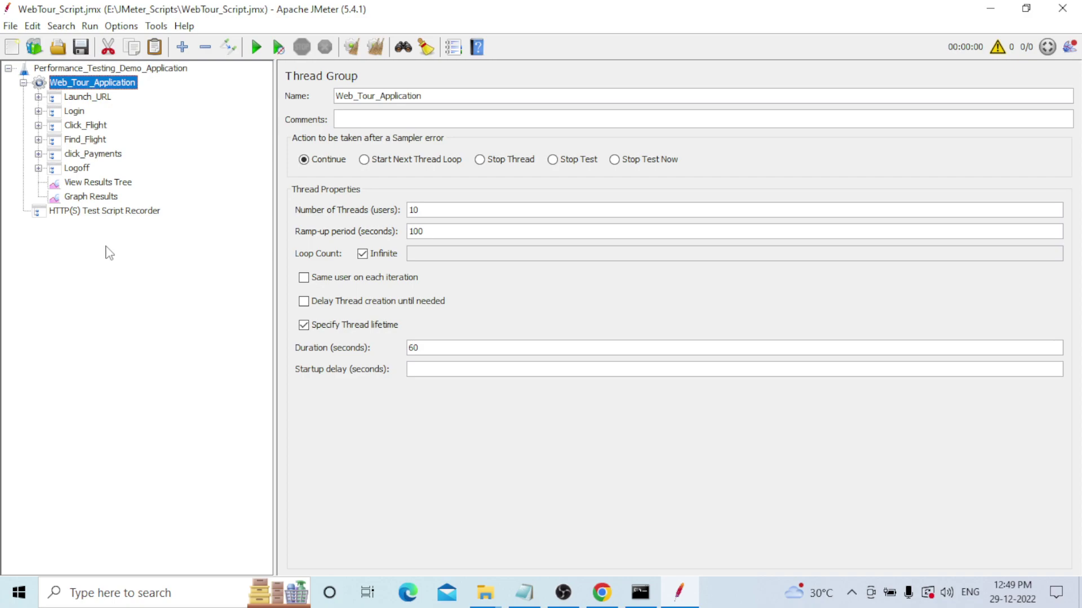
Step: Switch to File Explorer and start the WebTours server from the Web Tours 1.0\WebTours folder on Local Disk (E:)
click(485, 592)
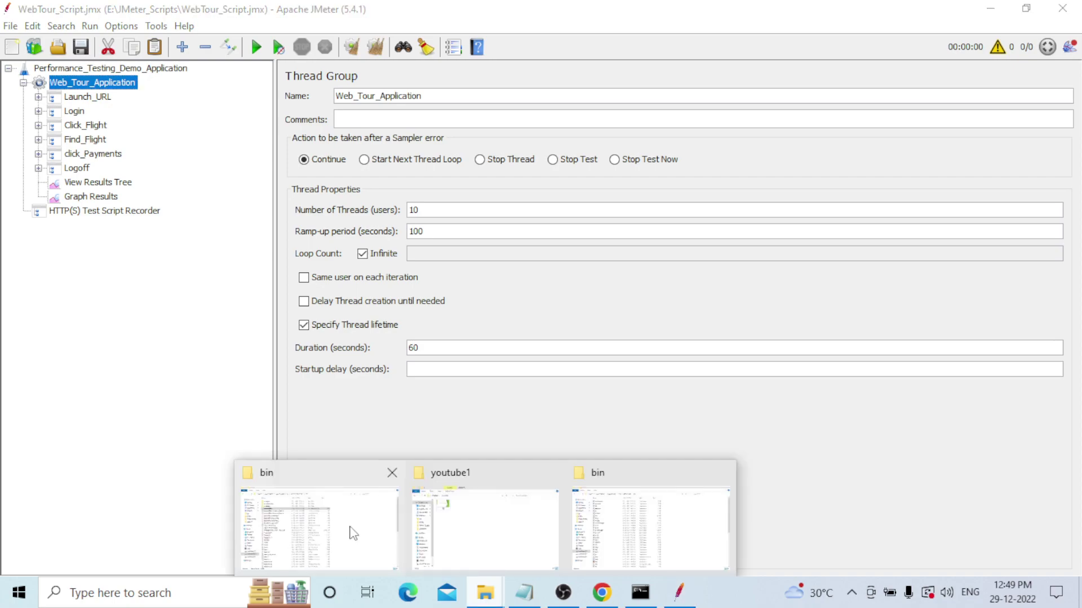
click(353, 533)
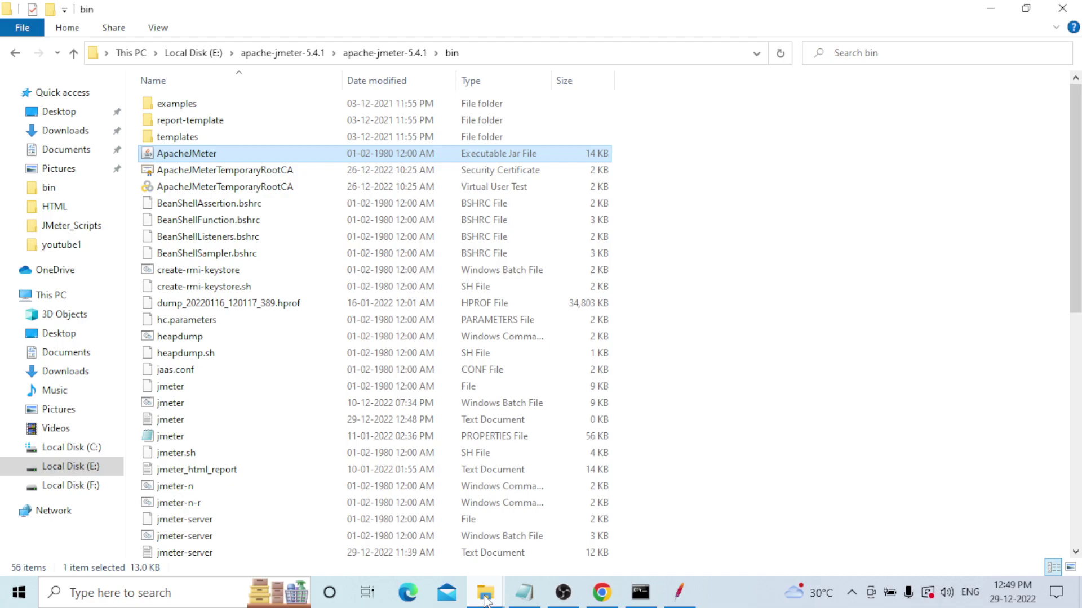
click(71, 447)
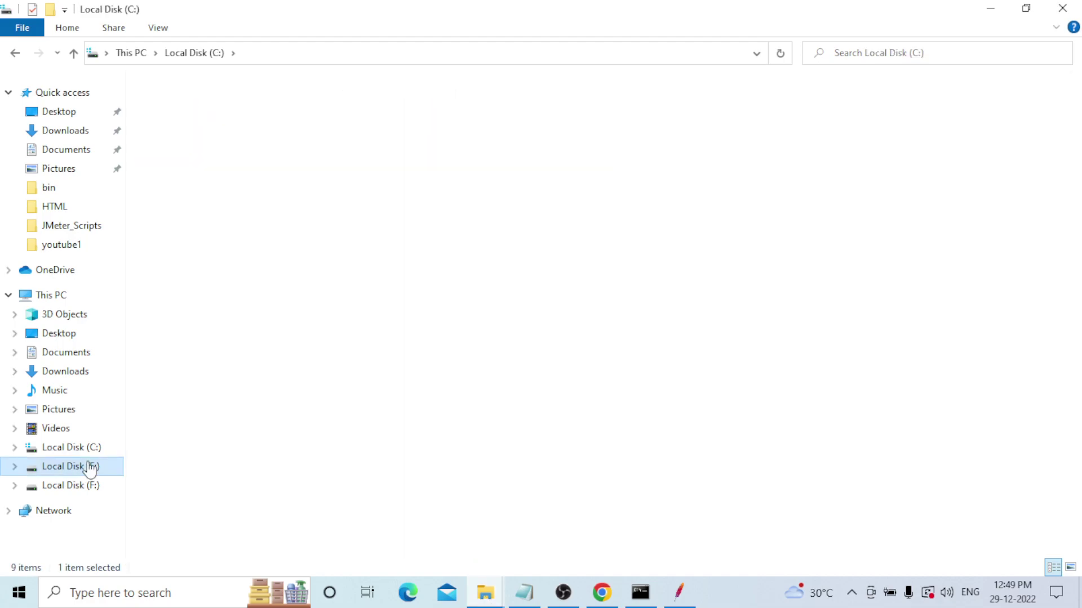
click(90, 467)
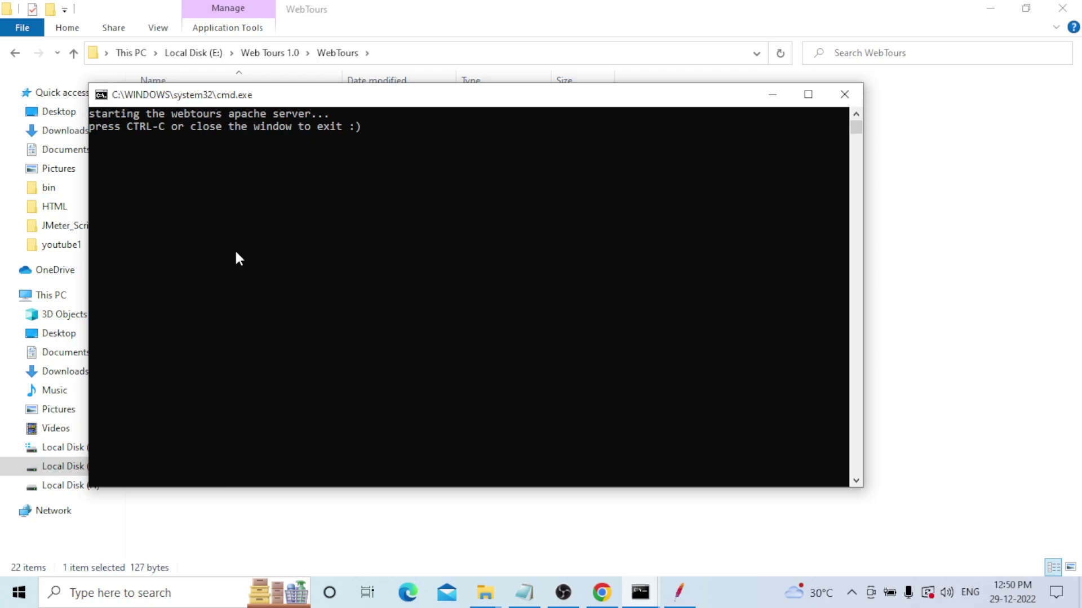
Step: Switch back to JMeter, append a 0 to the Web_Tour_Application thread group's duration in seconds, and save the script
key(alt+Tab)
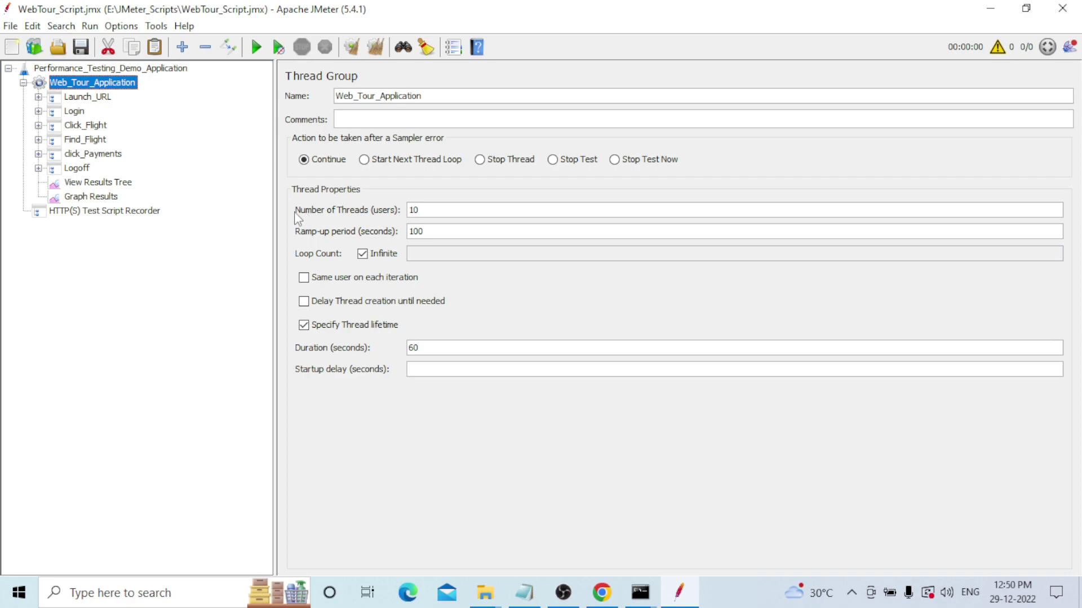
click(427, 210)
click(439, 346)
text(0)
click(83, 51)
Step: Find Paint through the Windows search and switch to it with a blank canvas
click(133, 592)
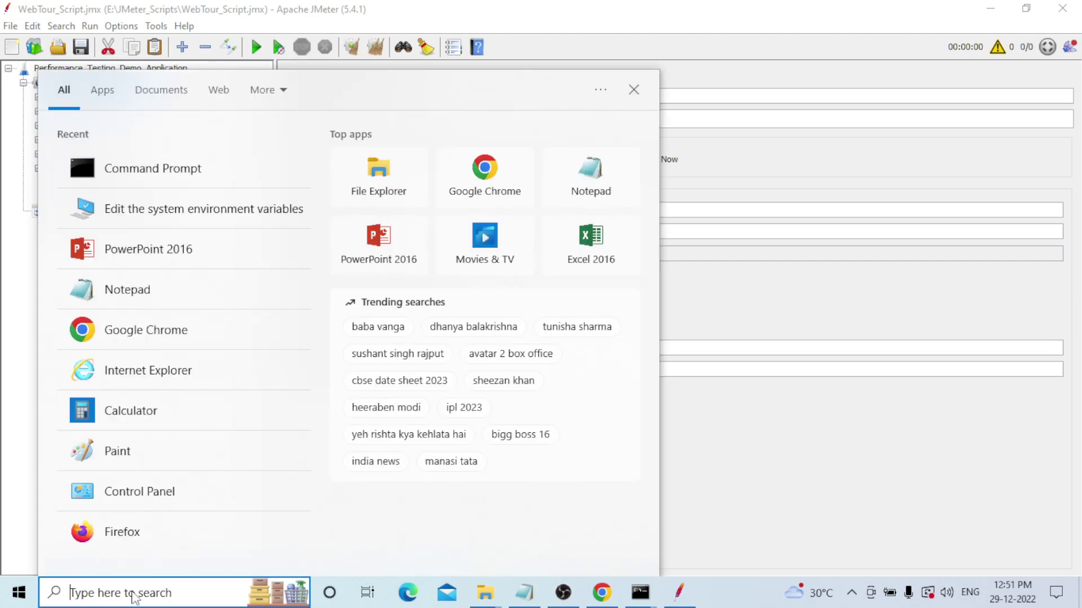
text(paint)
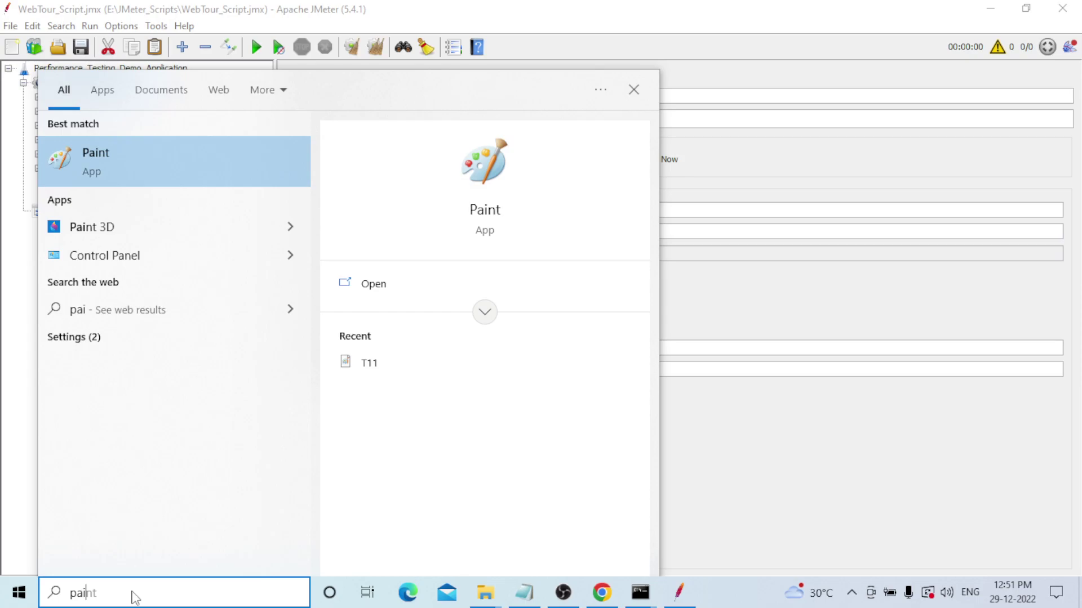
key(Escape)
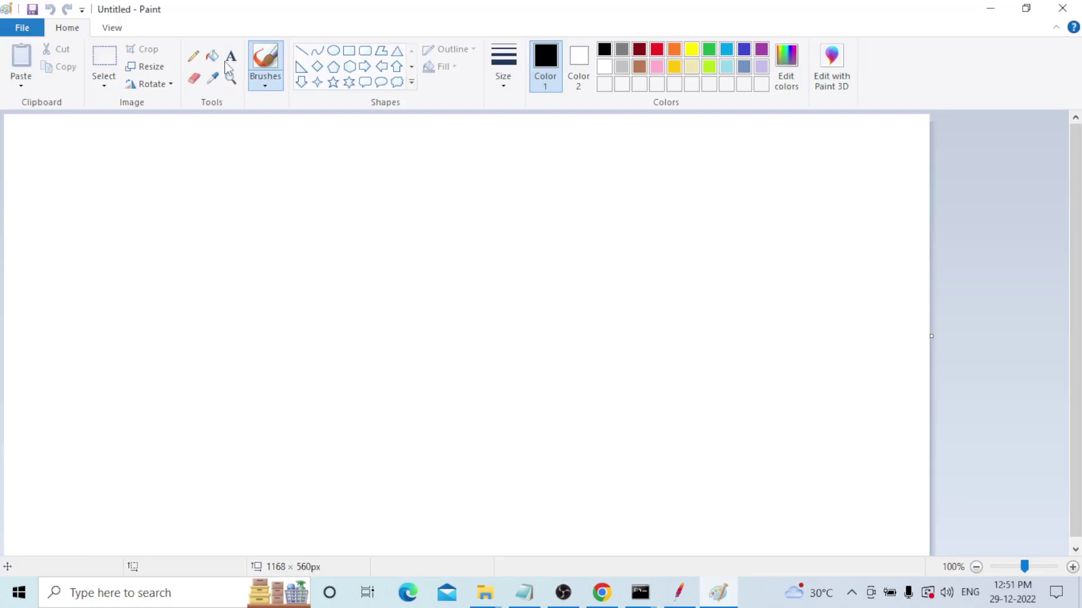
Step: Sketch one master machine box near the top of the canvas and a row of five smaller boxes below it with the Pencil
click(193, 56)
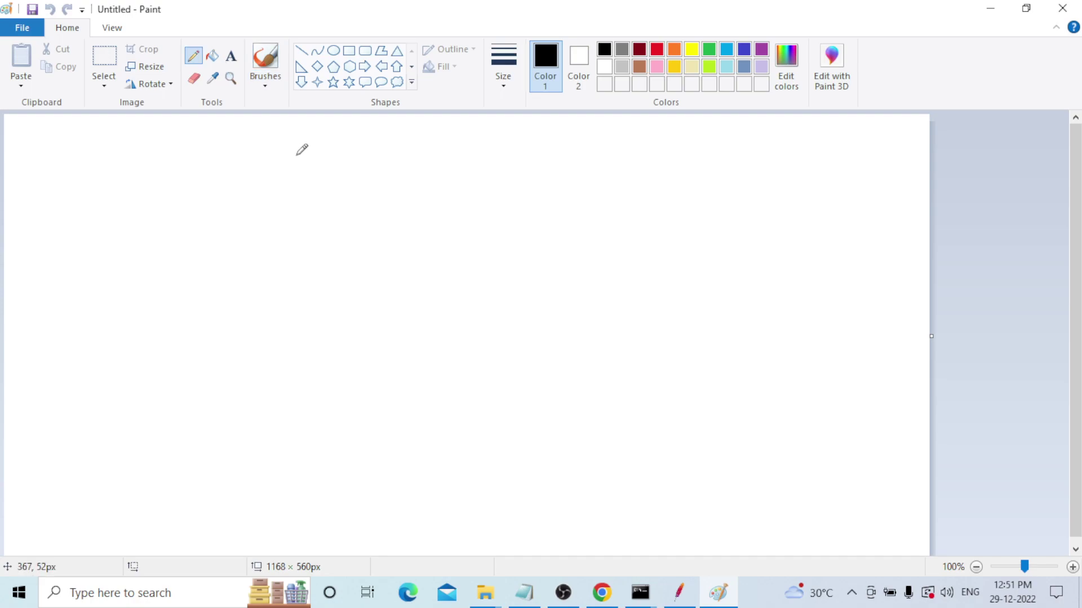
mouse_move(297, 155)
mouse_down()
mouse_move(302, 184)
mouse_move(297, 155)
mouse_up()
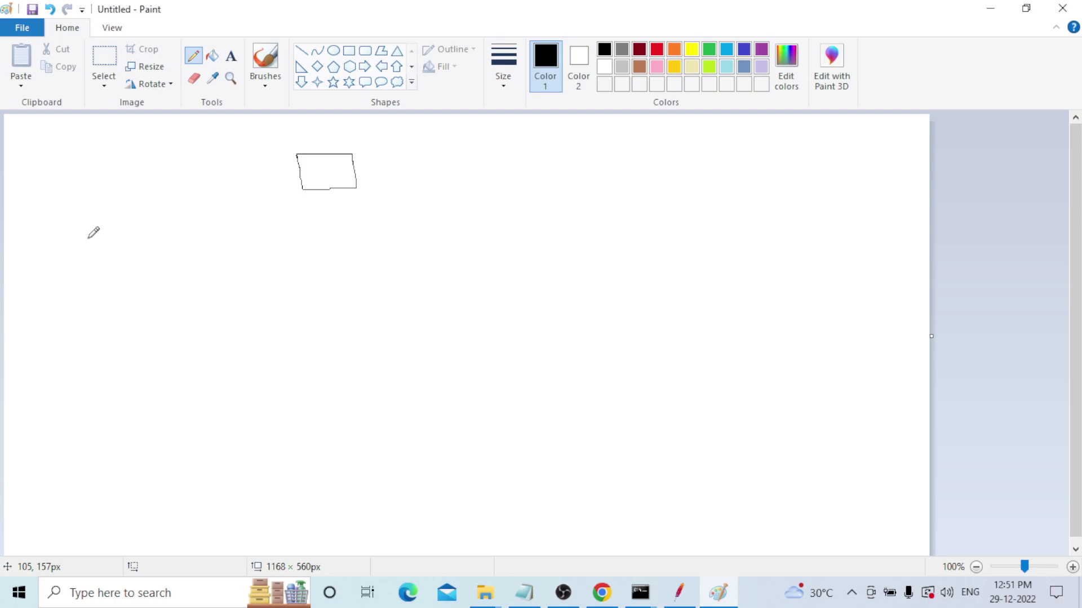
mouse_move(69, 238)
mouse_down()
mouse_move(101, 239)
mouse_move(99, 260)
mouse_move(71, 244)
mouse_up()
mouse_move(145, 243)
mouse_down()
mouse_move(145, 269)
mouse_move(184, 264)
mouse_move(185, 240)
mouse_move(145, 241)
mouse_up()
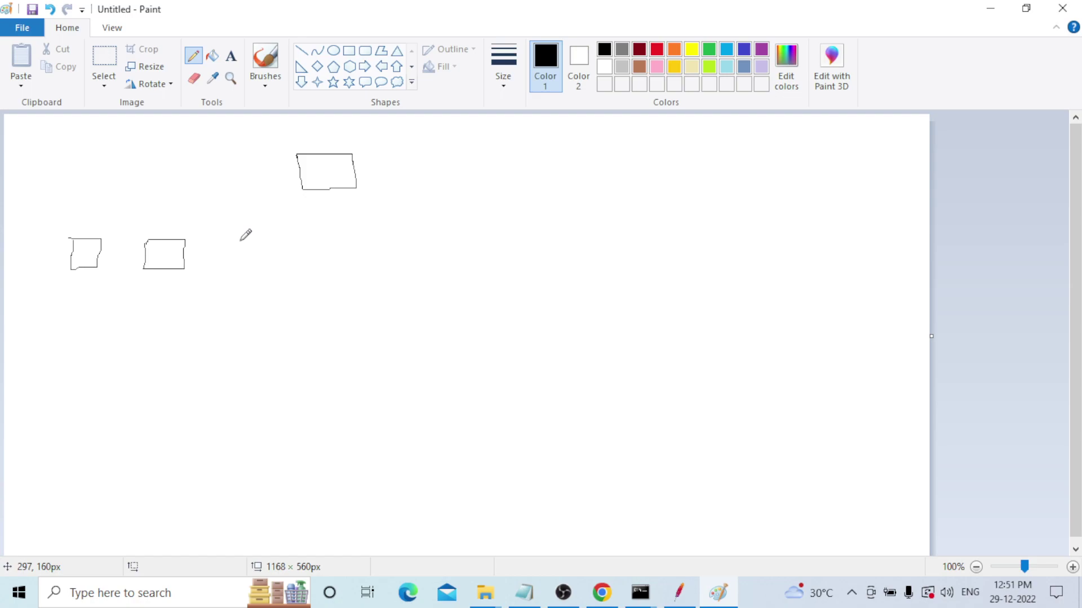
mouse_move(240, 240)
mouse_down()
mouse_move(239, 270)
mouse_move(271, 270)
mouse_move(273, 242)
mouse_move(240, 241)
mouse_up()
mouse_move(317, 246)
mouse_down()
mouse_move(317, 269)
mouse_move(355, 270)
mouse_move(346, 240)
mouse_move(317, 247)
mouse_up()
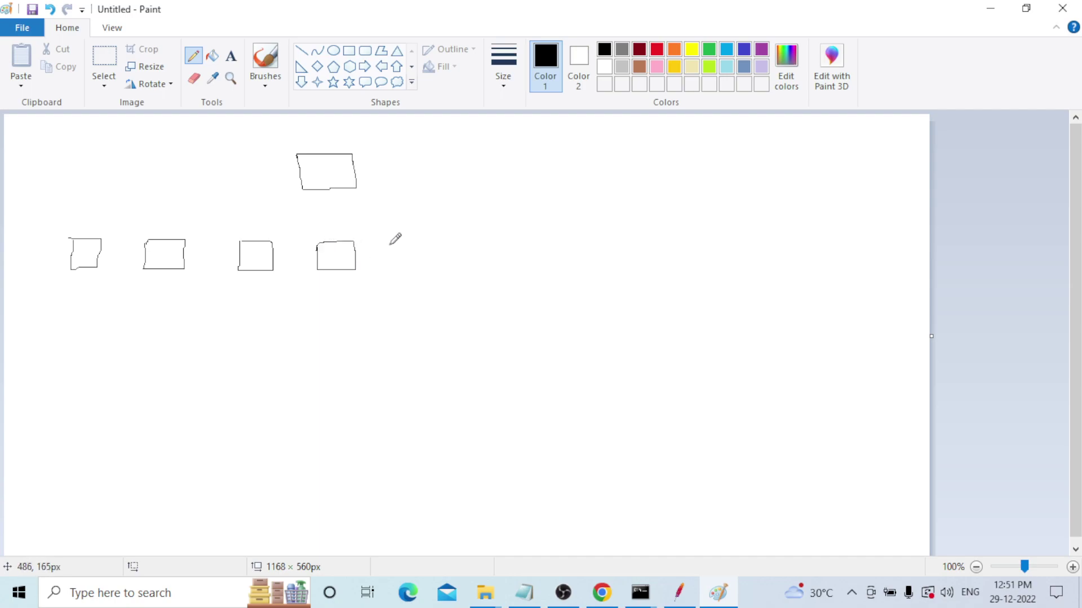
mouse_move(390, 245)
mouse_down()
mouse_move(390, 265)
mouse_move(441, 269)
mouse_move(425, 244)
mouse_move(389, 244)
mouse_up()
Step: Draw freehand connecting lines from the master machine box to each of the five boxes below it
mouse_move(301, 187)
mouse_down()
mouse_move(128, 219)
mouse_move(94, 243)
mouse_up()
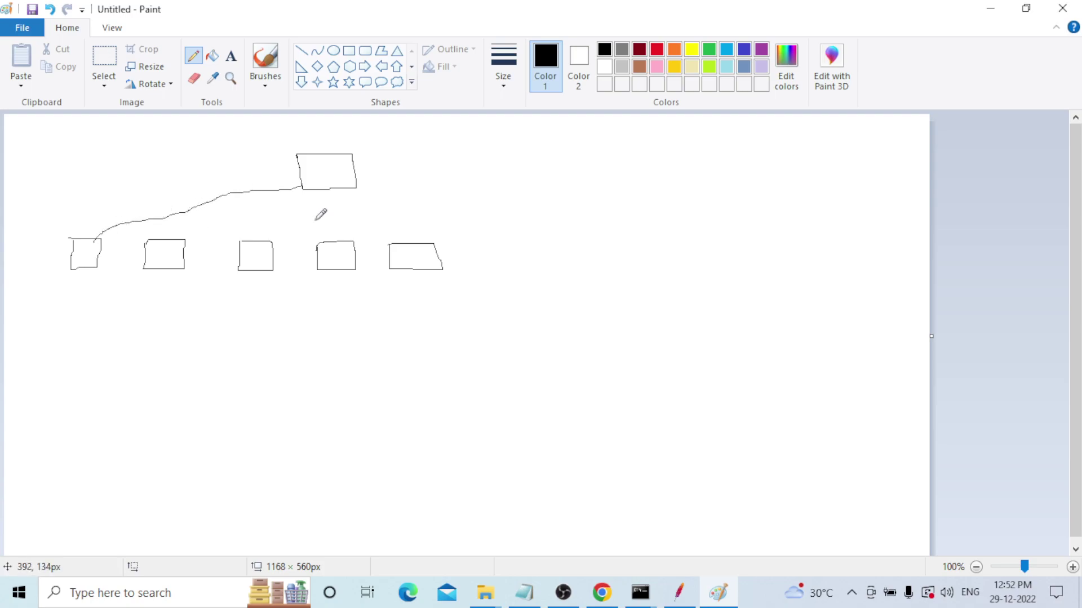
drag(311, 192, 172, 239)
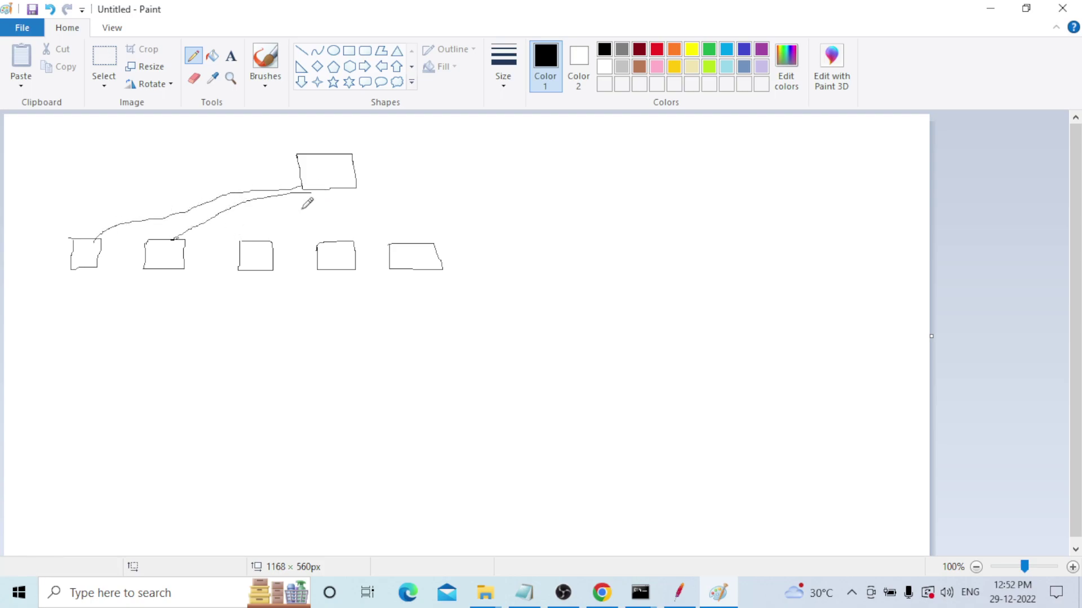
drag(312, 192, 252, 241)
drag(333, 188, 335, 248)
drag(355, 190, 413, 248)
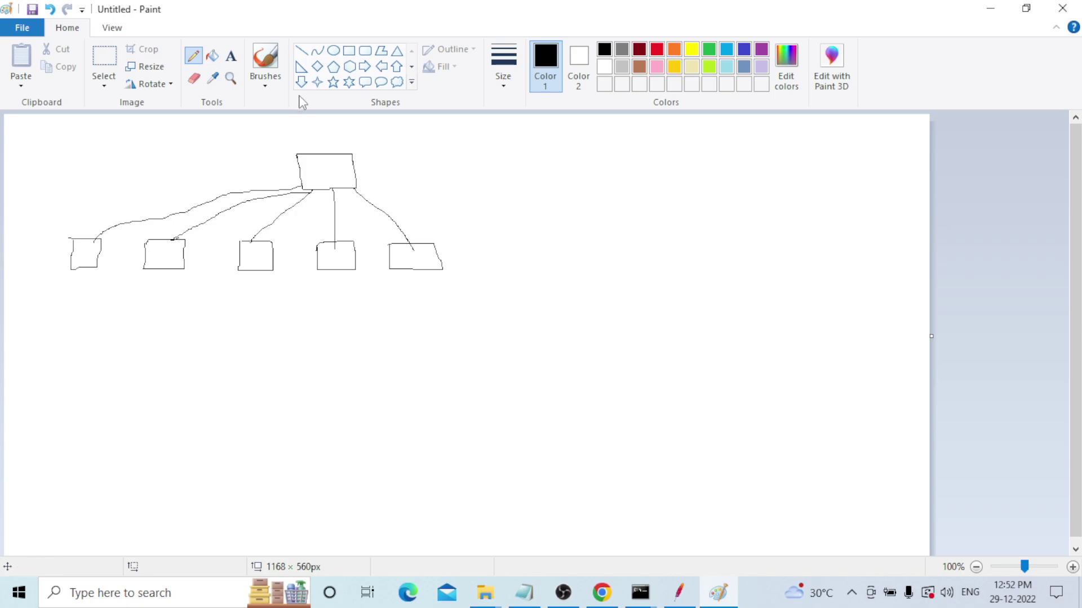
Step: Add the text "Master Machine: 10 Users" beside the master machine box
click(235, 60)
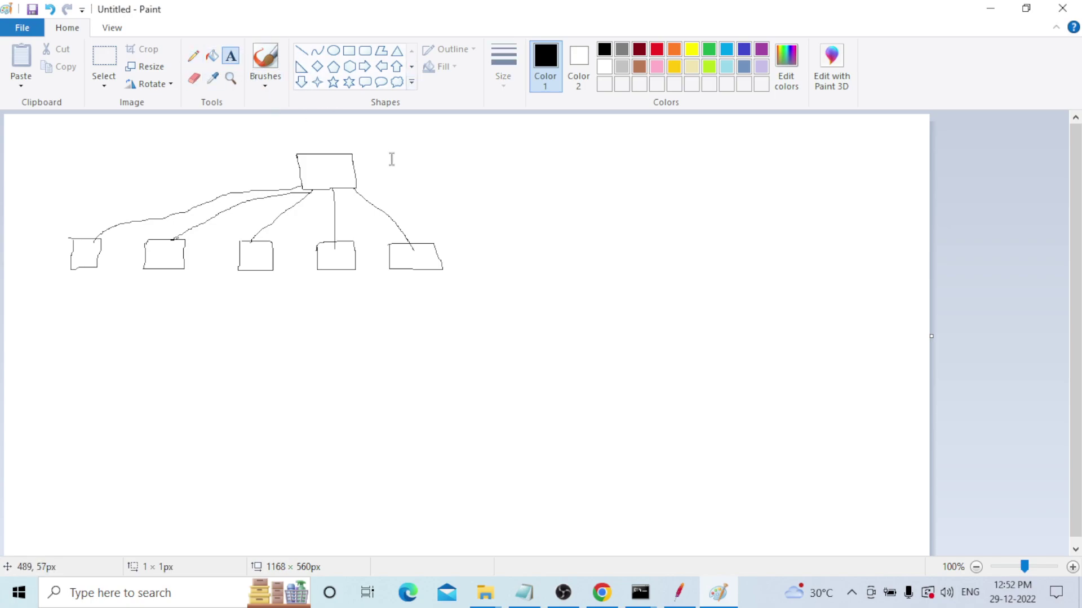
click(390, 150)
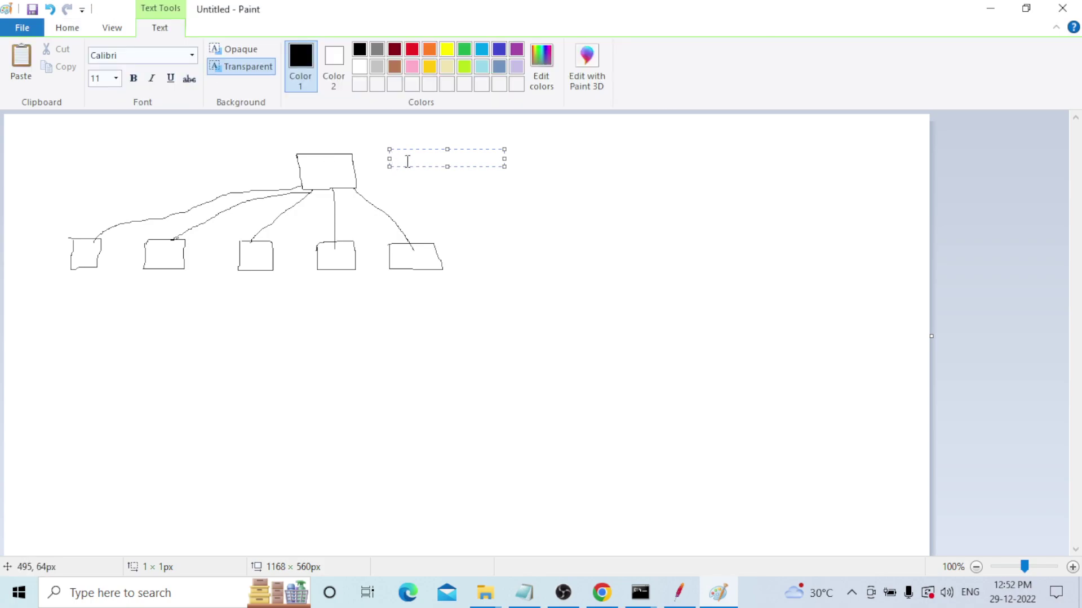
text(Master Machine:)
text(10 Users)
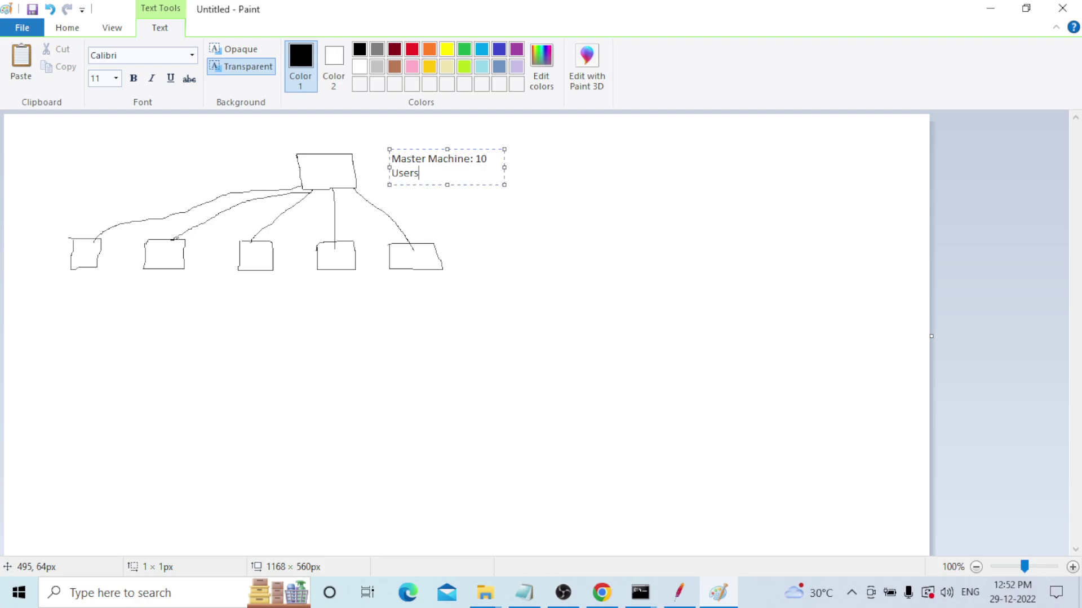
click(384, 354)
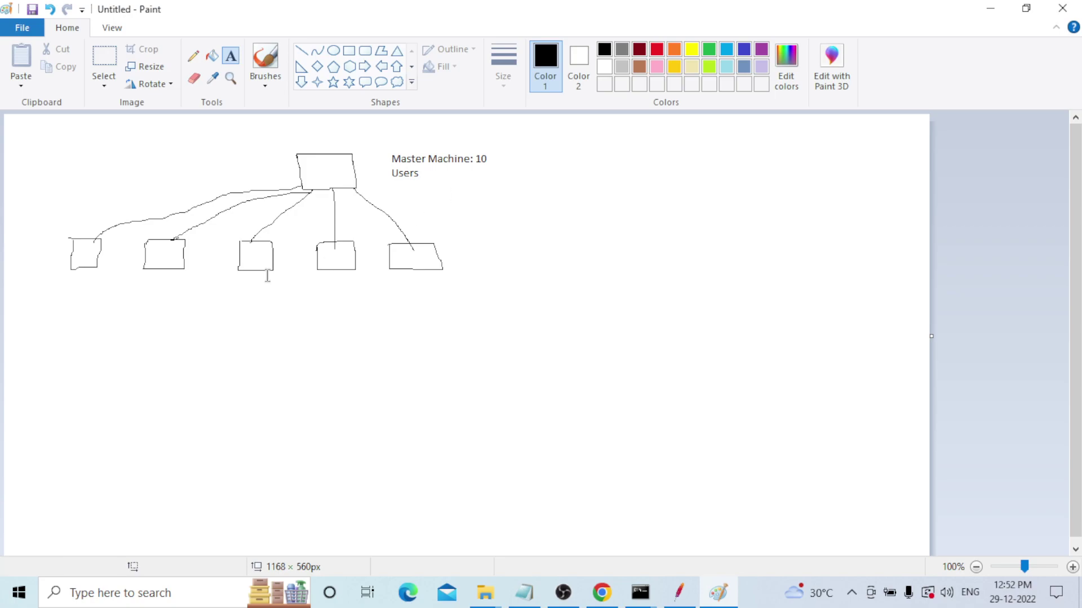
Step: Label the first two boxes in the lower row S1 and S2 with text placed beneath them
click(85, 275)
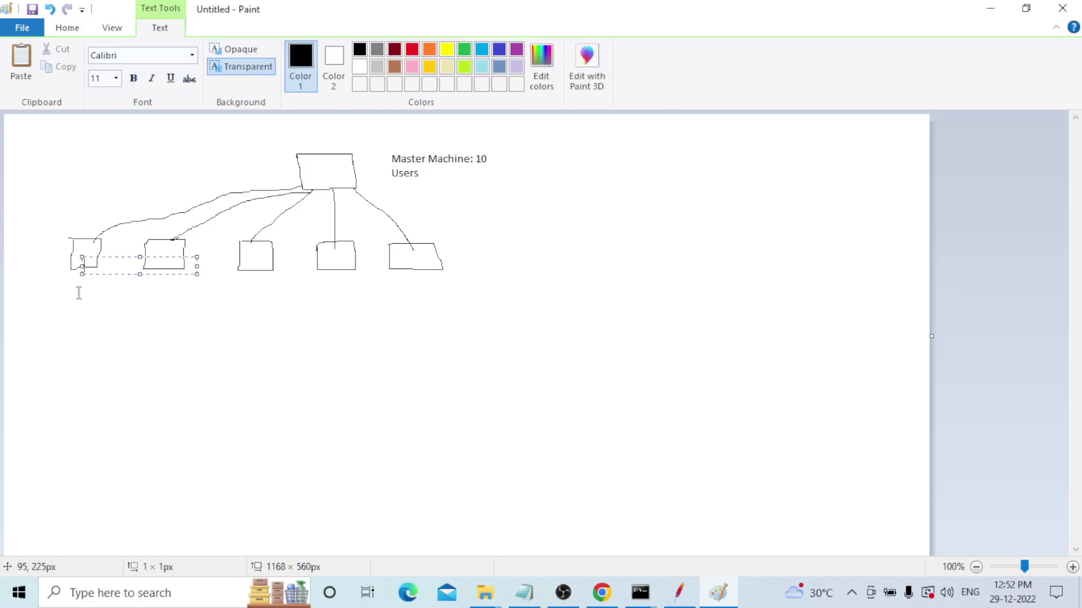
click(75, 291)
click(59, 291)
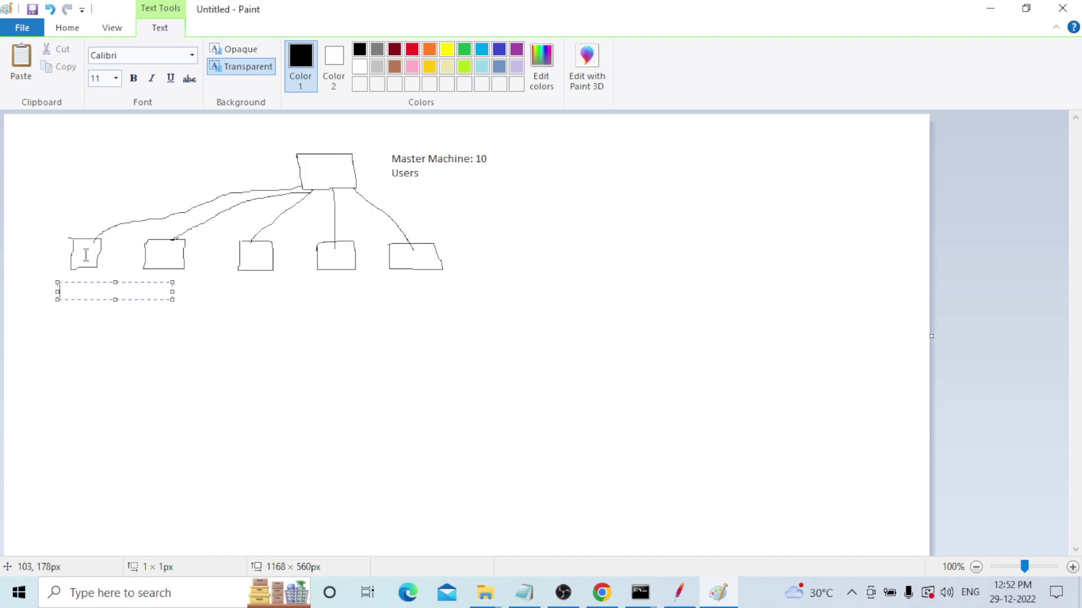
text(S1)
click(155, 285)
click(161, 284)
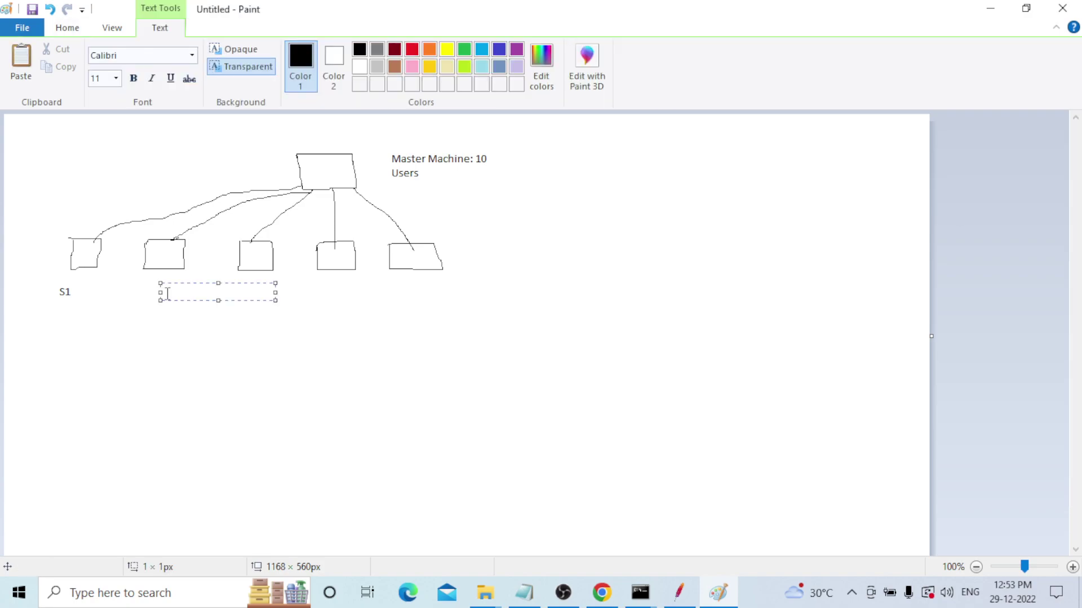
text(S2)
click(231, 304)
Step: Label the remaining three boxes in the lower row S3, S4 and S5 with text placed beneath them
click(253, 278)
text(S3)
click(333, 332)
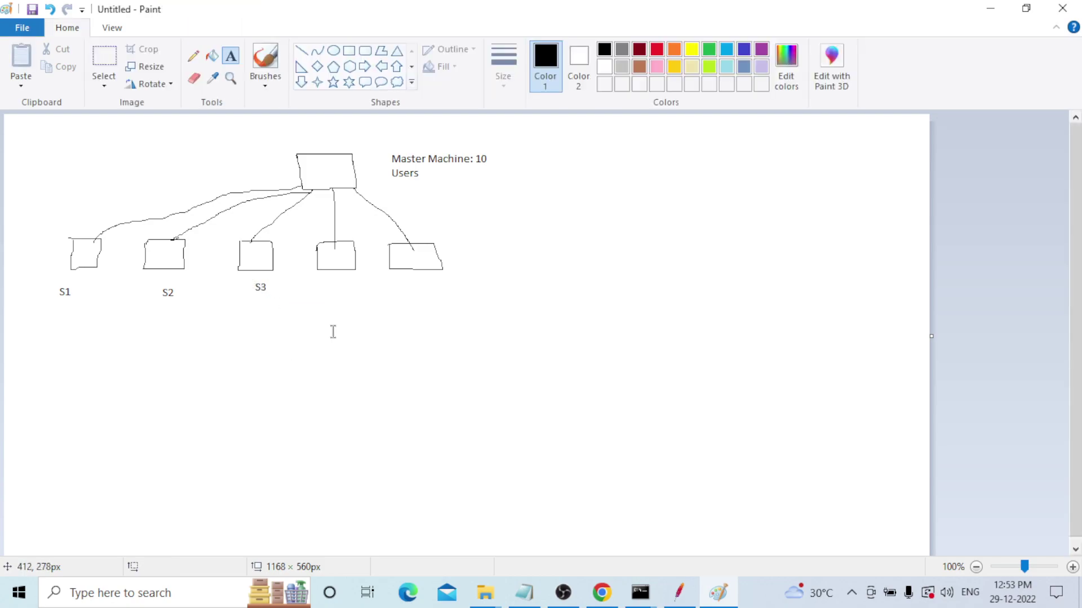
click(336, 286)
text(S4)
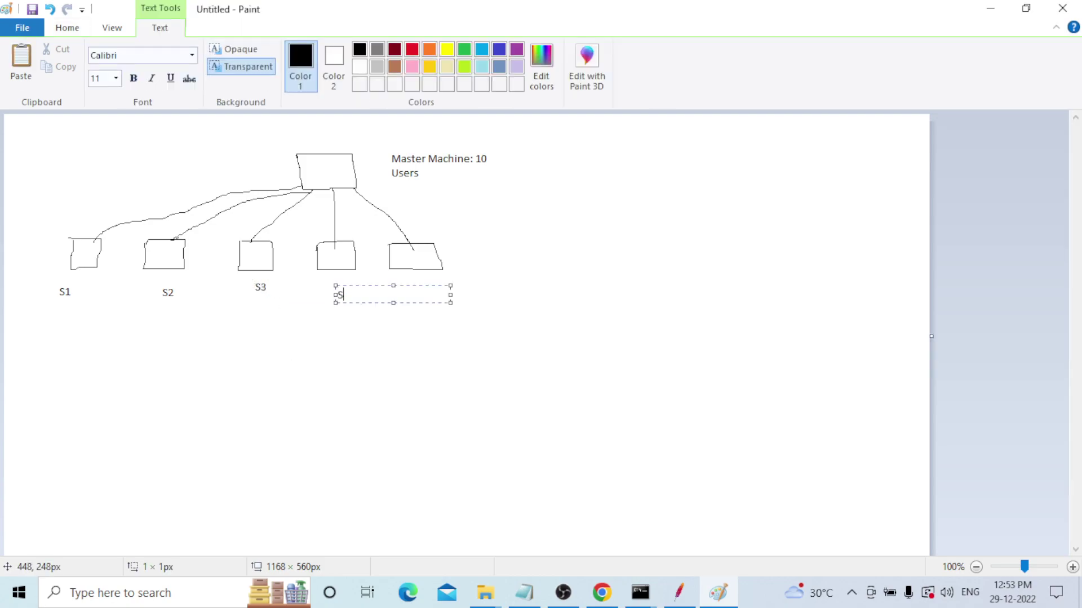
click(362, 398)
click(426, 283)
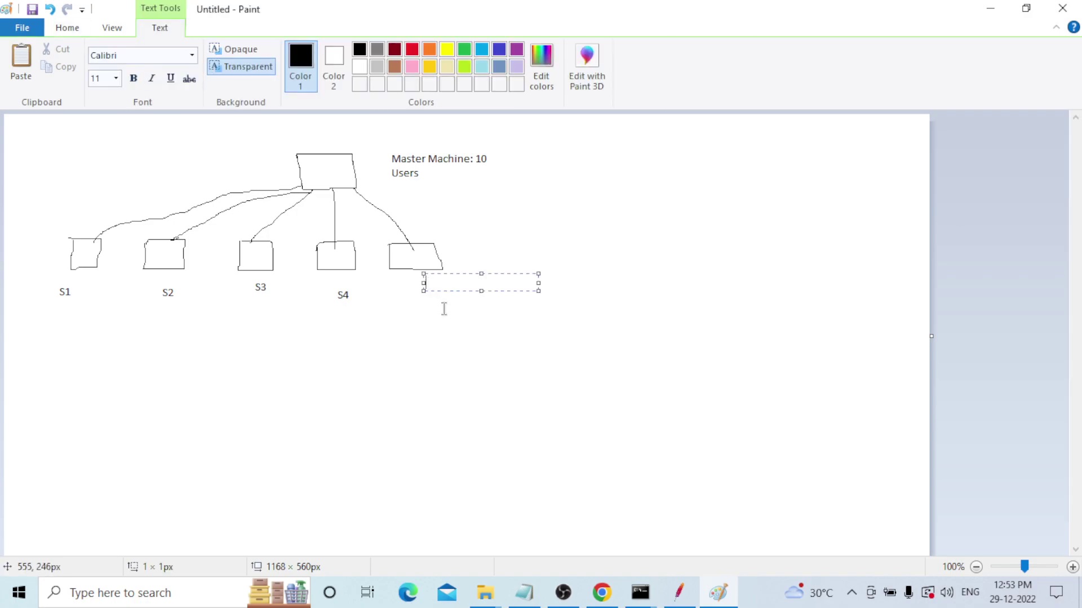
click(439, 314)
click(417, 298)
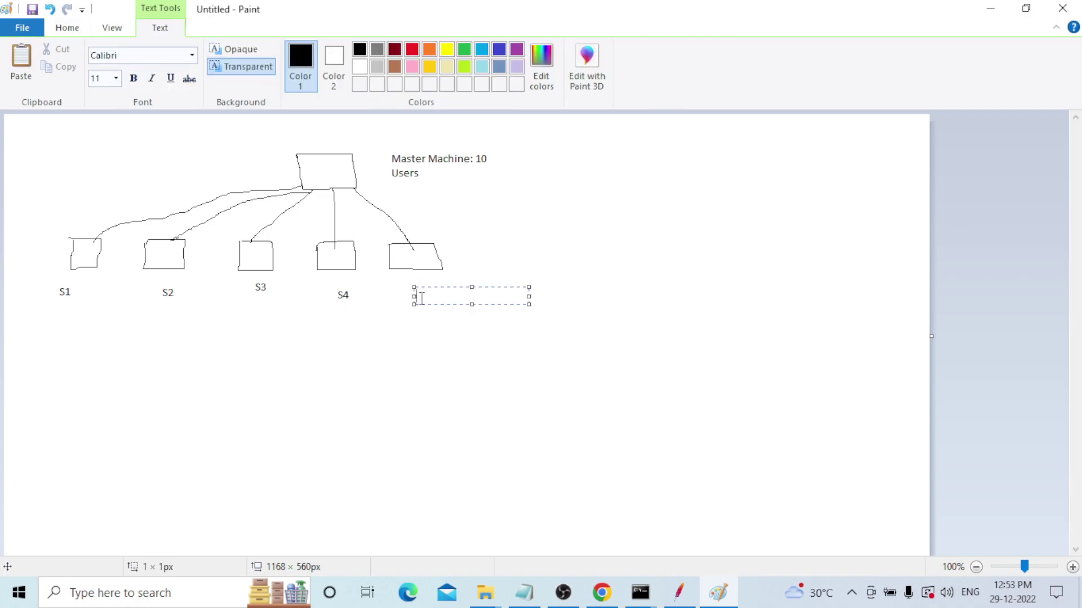
text(S5)
click(358, 396)
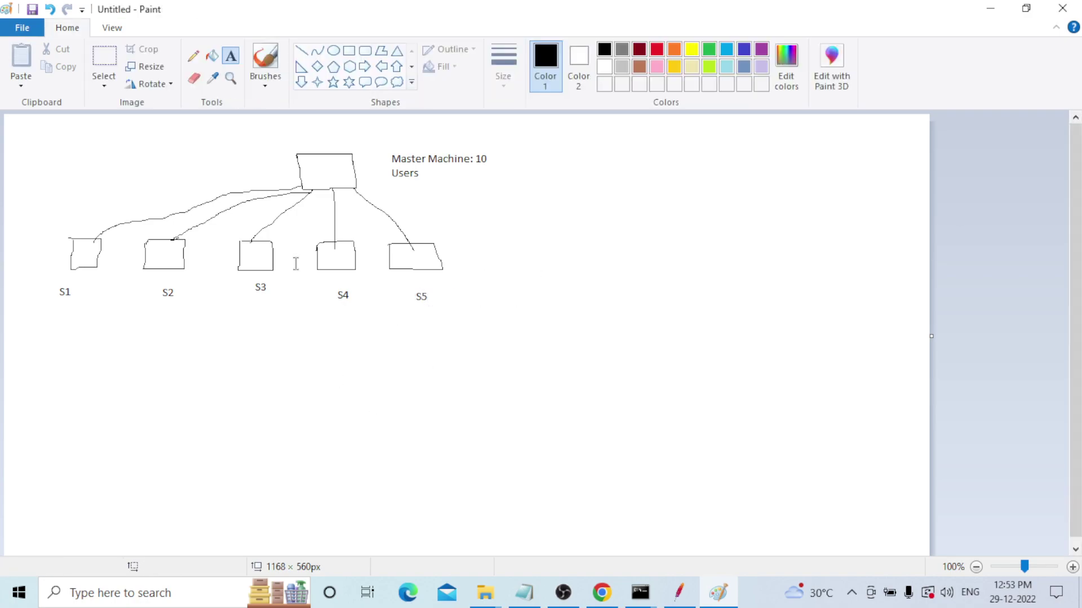
Step: Add the text label M1 on the empty side of the master machine box, opposite its existing caption
click(206, 160)
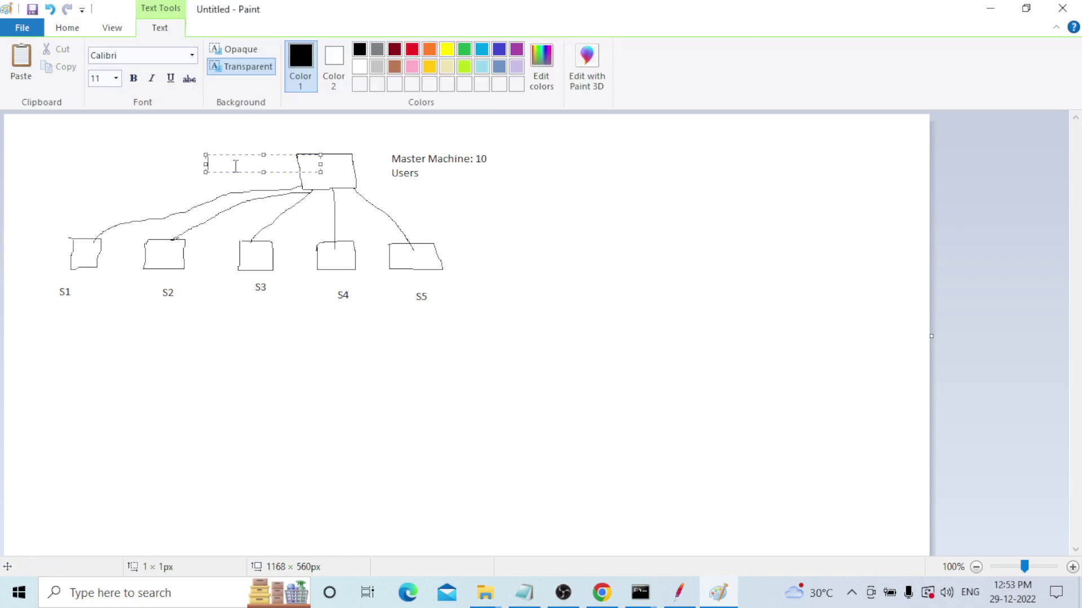
text(M1)
click(580, 405)
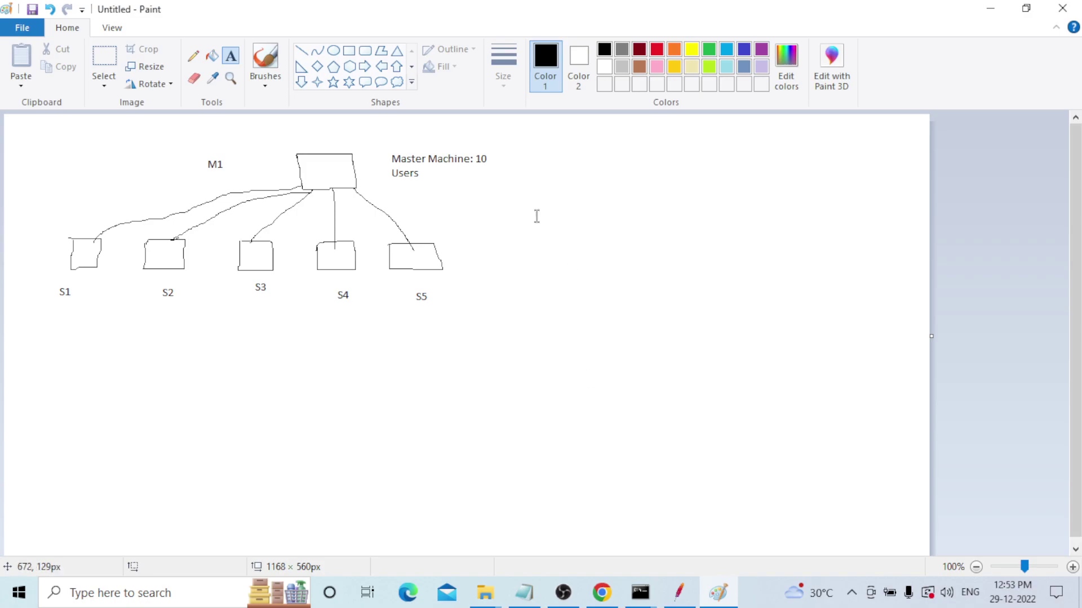
Step: Start a user list beside the diagram with the text entries "M1:10 Users" and, below it, "S1:10 Users"
click(516, 220)
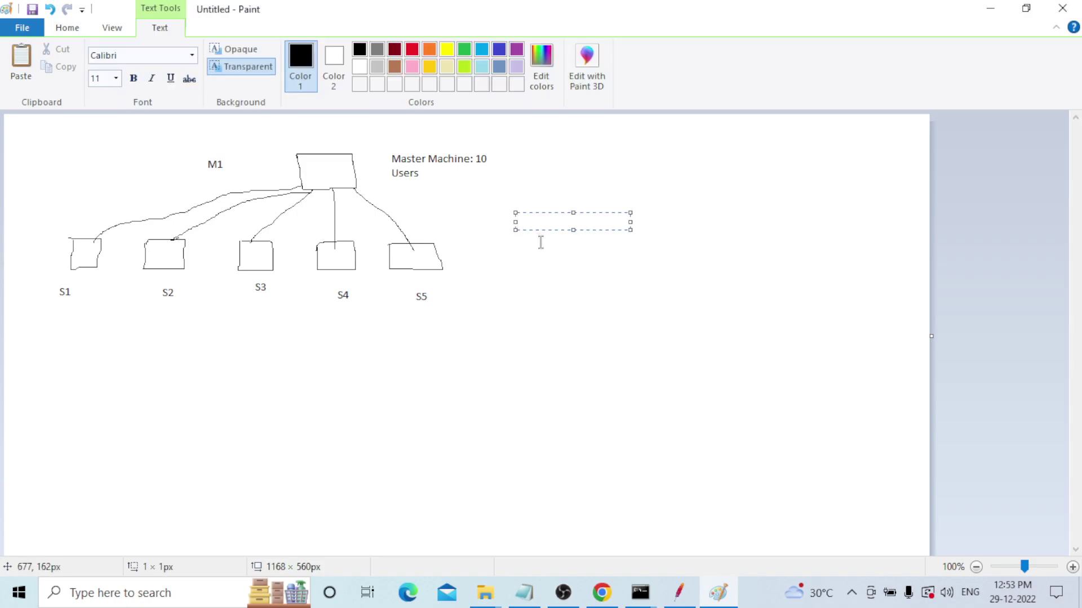
text(M1:10 Users)
click(521, 246)
click(523, 243)
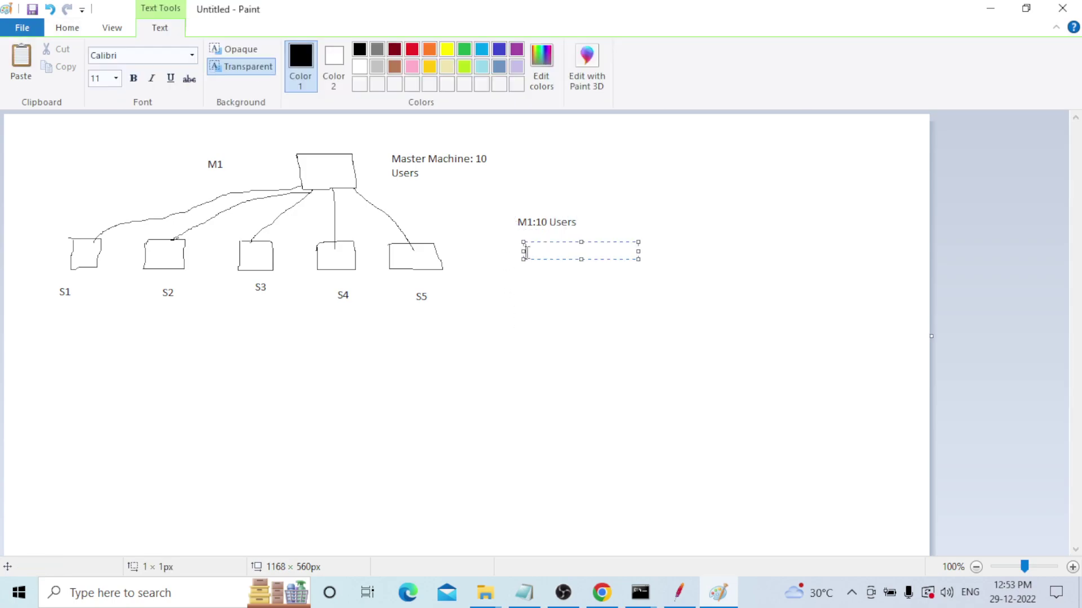
click(505, 293)
click(518, 241)
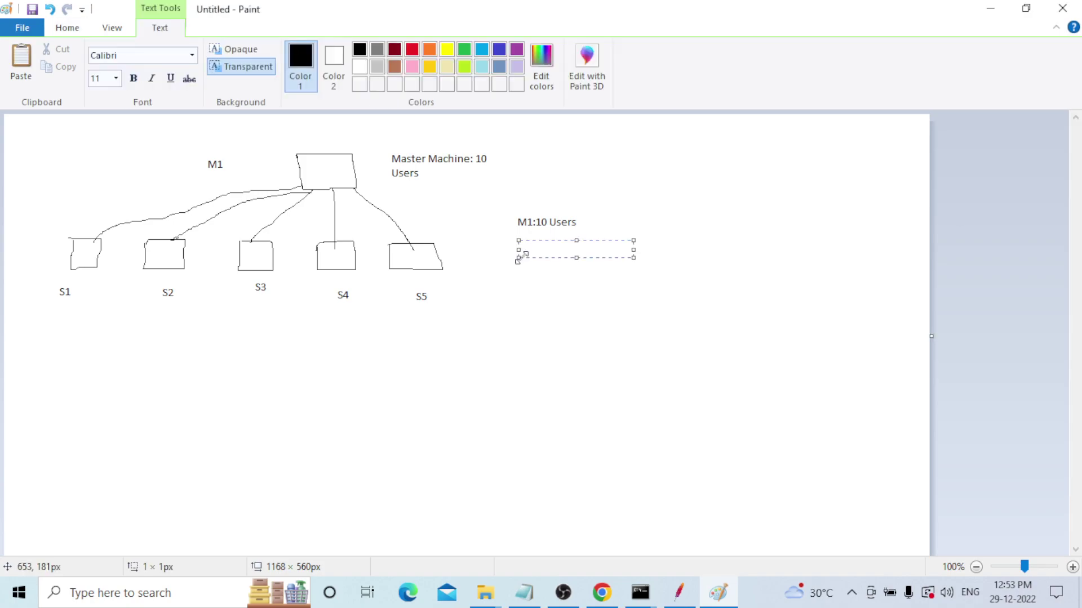
text(S1:10 Users)
click(535, 276)
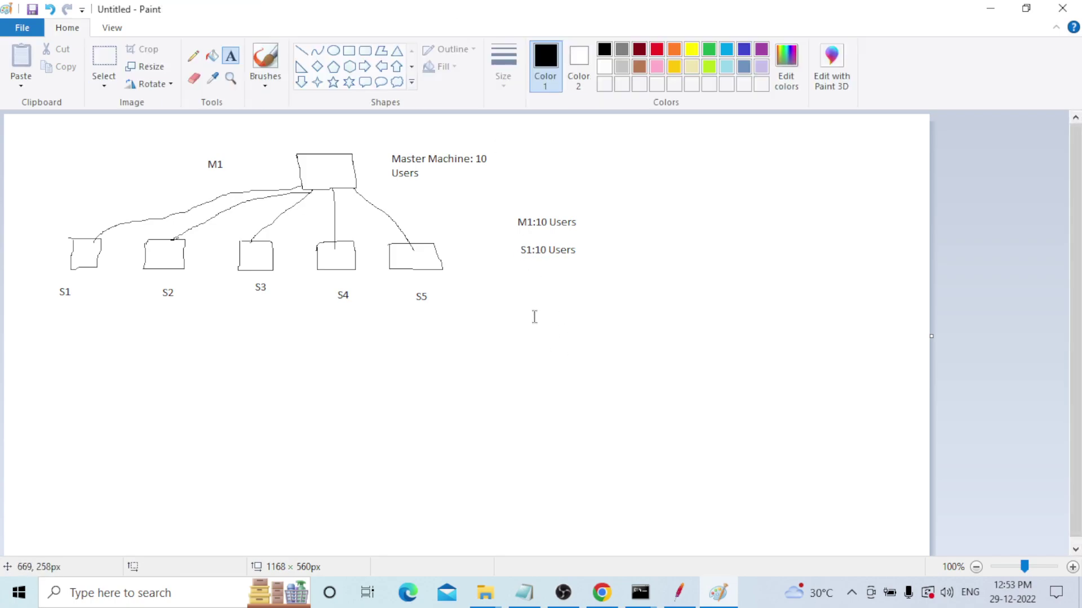
Step: Add the text entries "S2:10 Users" and "S3:10 Users" below the S1 entry of the user list
click(522, 276)
text(S2:10 )
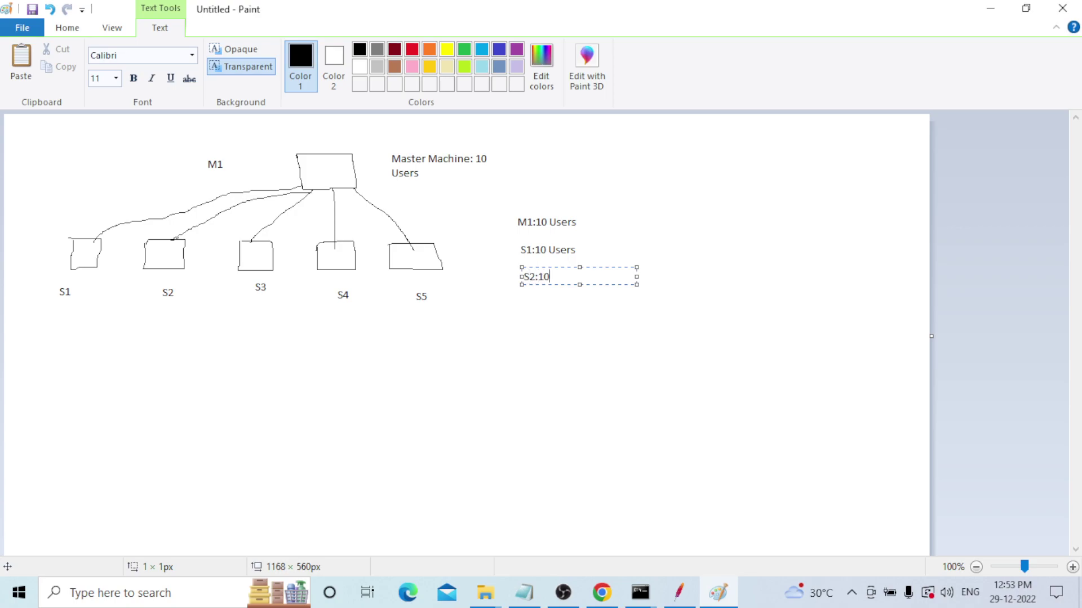
text(Users)
click(527, 299)
click(526, 296)
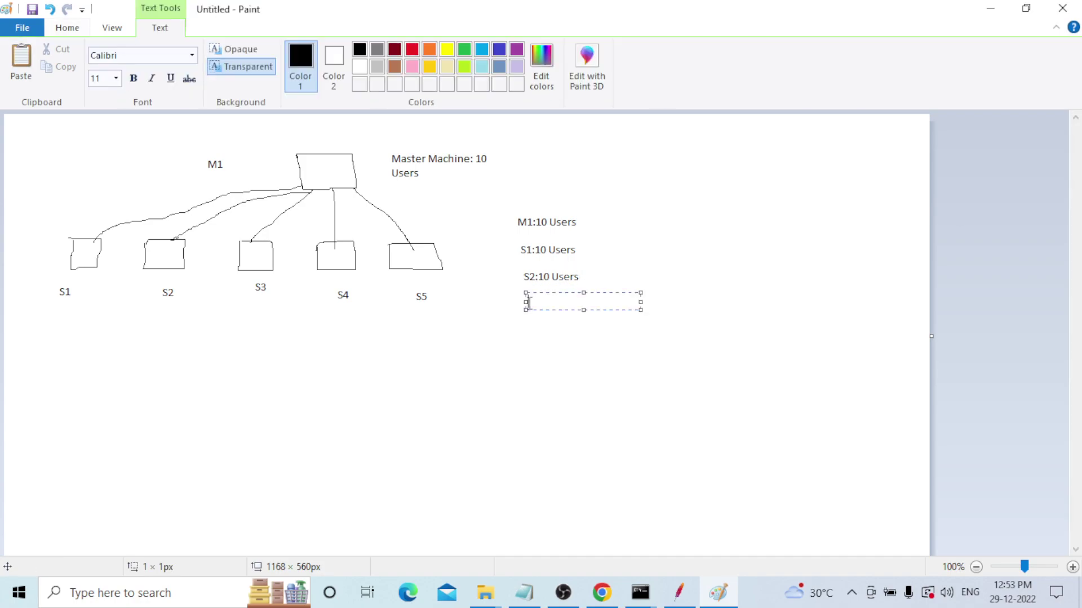
text(S3:10)
text(Users)
click(524, 328)
Step: Complete the user list with the text entries "S4:10 Users" and "S5:10 Users" below the S3 entry
click(523, 322)
text(S4:)
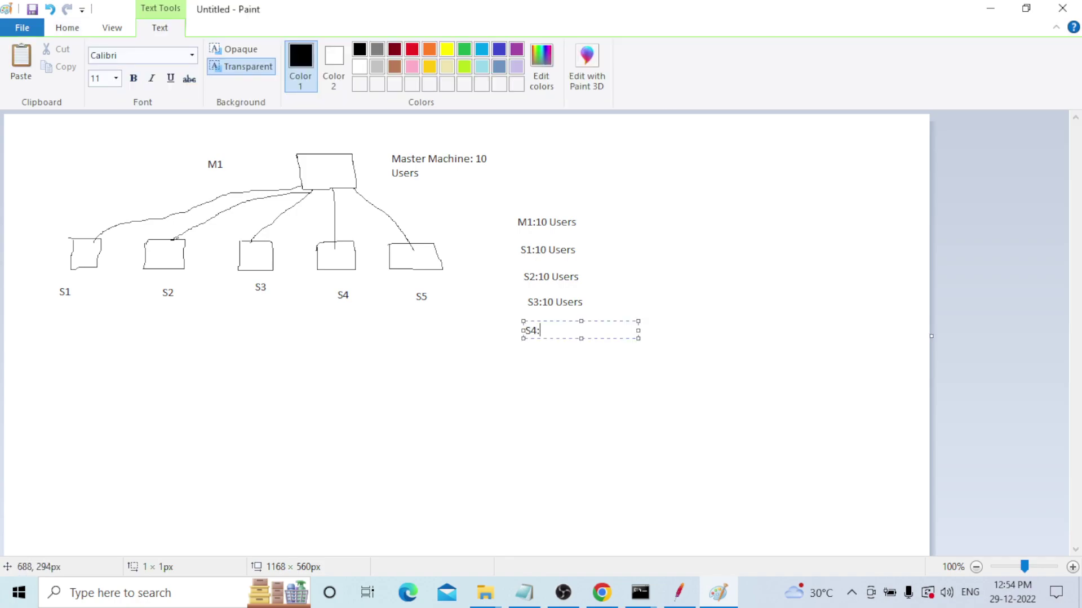
text(10 Users)
click(527, 360)
click(527, 359)
text(S)
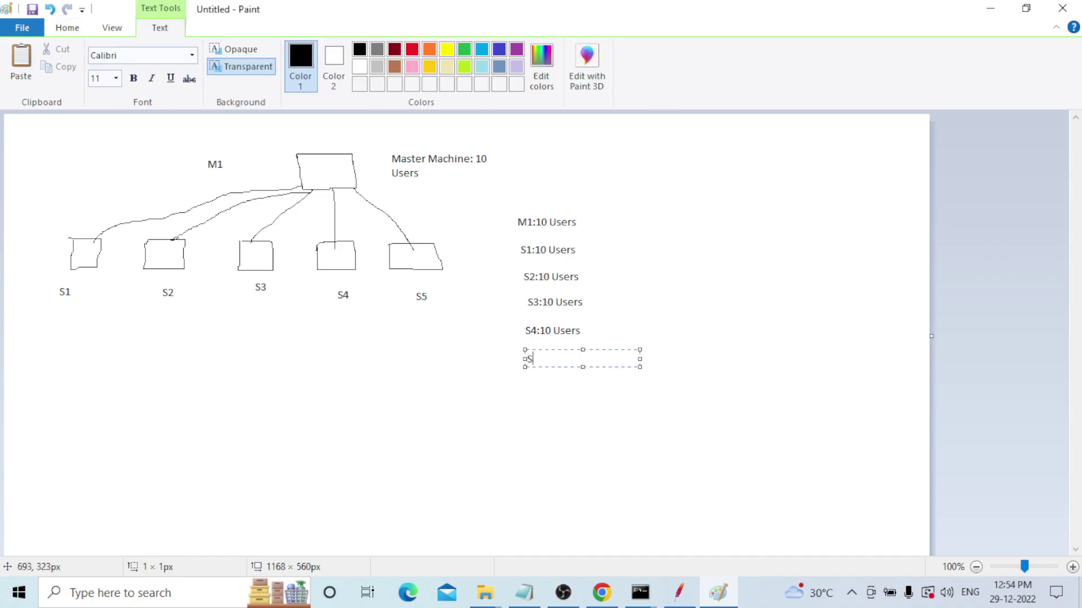
text(5:10 Users)
click(656, 224)
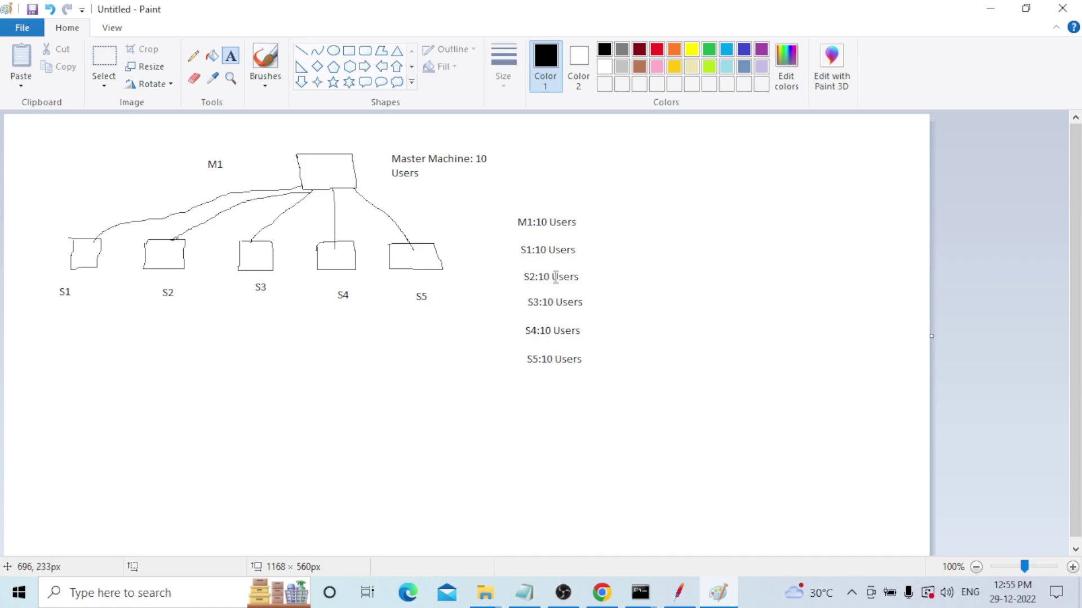
Step: Add the text "Total : 60 Users" below the list of users per machine
click(529, 396)
text(Total )
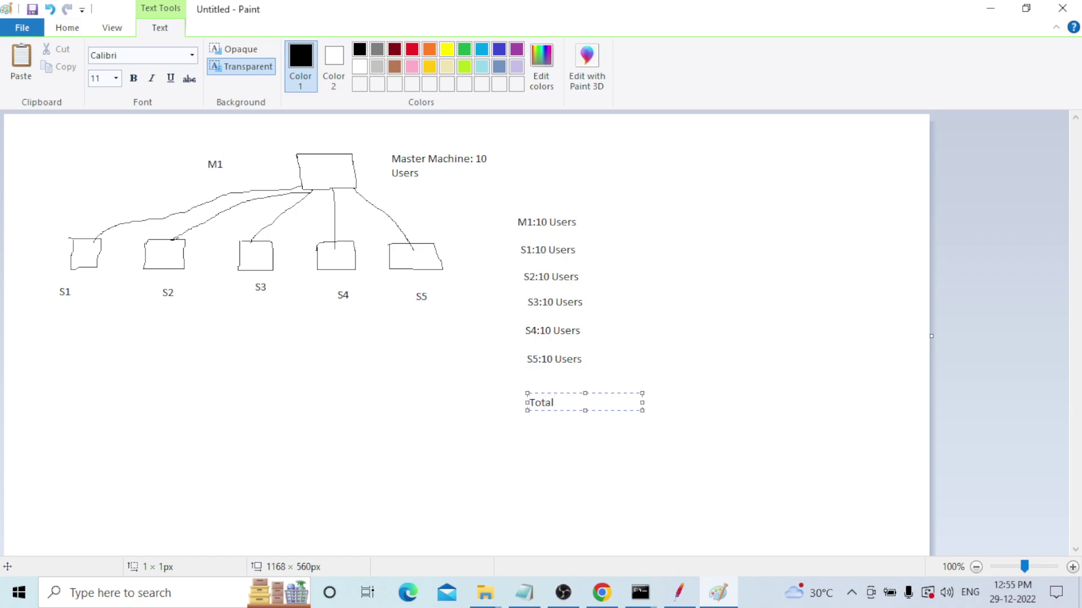
text(: 60 Users)
click(577, 461)
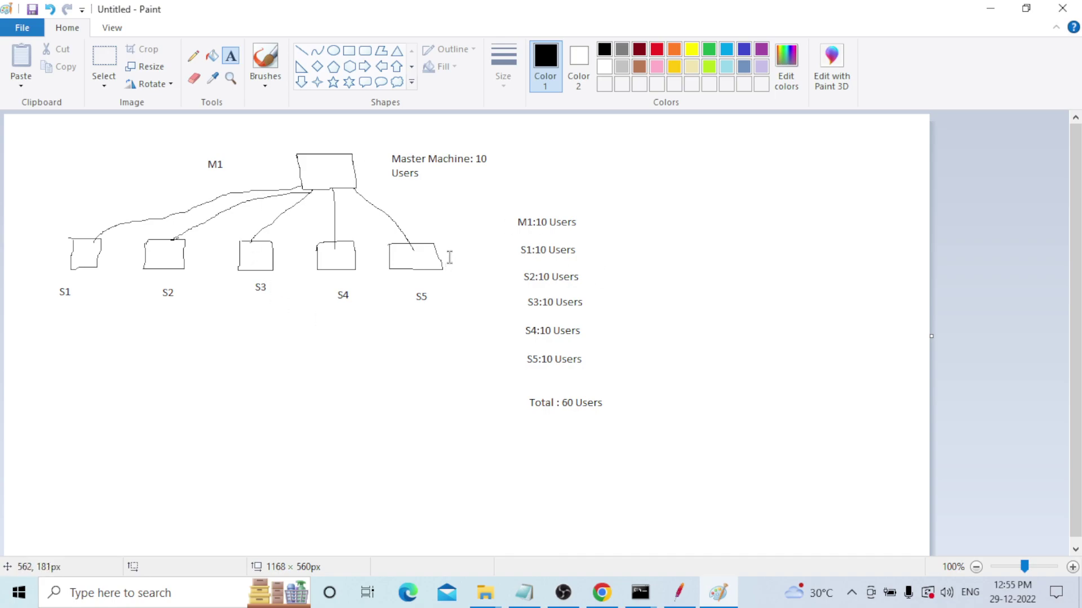
click(468, 249)
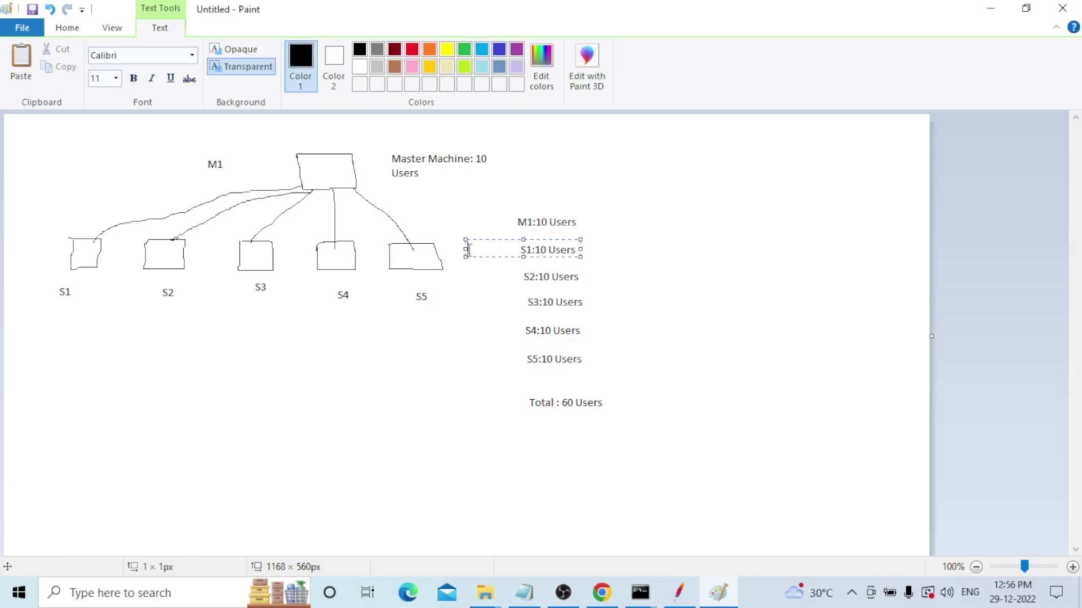
click(467, 317)
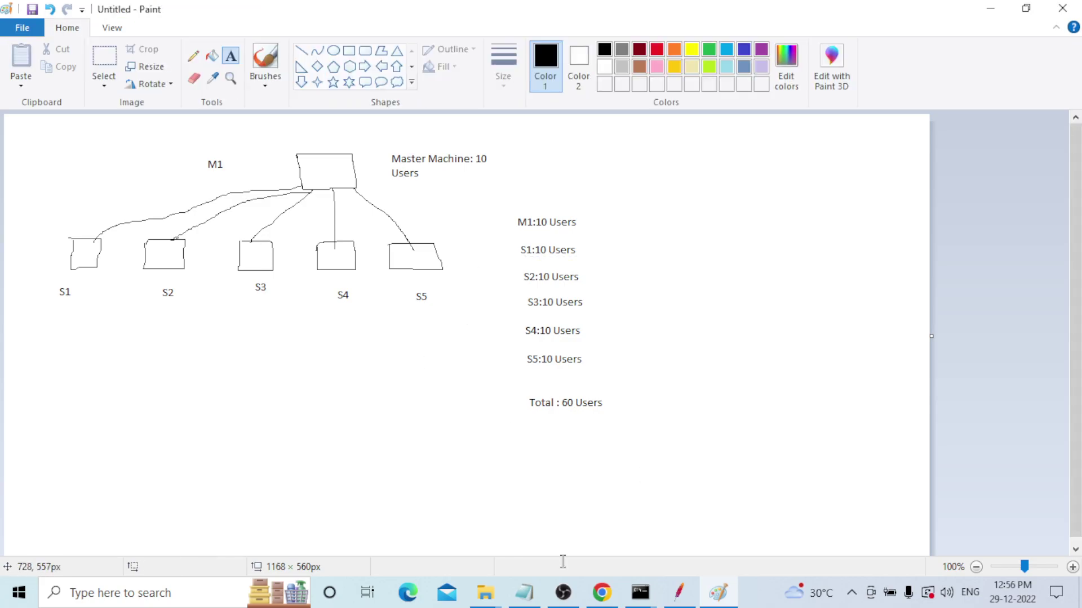
Step: Switch to the Config notes in Notepad and read through the distributed load testing prerequisites
click(534, 595)
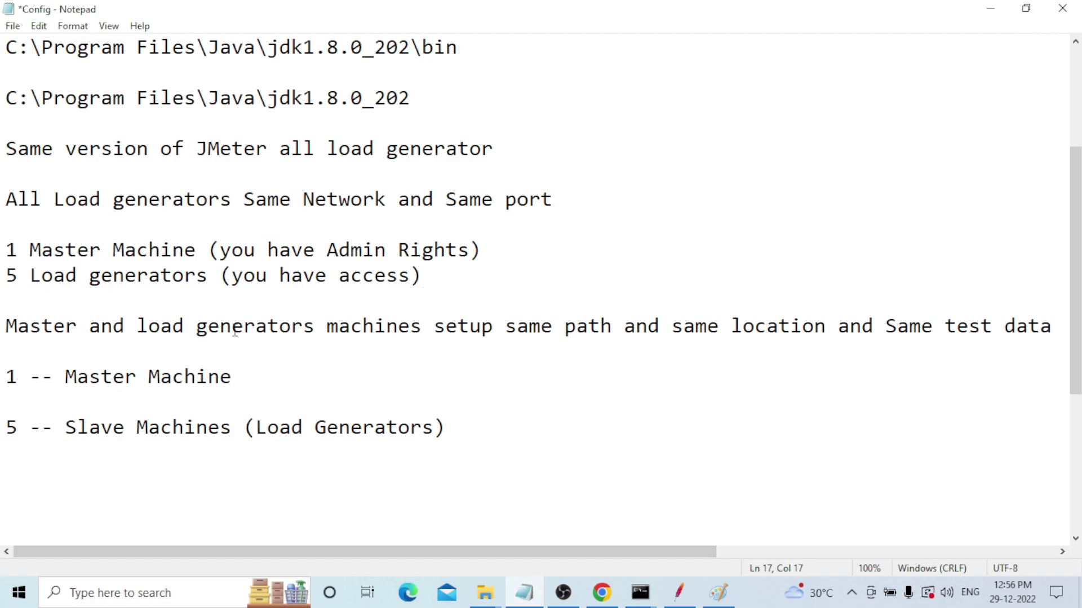
scroll(666, 341, down, 4)
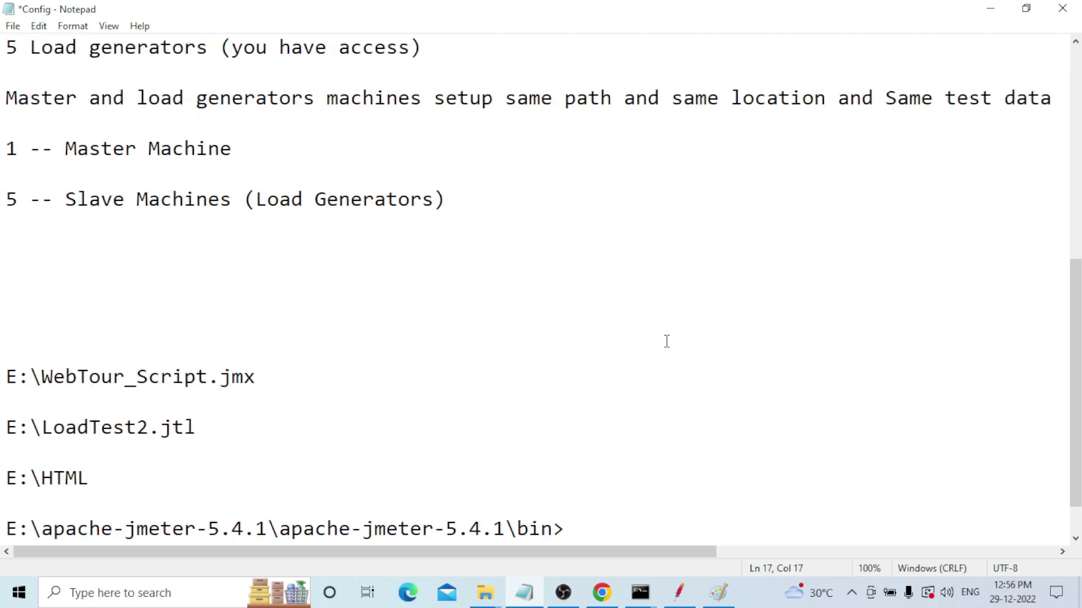
scroll(530, 295, up, 3)
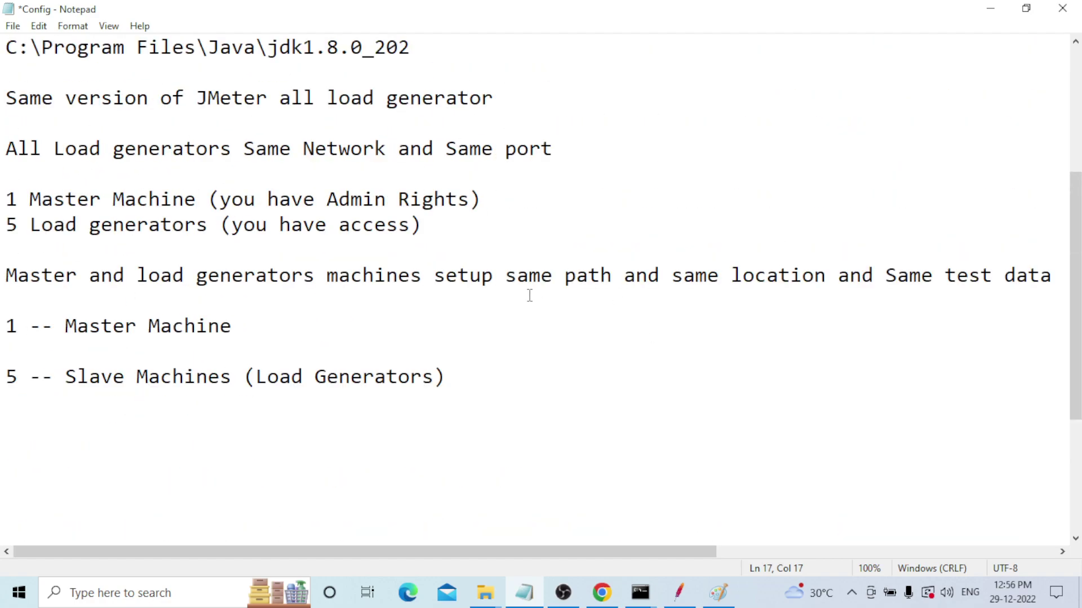
scroll(530, 296, up, 1)
scroll(530, 295, up, 3)
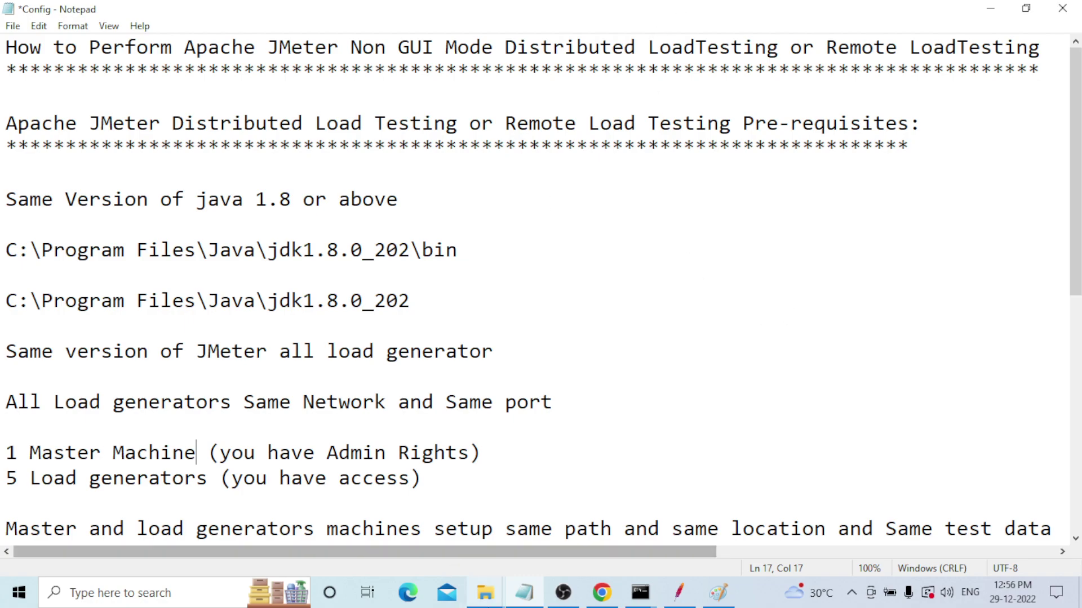
Step: Switch to the JMeter bin folder in File Explorer and examine its files, highlighting the ApacheJMeterTemporaryRootCA security certificate and proxyserver.jks
mouse_move(492, 601)
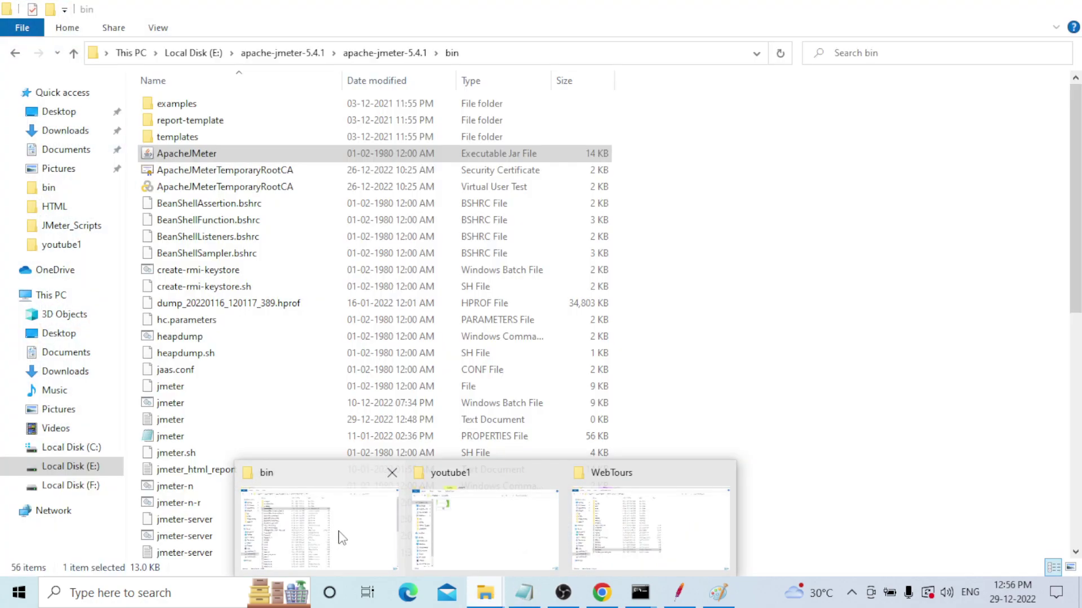
click(342, 538)
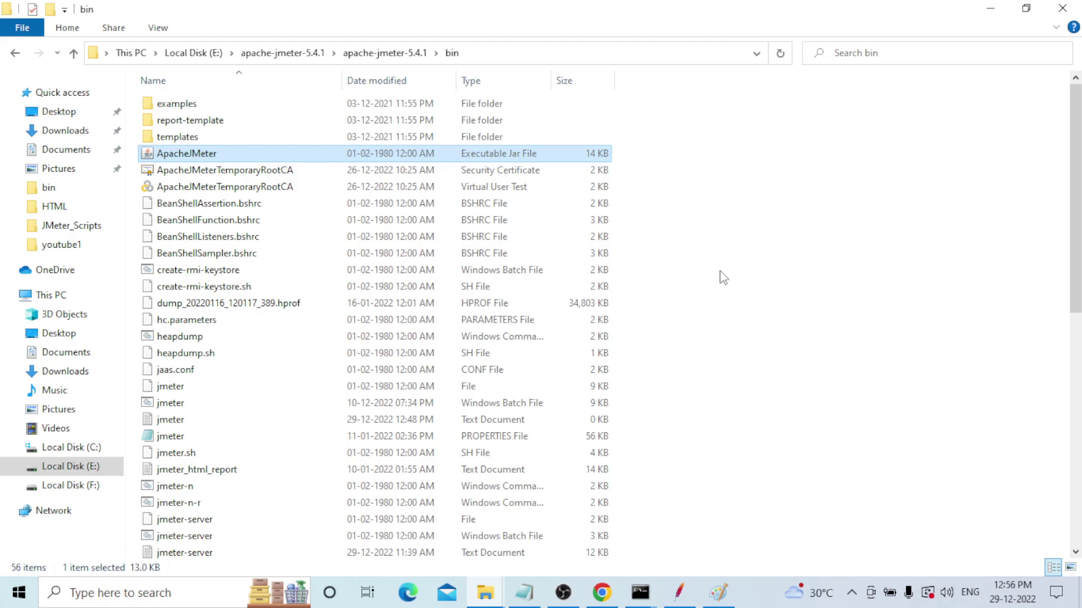
click(178, 172)
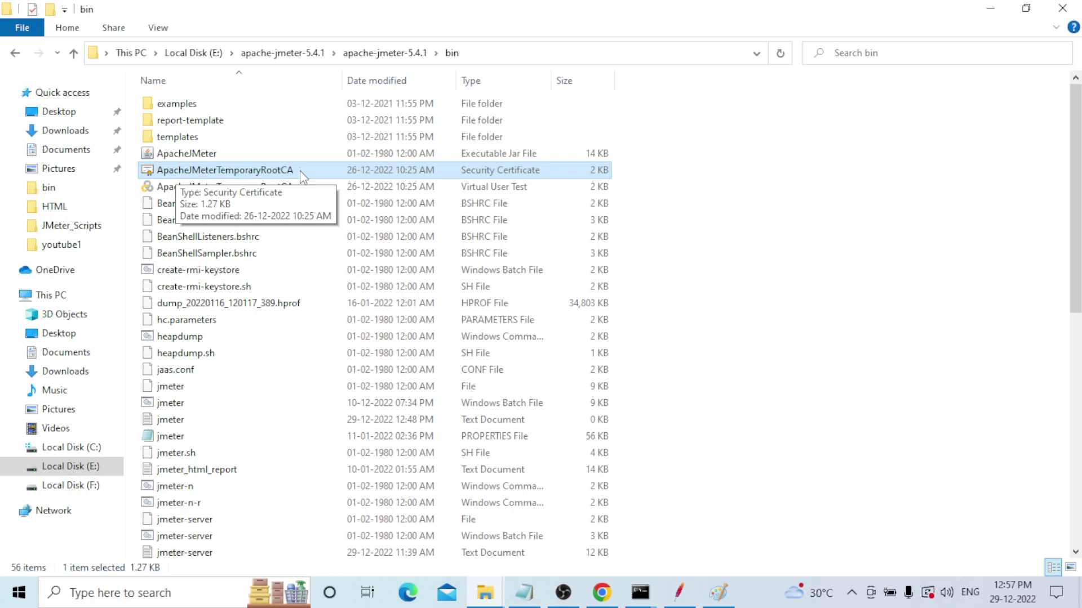
scroll(318, 330, down, 2)
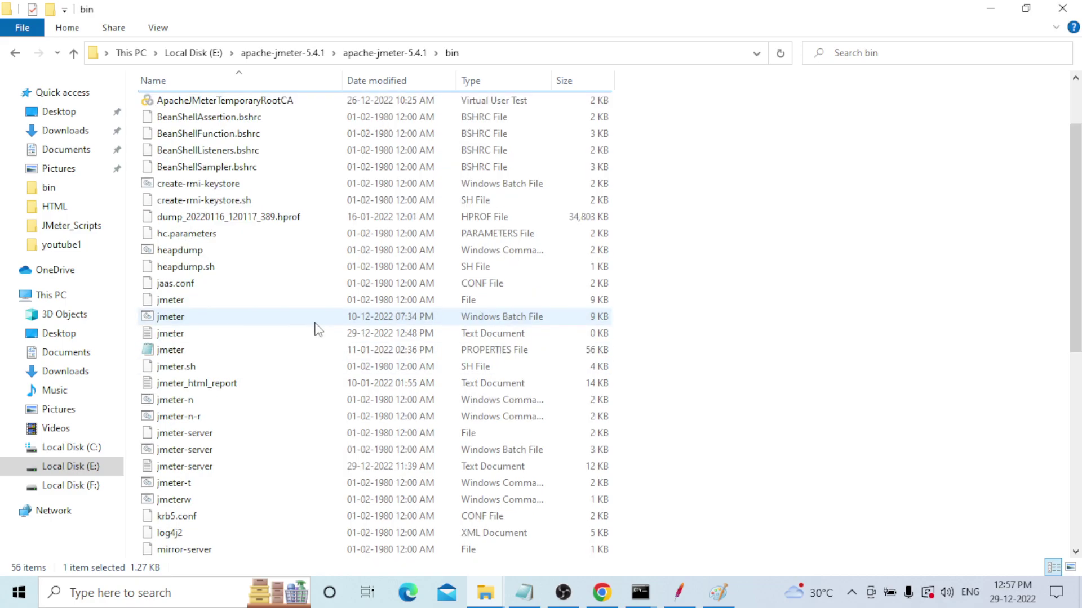
scroll(318, 329, down, 2)
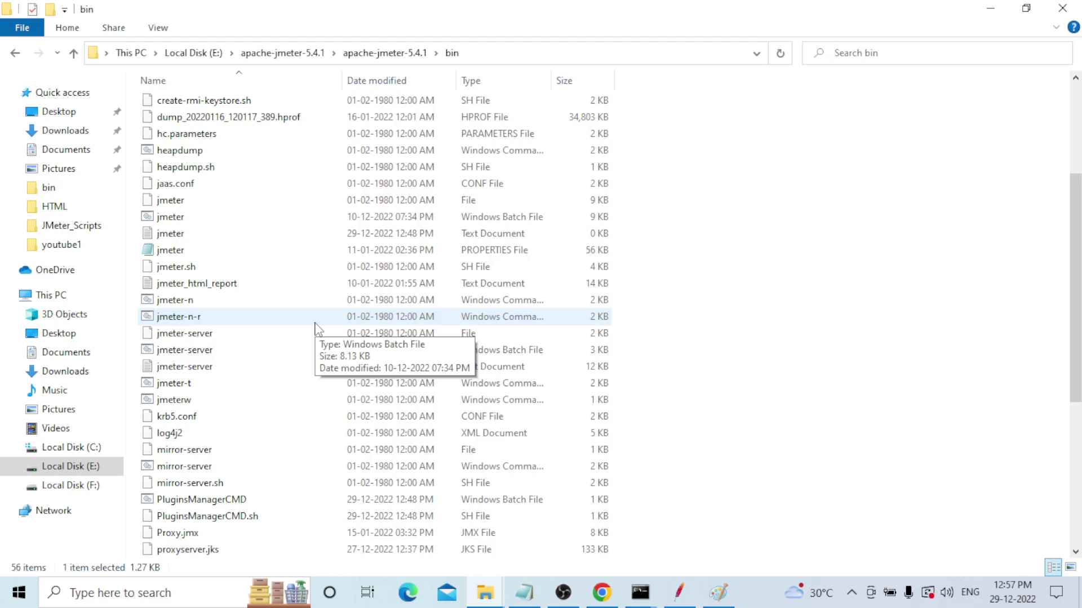
scroll(316, 329, down, 2)
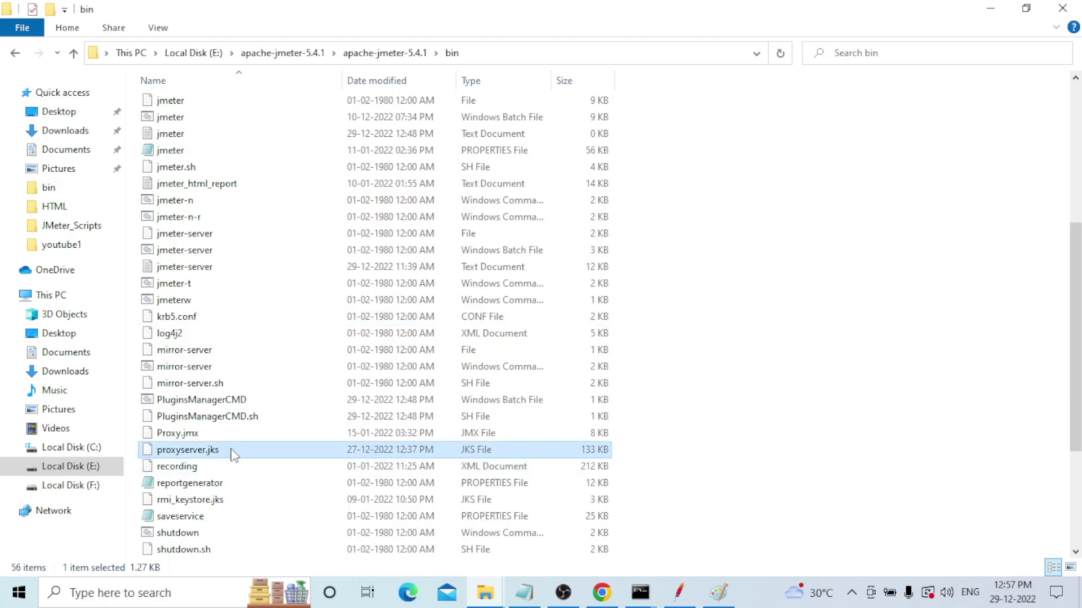
click(234, 454)
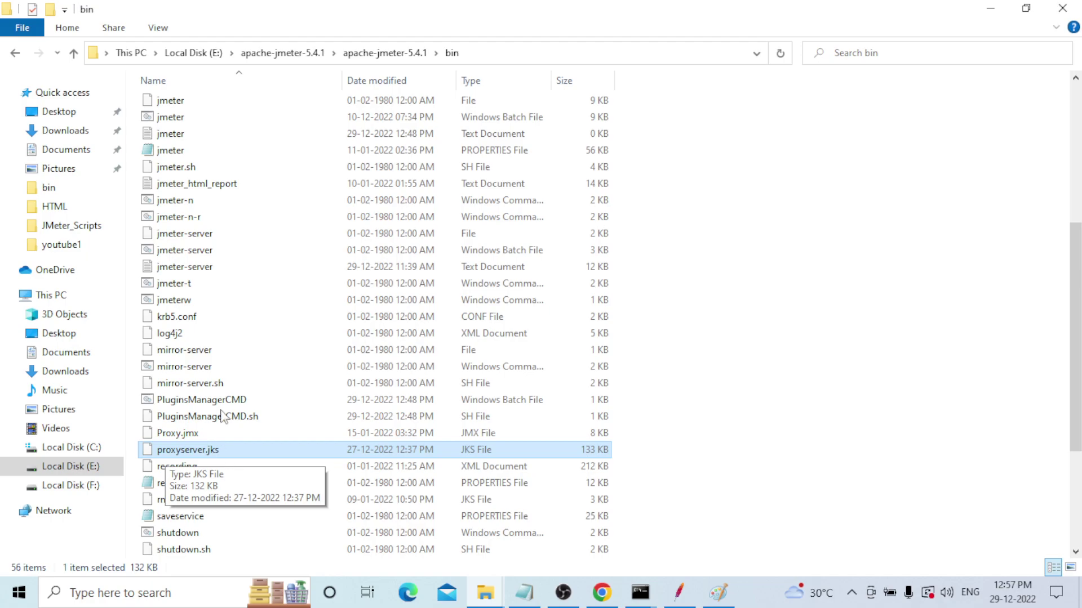
Step: Switch to JMeter to review the Web_Tour_Application thread group settings, checking the bin folder's files in between
click(680, 598)
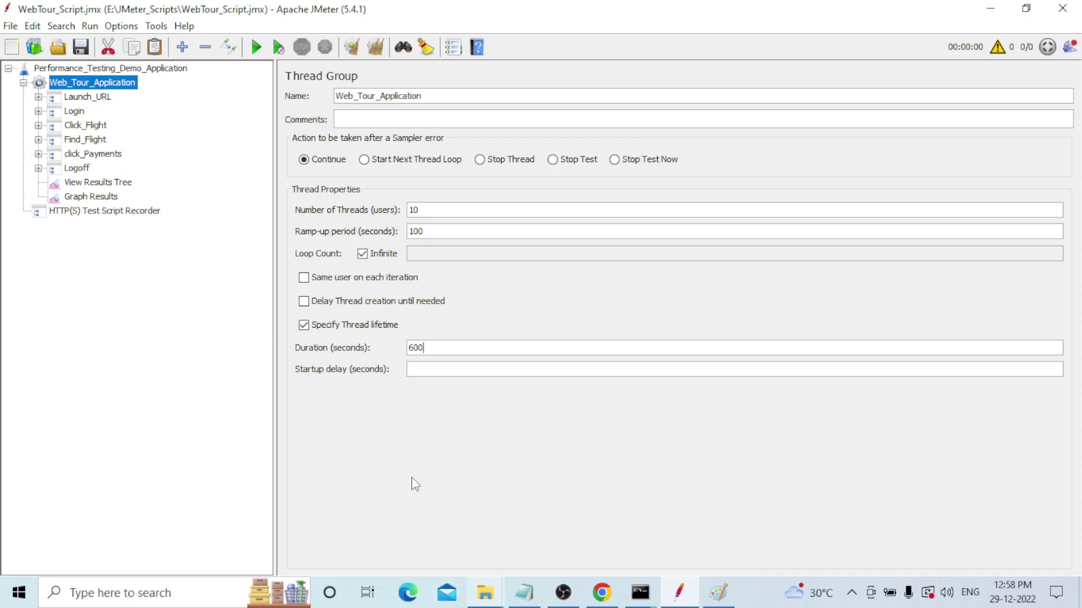
click(484, 593)
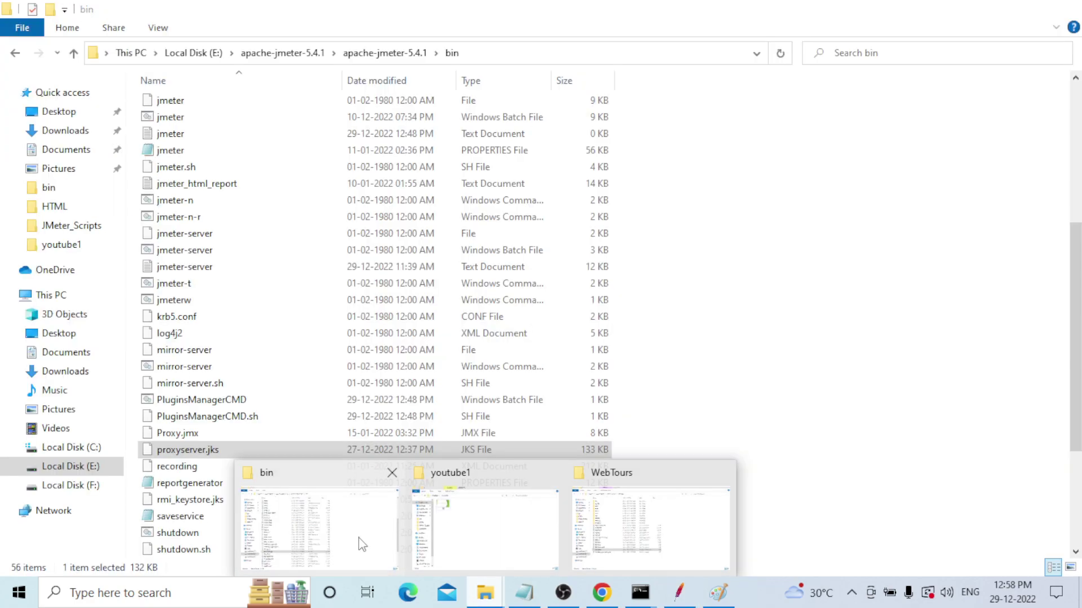
click(362, 539)
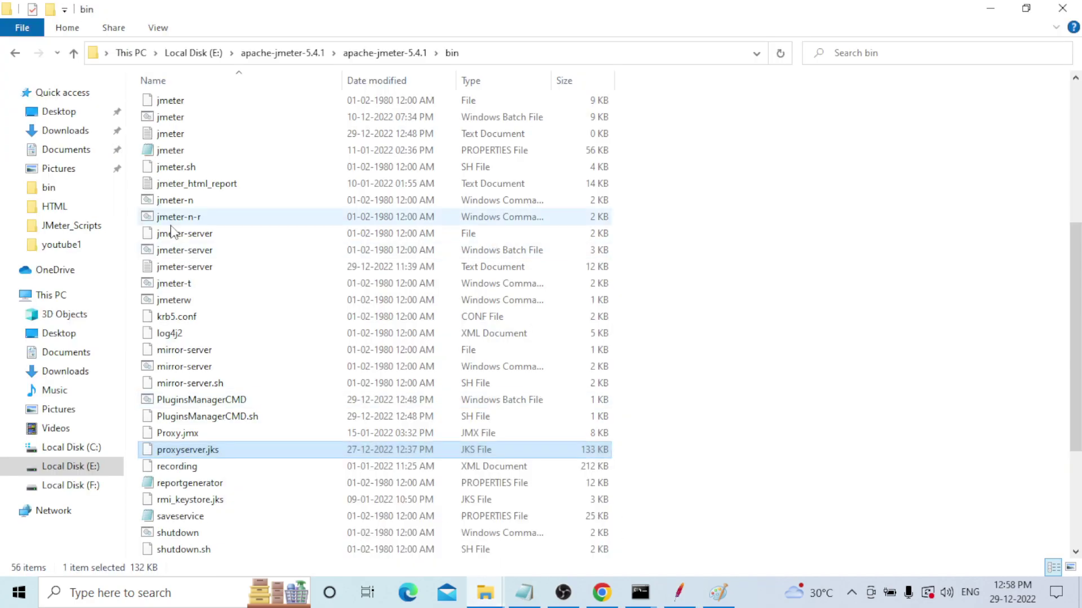
click(676, 595)
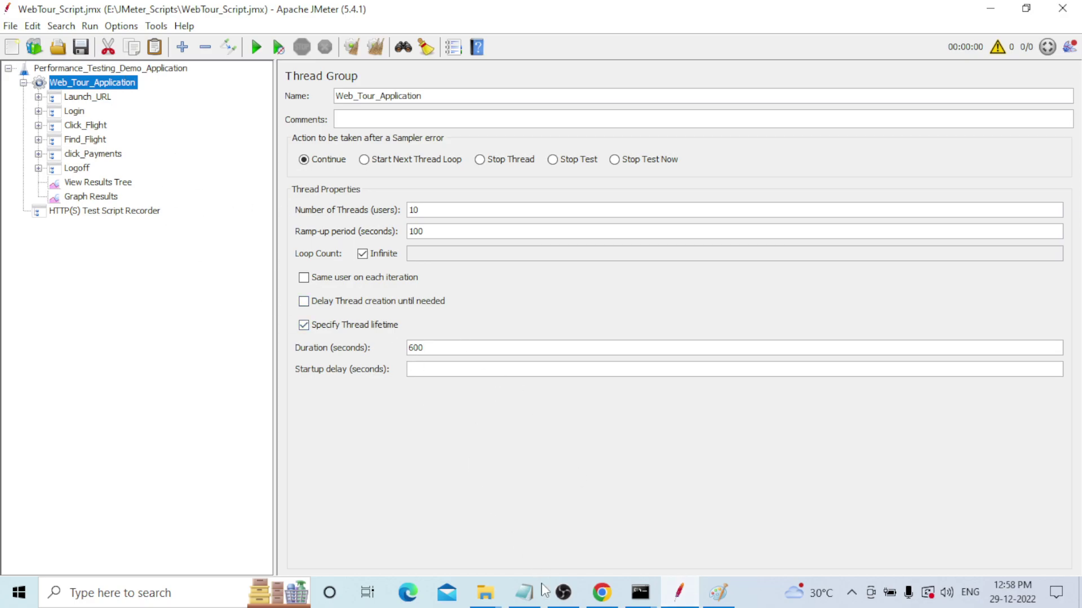
Step: Switch to the JMeter bin folder in File Explorer and open the jmeter PROPERTIES file in a maximized Notepad window
click(486, 593)
click(352, 525)
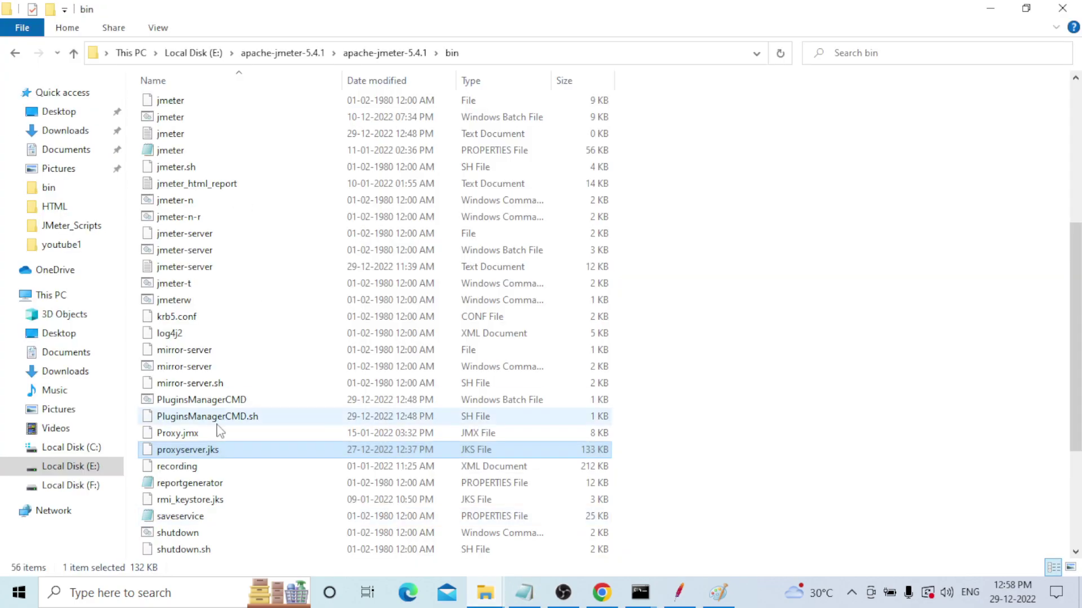
scroll(224, 459, up, 4)
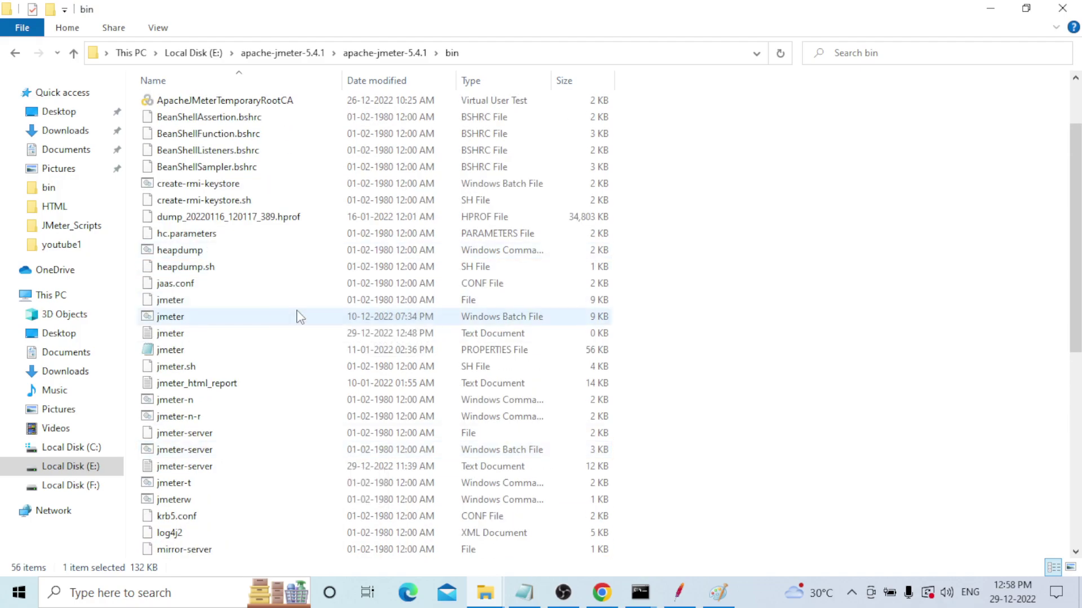
scroll(297, 314, up, 1)
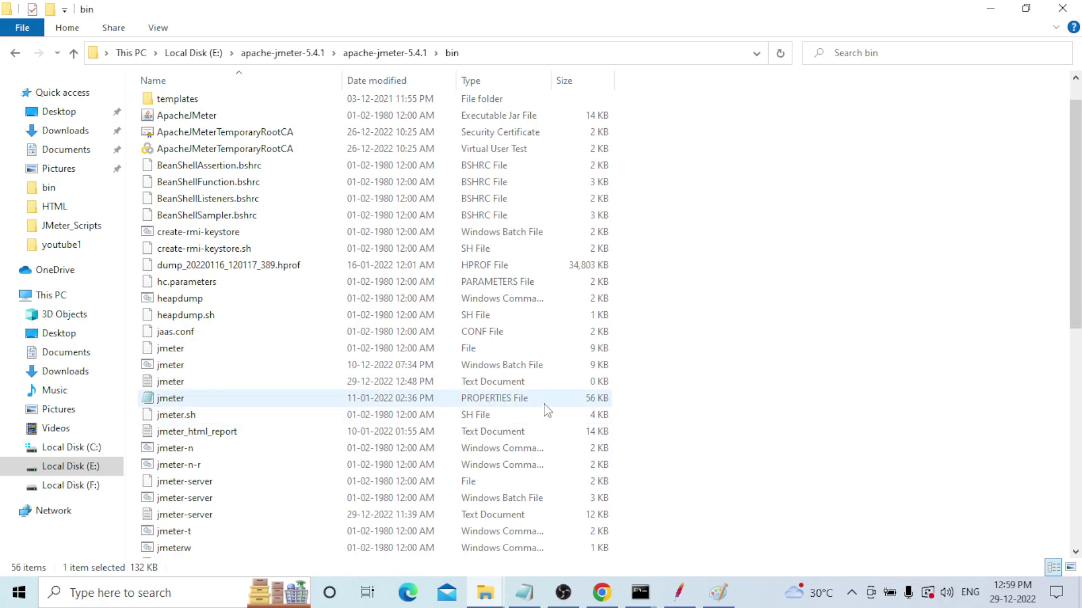
double_click(238, 400)
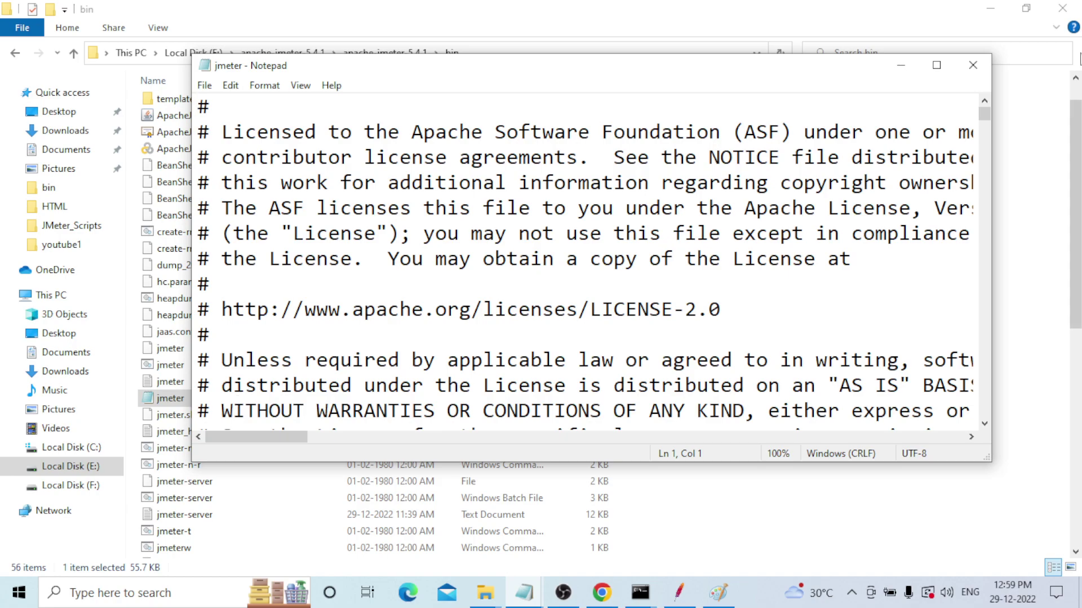
click(937, 65)
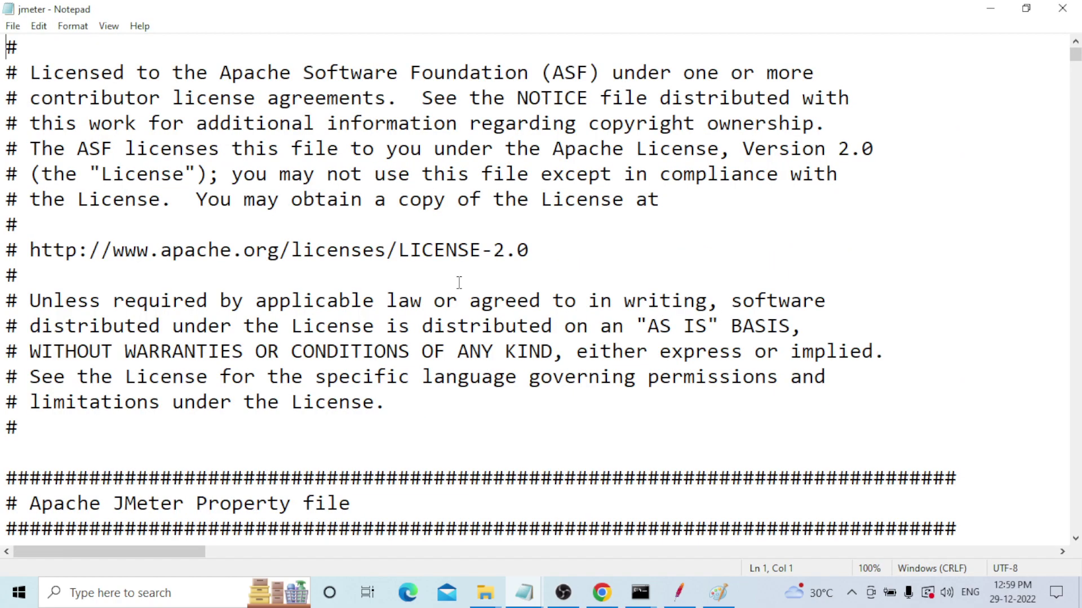
Step: Search the jmeter properties file for "remote host" and go to the Remote hosts and RMI configuration section
click(429, 284)
key(ctrl+f)
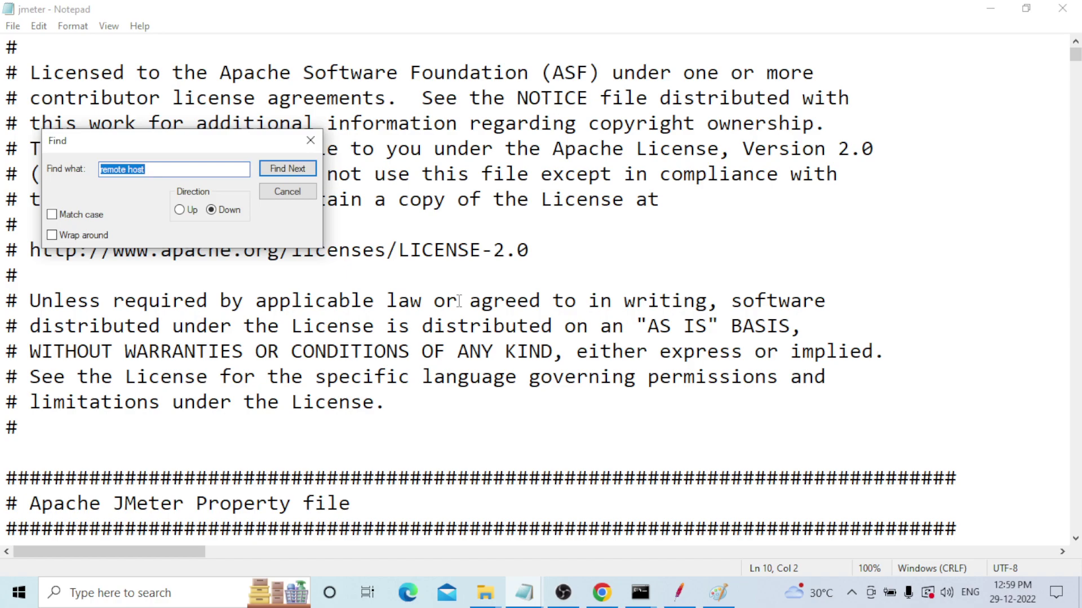
click(295, 171)
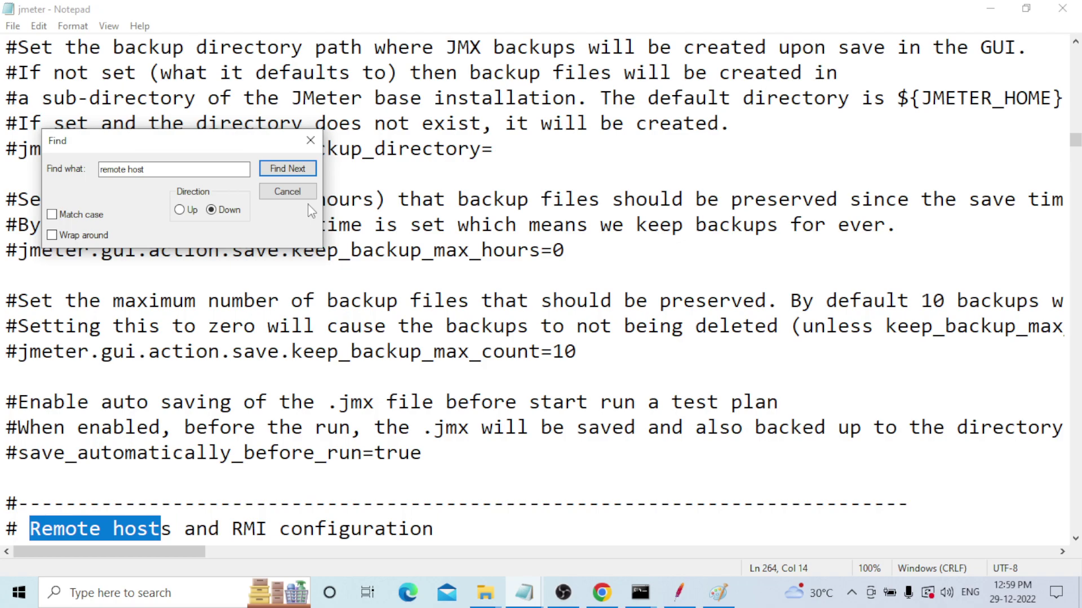
key(Escape)
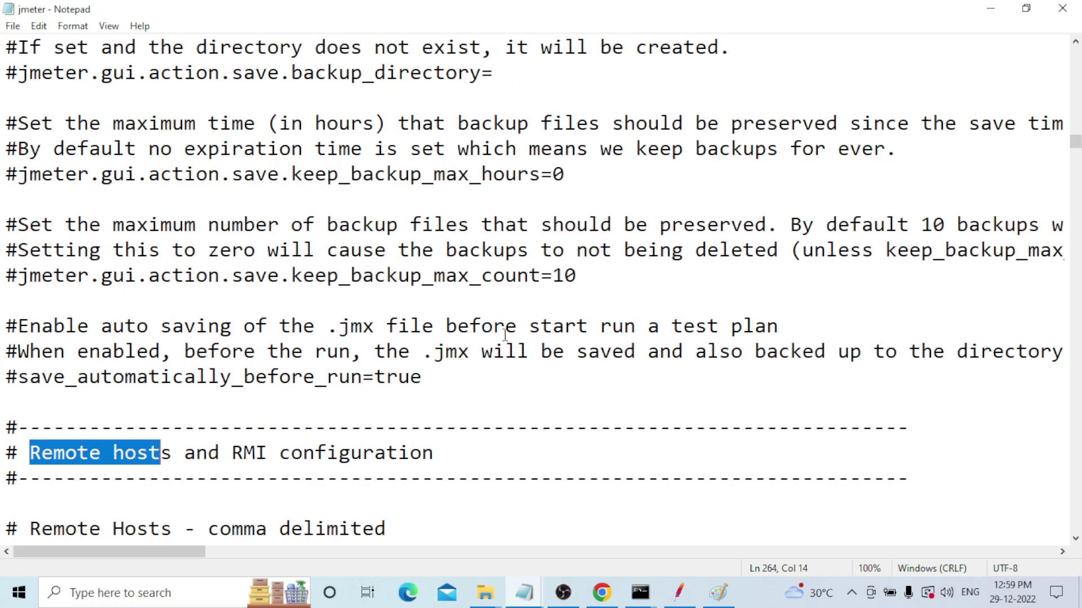
scroll(505, 335, down, 3)
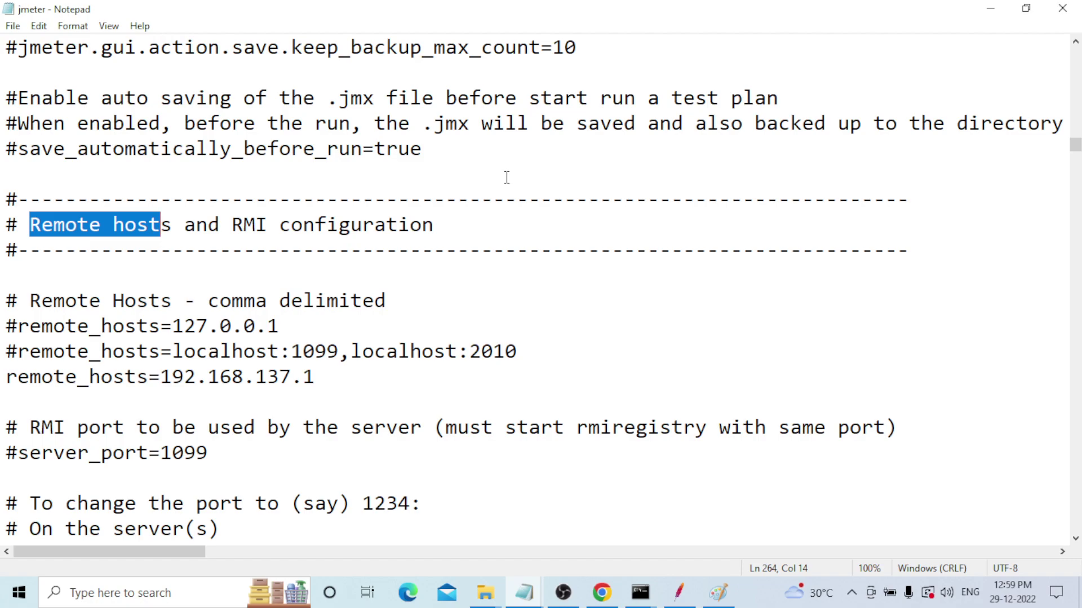
key(End)
scroll(593, 295, down, 1)
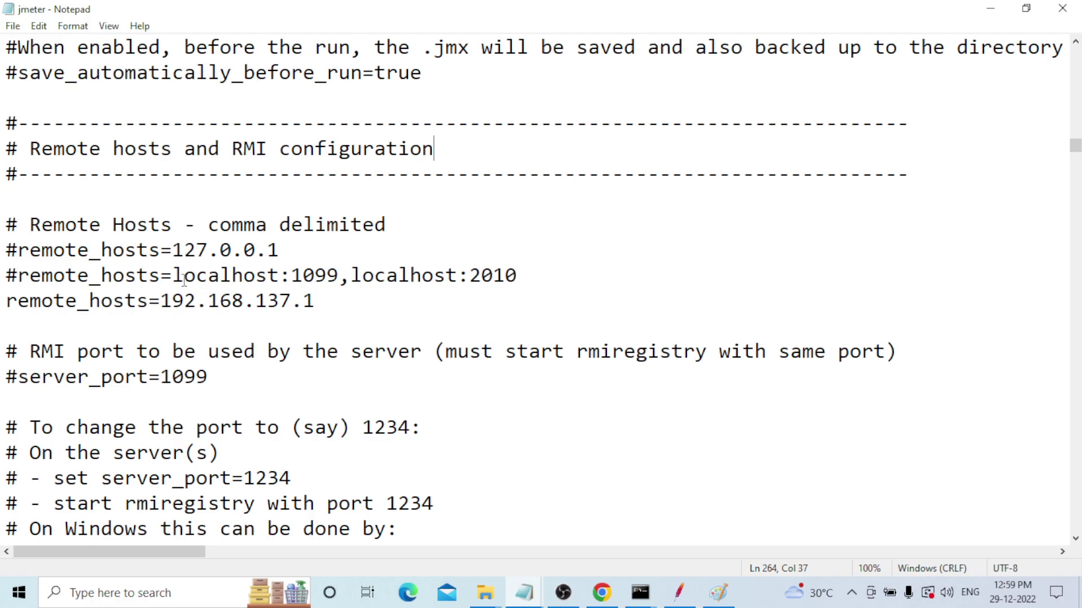
Step: Examine the comma-delimited remote hosts examples, highlighting the 127.0.0.1 address and the localhost entry with port 1099
drag(6, 221, 516, 275)
click(450, 207)
drag(208, 225, 396, 227)
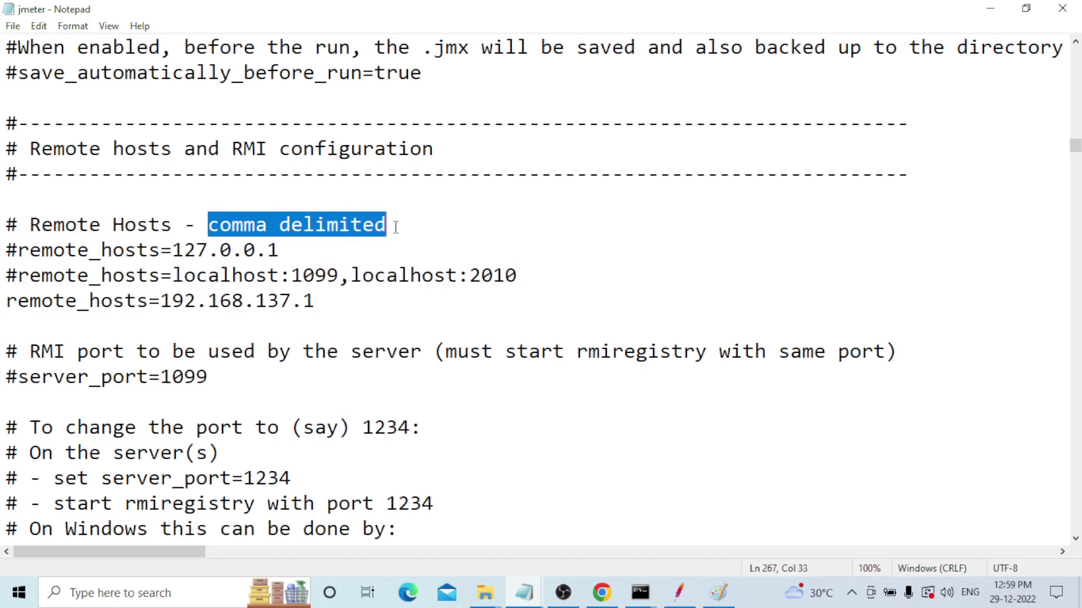
click(437, 228)
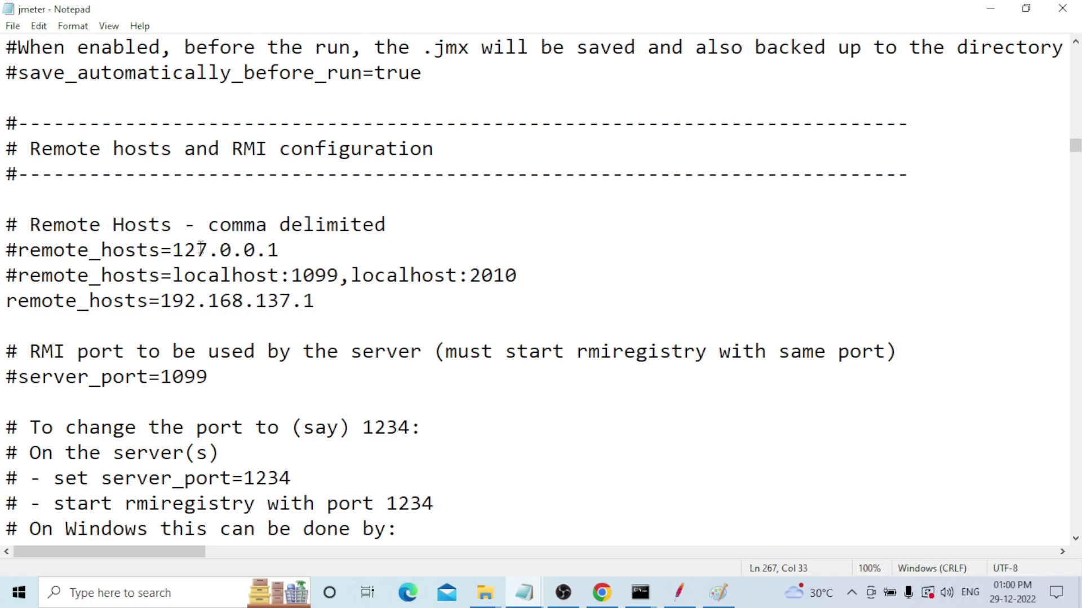
drag(284, 250, 172, 250)
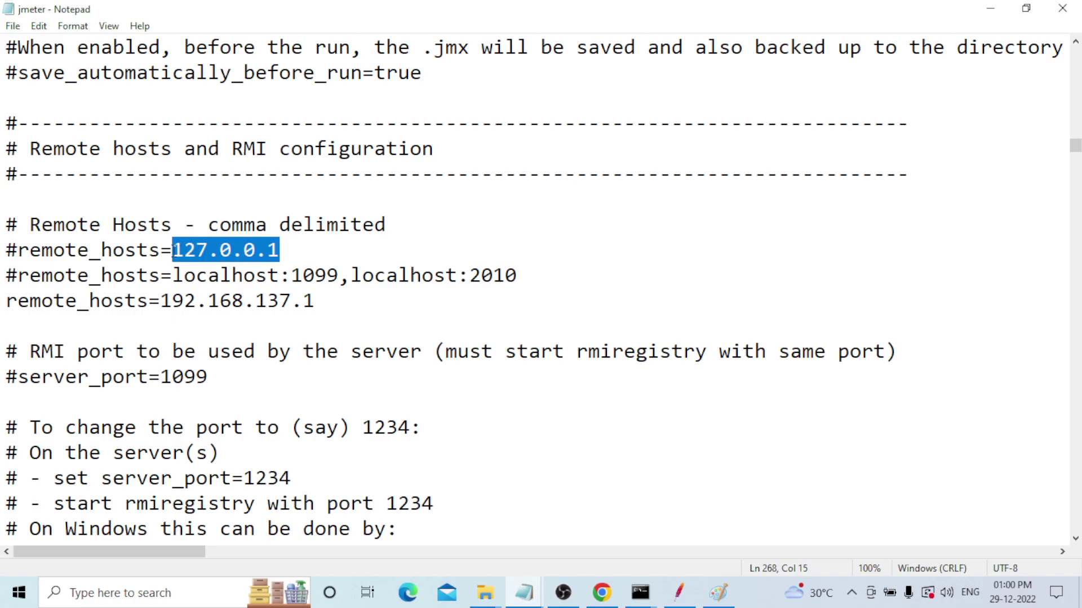
drag(18, 275, 340, 276)
click(352, 290)
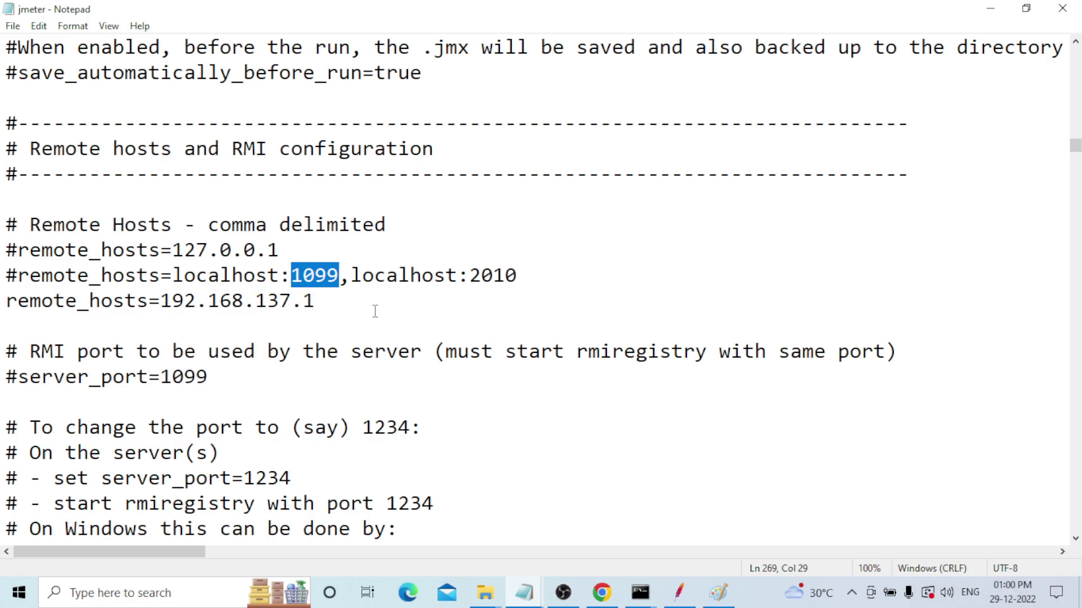
click(392, 314)
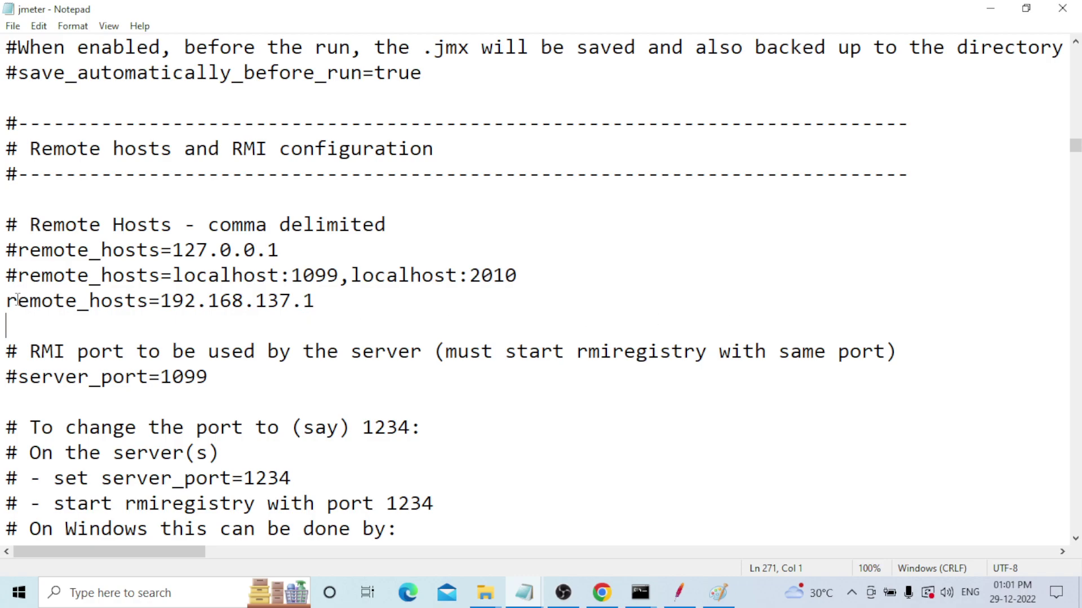
Step: Copy the line remote_hosts=192.168.137.1 from the properties file into the Config notes, below the Slave Machines (Load Generators) line
drag(5, 300, 351, 301)
key(ctrl+c)
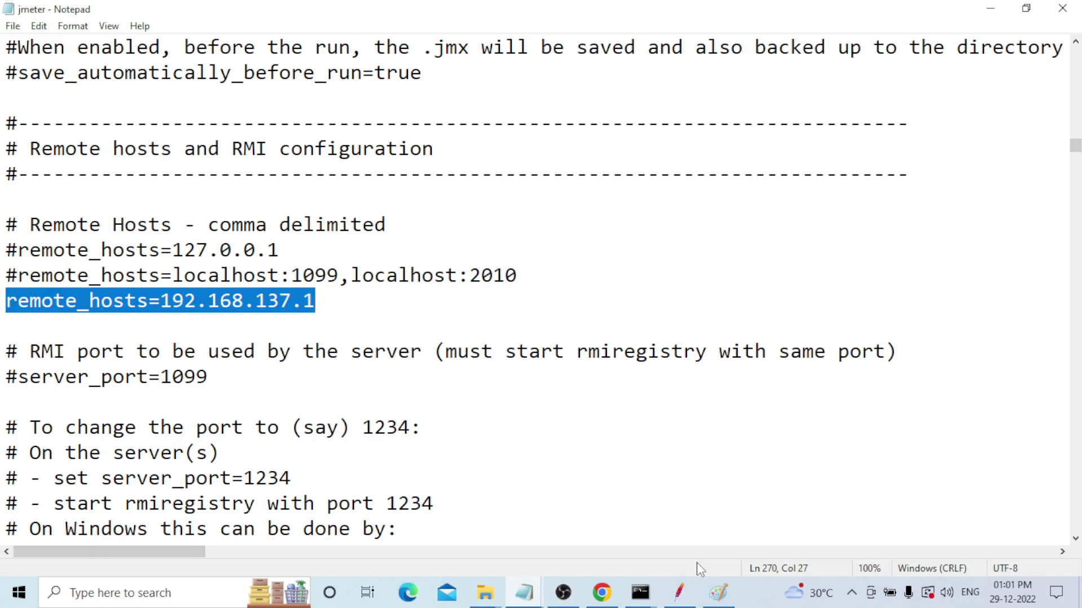
mouse_move(524, 602)
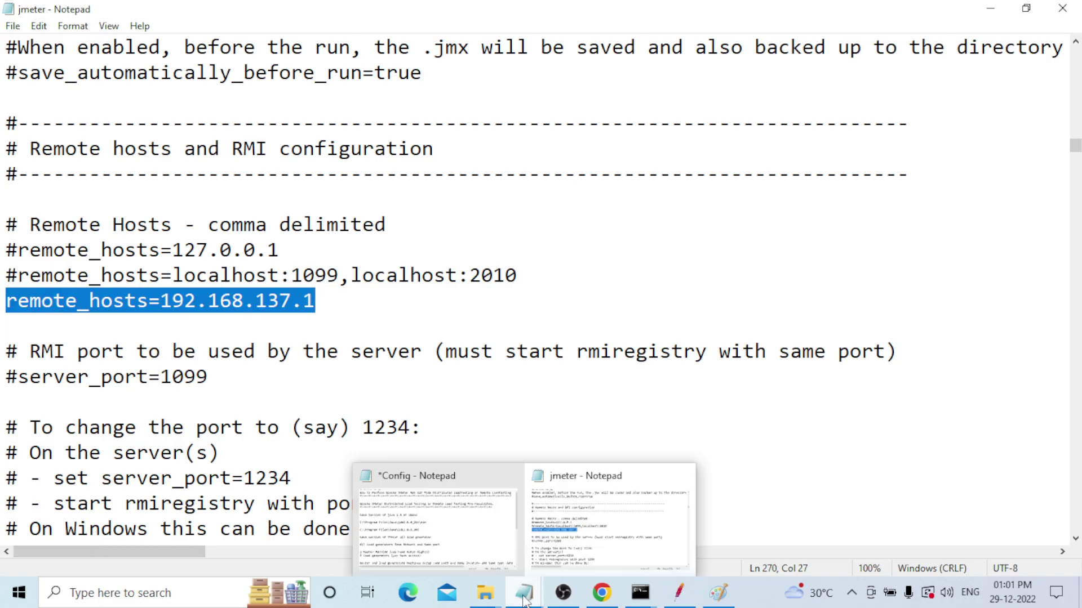
click(418, 540)
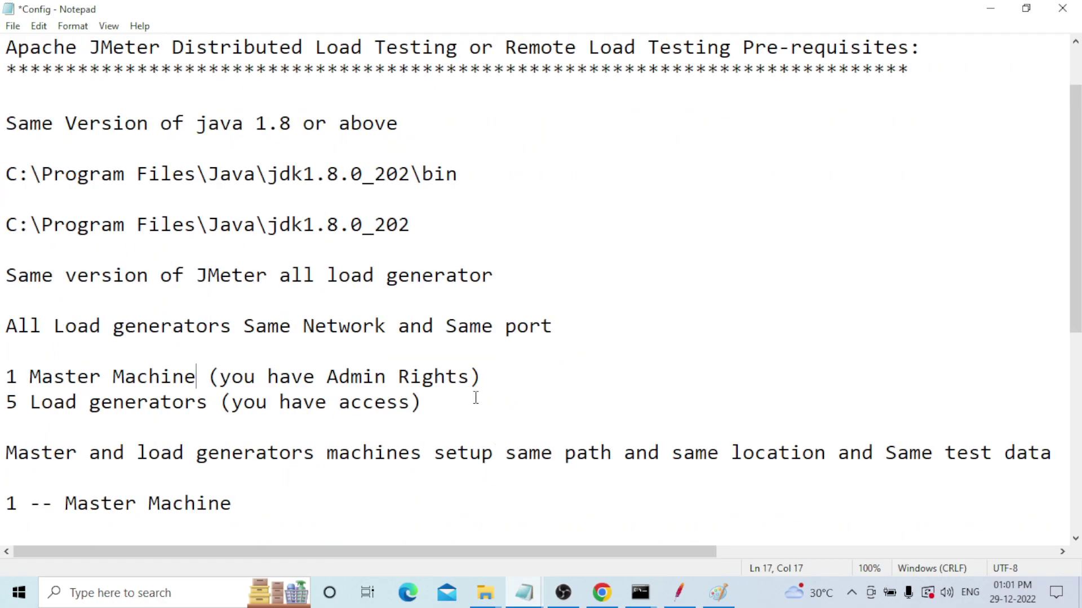
scroll(436, 463, down, 2)
scroll(436, 462, down, 3)
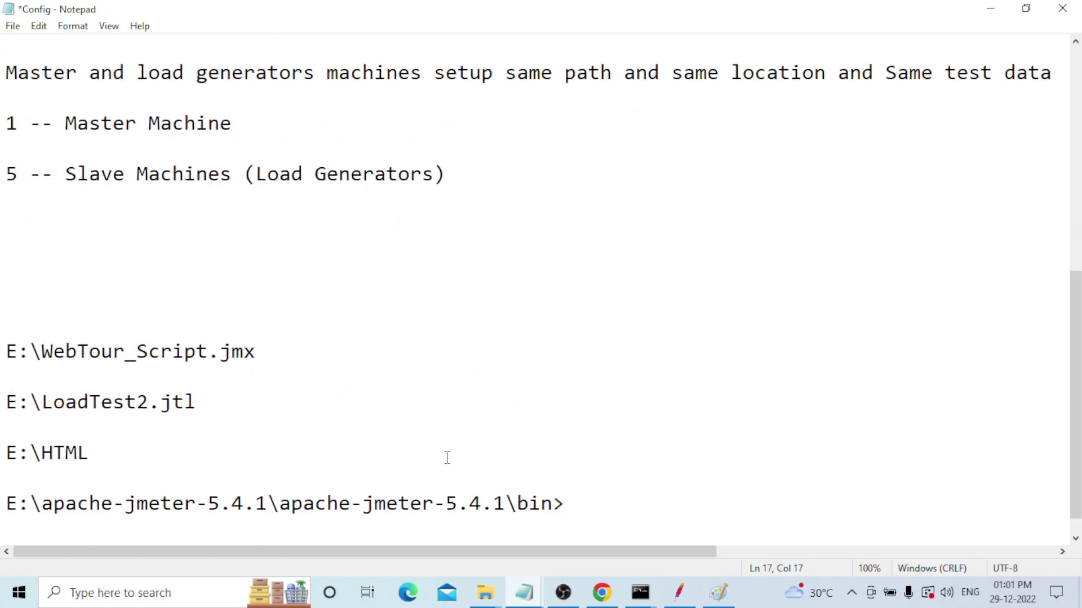
click(471, 182)
key(Return)
key(Return)
key(ctrl+v)
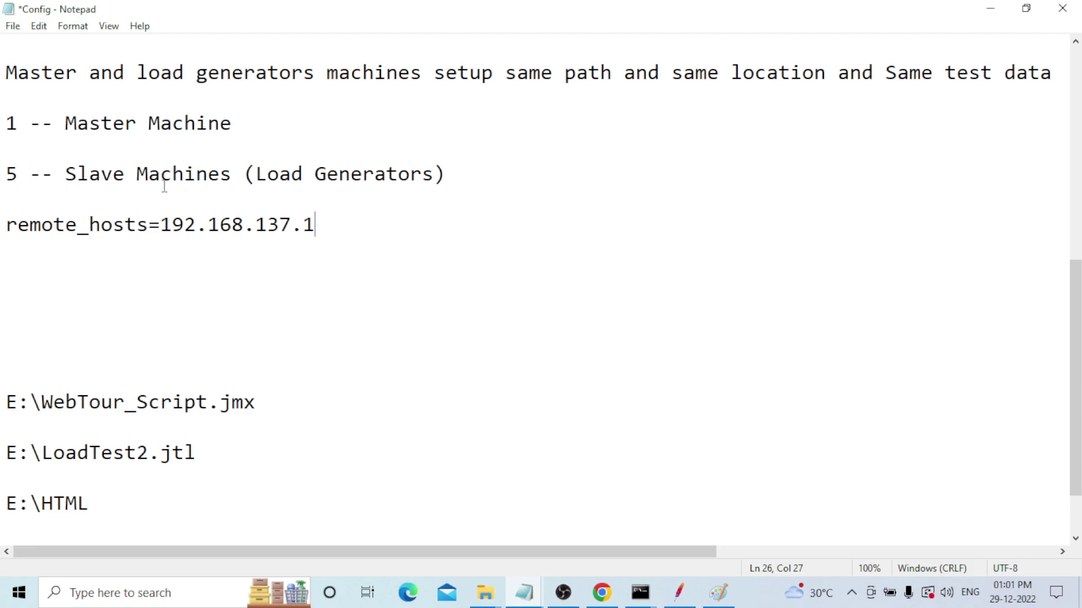
Step: Append the comma-separated addresses 192.168.137.2 and 192.168.137.3 to the remote_hosts line in the Config notes
drag(161, 225, 319, 226)
key(ctrl+c)
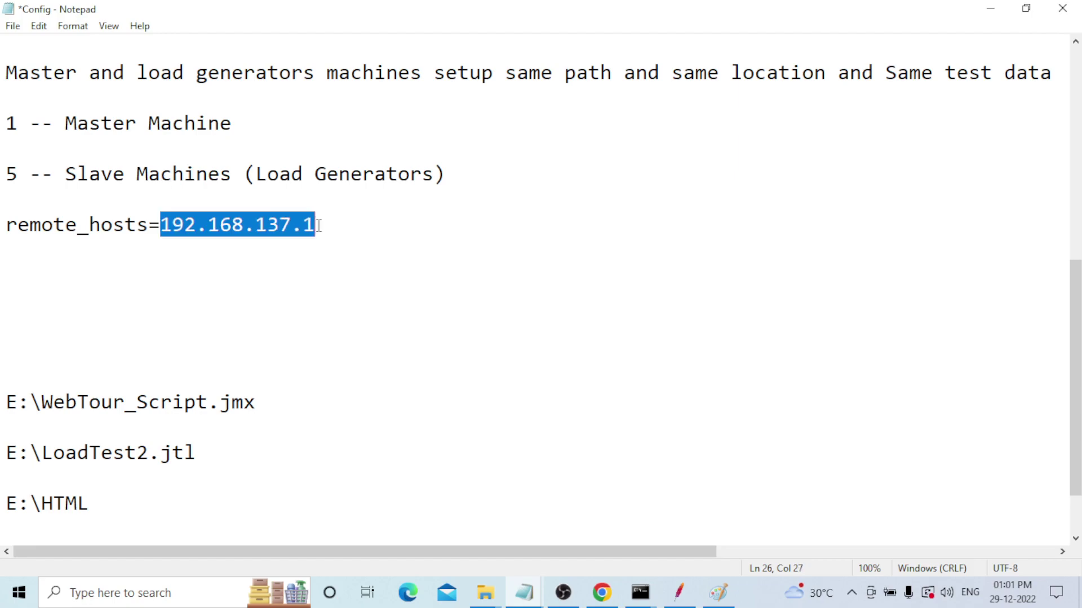
click(324, 225)
text(,)
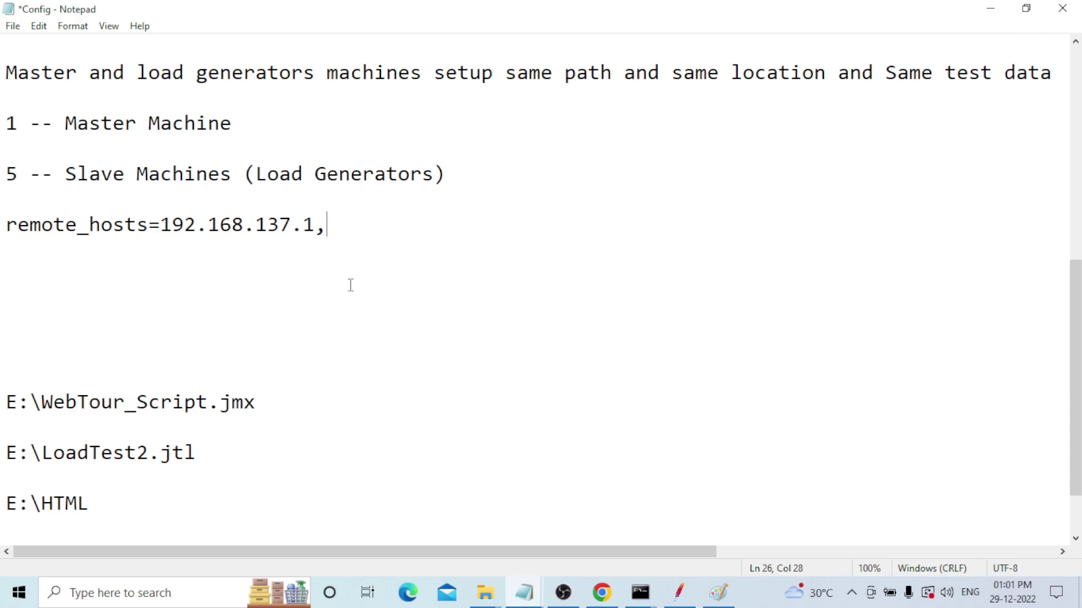
key(ctrl+v)
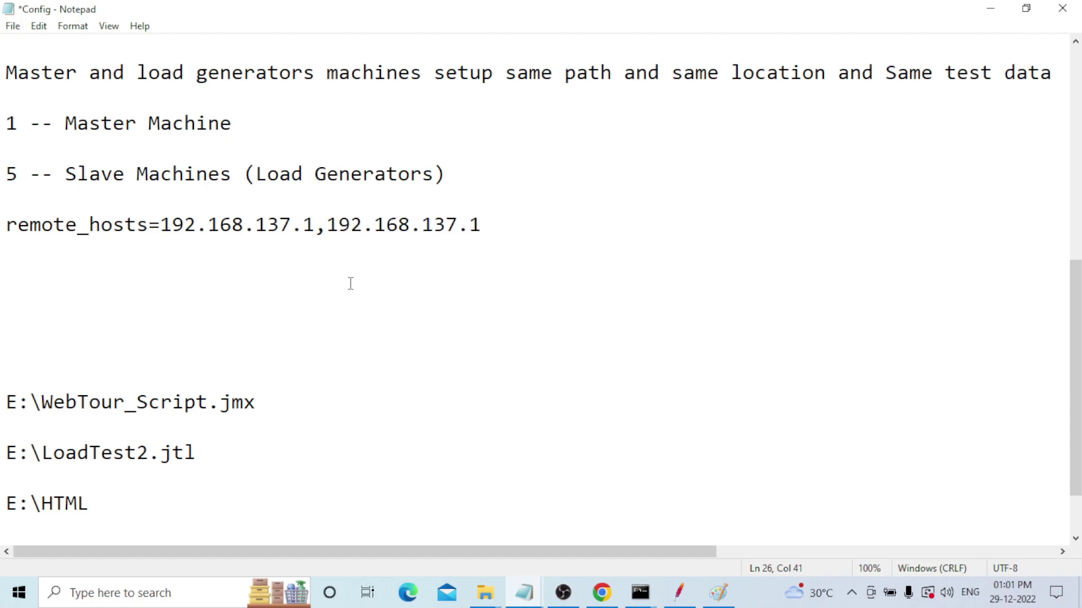
key(BackSpace)
text(2,)
key(ctrl+v)
text(,)
key(BackSpace)
key(BackSpace)
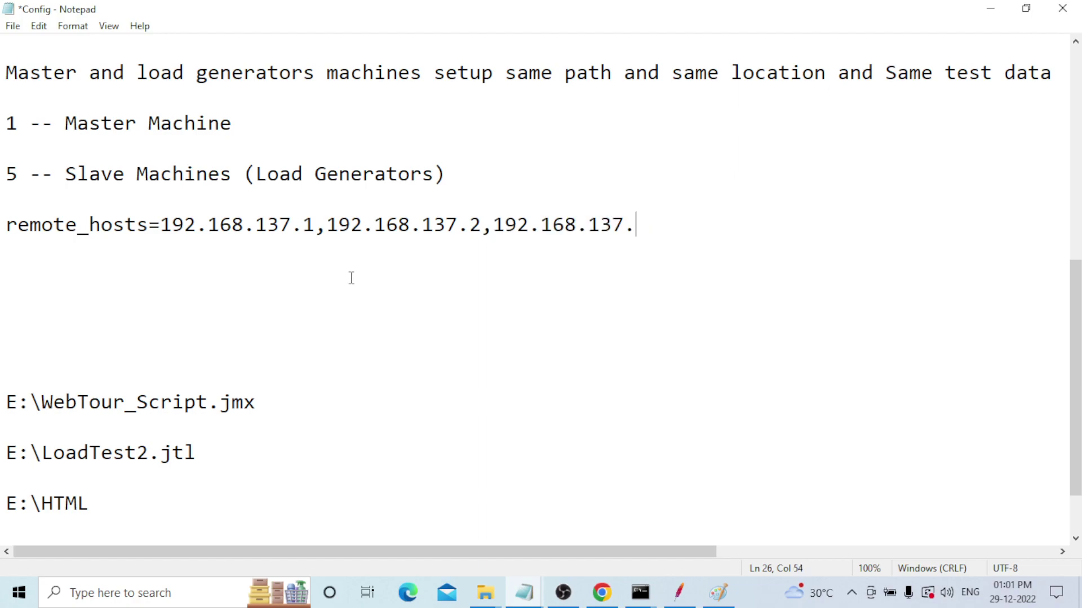
text(3,)
Step: Complete the remote_hosts line with the addresses 192.168.137.4 and 192.168.137.5
key(ctrl+v)
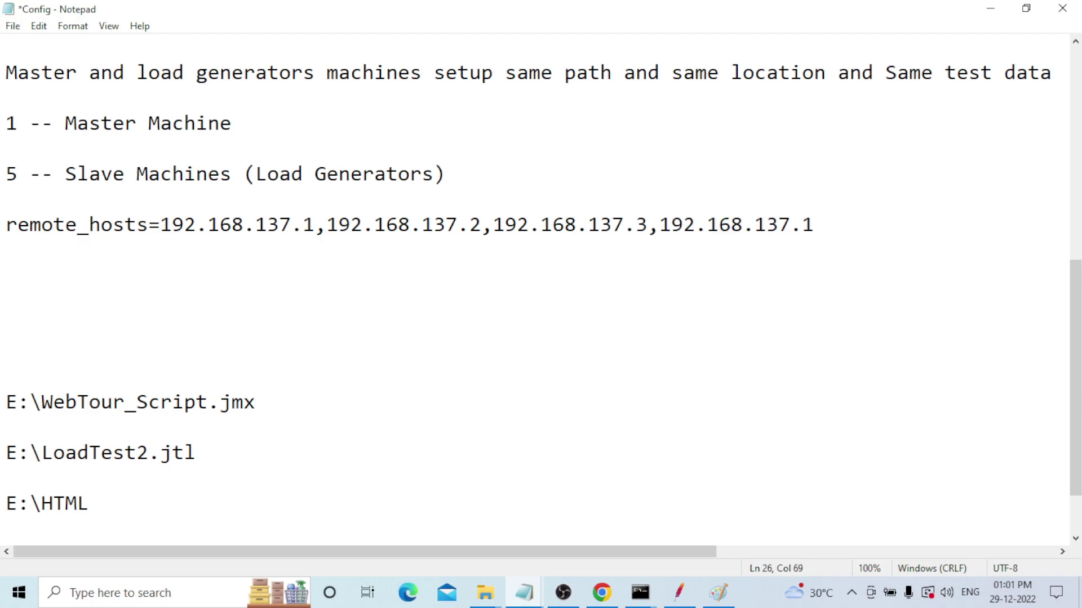
key(BackSpace)
text(4,)
key(ctrl+v)
key(BackSpace)
text(5)
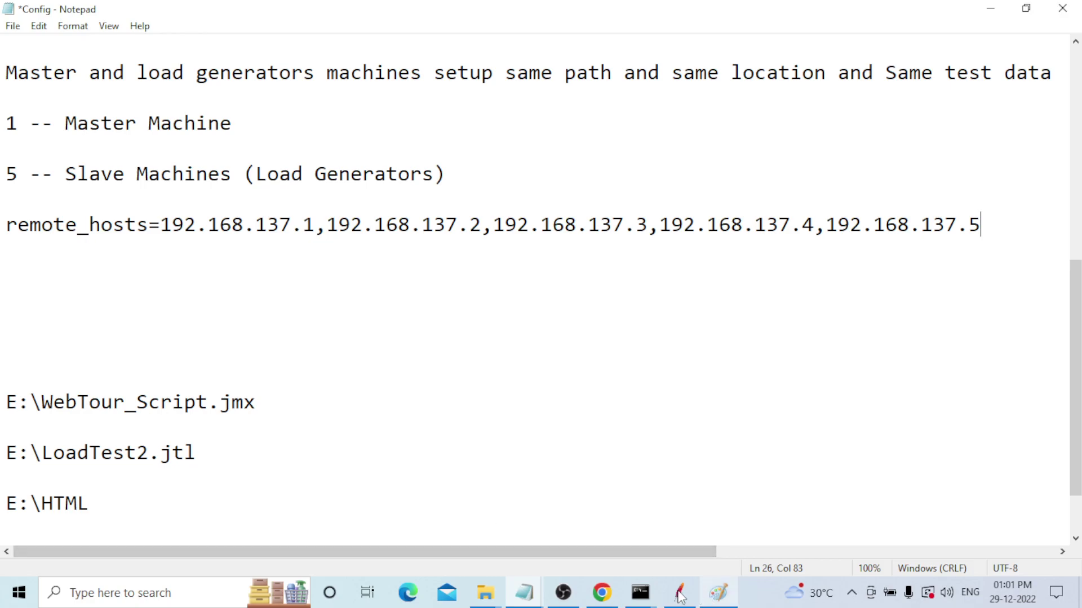
Step: Switch back to the jmeter properties file and review how the commented remote_hosts example specifies localhost with port 1099
mouse_move(535, 600)
click(620, 516)
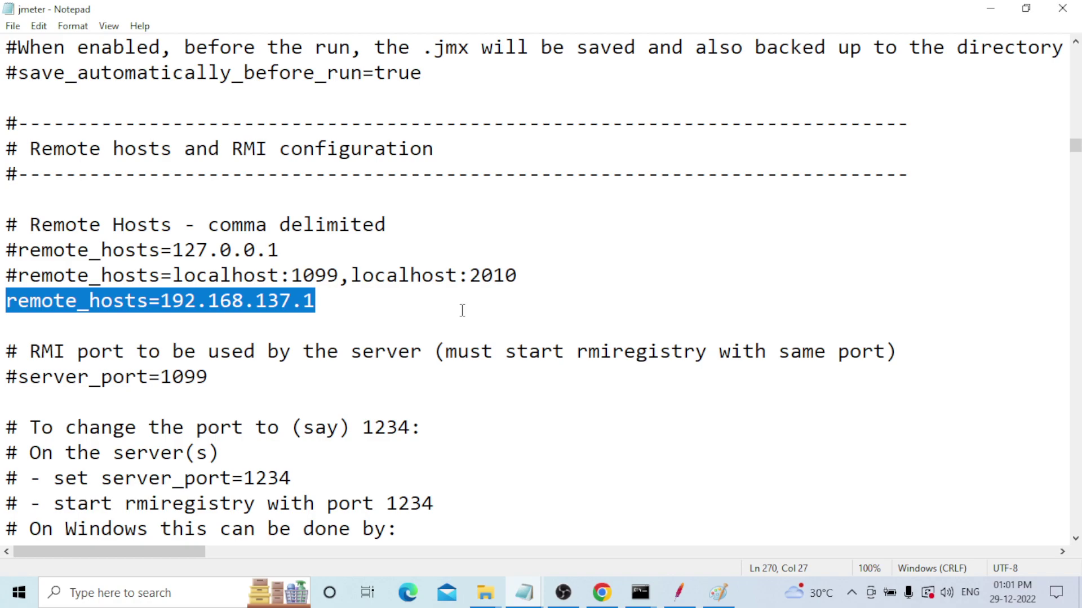
click(373, 323)
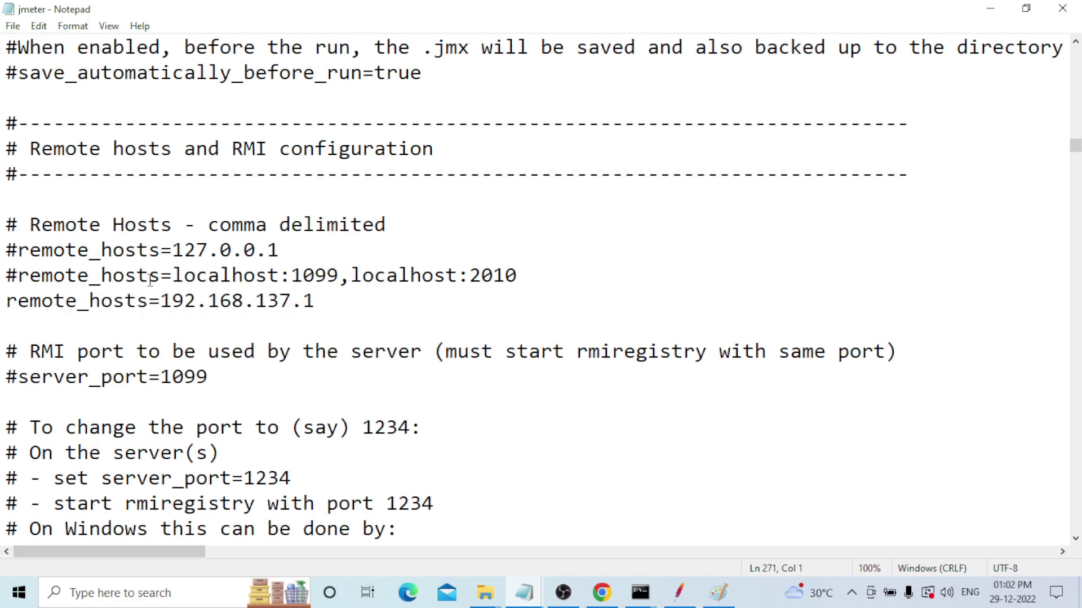
drag(17, 275, 339, 276)
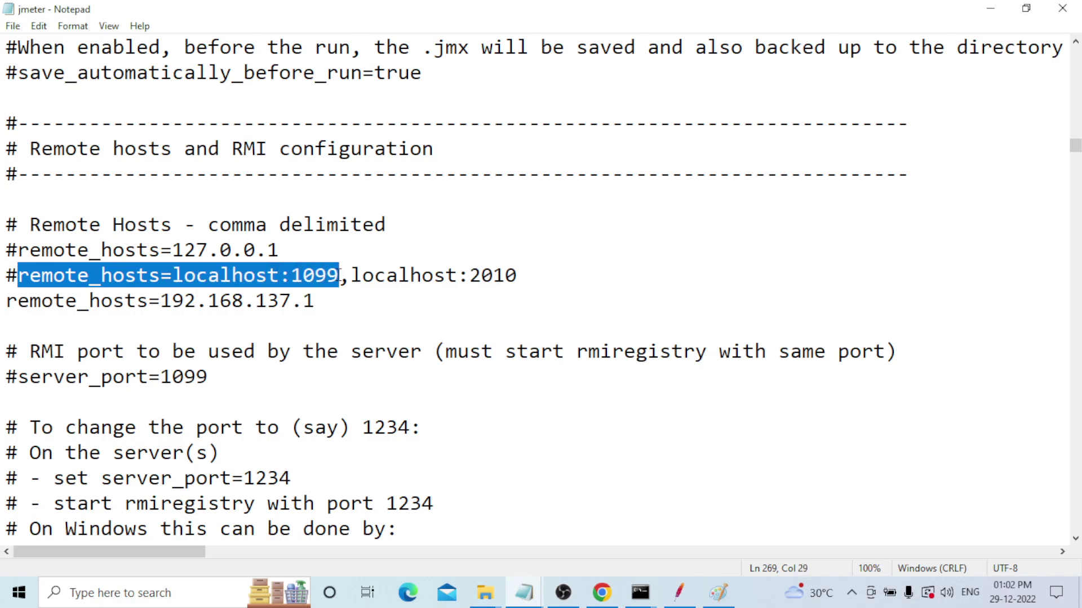
click(339, 276)
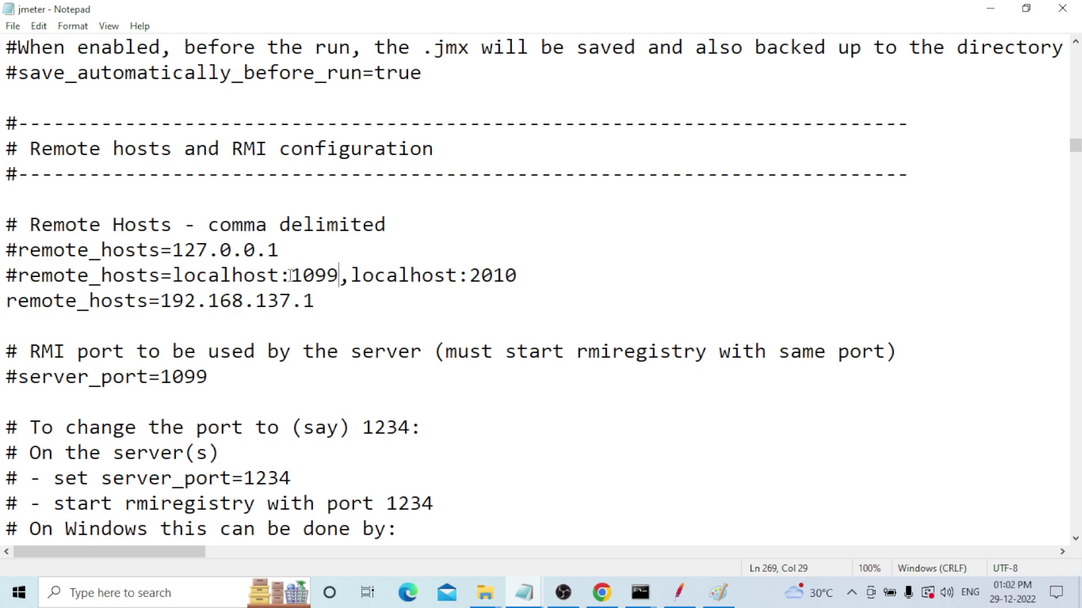
drag(291, 275, 339, 276)
click(331, 289)
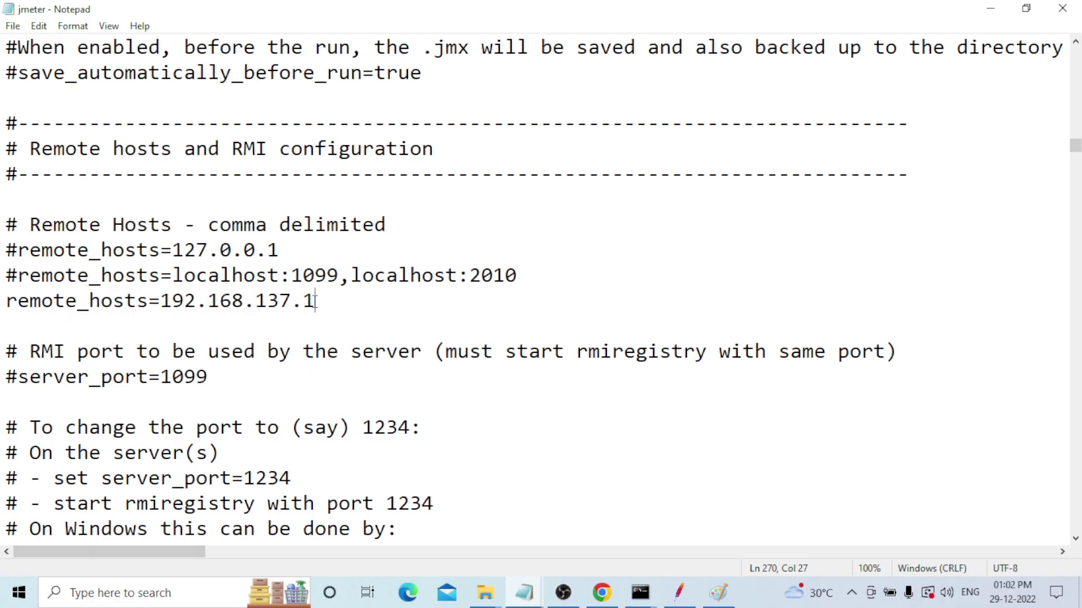
Step: Switch to the Config notes and add the port :1099 to the first address, 192.168.137.1, in the remote_hosts line
click(524, 592)
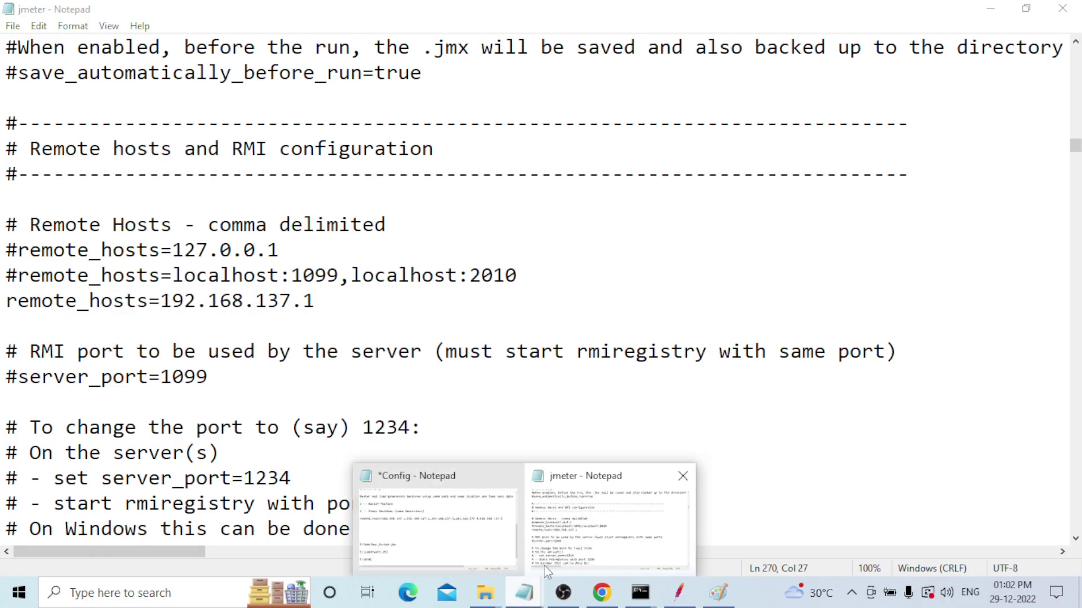
click(451, 519)
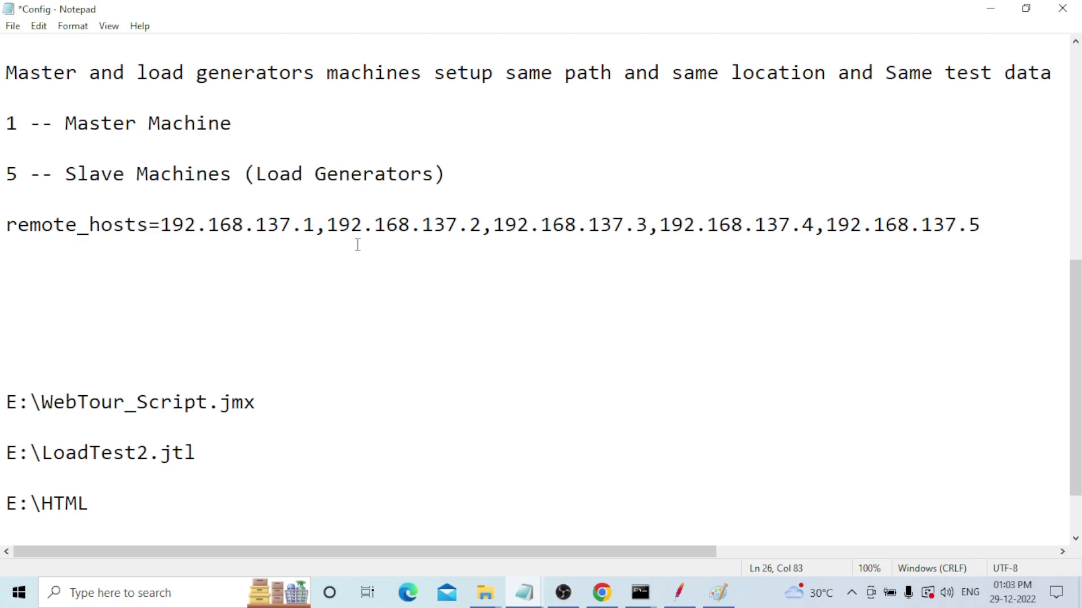
click(320, 225)
text(:)
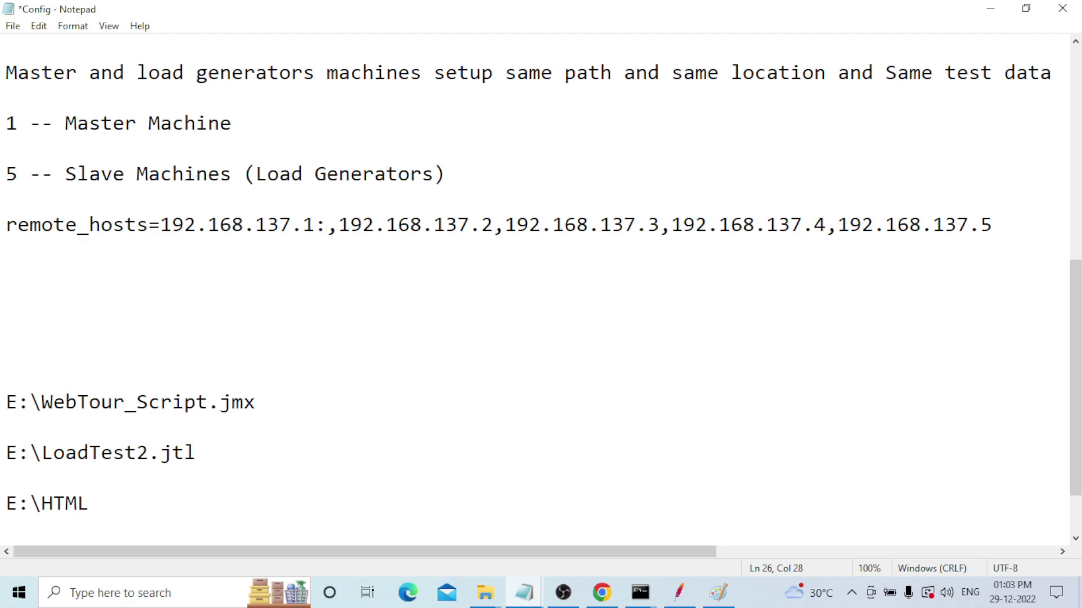
text(1099)
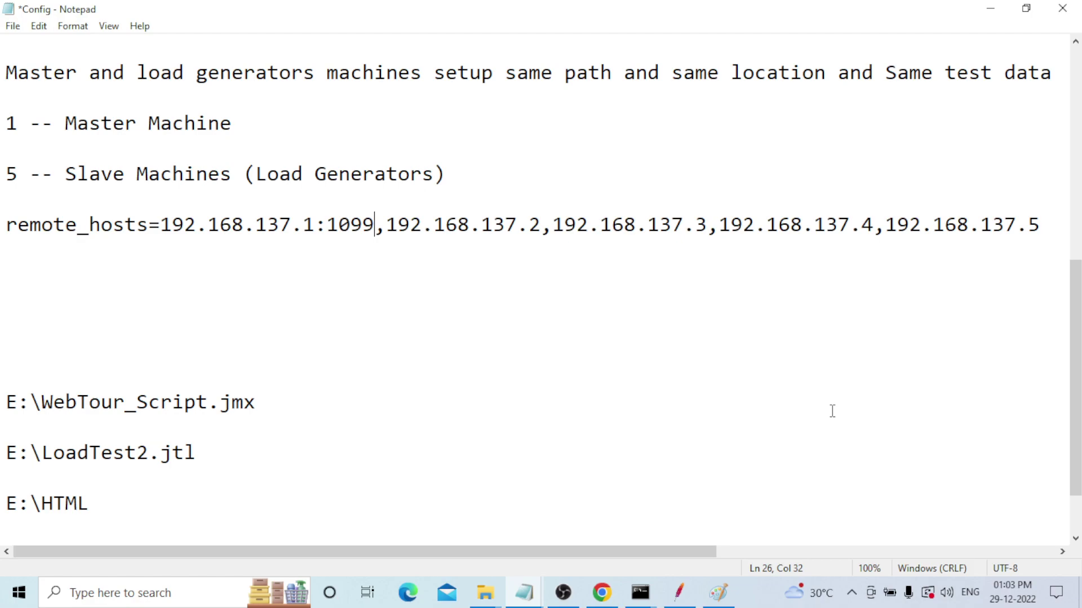
Step: Add port :1088 to 192.168.137.2 and port :1077 to 192.168.137.3 in the remote_hosts line of the Config notes
click(551, 229)
text(:1088)
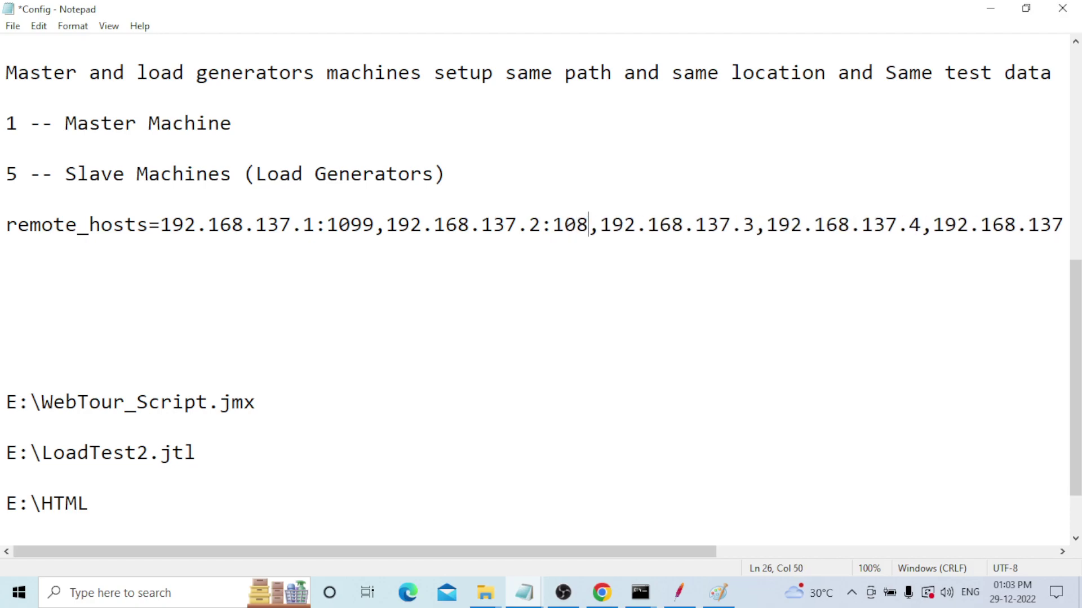
drag(640, 552, 814, 555)
click(503, 229)
text(:)
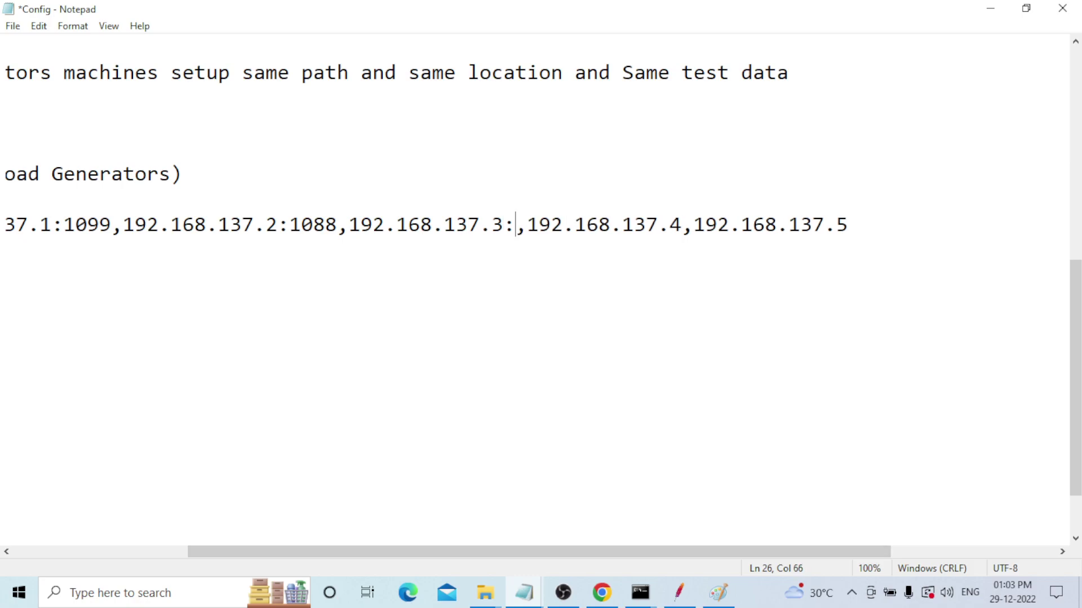
text(10)
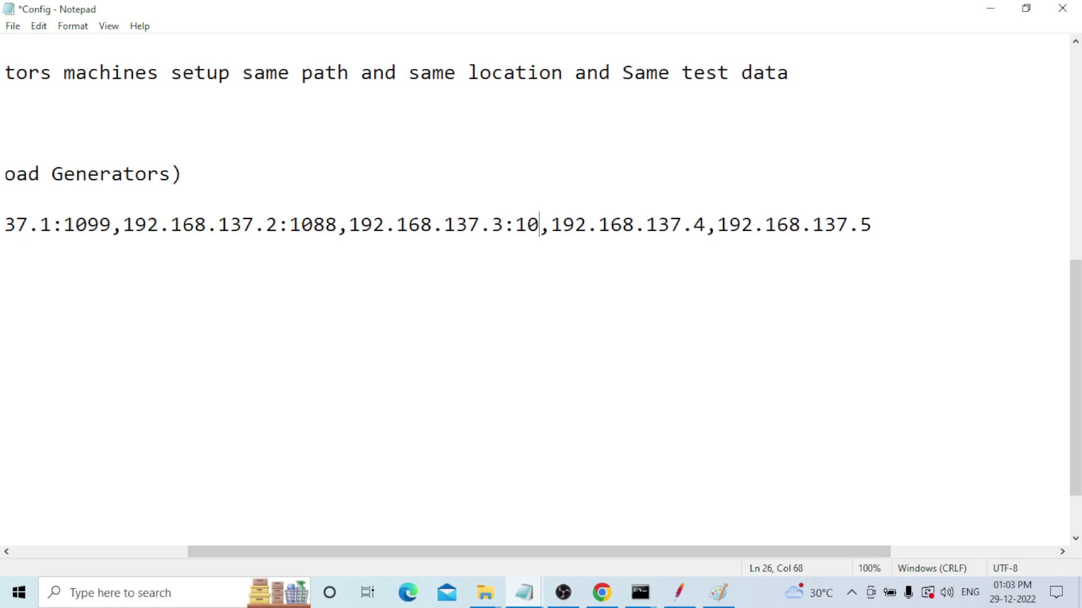
text(77)
Step: Add port :1044 to the last address, 192.168.137.5, in the remote_hosts line
click(901, 225)
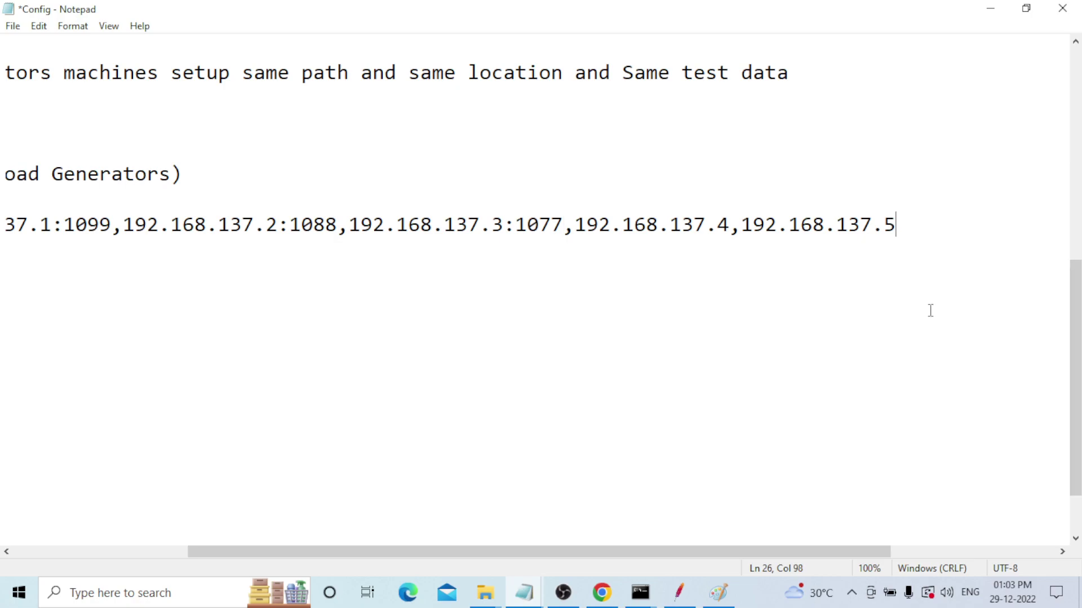
text(:1044)
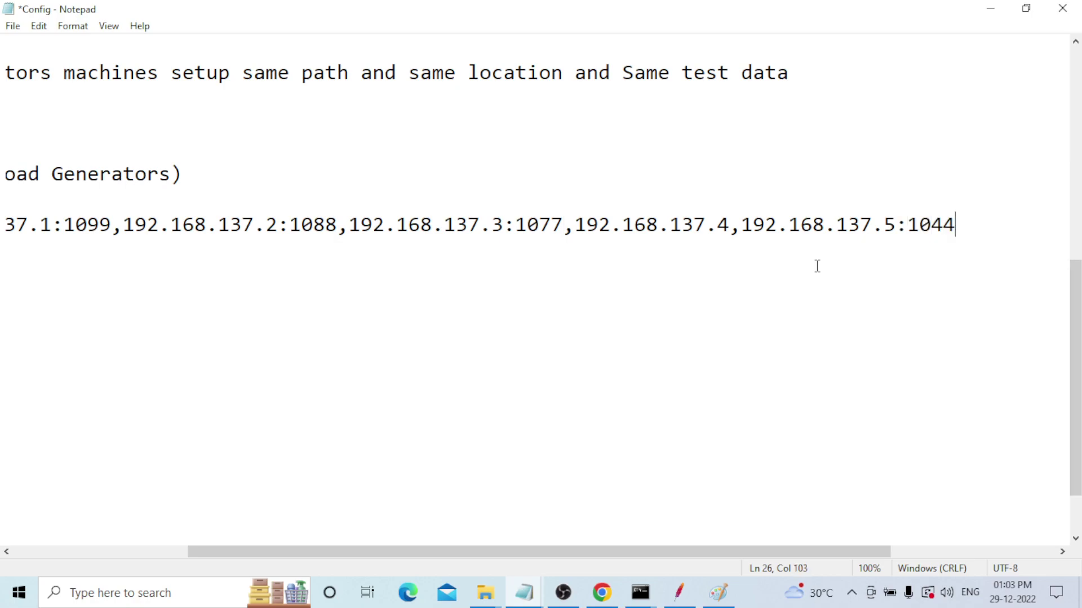
click(741, 225)
drag(741, 225, 956, 226)
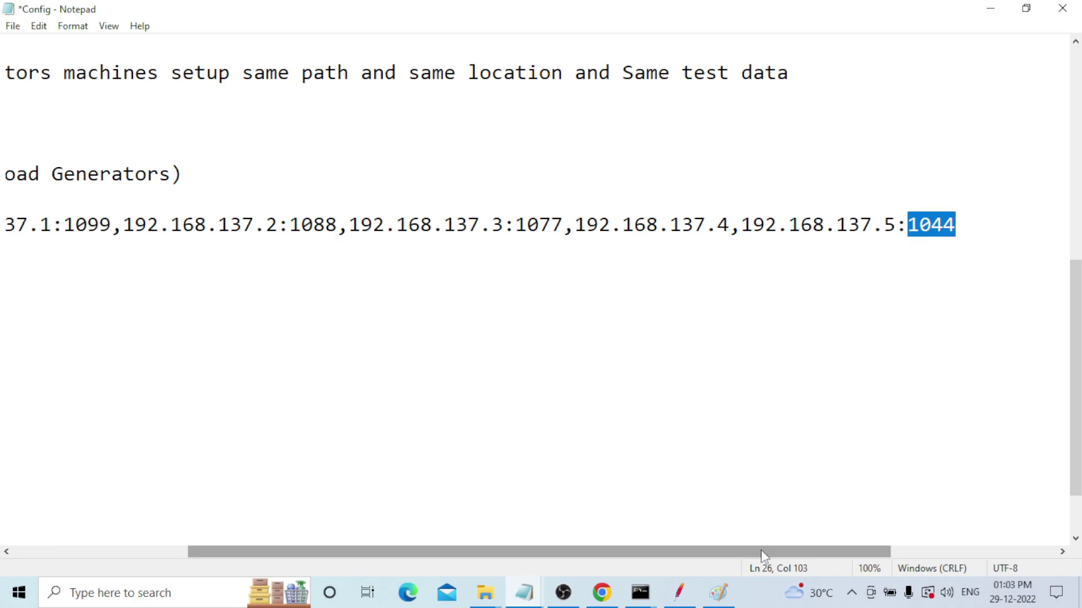
drag(760, 551, 478, 556)
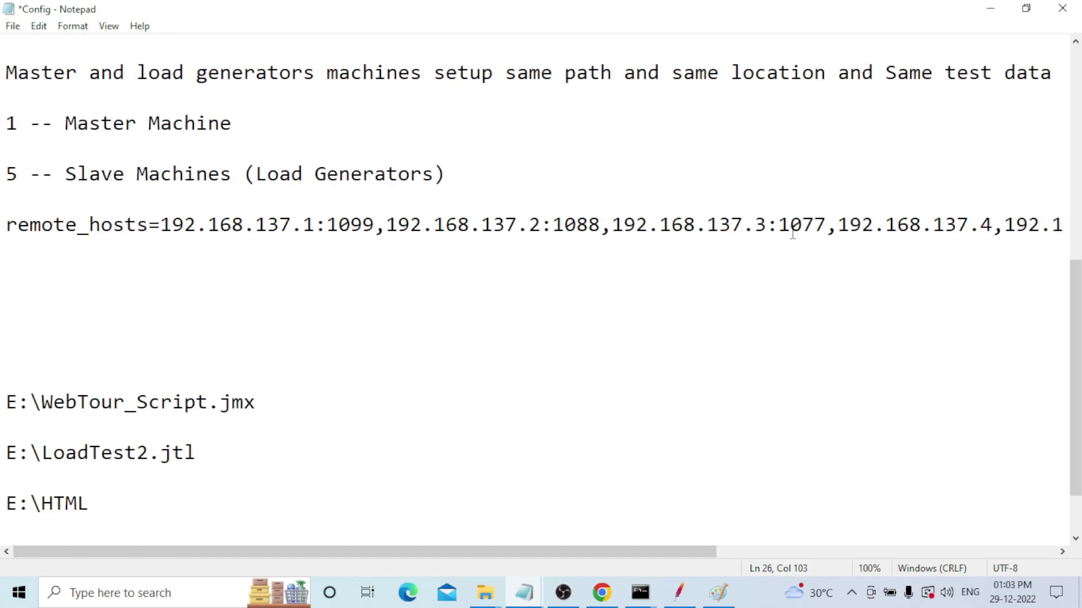
Step: Switch to the jmeter properties file, check its active remote_hosts line, and save the file
click(530, 595)
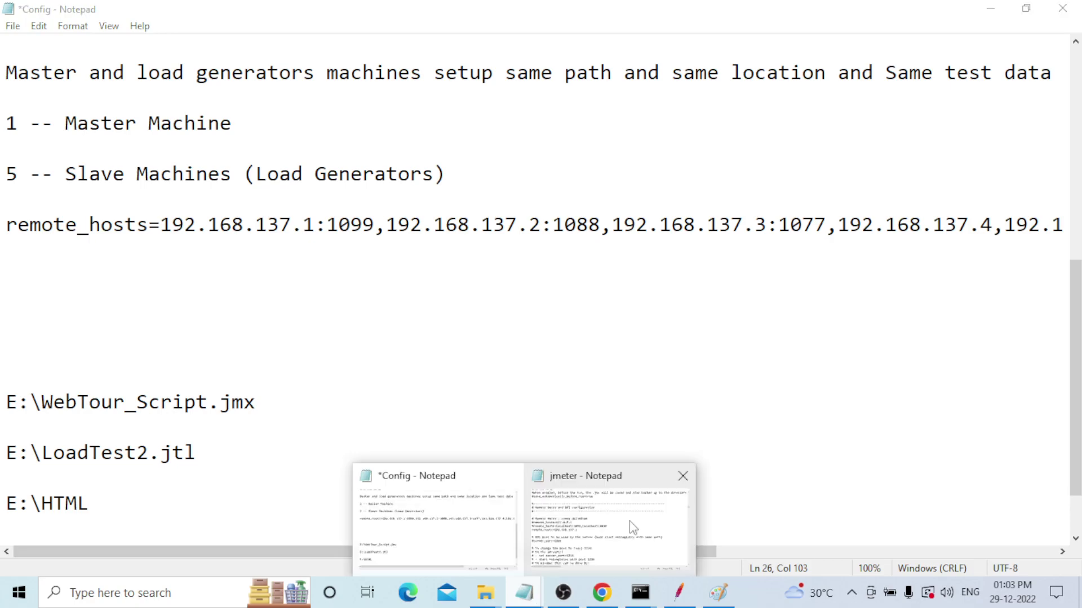
click(633, 527)
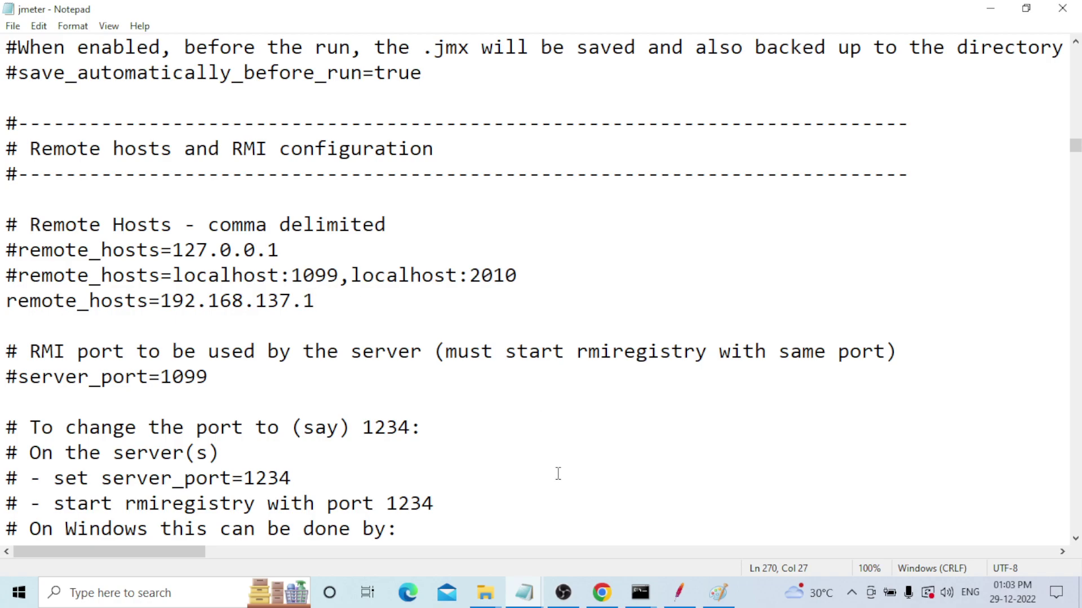
click(8, 299)
drag(8, 299, 152, 303)
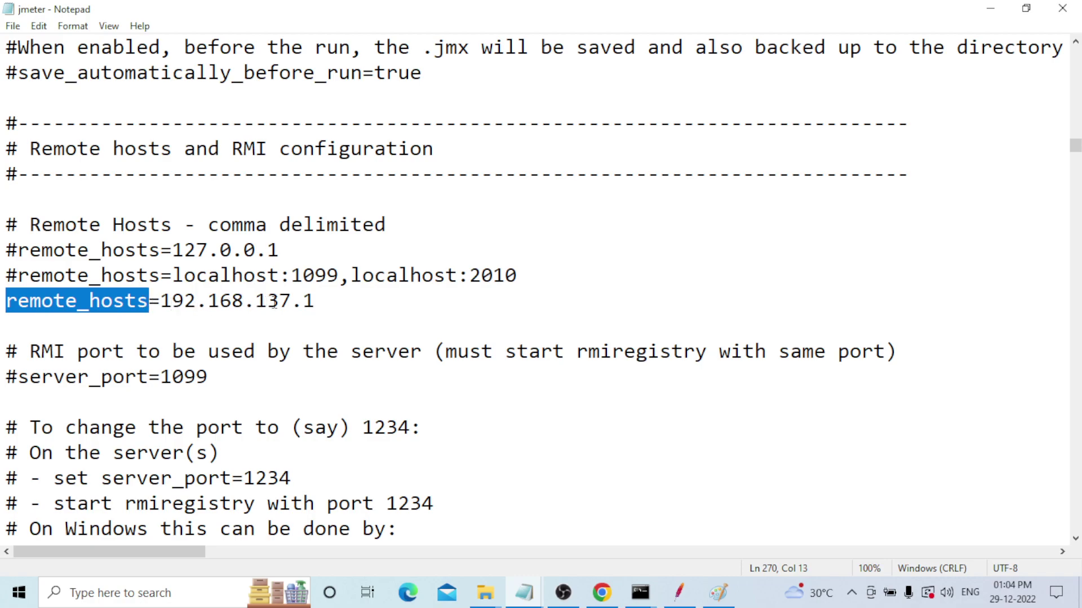
drag(231, 300, 4, 300)
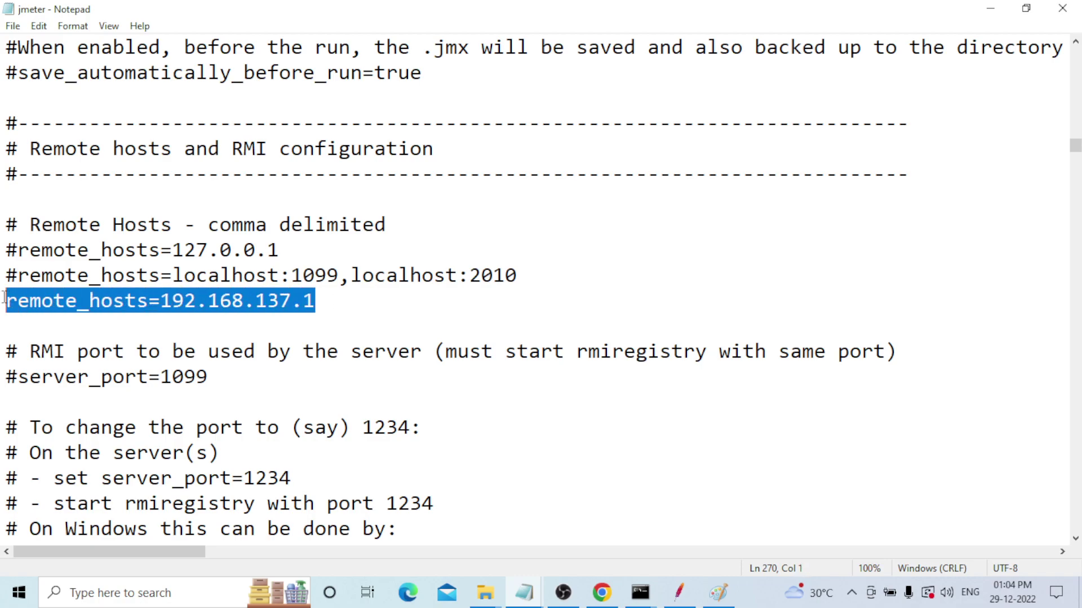
click(345, 302)
click(12, 26)
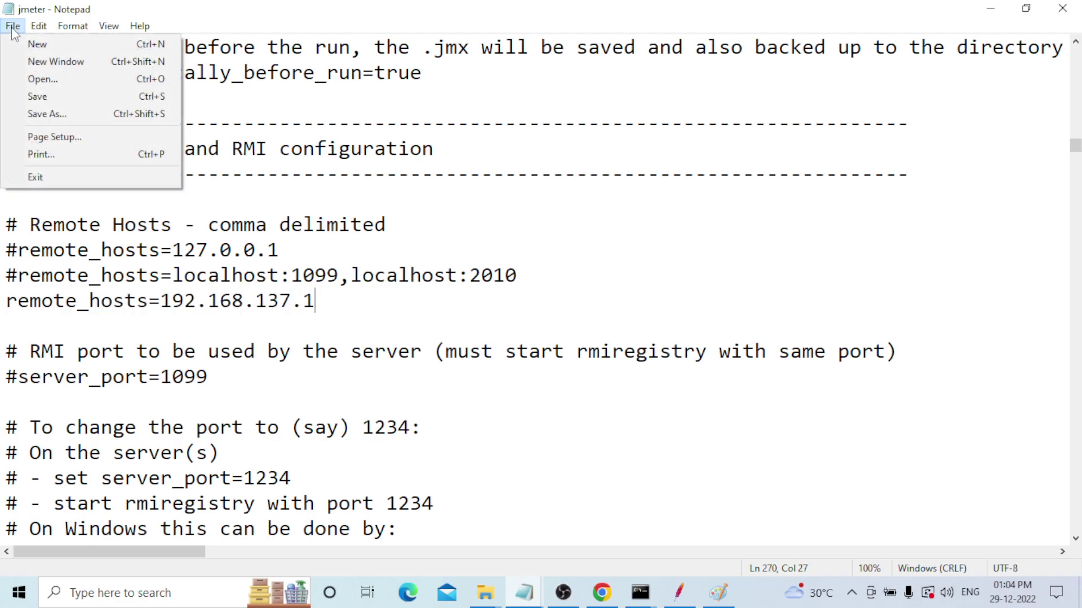
click(36, 92)
click(13, 27)
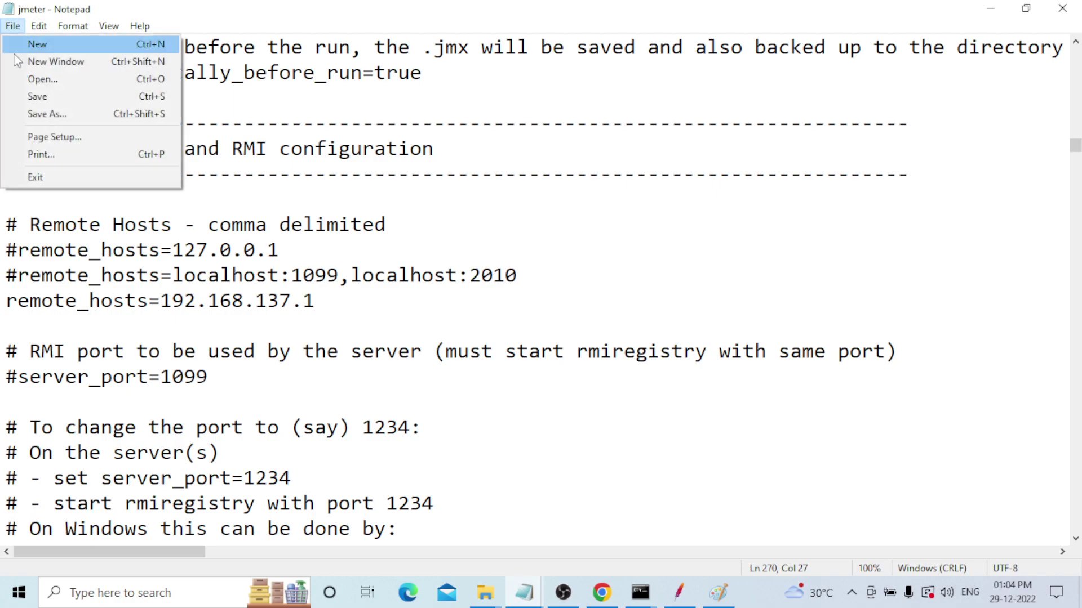
click(25, 92)
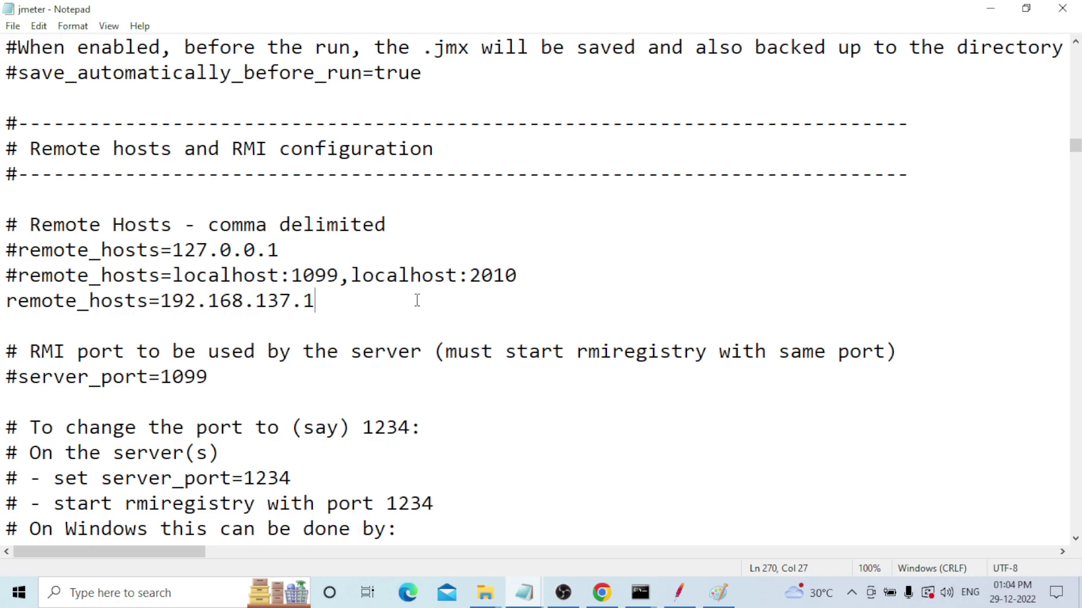
Step: Read through the RMI configuration properties down to the comment about not using SSL for RMI
scroll(418, 299, down, 4)
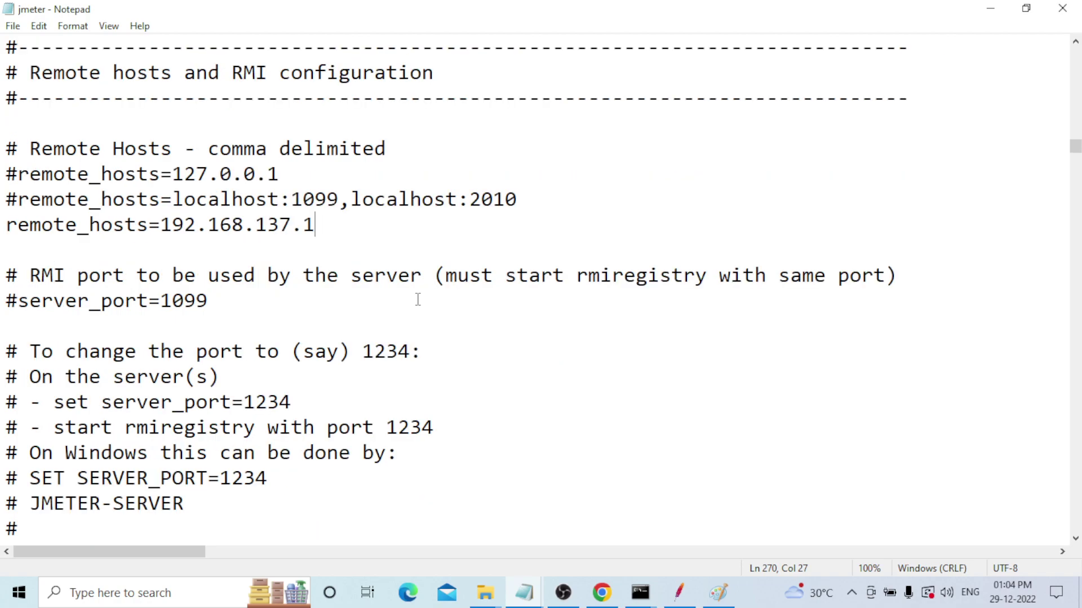
scroll(419, 302, down, 4)
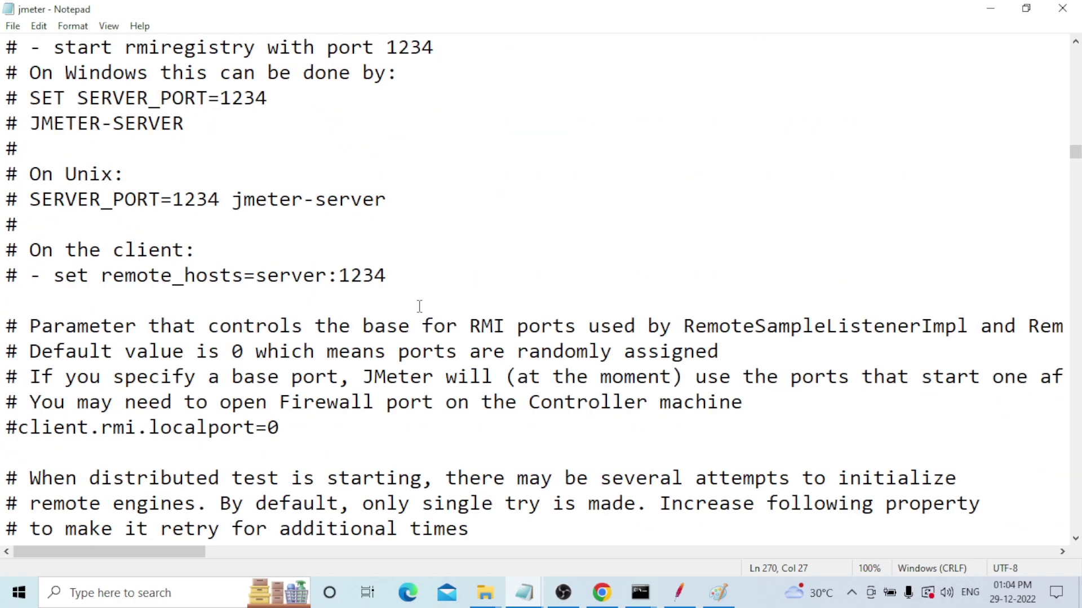
scroll(418, 312, down, 4)
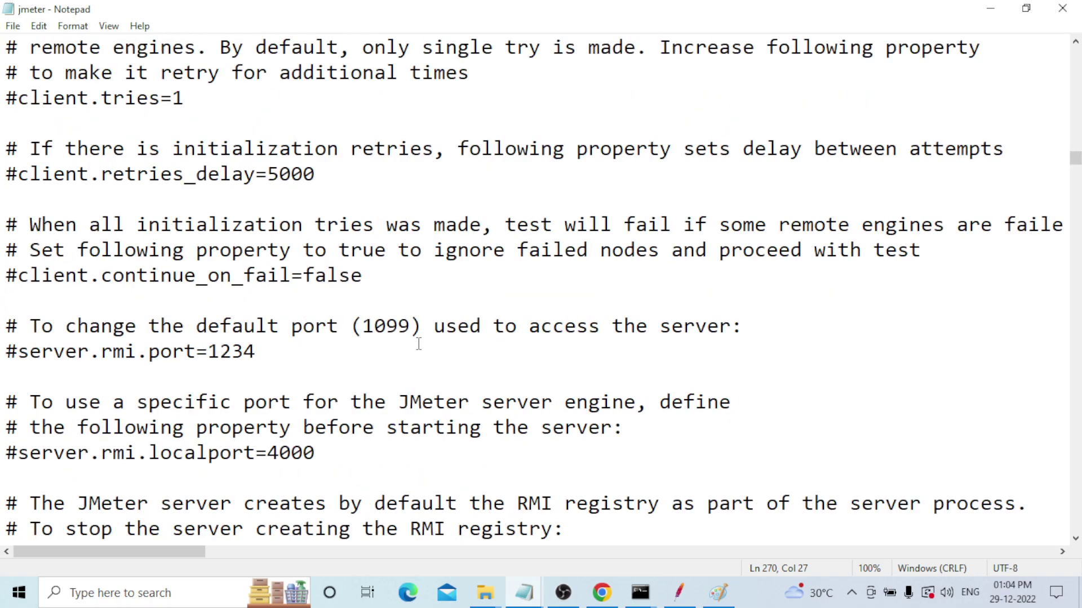
scroll(419, 343, down, 1)
scroll(421, 344, down, 3)
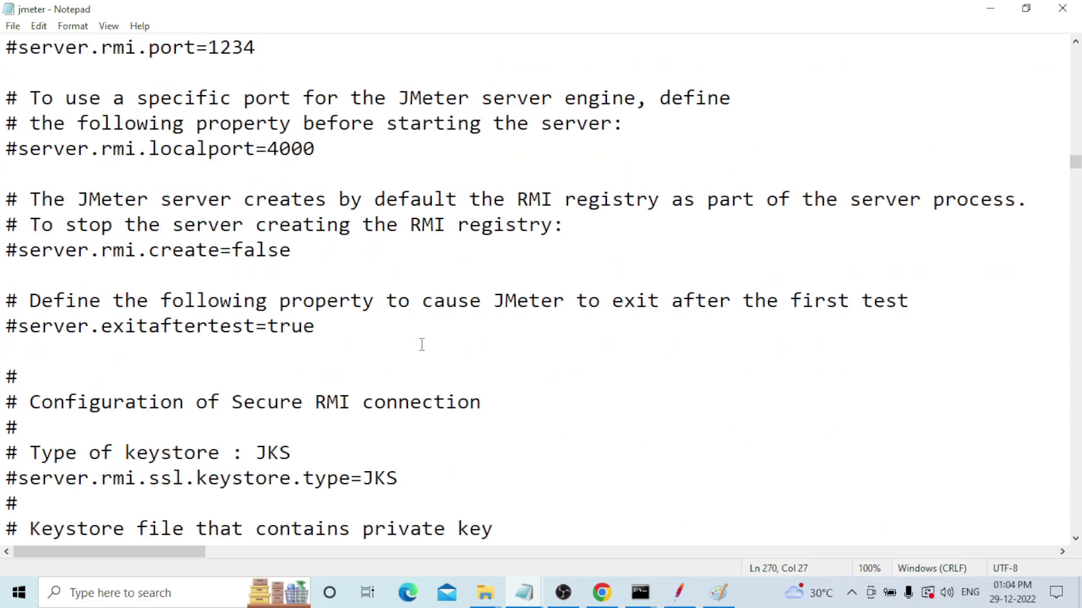
scroll(421, 345, down, 6)
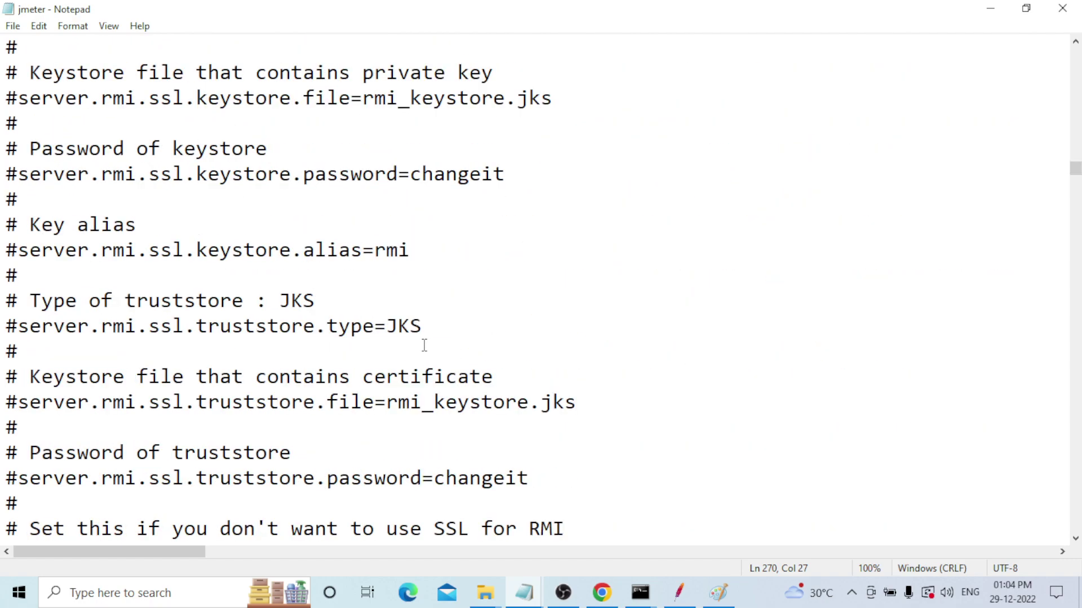
scroll(425, 345, down, 2)
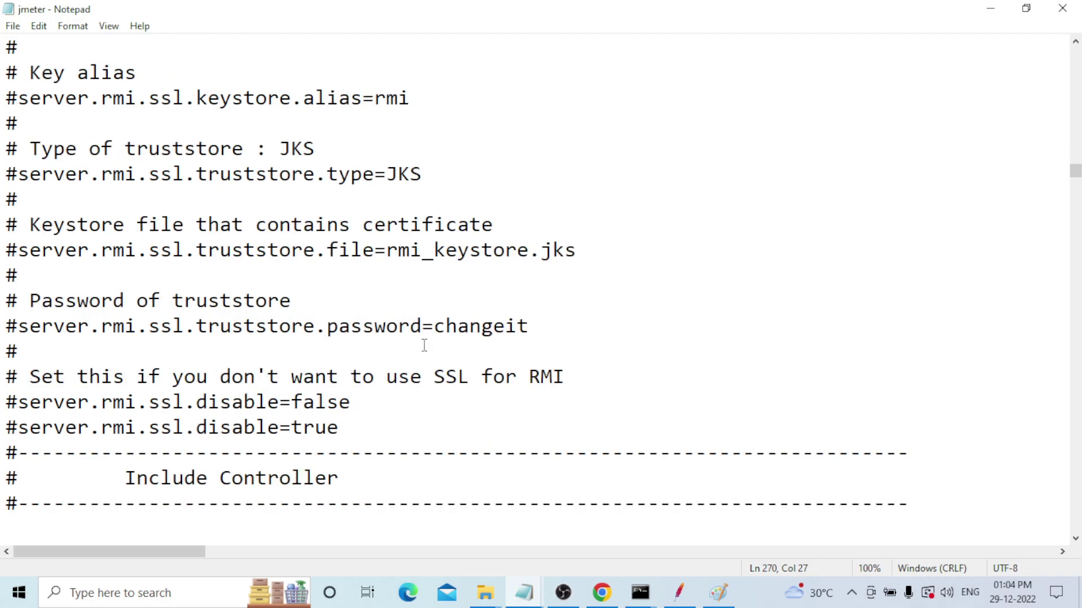
scroll(424, 345, down, 1)
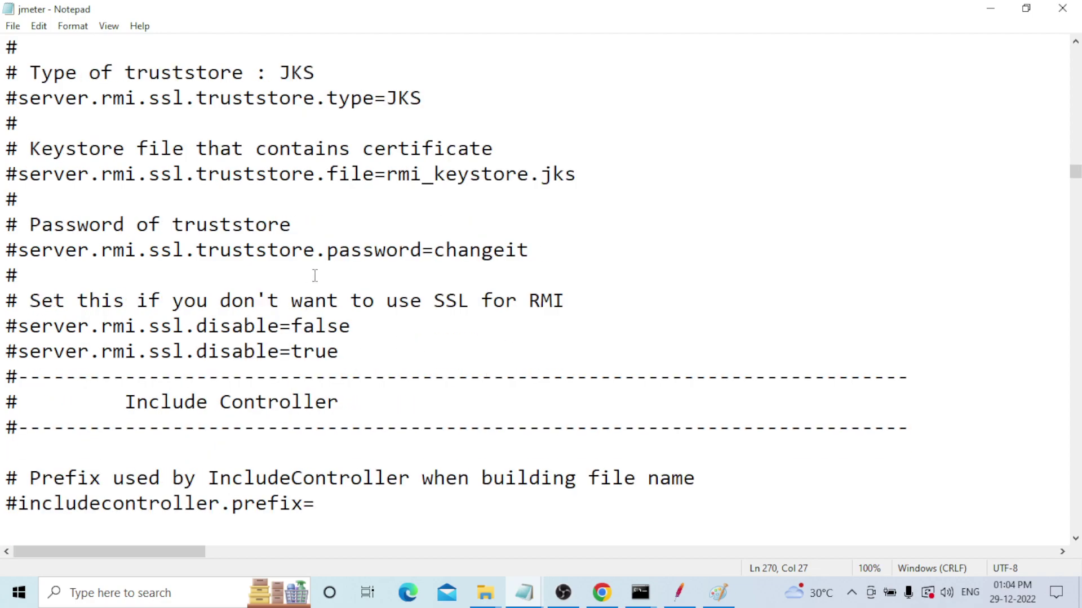
drag(566, 301, 34, 303)
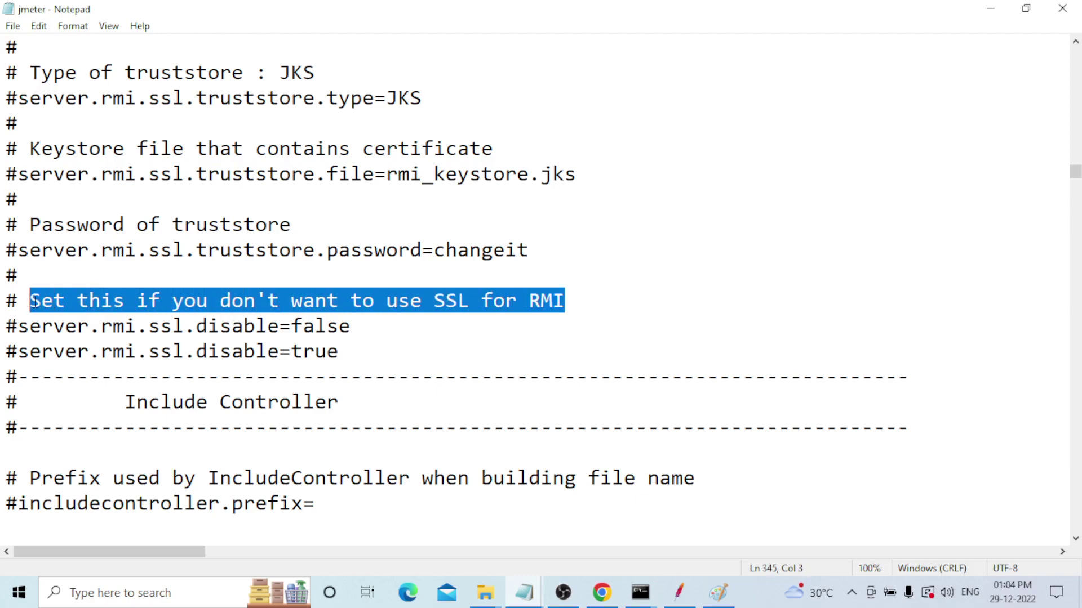
click(78, 302)
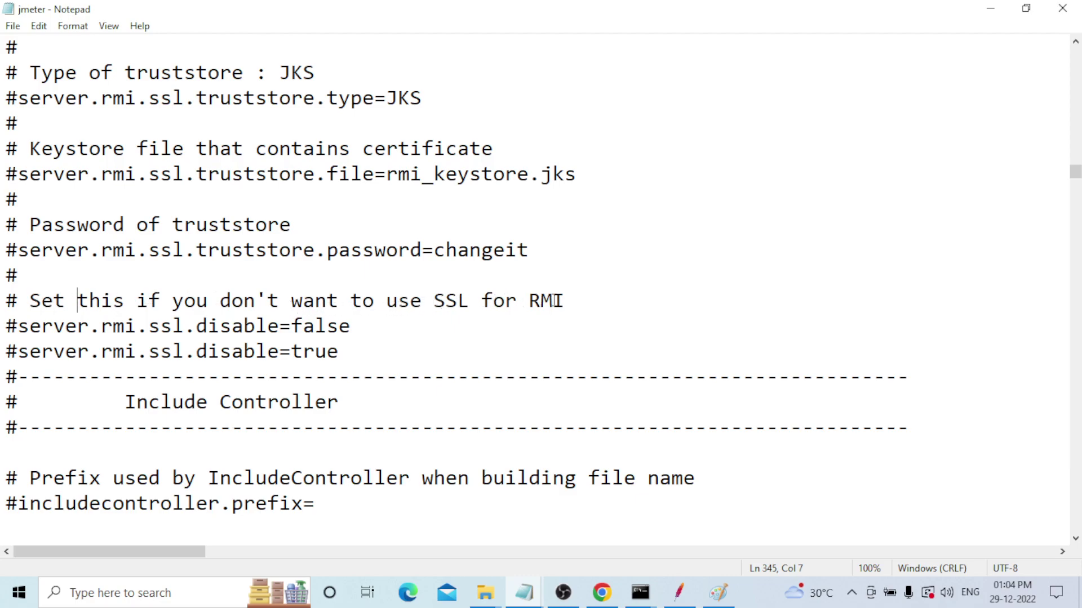
click(569, 300)
Step: Examine the commented server.rmi.ssl.disable=true line and the # in front of it
drag(346, 356, 23, 358)
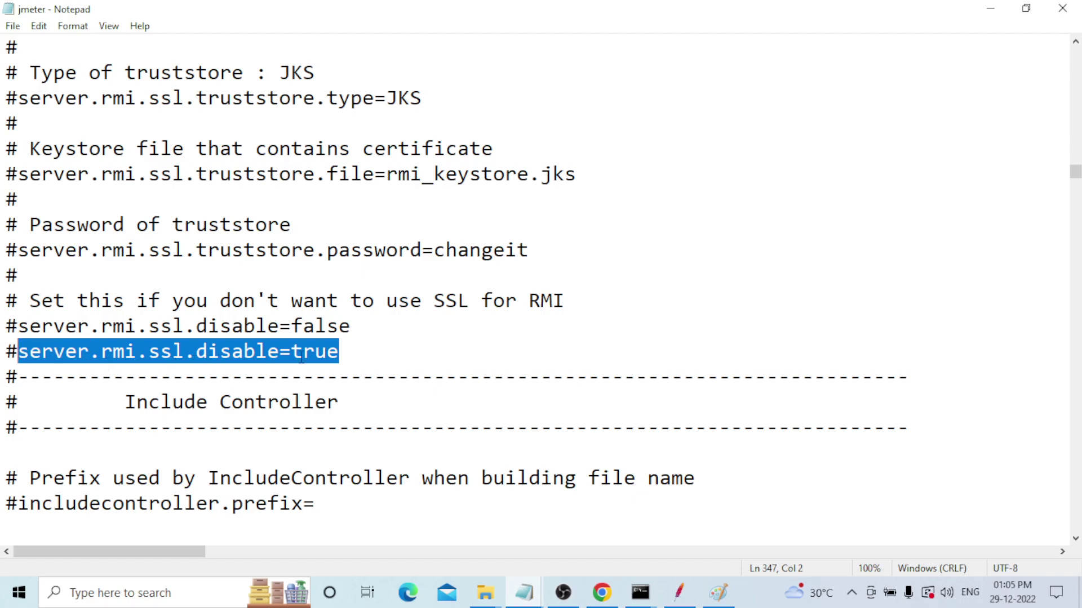
click(345, 356)
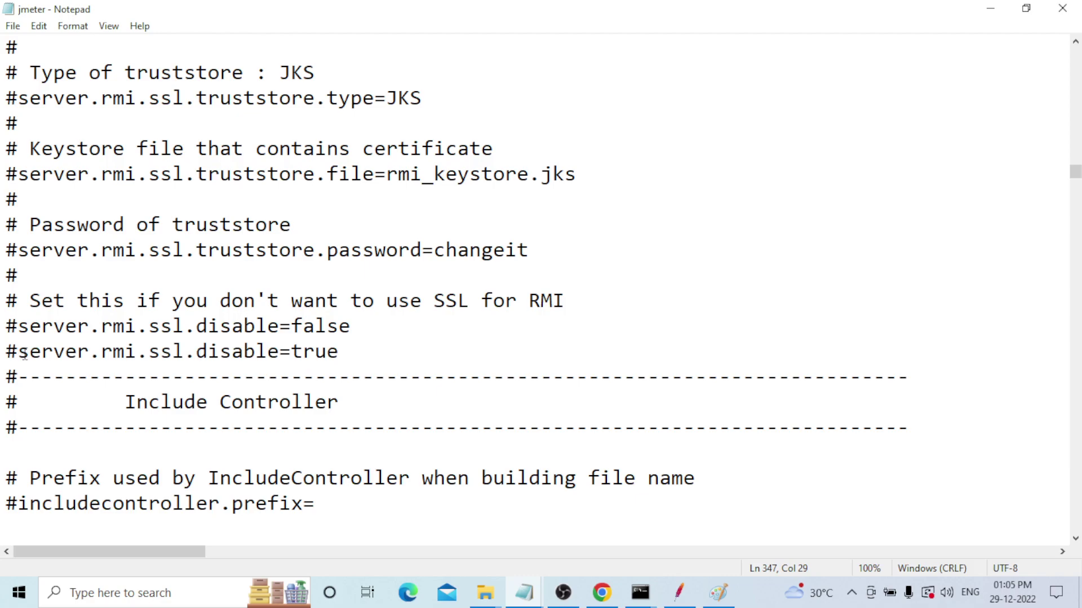
drag(19, 355, 2, 353)
click(350, 353)
drag(344, 353, 5, 352)
click(15, 350)
click(351, 353)
Step: Review the Configuration of Secure RMI connection section, focusing on its heading and the rmi_keystore.jks keystore file property
scroll(438, 352, up, 4)
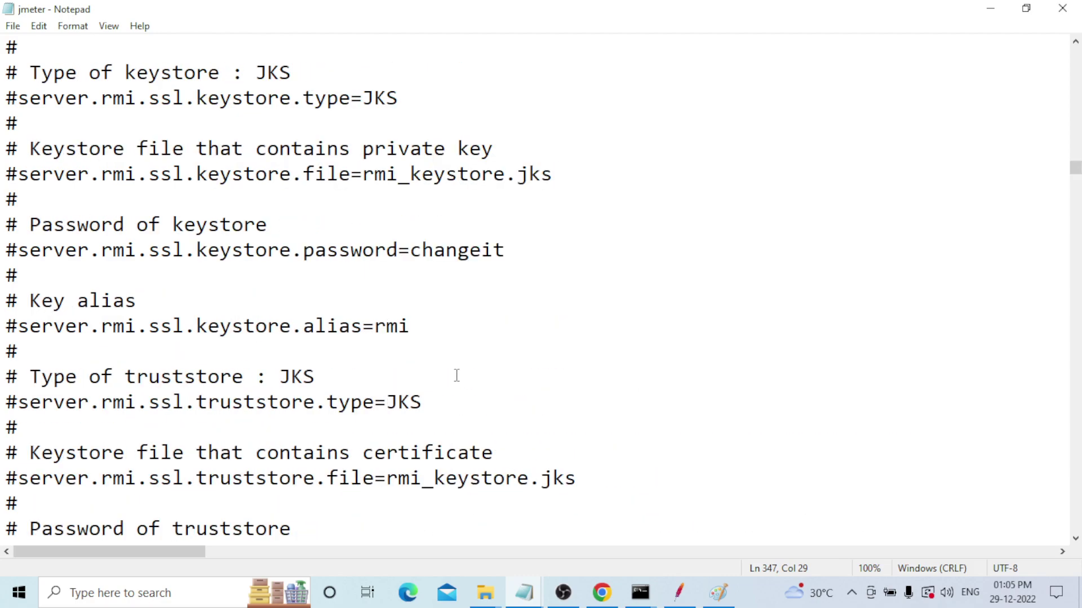
scroll(457, 394, down, 1)
scroll(462, 396, up, 2)
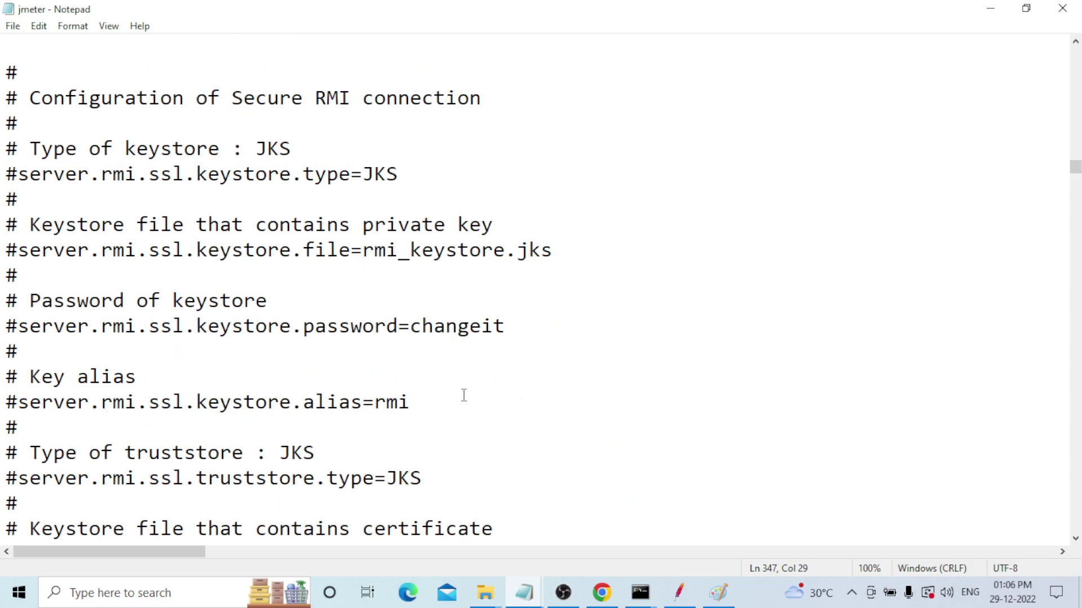
scroll(463, 395, up, 2)
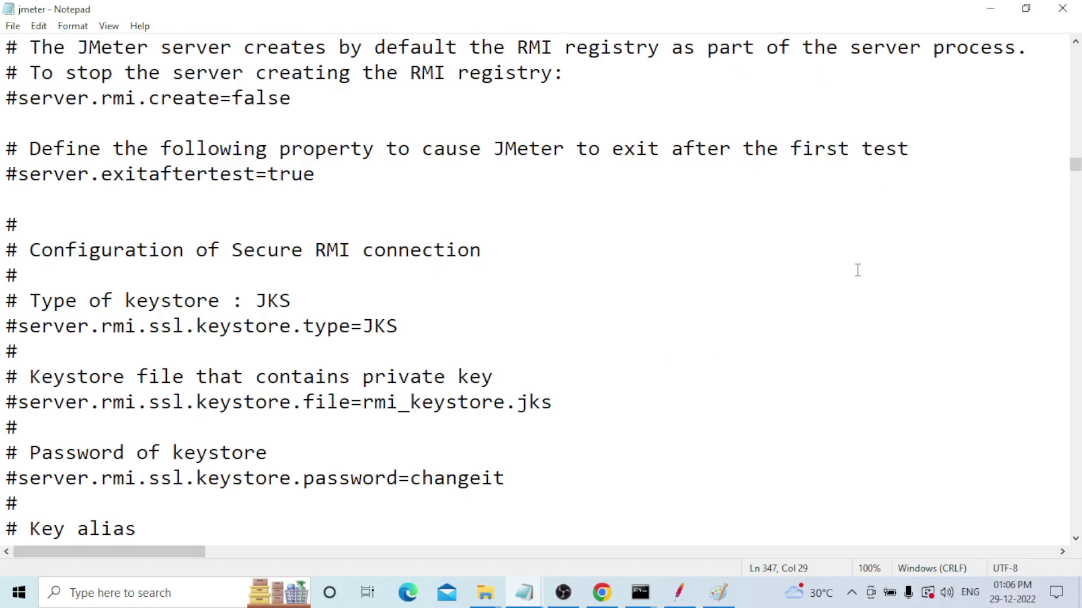
scroll(645, 292, down, 1)
drag(31, 175, 485, 179)
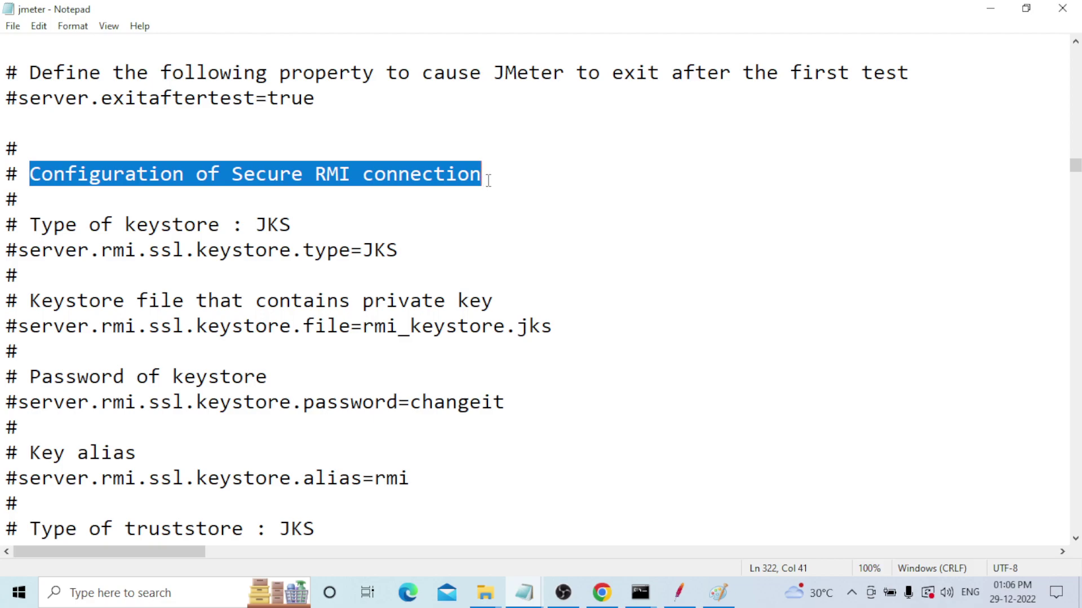
click(487, 179)
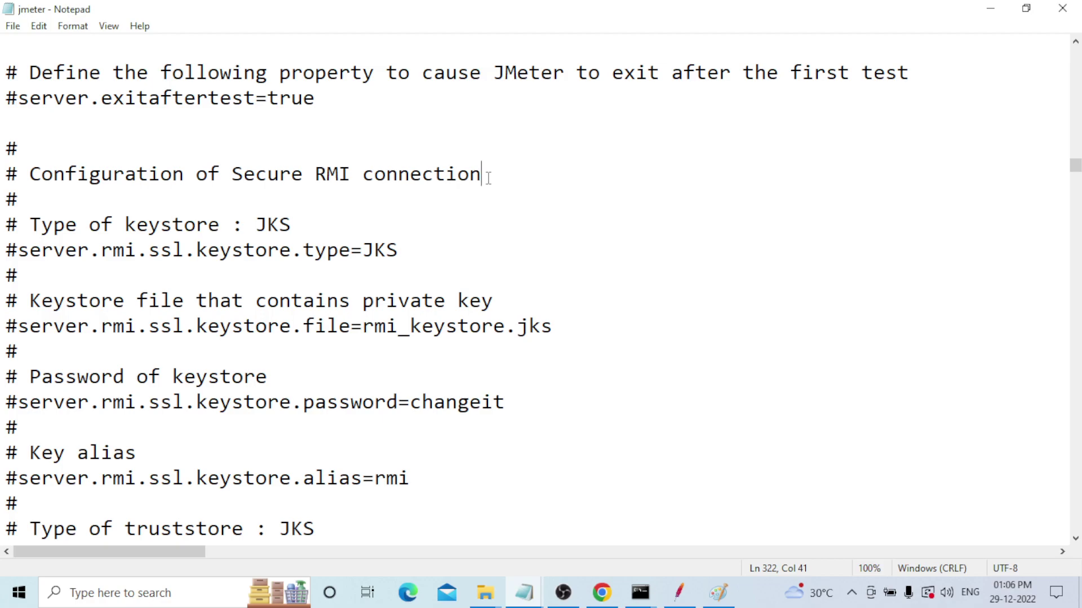
drag(30, 175, 169, 178)
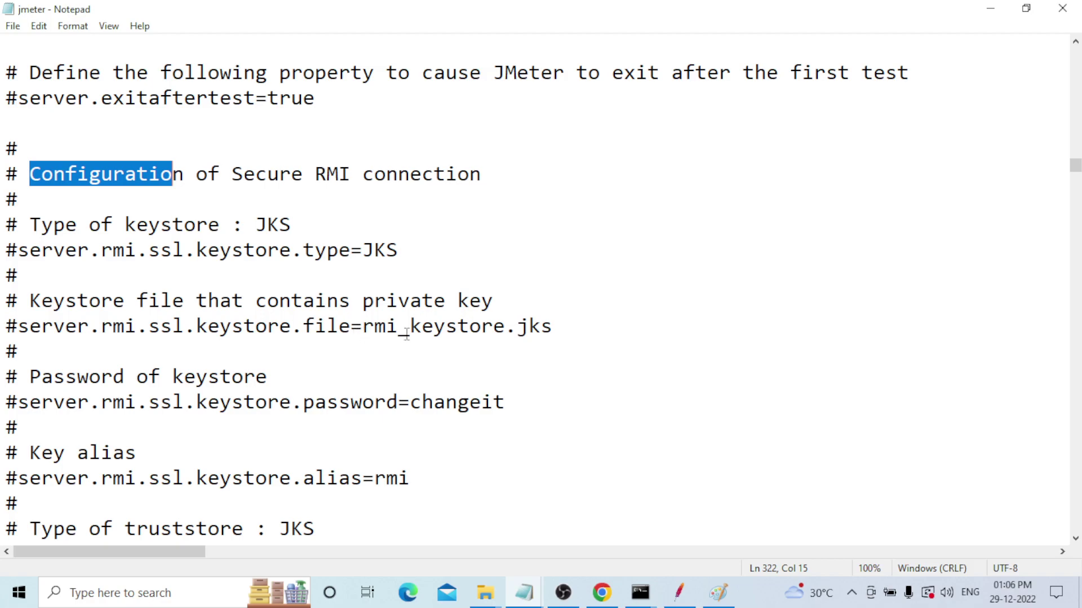
drag(564, 332, 366, 327)
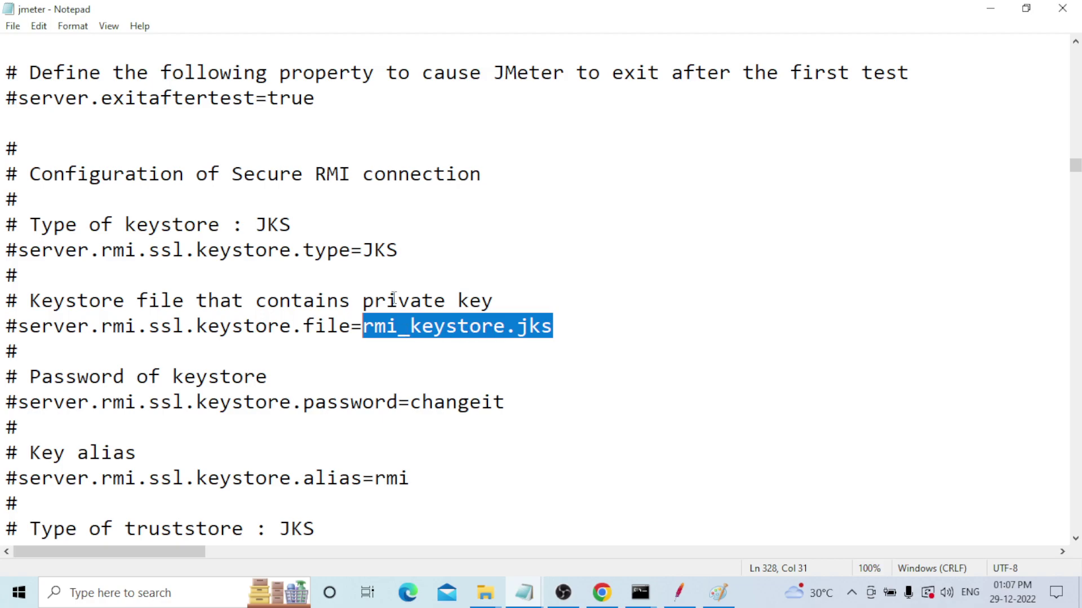
click(559, 323)
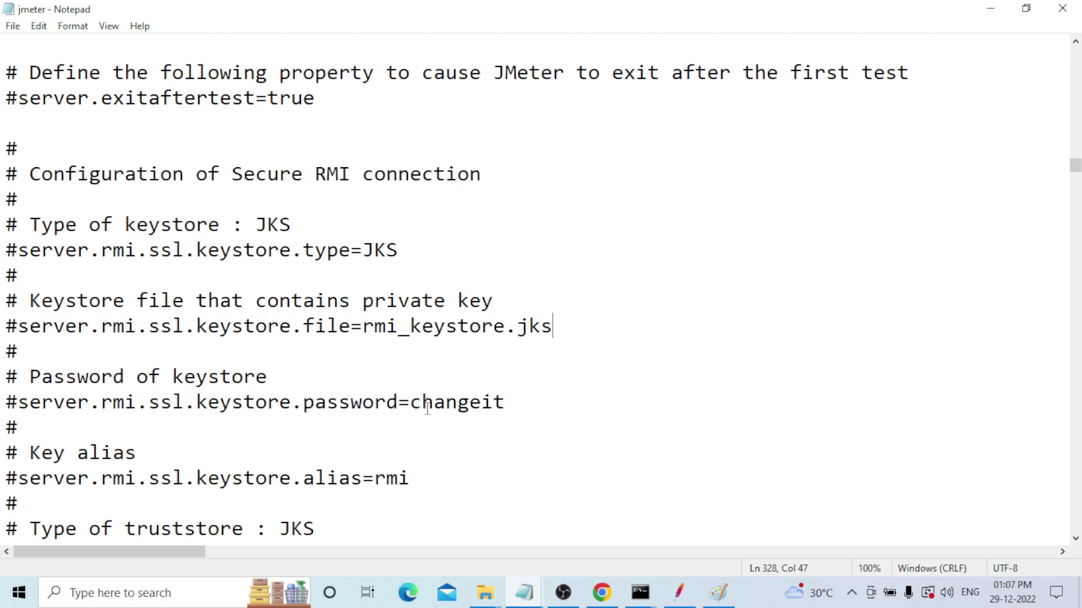
Step: Examine the keystore alias property and the truststore type, file and password properties of the secure RMI configuration
scroll(515, 416, down, 2)
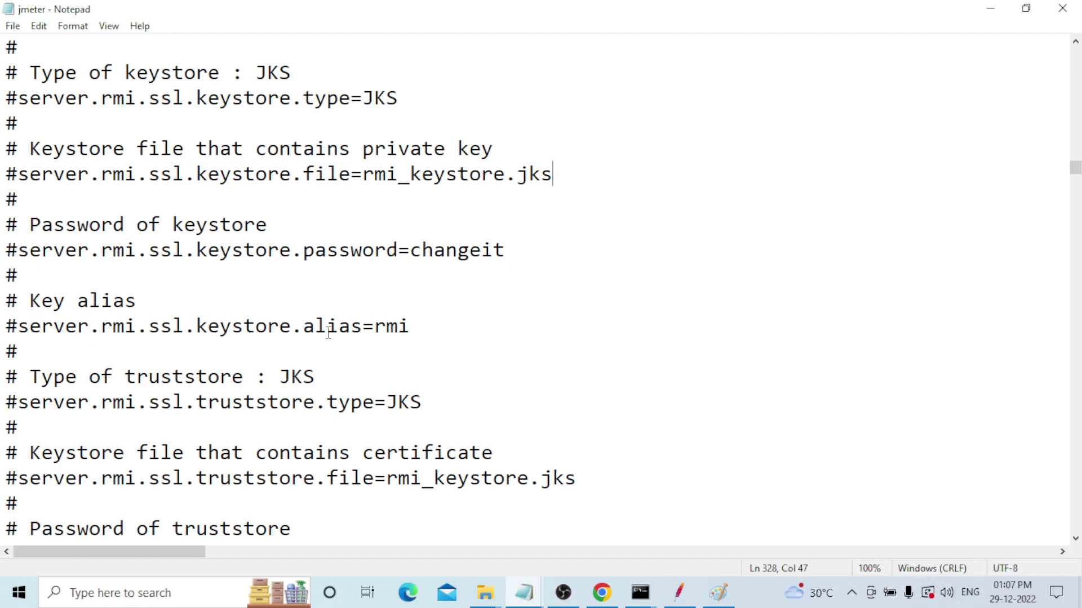
click(418, 326)
scroll(489, 311, down, 1)
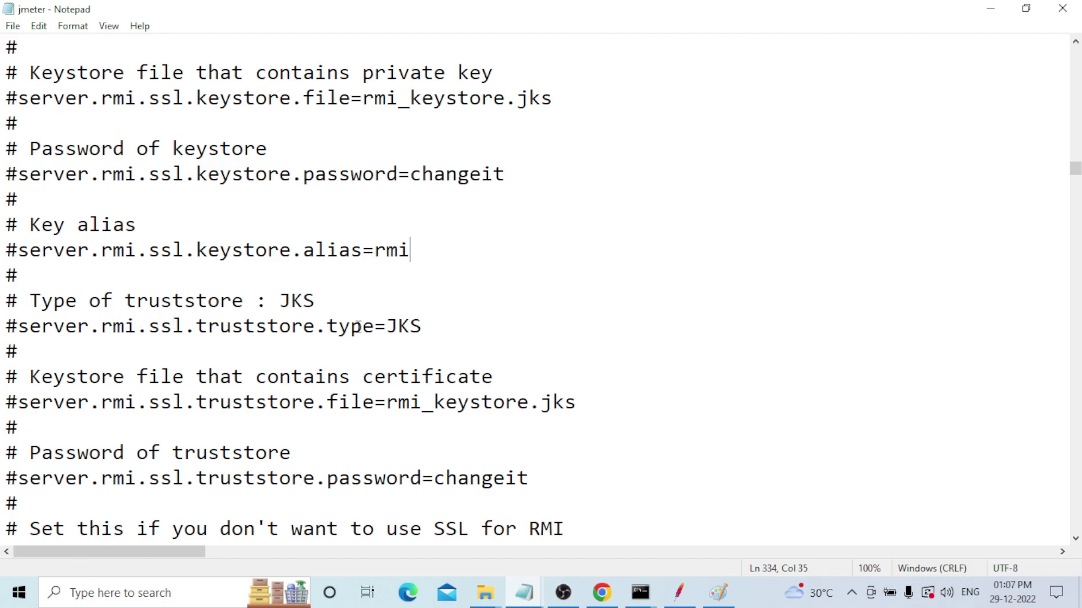
scroll(523, 317, up, 1)
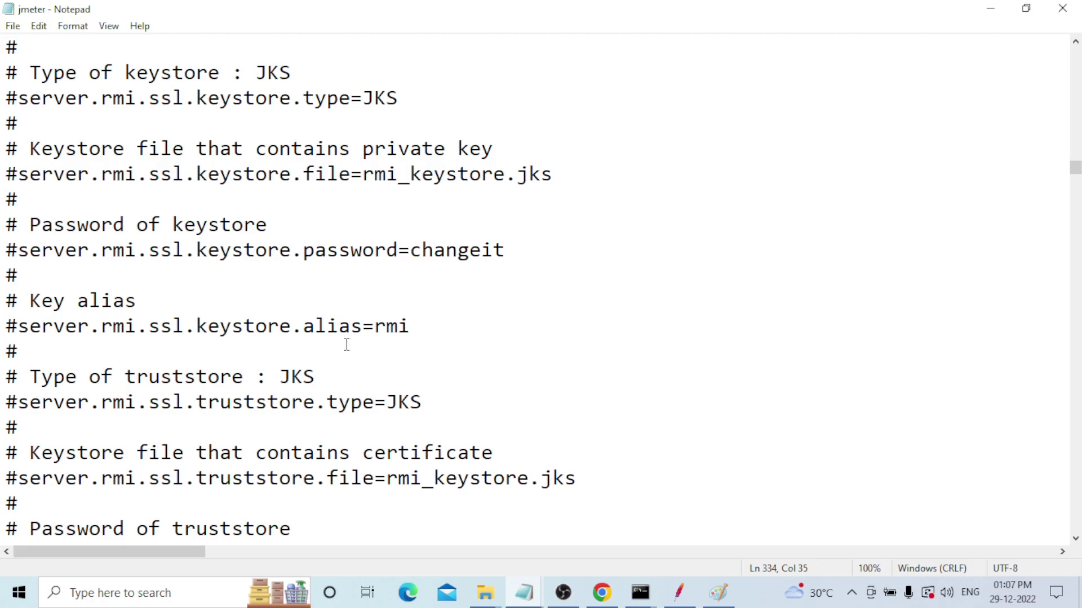
scroll(147, 412, down, 1)
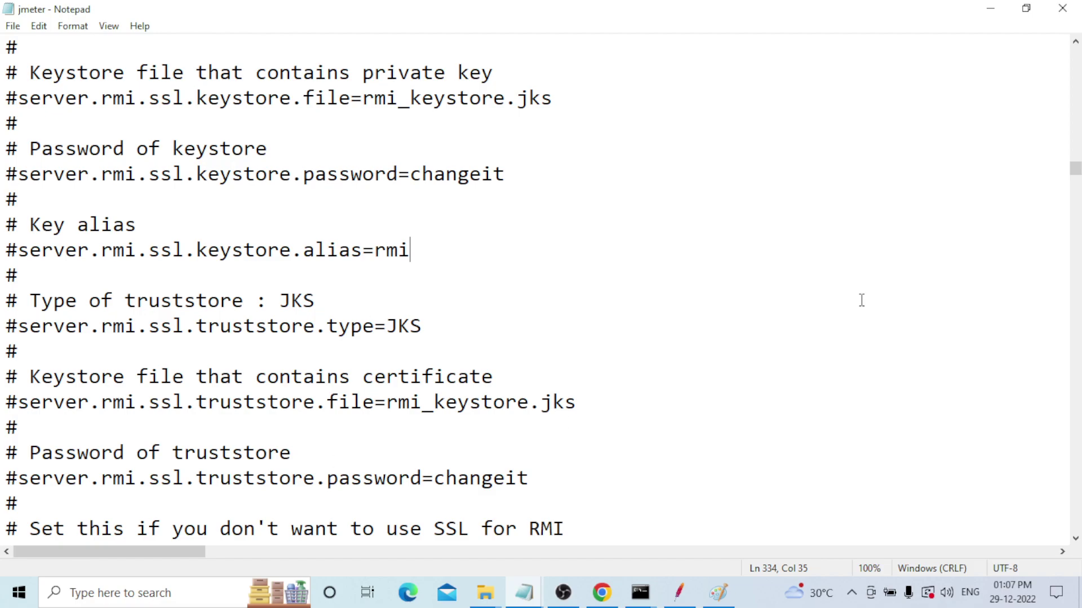
click(1076, 539)
click(1076, 539)
click(1075, 540)
click(1075, 539)
click(1075, 539)
click(1076, 539)
click(1075, 539)
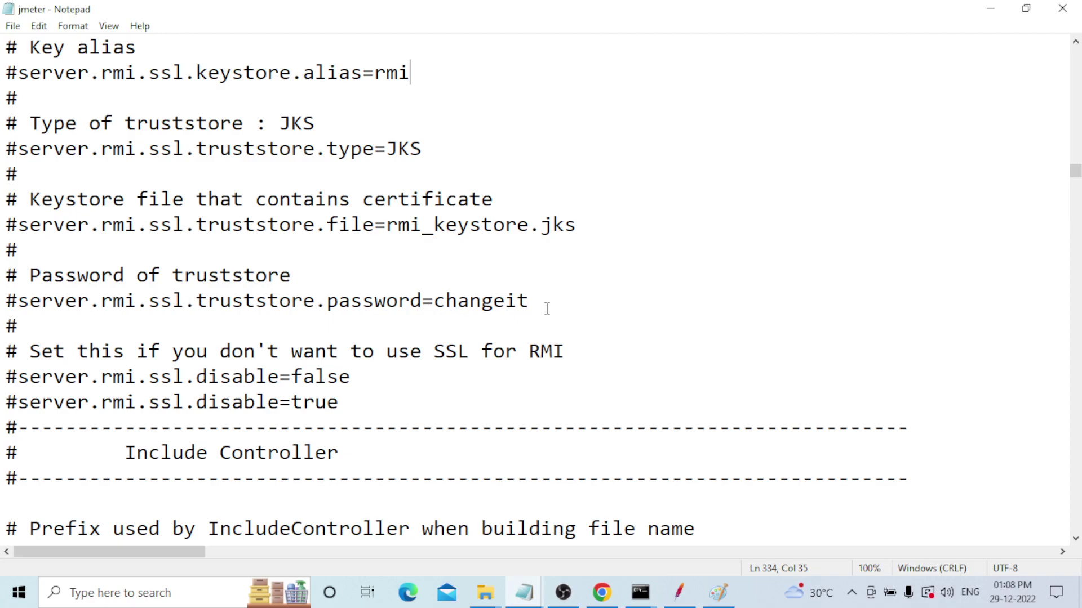
drag(536, 302, 433, 304)
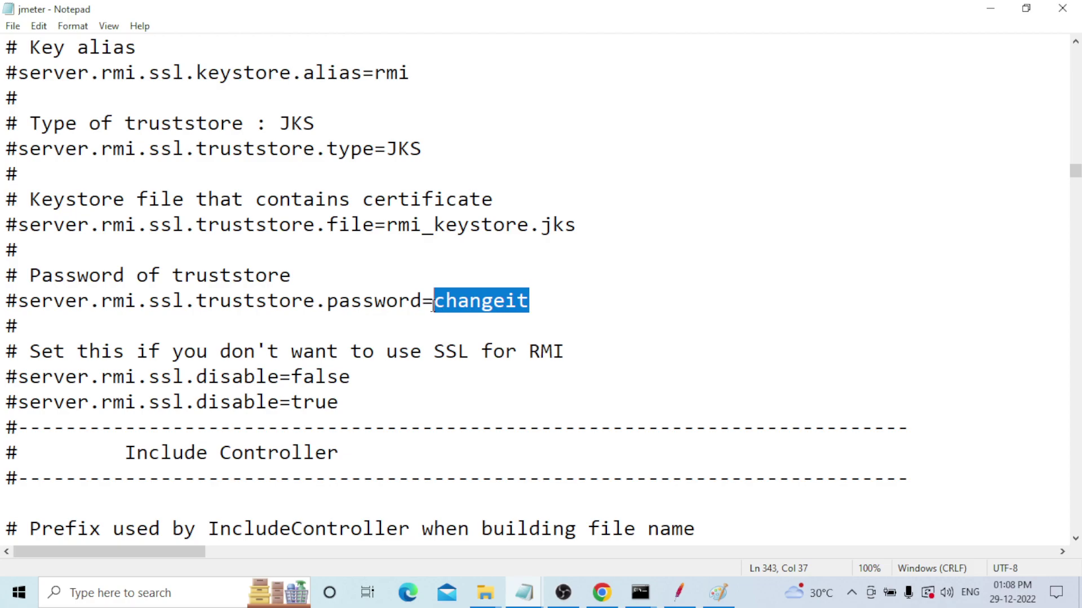
click(567, 300)
scroll(387, 320, up, 4)
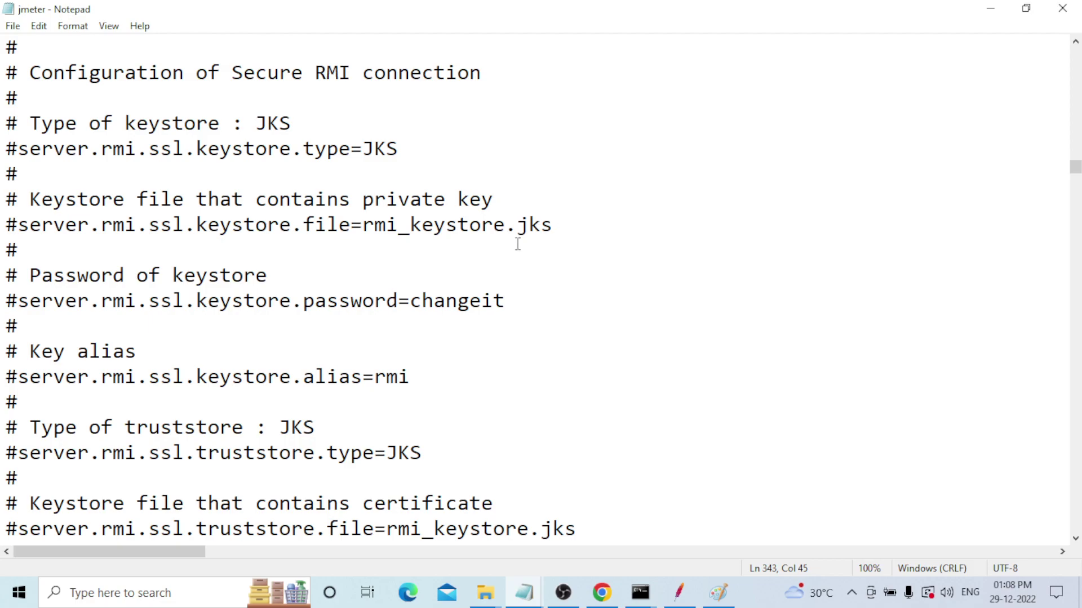
Step: Save the jmeter properties file from its beginning and close it, returning to the Config notes
drag(1076, 169, 1076, 54)
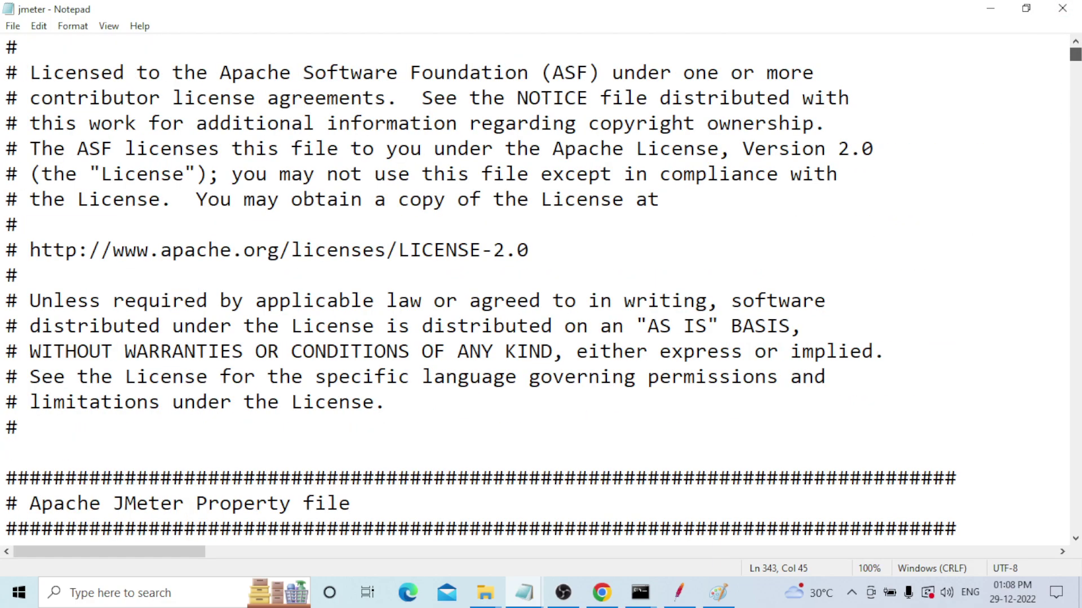
click(13, 26)
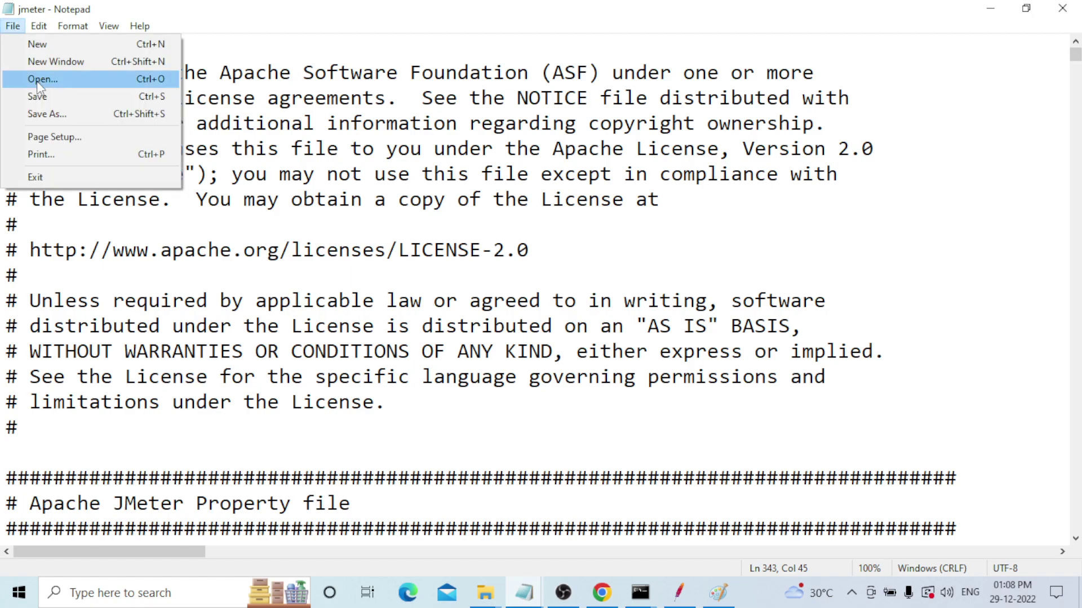
click(12, 26)
click(13, 26)
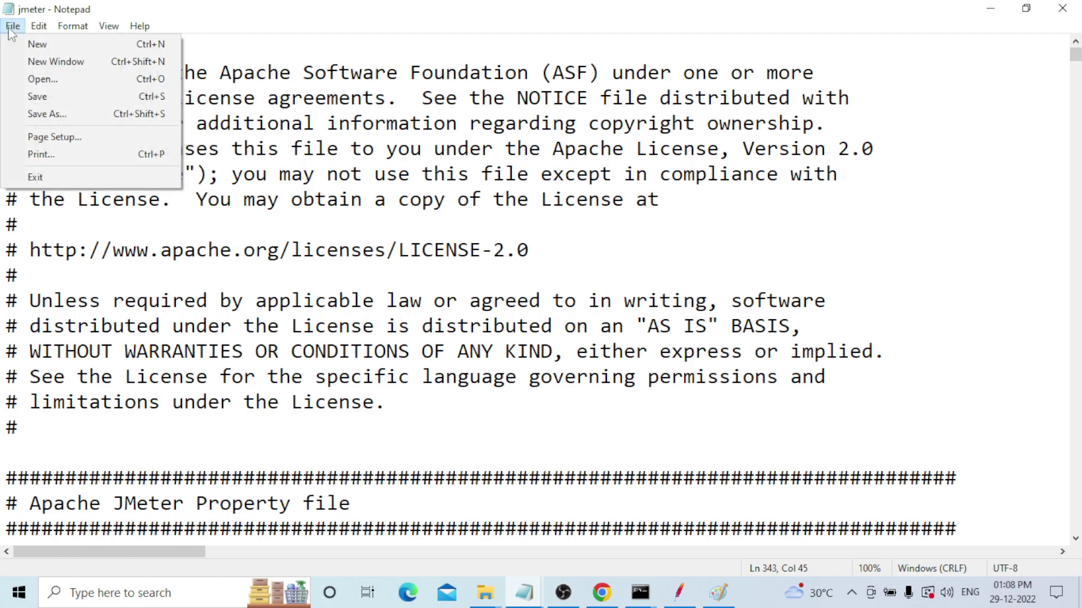
click(33, 96)
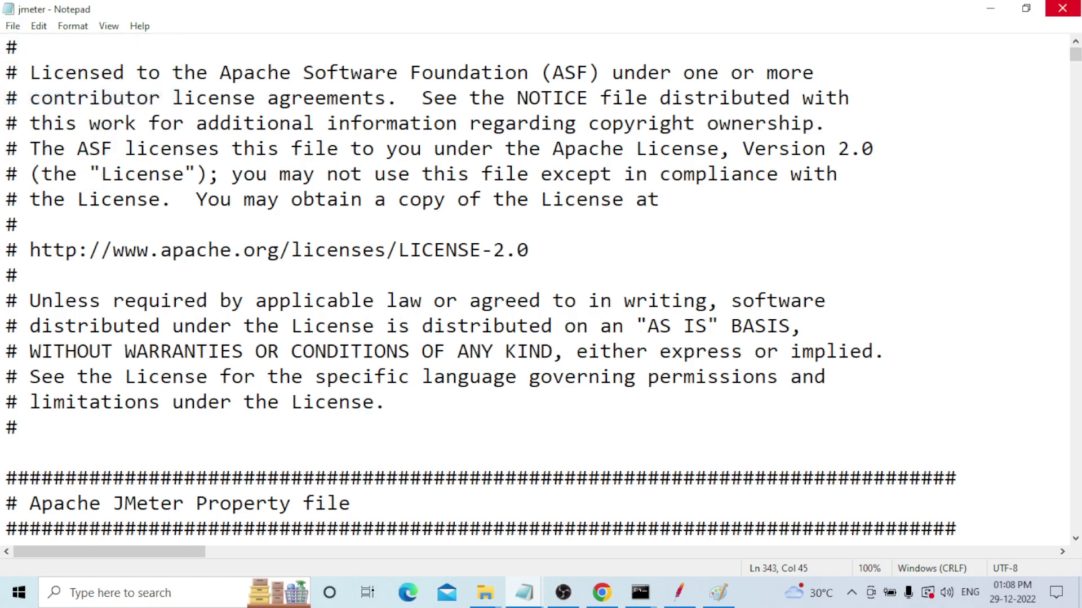
click(1063, 9)
click(410, 280)
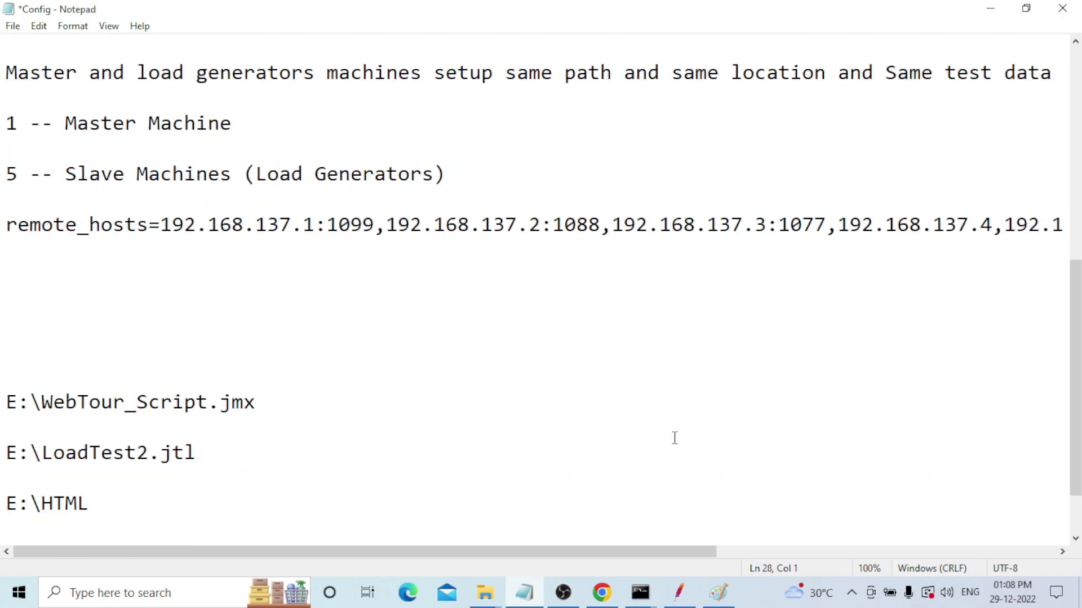
Step: Switch to the JMeter bin folder in File Explorer and run the create-rmi-keystore Windows batch file
click(486, 599)
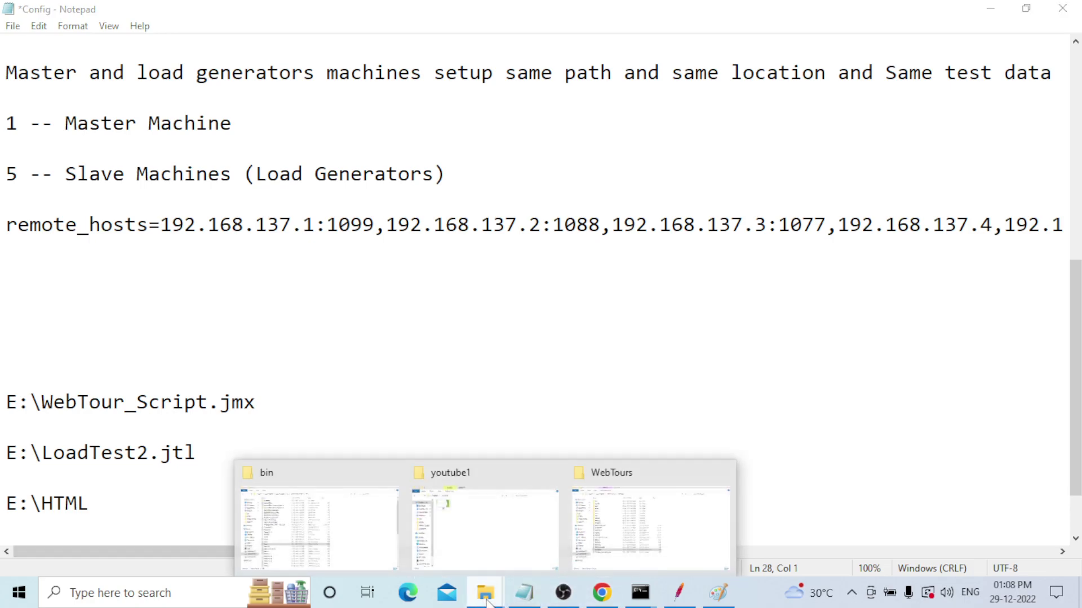
mouse_move(333, 525)
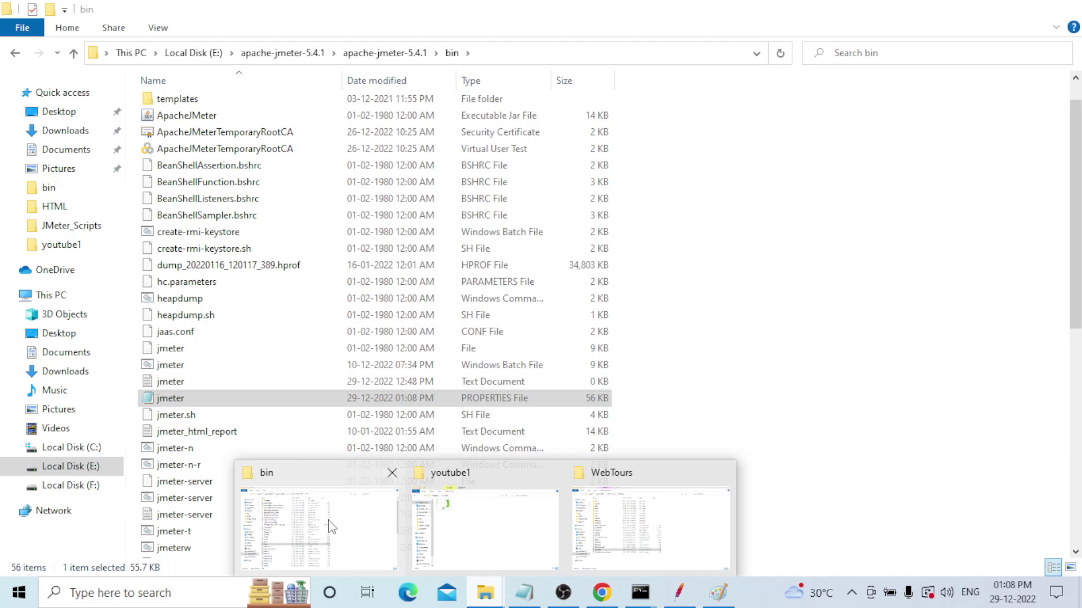
click(329, 526)
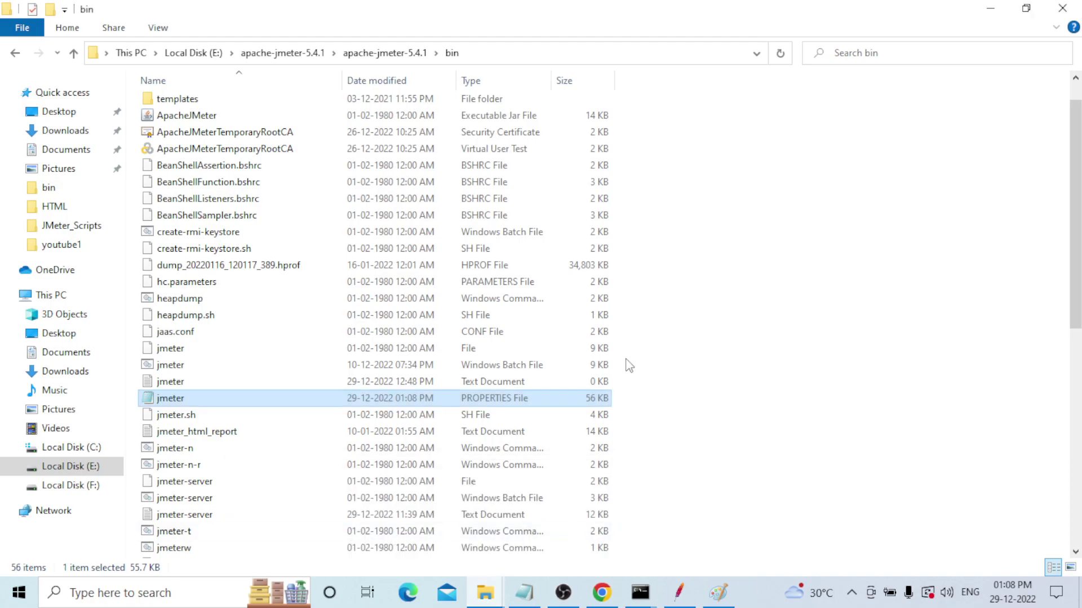
click(263, 353)
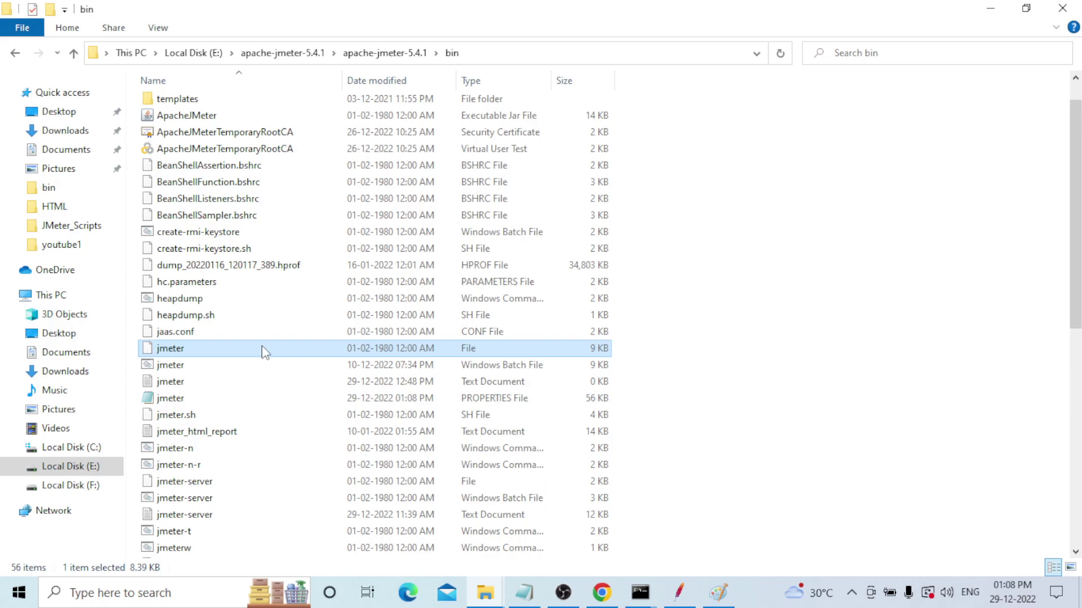
click(186, 233)
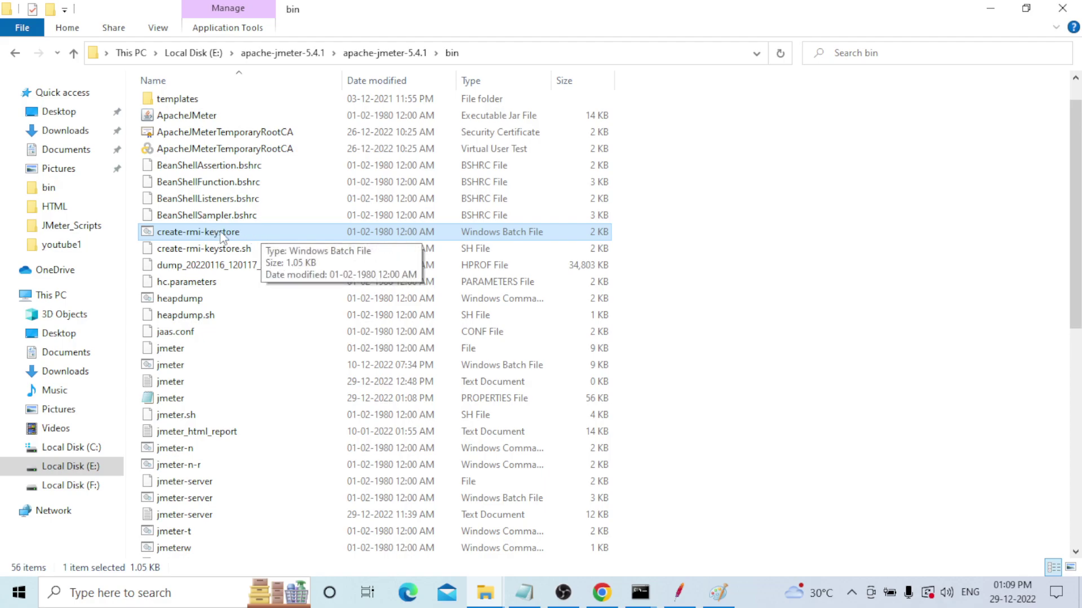
double_click(254, 236)
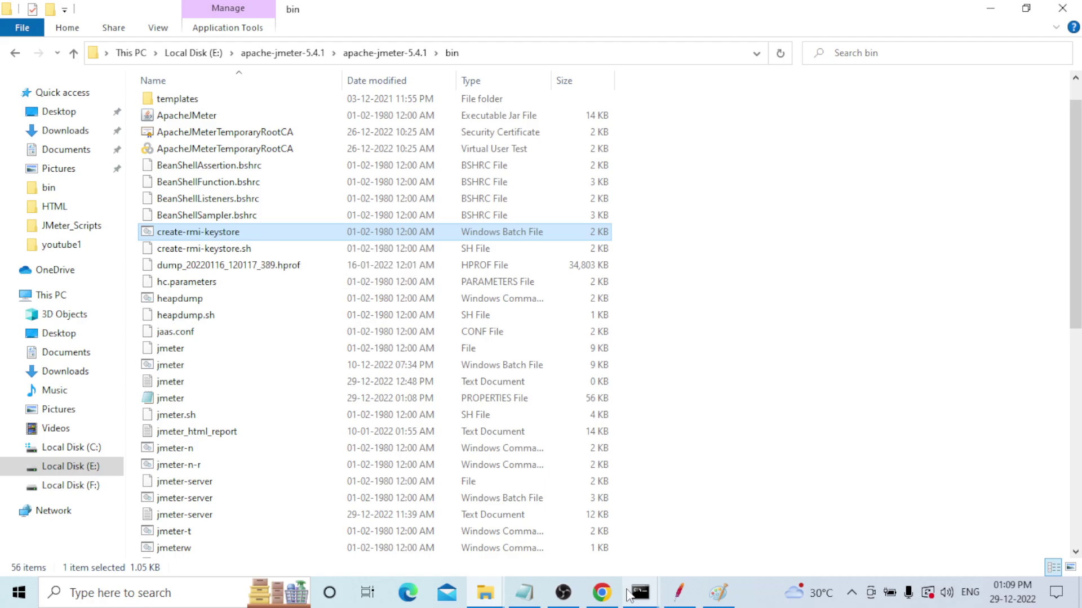
Step: Switch to Chrome, search Google for jmeter remote testing, and open the Apache JMeter user manual's remote testing page
click(603, 595)
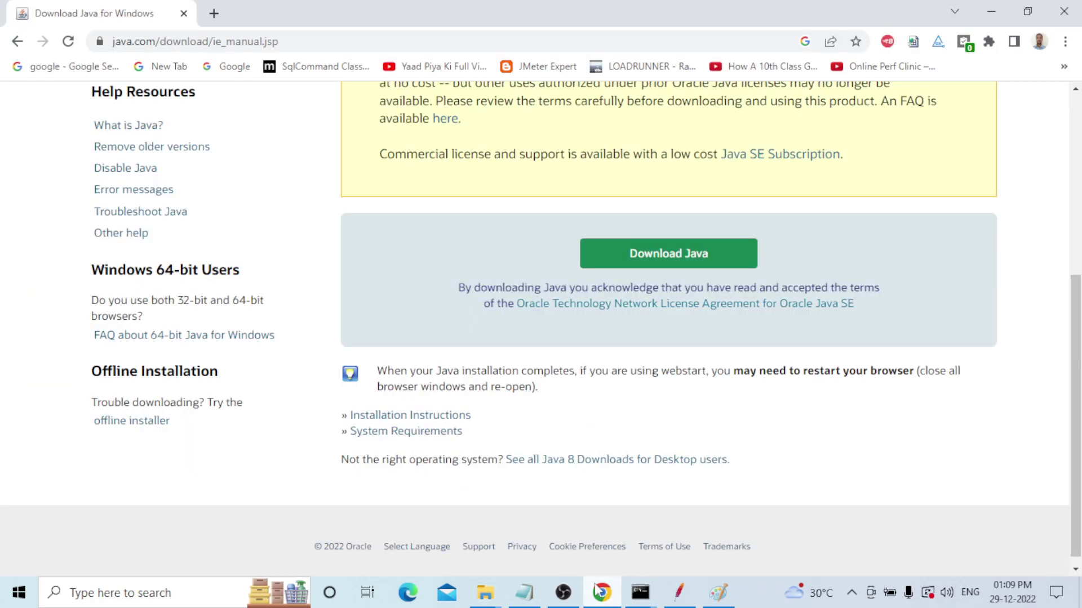
click(13, 47)
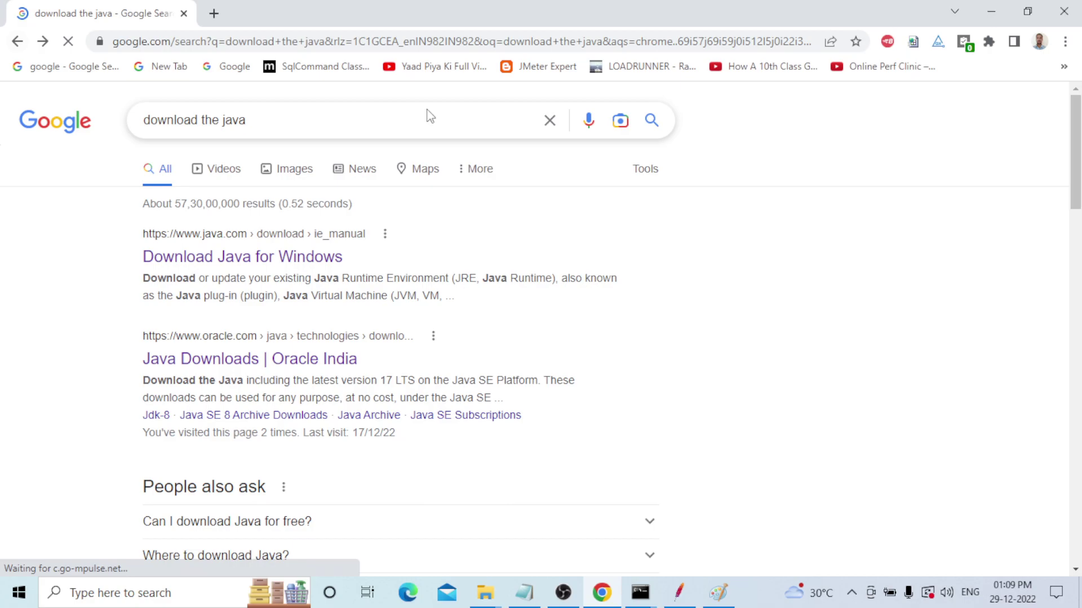
click(549, 120)
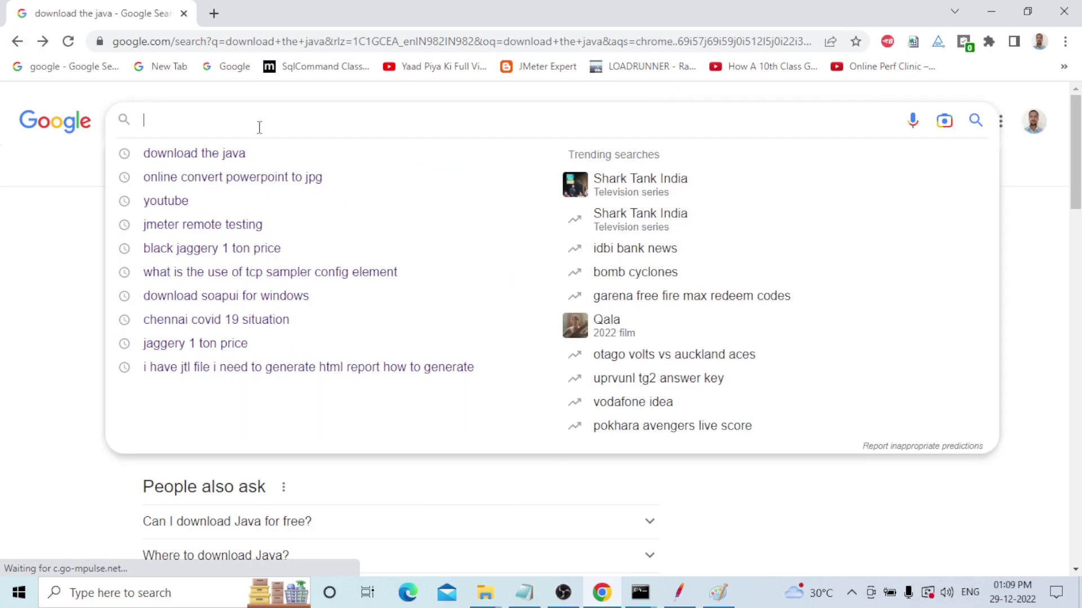
text(jmeter )
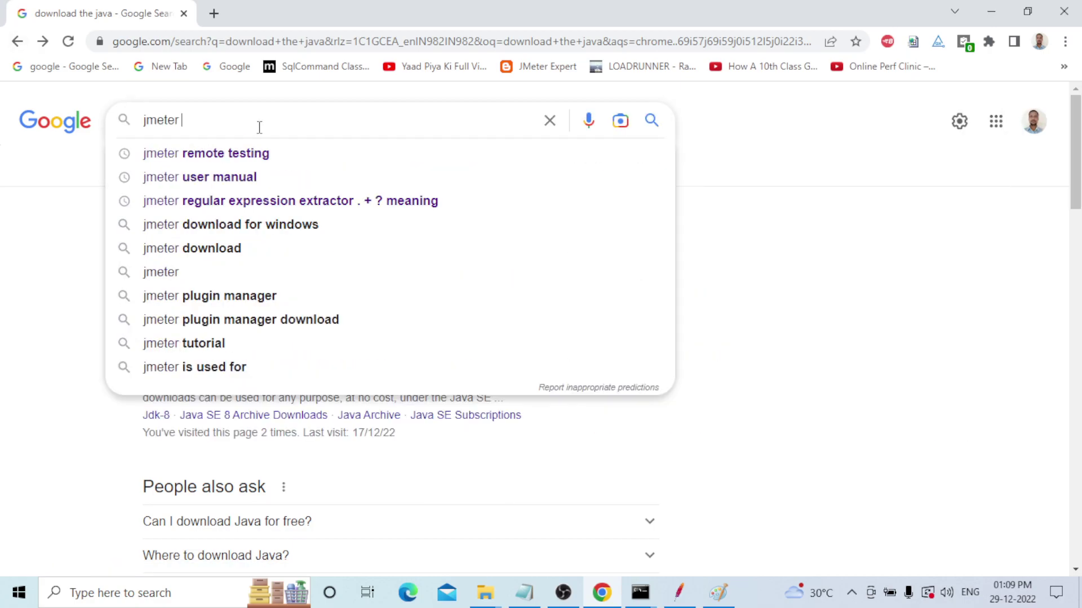
text(remote)
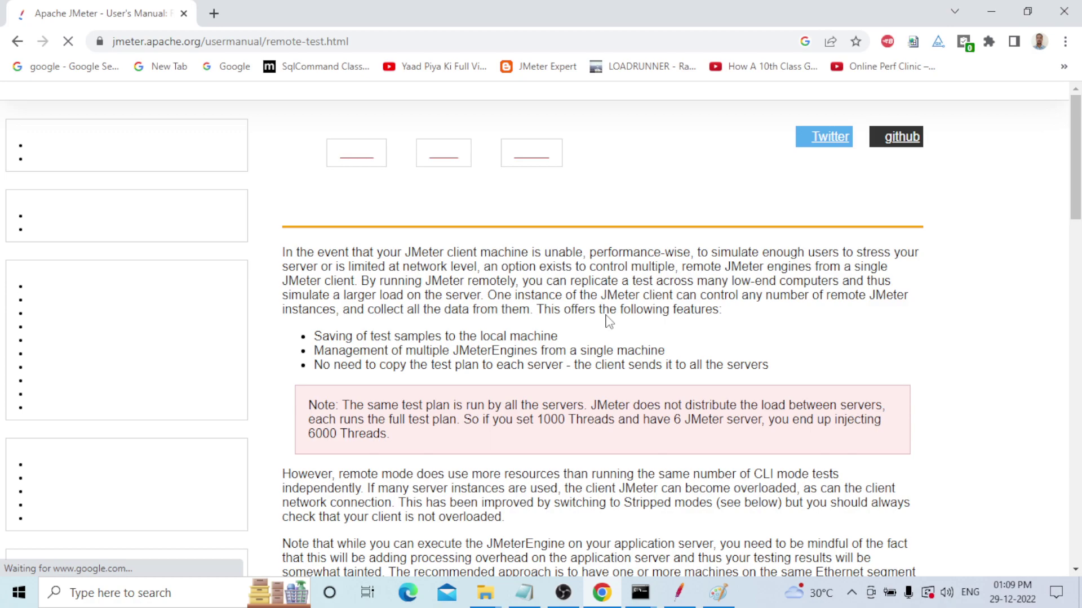
Step: Examine the create-rmi-keystore sample session under 13.1 Setting up SSL, including its full-width lines and the instruction to copy the generated file
scroll(597, 383, down, 15)
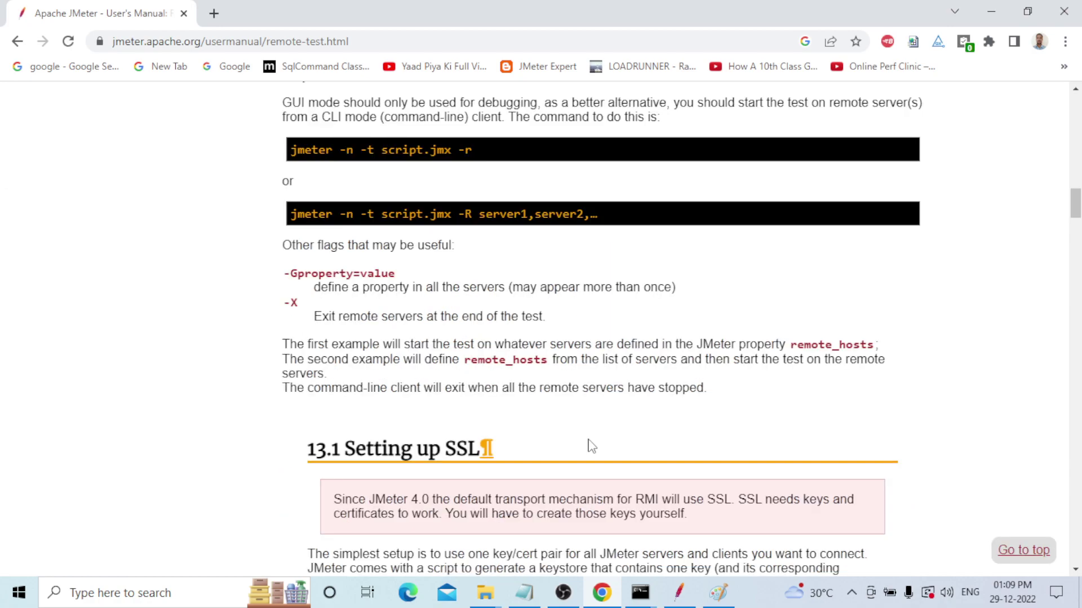
scroll(591, 446, down, 8)
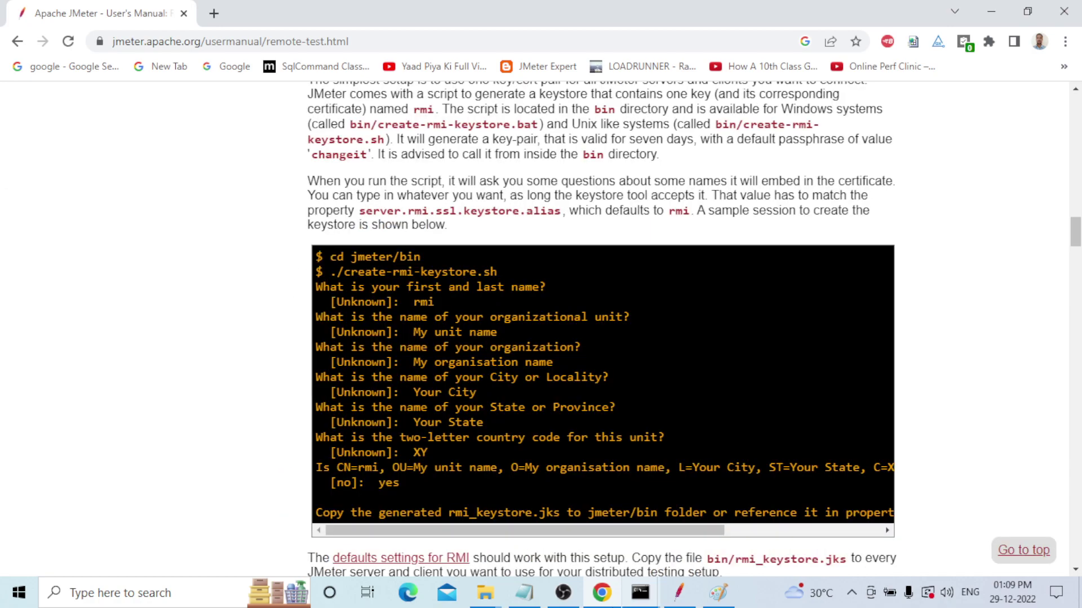
key(alt+Tab)
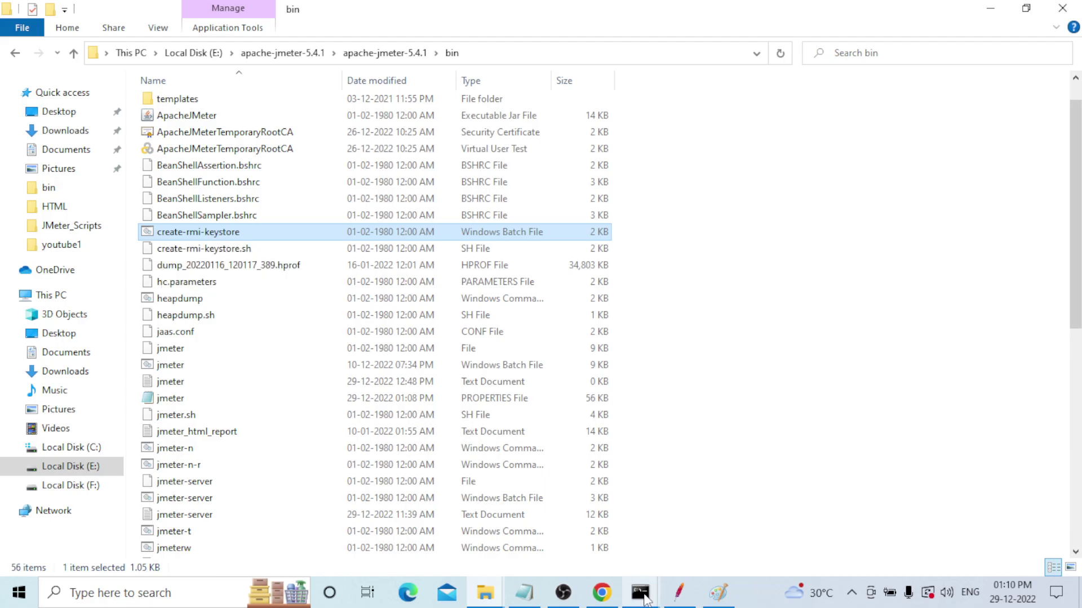
click(601, 592)
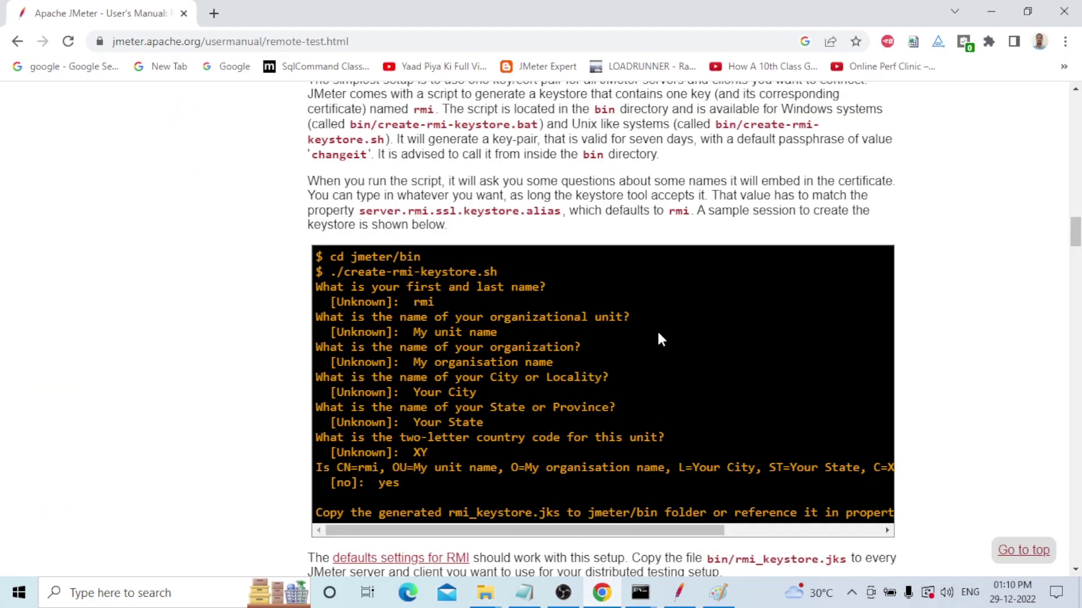
scroll(662, 339, down, 1)
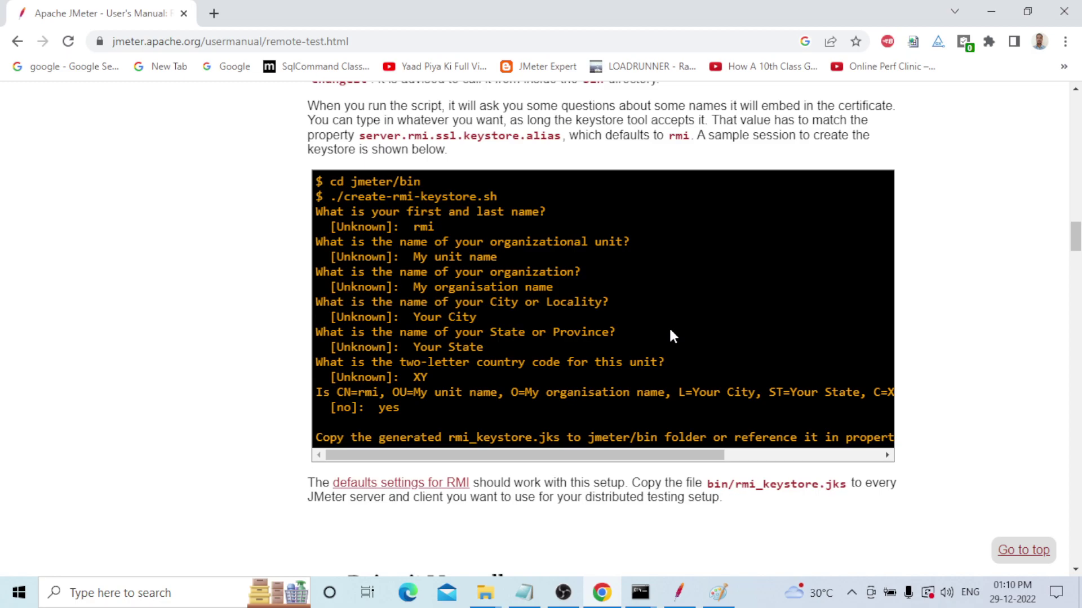
scroll(484, 340, down, 1)
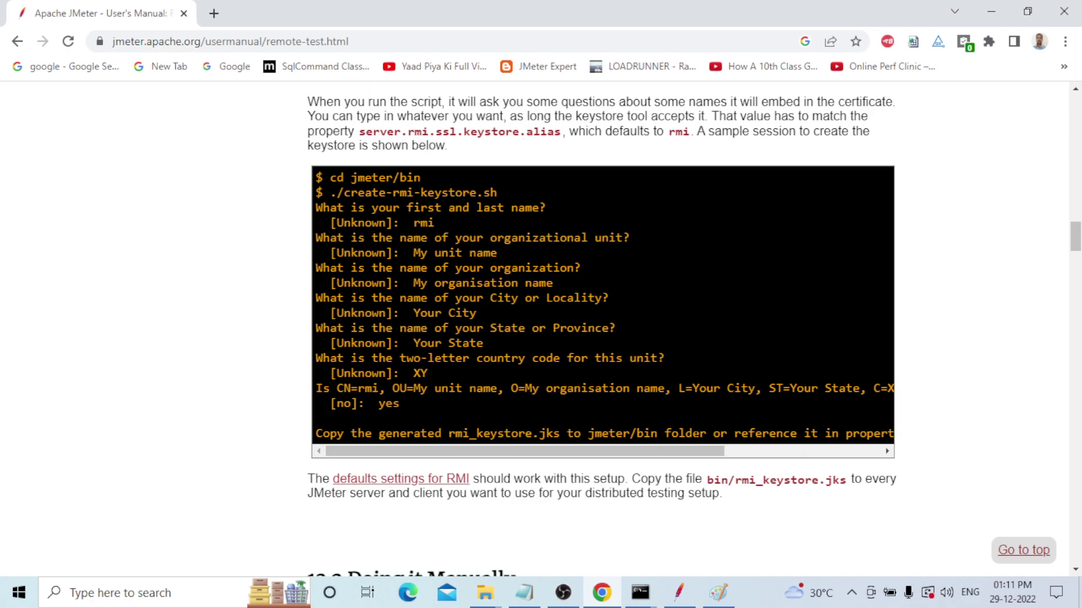
drag(677, 451, 834, 455)
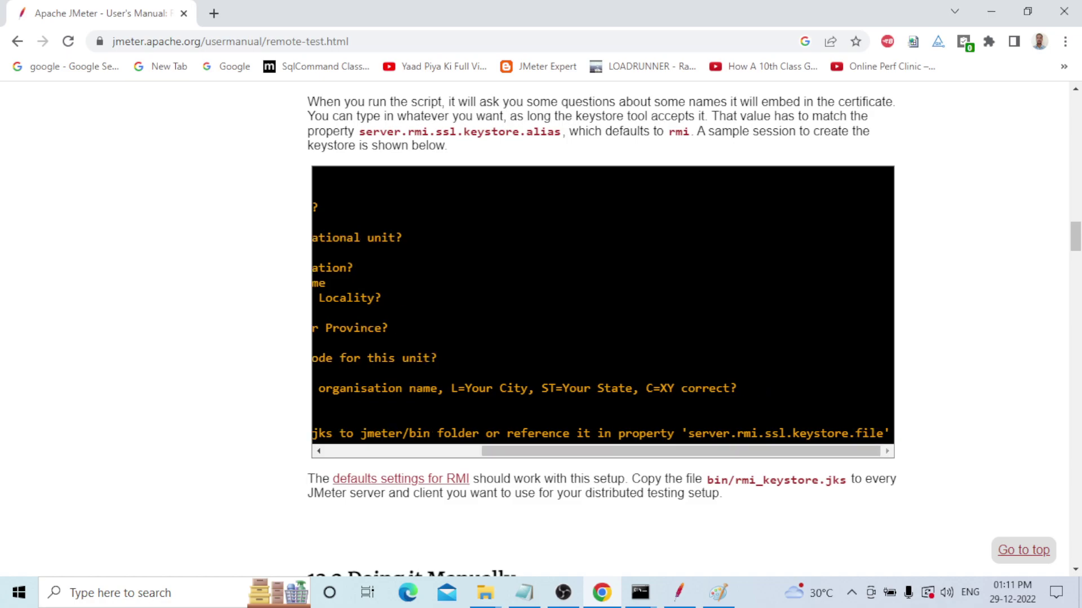
drag(850, 451, 599, 448)
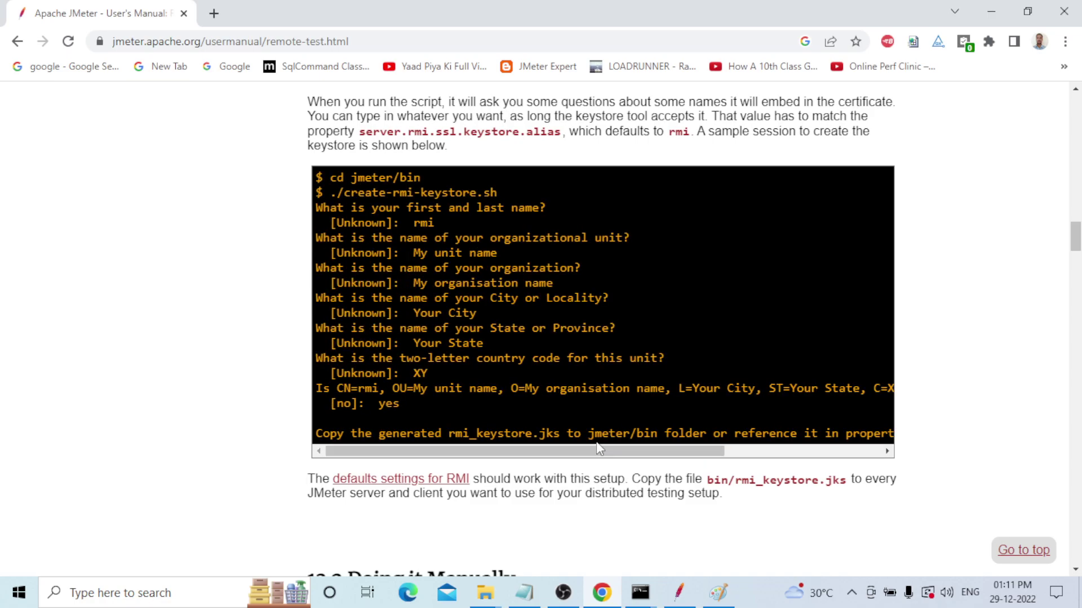
scroll(599, 449, down, 3)
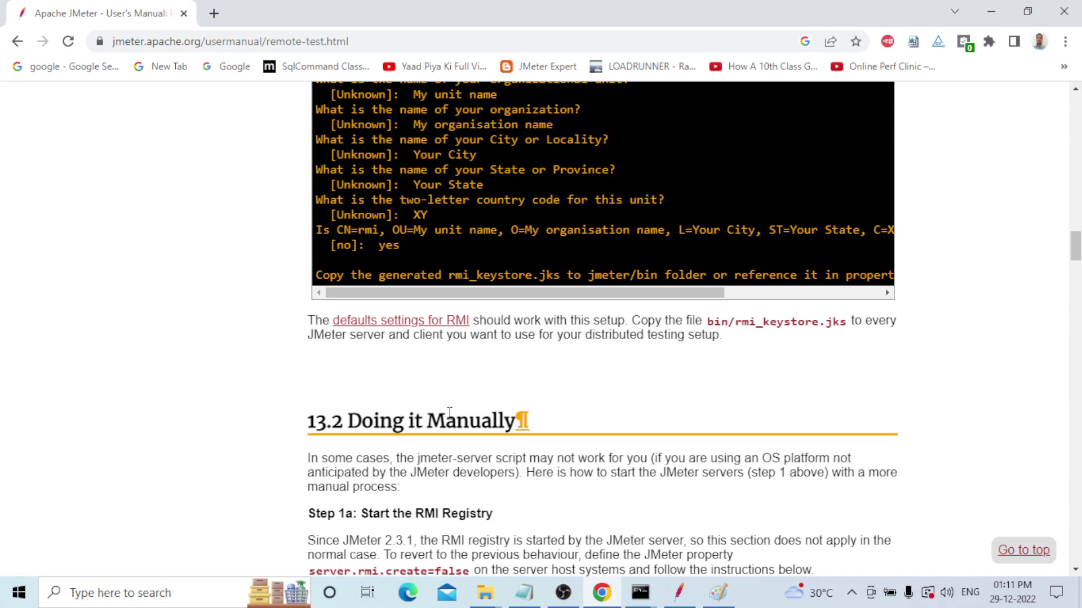
scroll(450, 412, up, 1)
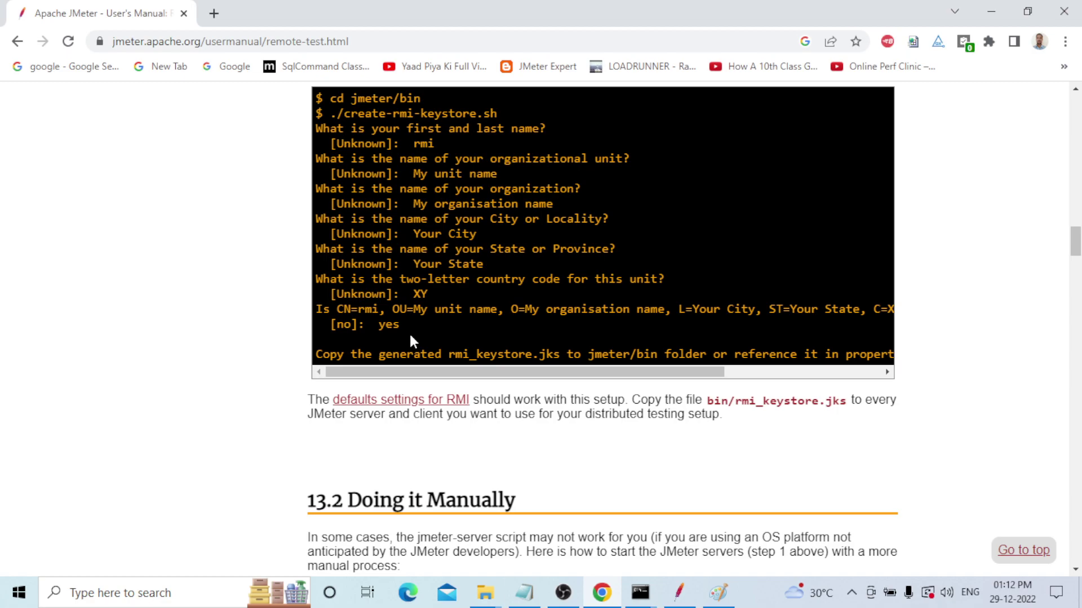
Step: Review the Setting up SSL introduction about the key-pair's validity and highlight the default passphrase value
mouse_move(529, 606)
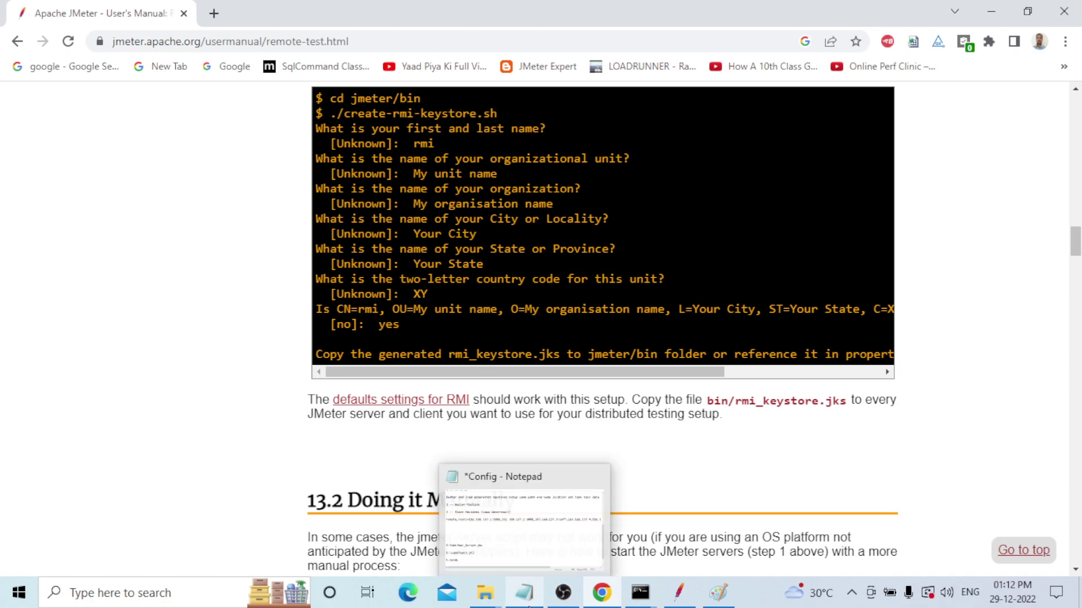
scroll(743, 442, up, 3)
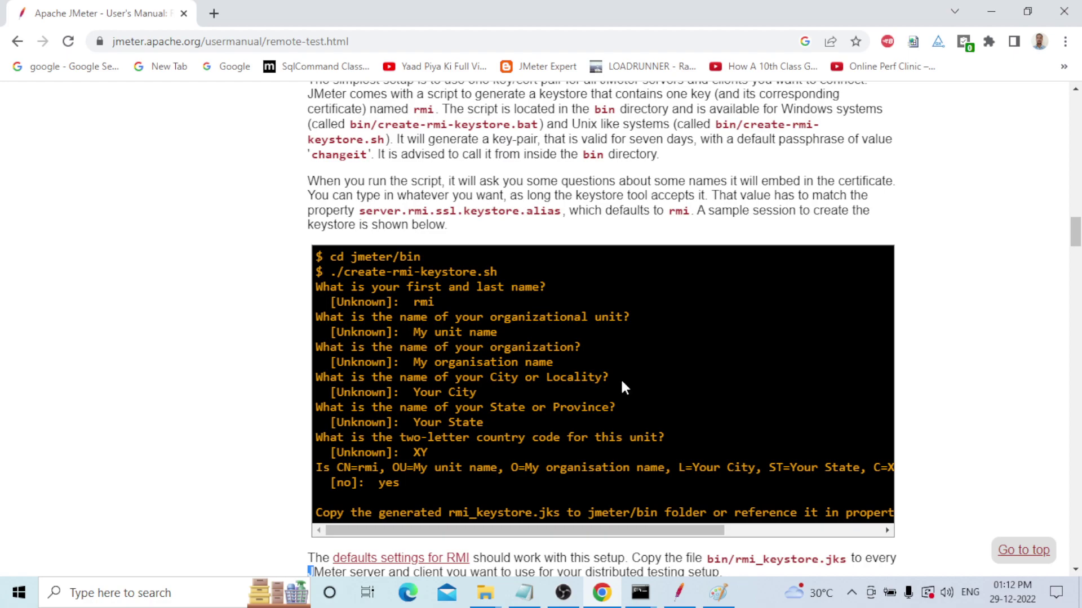
scroll(624, 387, up, 3)
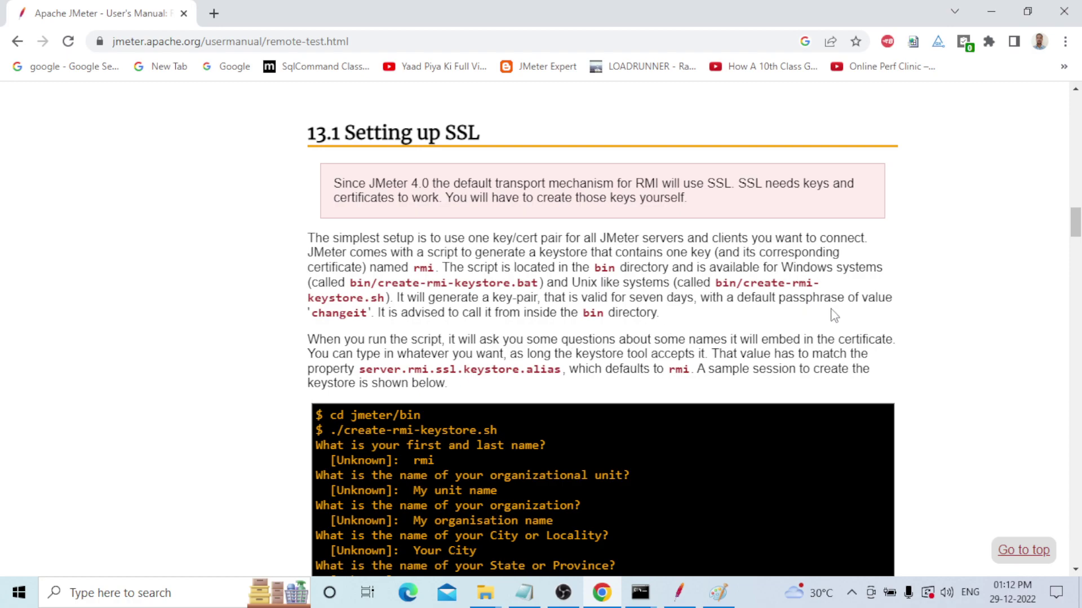
drag(312, 313, 370, 313)
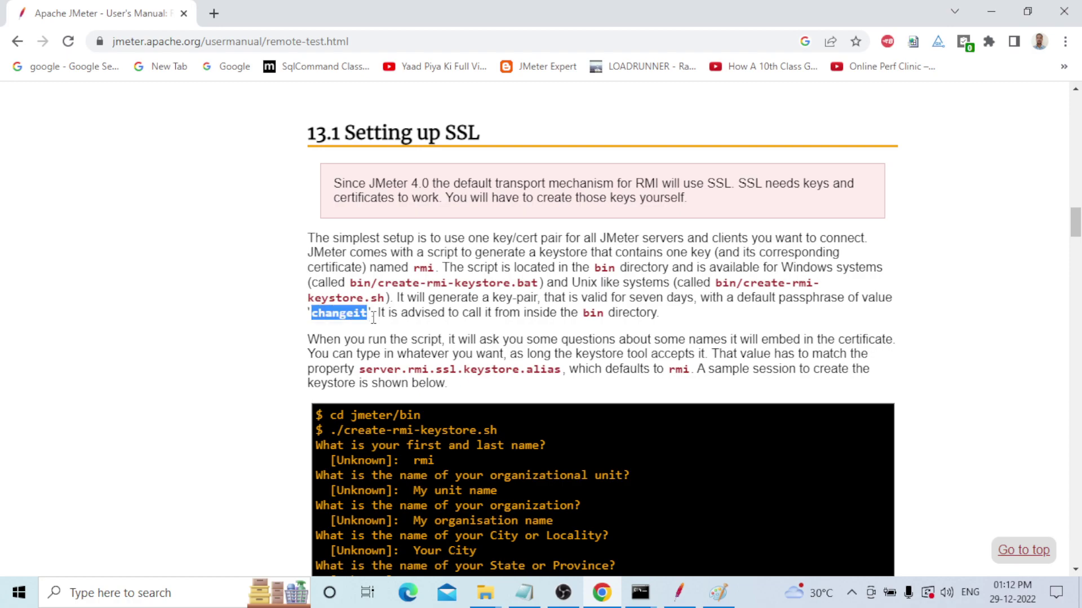
scroll(398, 331, down, 2)
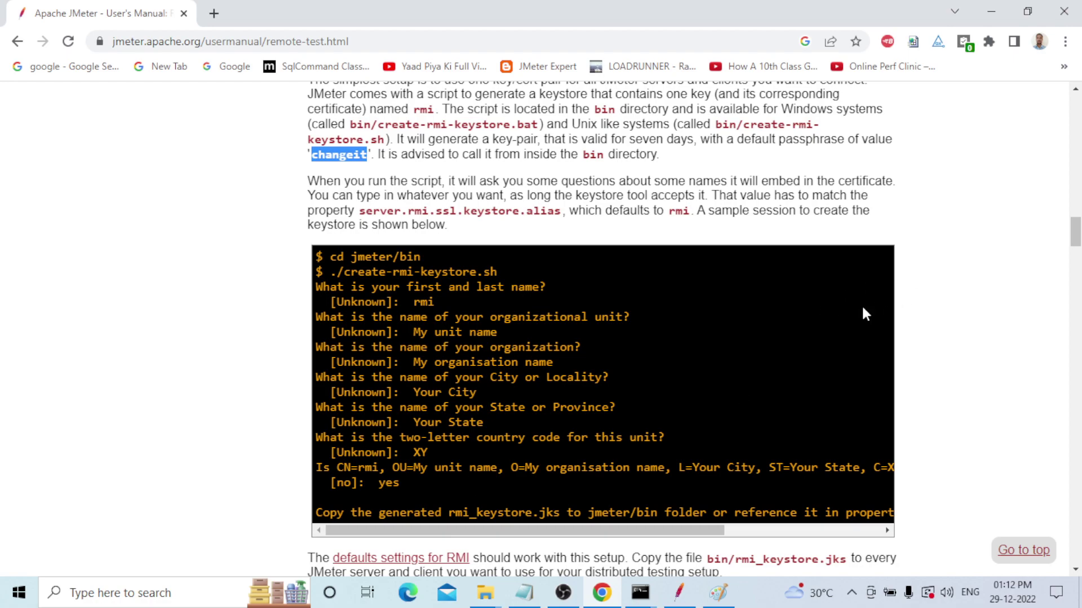
Step: Switch back to the JMeter bin folder in File Explorer, then locate and select the rmi_keystore.jks file
mouse_move(490, 601)
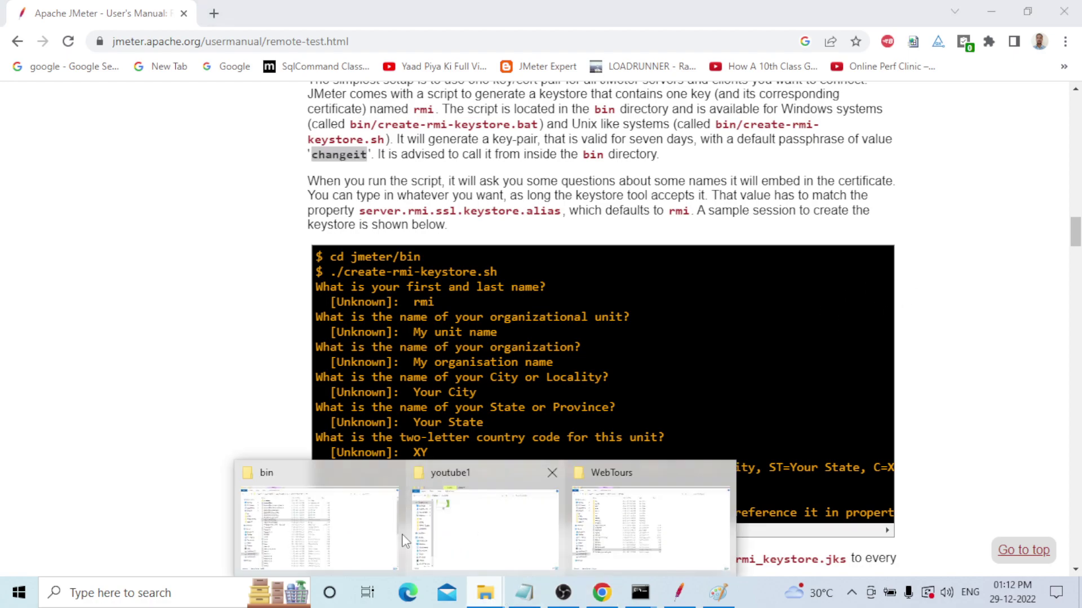
click(357, 529)
scroll(324, 284, down, 4)
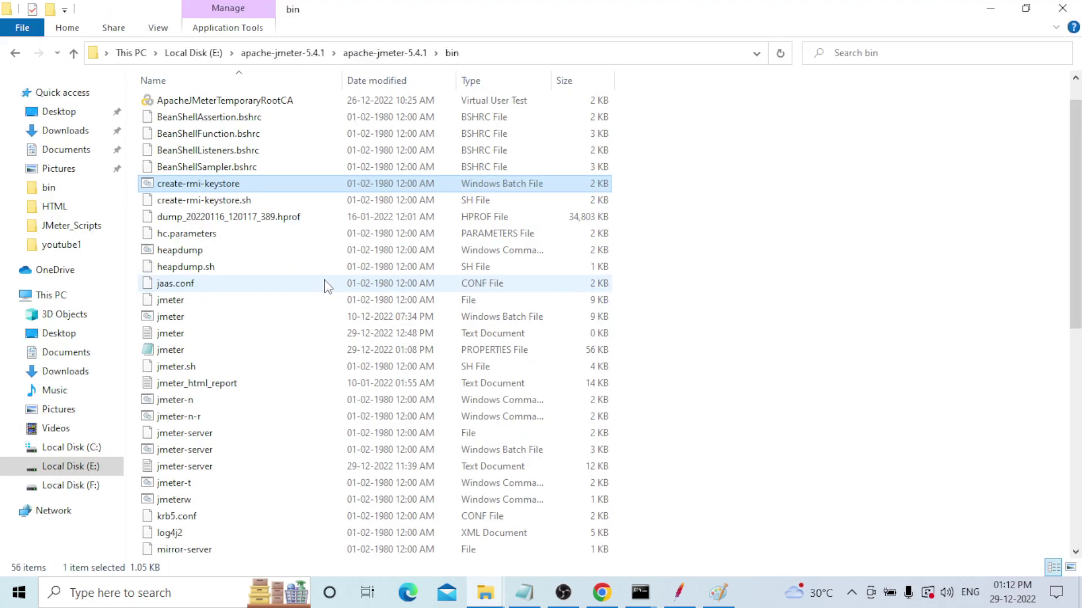
scroll(333, 288, down, 4)
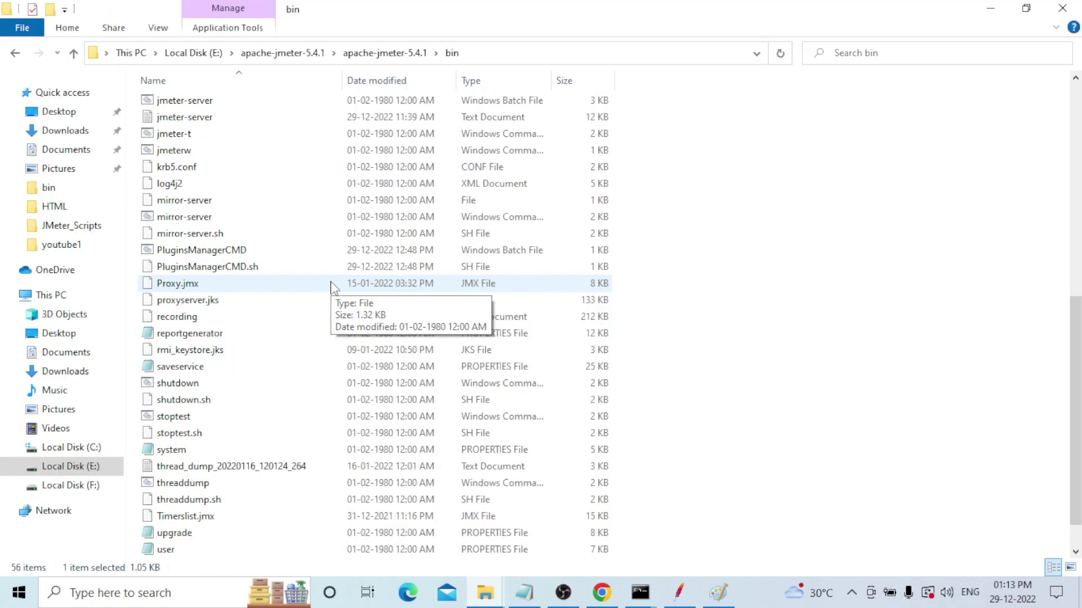
click(191, 350)
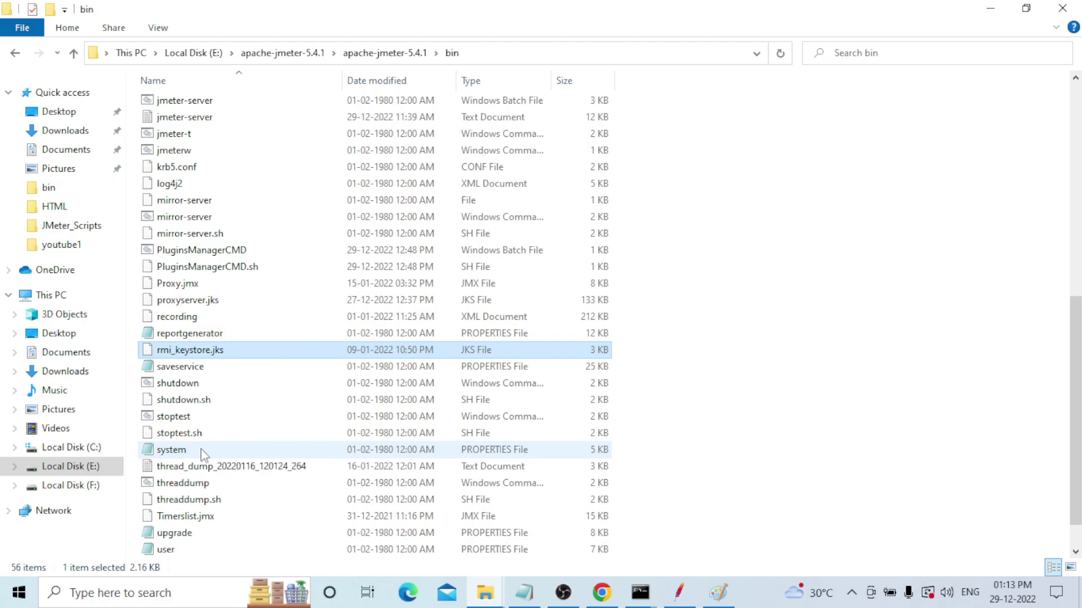
Step: Open the system properties file from the bin folder, examine its SSL, Kerberos and keytool settings, and close it
click(293, 452)
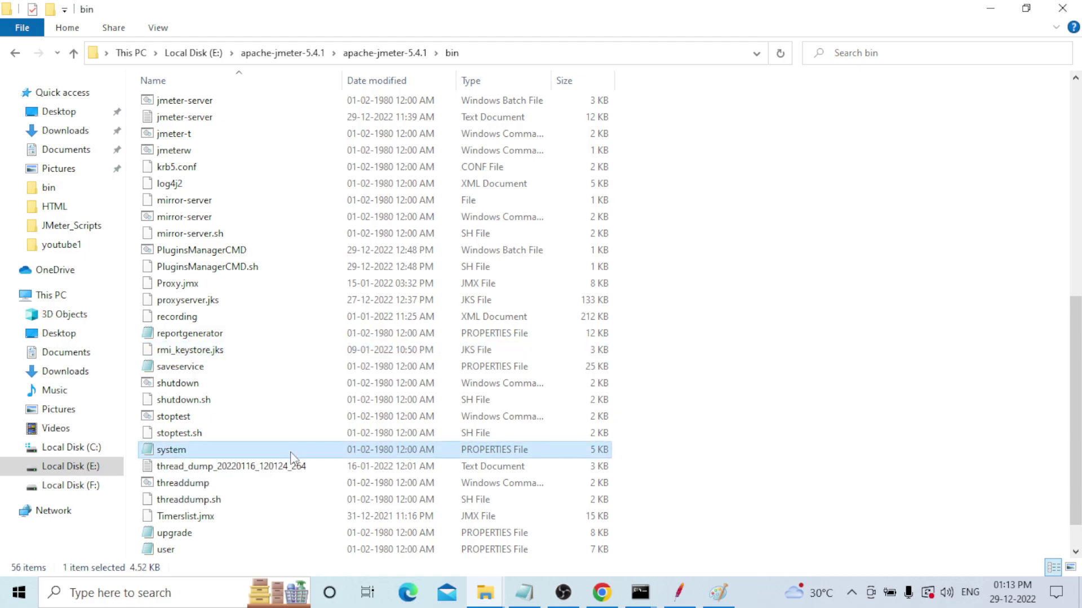
double_click(292, 451)
scroll(698, 272, down, 4)
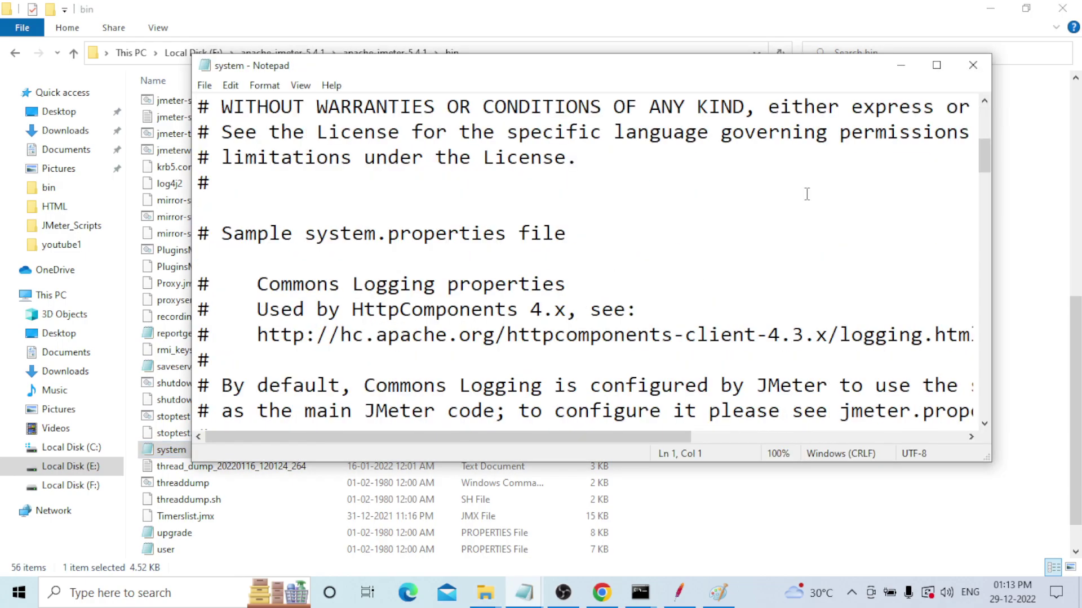
click(937, 64)
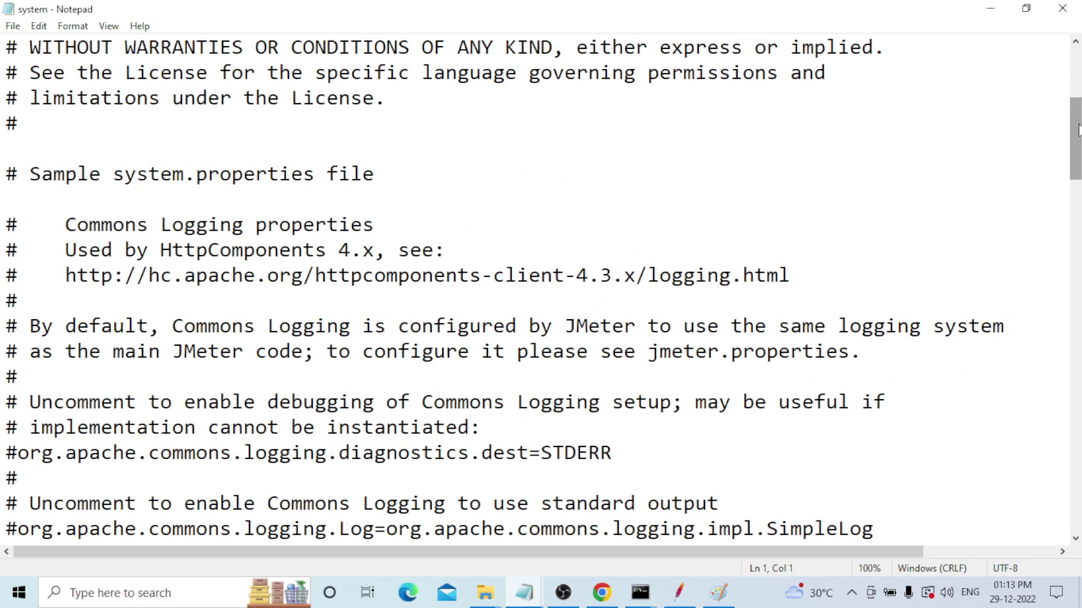
drag(1077, 131, 1077, 333)
drag(1077, 333, 1079, 482)
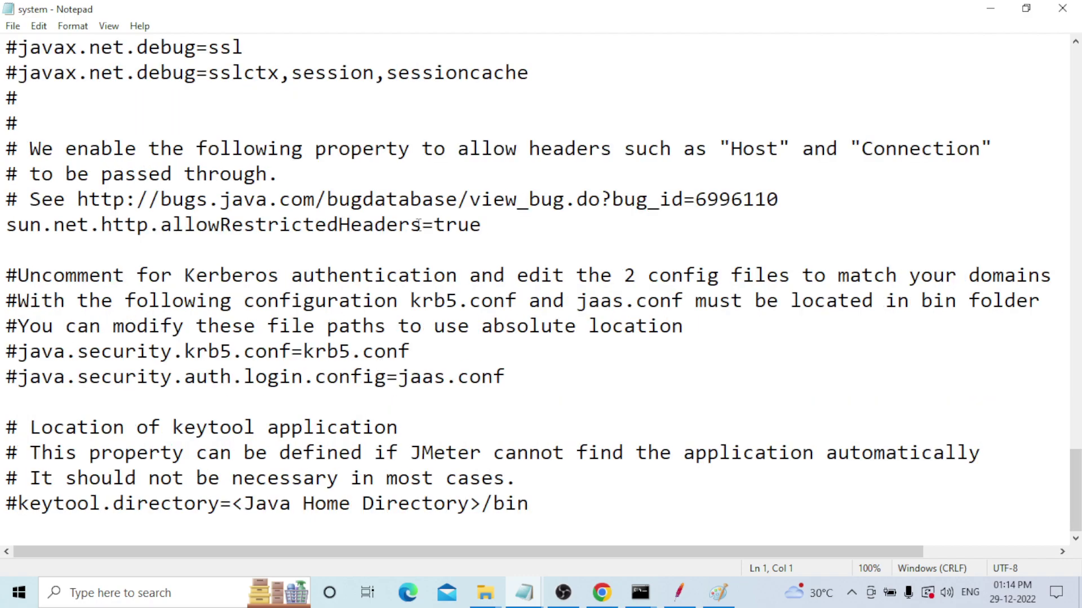
scroll(455, 358, up, 4)
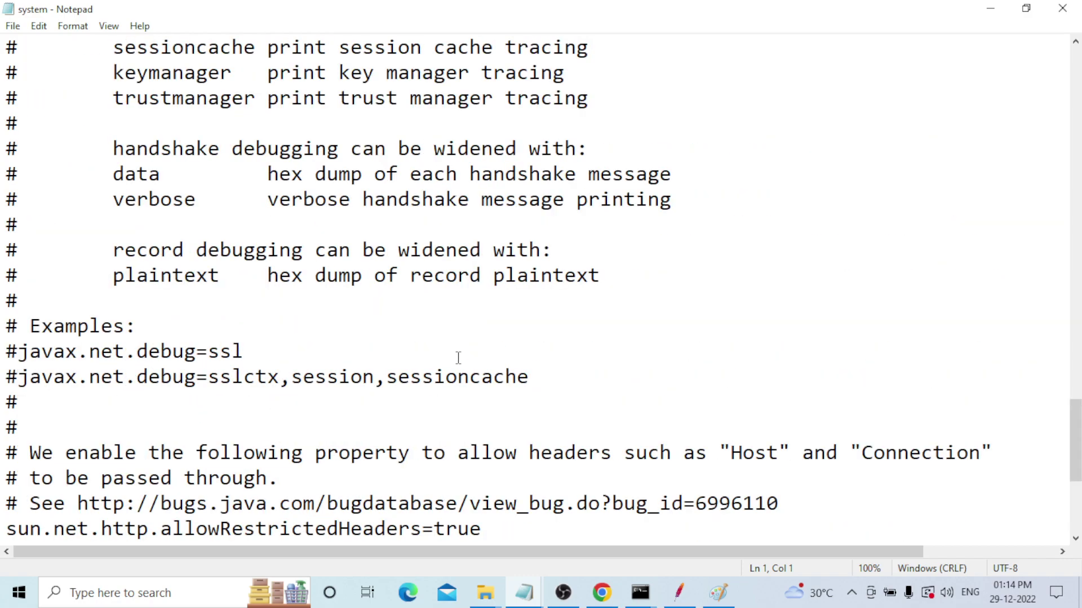
scroll(458, 358, up, 3)
scroll(470, 357, up, 3)
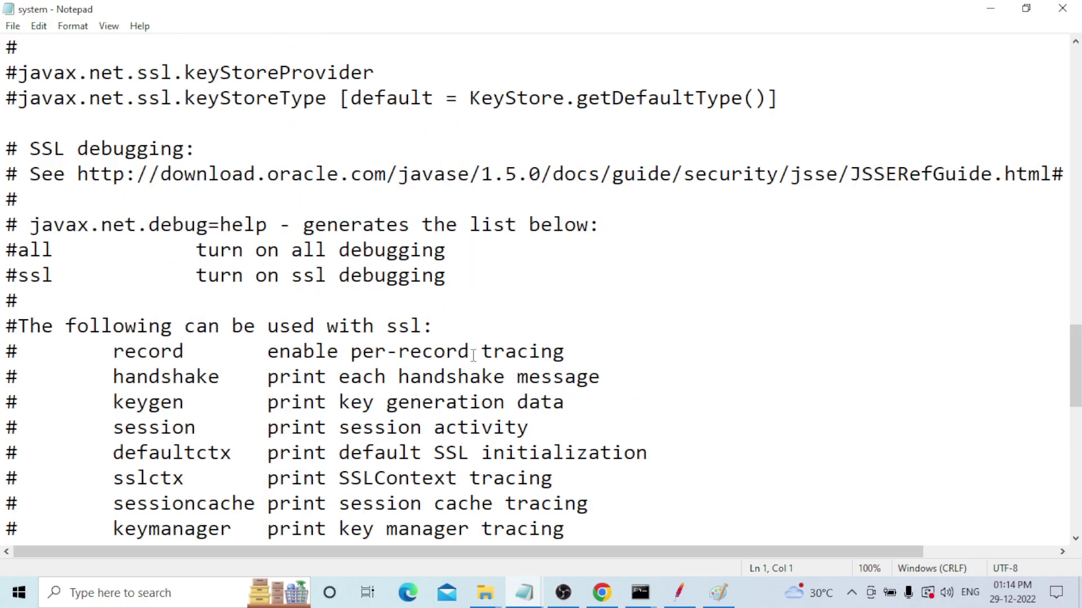
click(1062, 9)
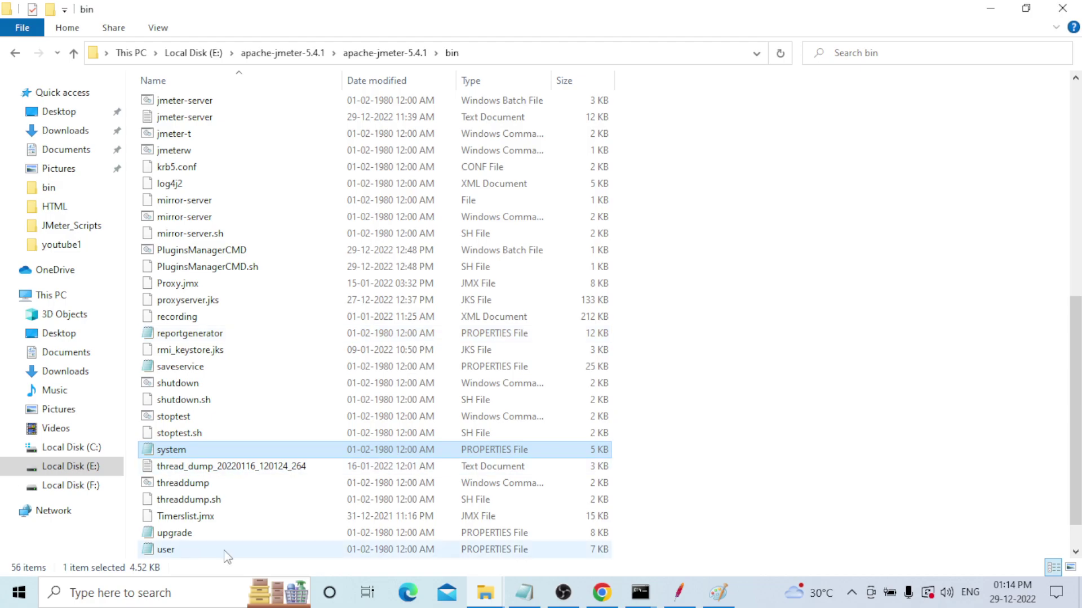
Step: Open the user properties file and review the keystore, truststore and SSL-disable settings under DISTRIBUTED TESTING CONFIGURATION
double_click(286, 550)
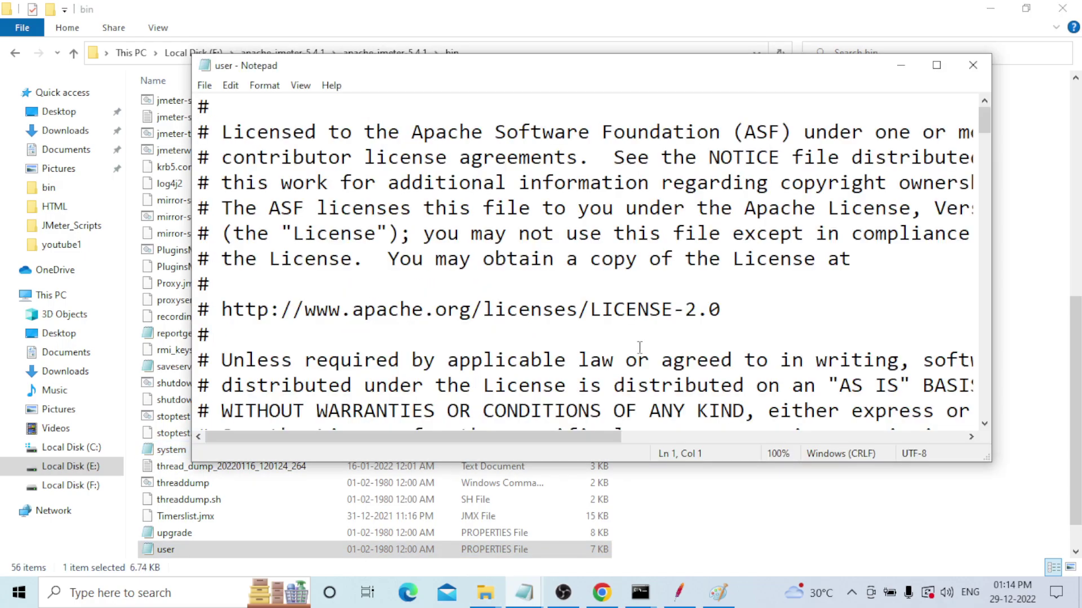
click(937, 66)
drag(1076, 83, 1078, 454)
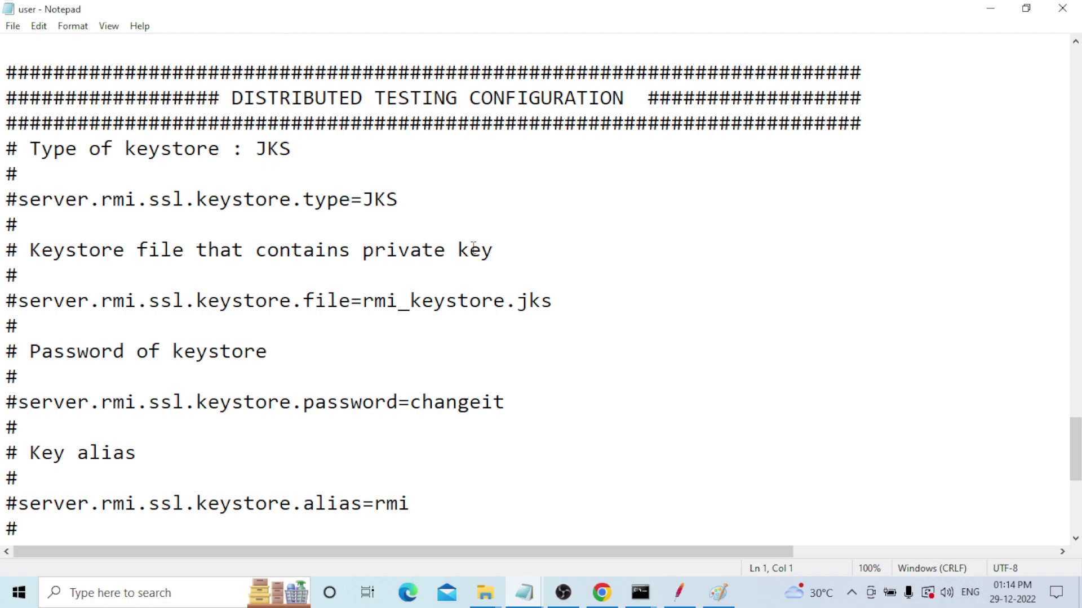
scroll(564, 326, down, 2)
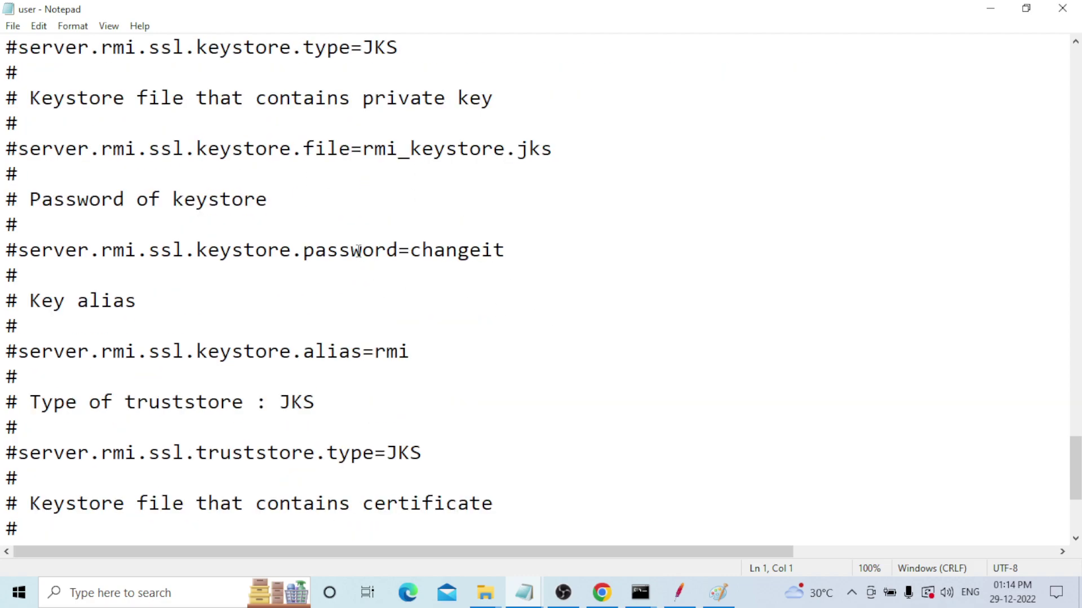
drag(18, 249, 388, 248)
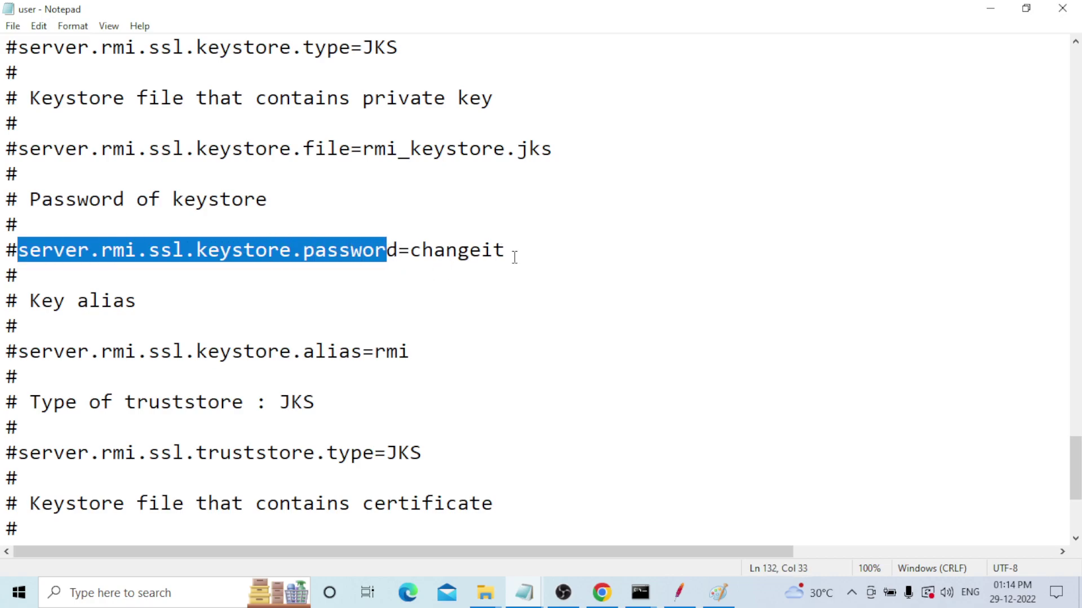
scroll(536, 258, down, 1)
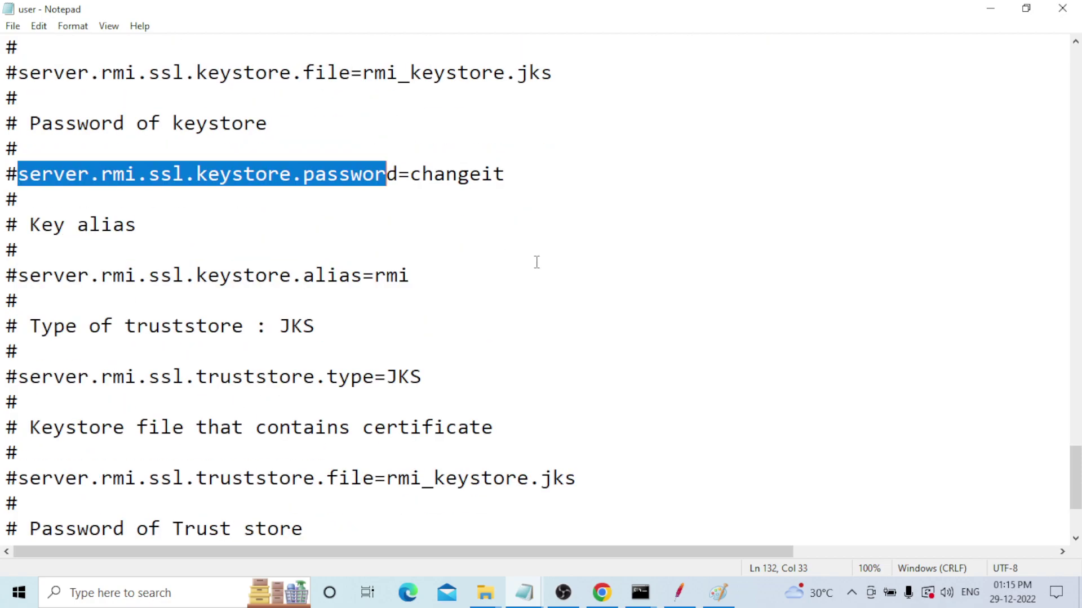
scroll(538, 262, down, 1)
scroll(538, 262, down, 1)
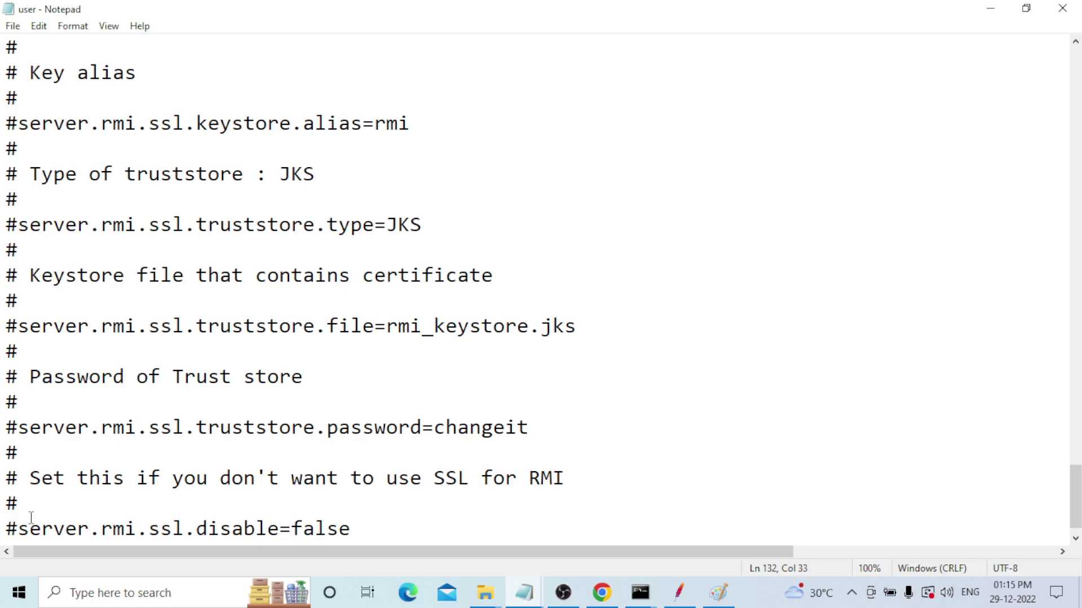
drag(19, 528, 3, 528)
click(421, 526)
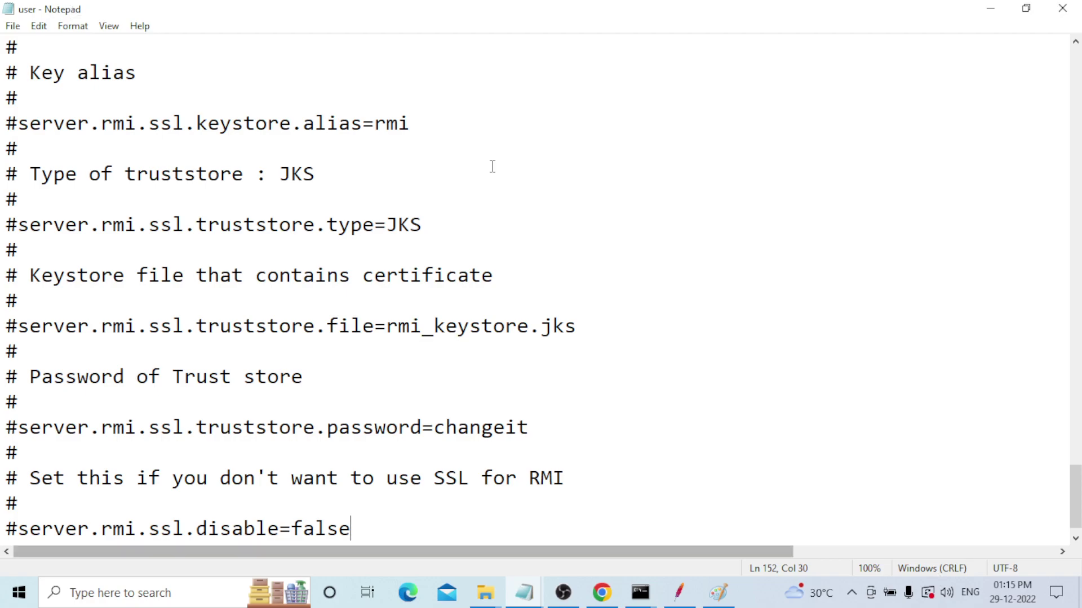
Step: Save the user properties file and return to the JMeter bin folder in File Explorer
drag(1075, 514, 1075, 79)
click(12, 26)
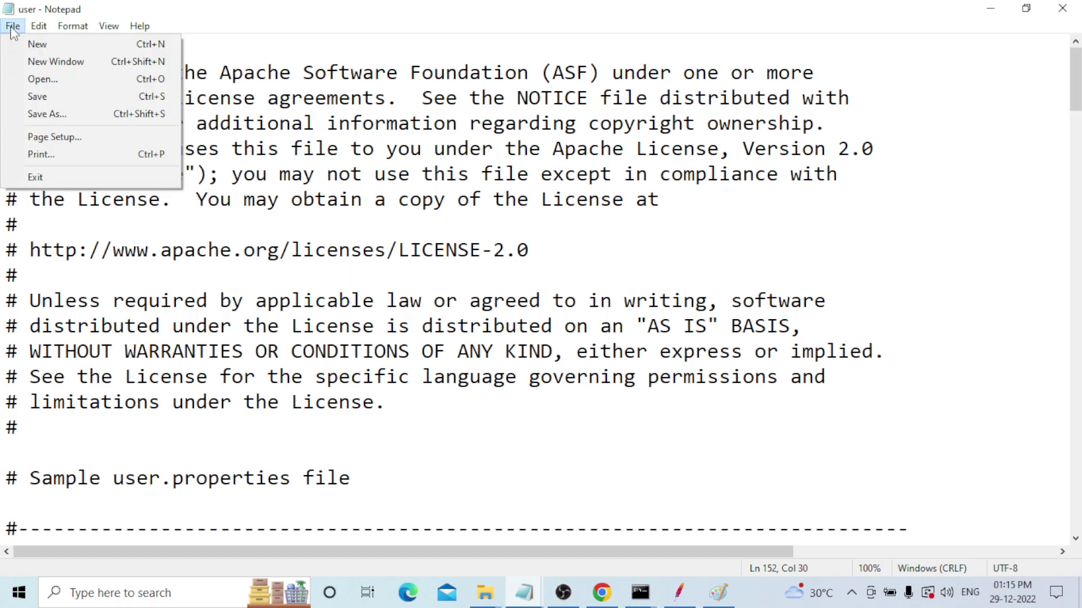
click(36, 97)
key(alt+Tab)
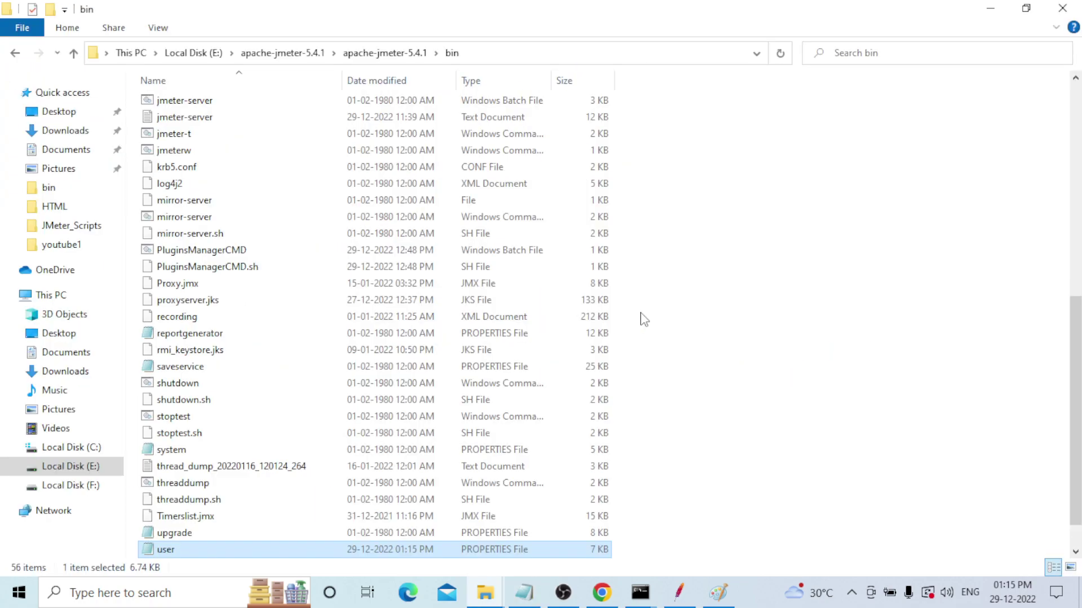
Step: Switch to the Config notes in Notepad, write system.Properties below the remote_hosts line, and copy its .Properties ending
click(525, 594)
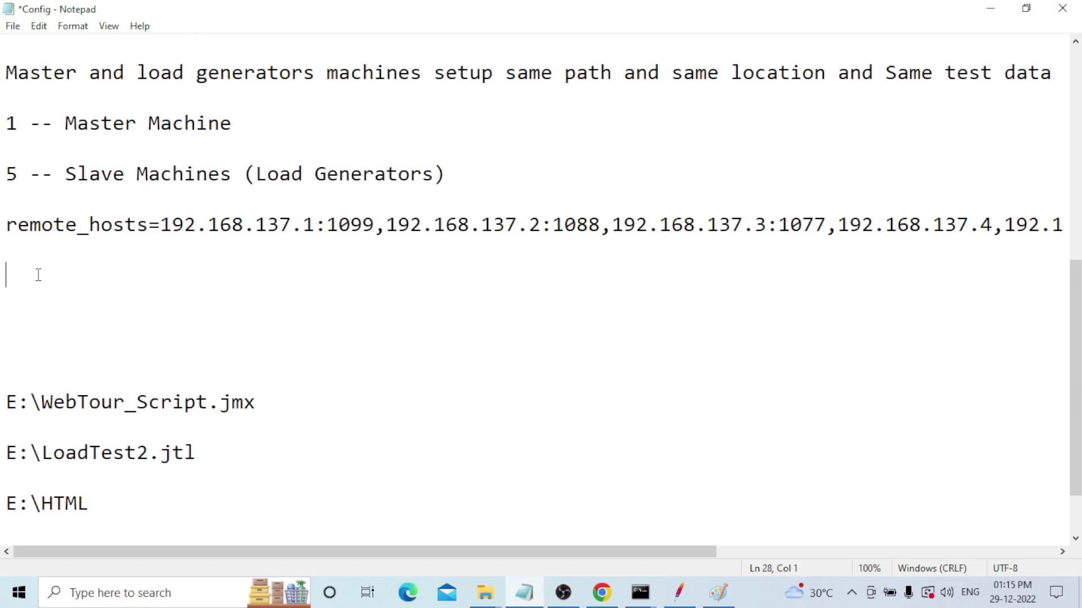
text(system.)
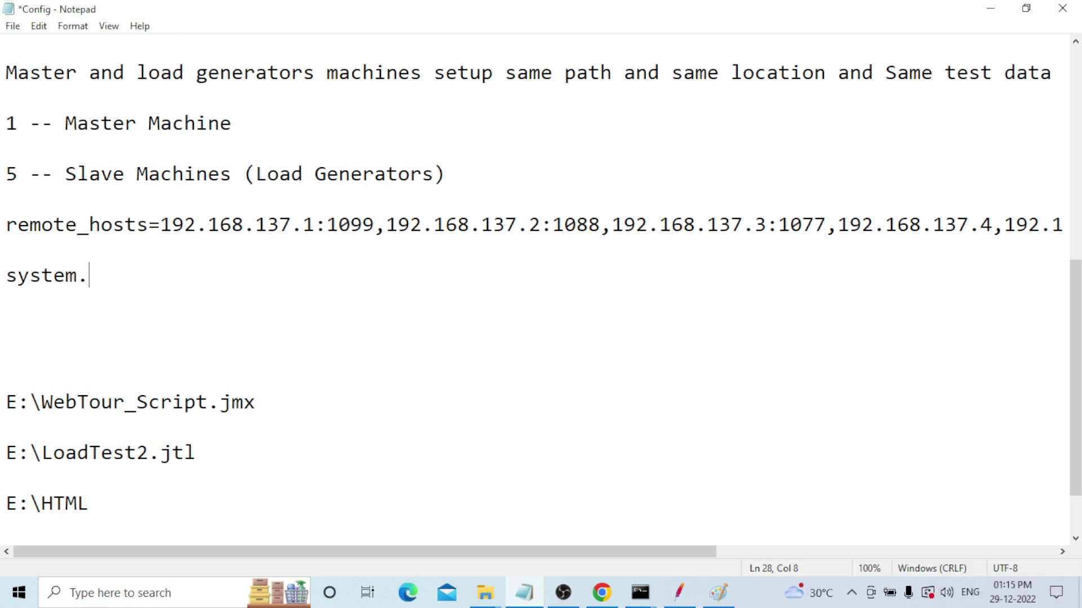
text(Propertie)
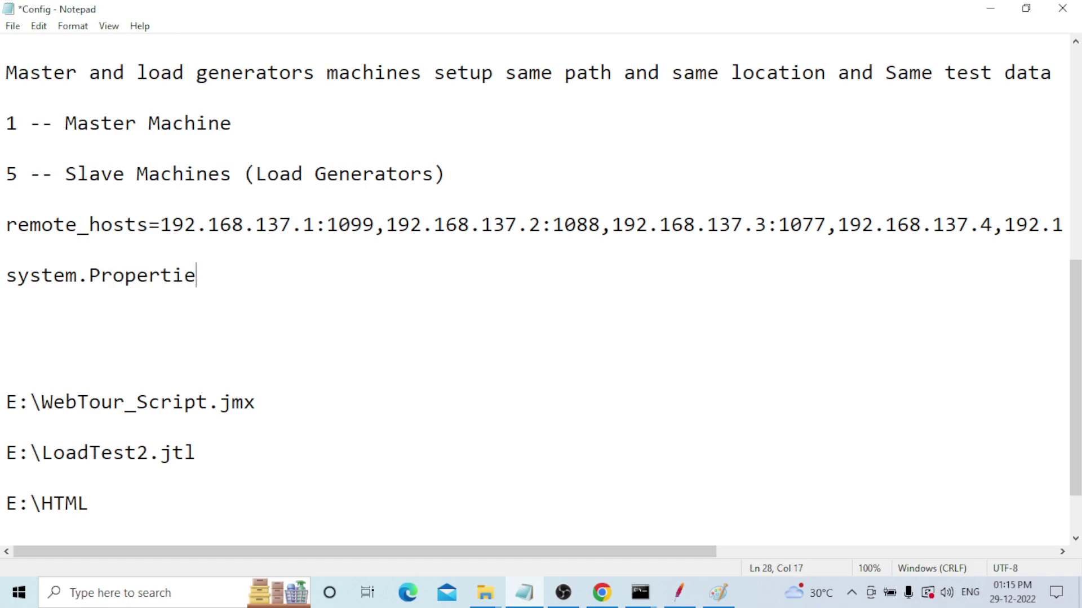
text(s)
key(shift+Left)
key(shift+Left)
key(shift+Left)
key(shift+Left)
key(shift+Left)
key(shift+Left)
key(shift+Left)
key(shift+Left)
key(shift+Left)
key(shift+Left)
key(shift+Left)
key(ctrl+c)
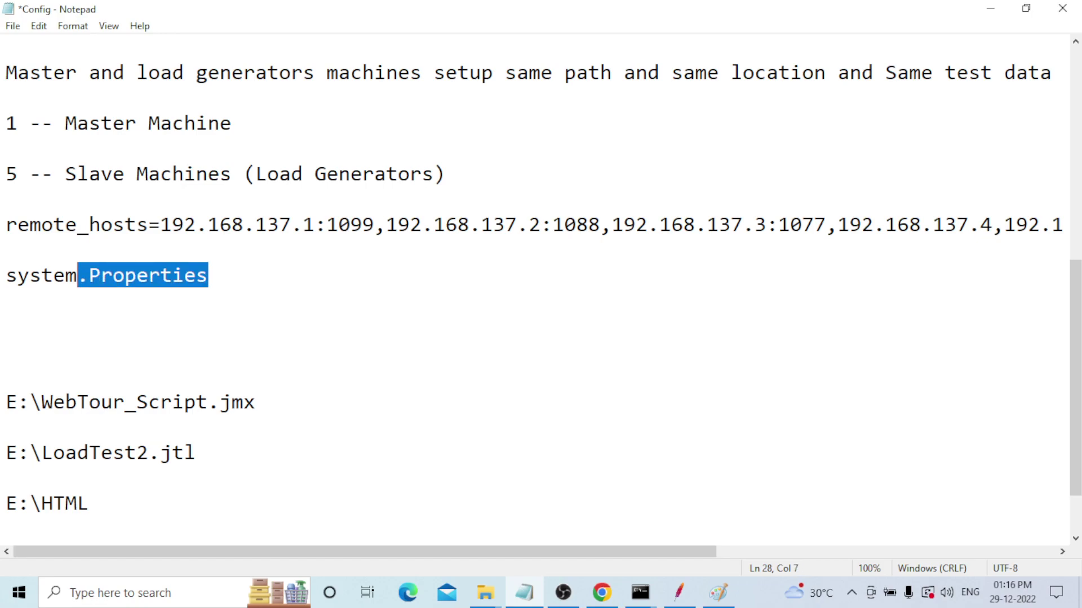
Step: Add User.Properties on a new line directly below system.Properties, reusing the copied ending
key(Right)
key(Return)
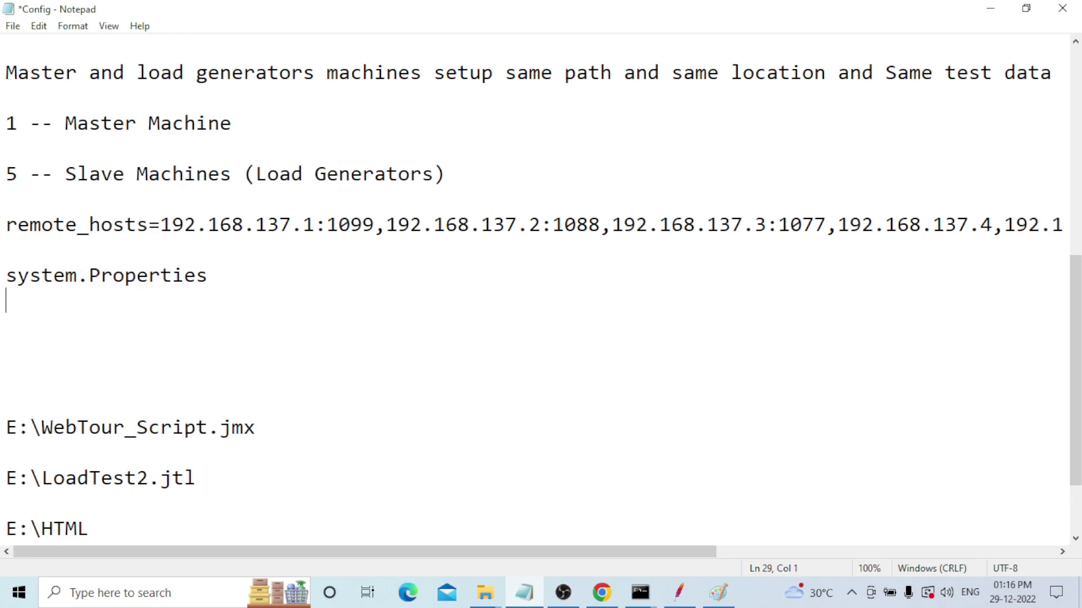
text(User)
key(BackSpace)
text(er.)
key(ctrl+v)
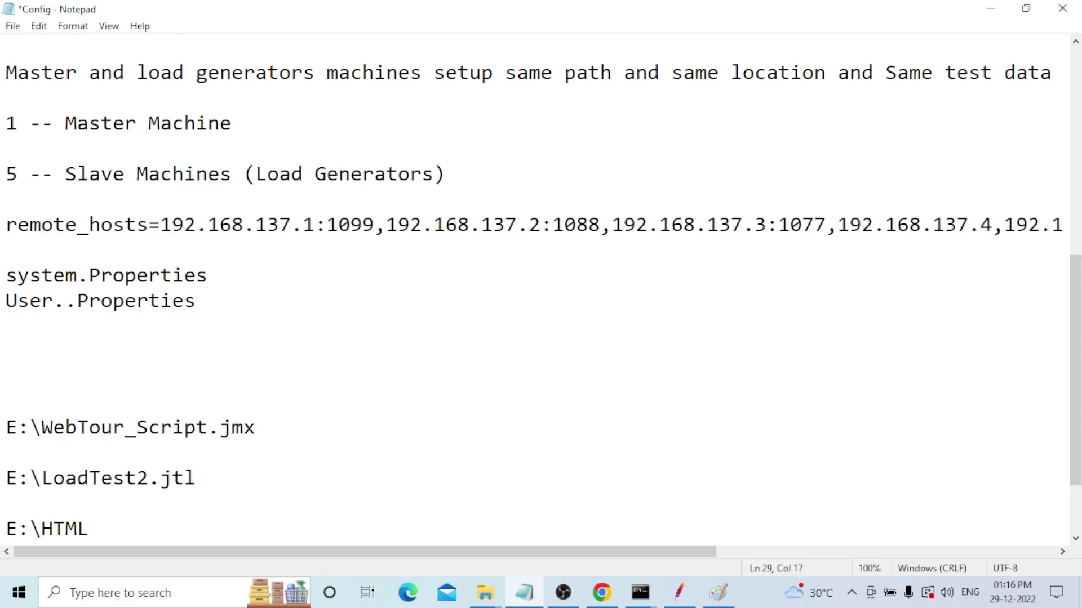
key(BackSpace)
key(BackSpace)
key(BackSpace)
key(BackSpace)
key(BackSpace)
key(BackSpace)
key(BackSpace)
key(BackSpace)
key(BackSpace)
key(BackSpace)
key(BackSpace)
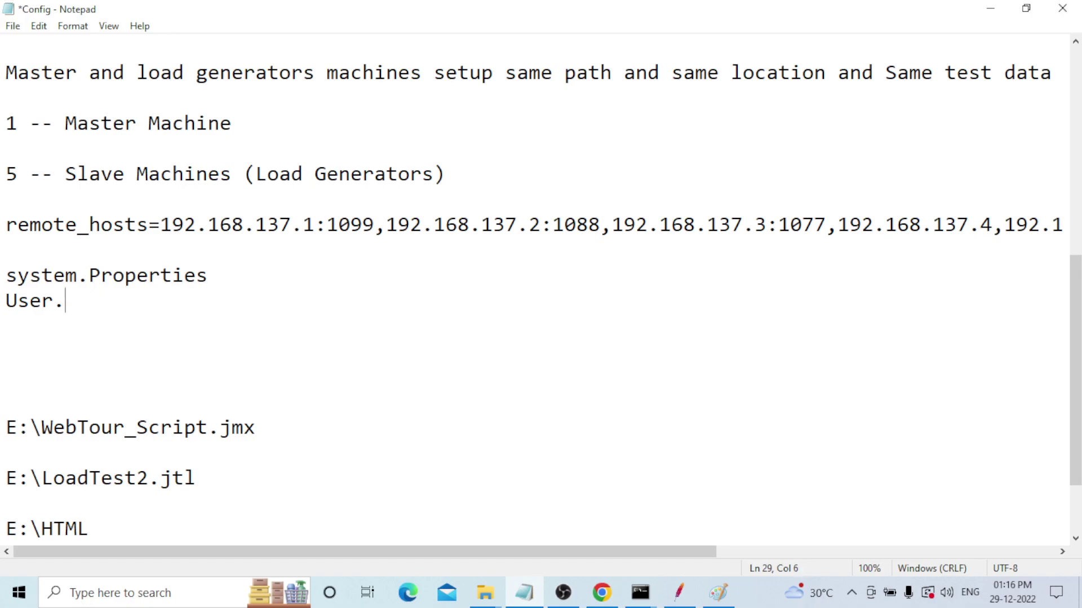
key(BackSpace)
key(ctrl+v)
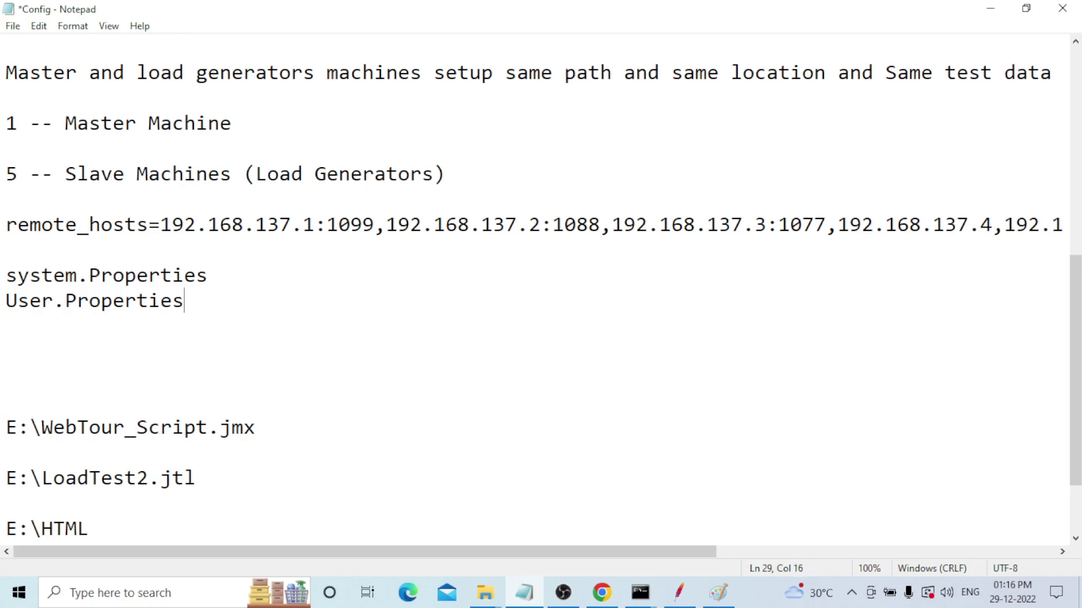
Step: Add JMeter.Properties below User.Properties with a blank line between them, and leave blank space after it
key(Return)
key(Return)
text(J)
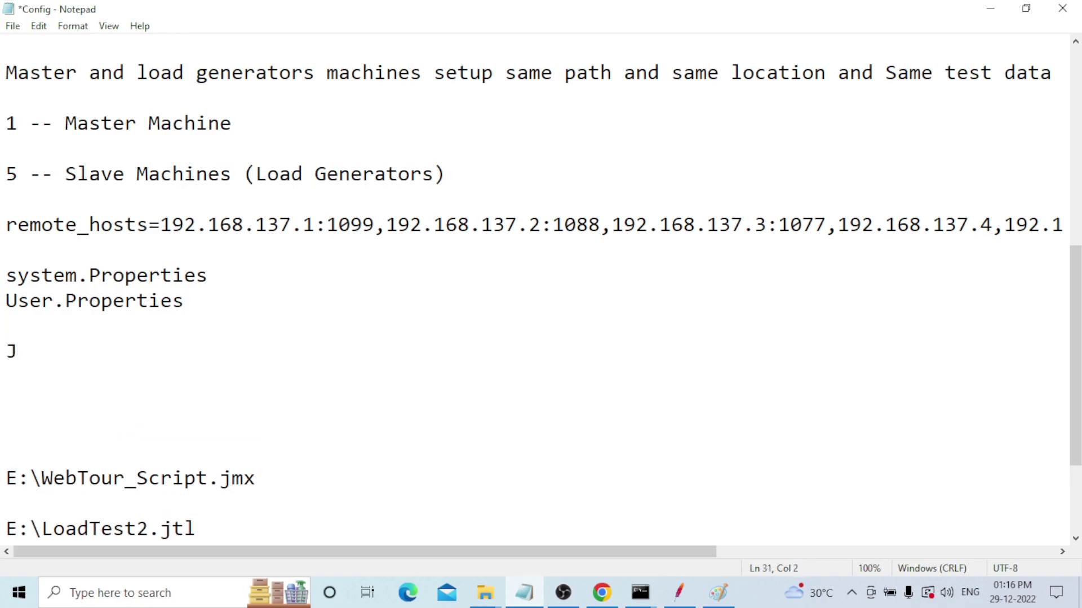
text(Meter)
key(ctrl+v)
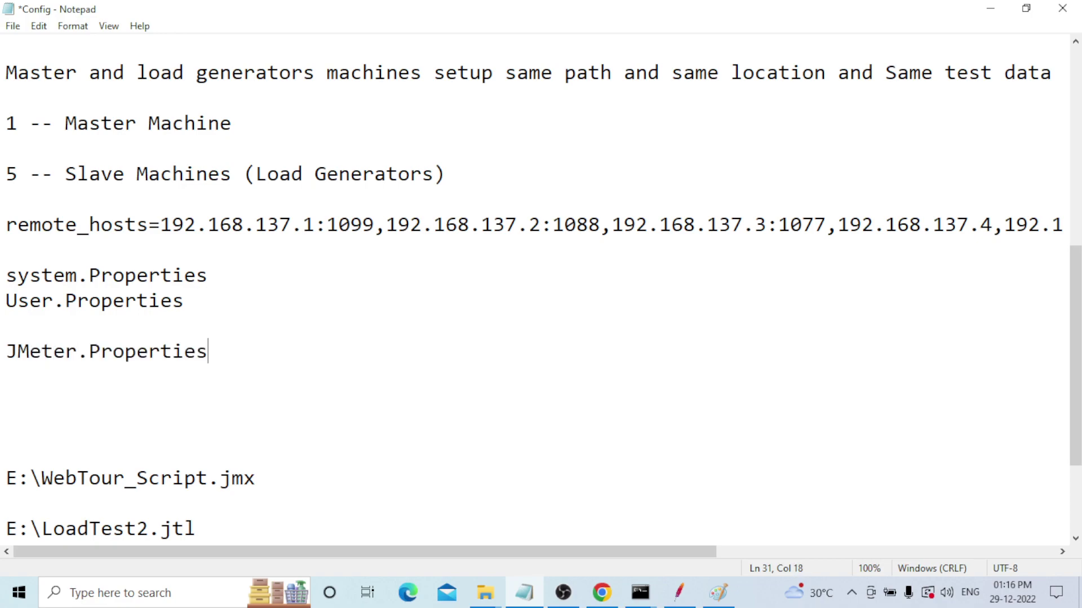
key(Return)
key(Return)
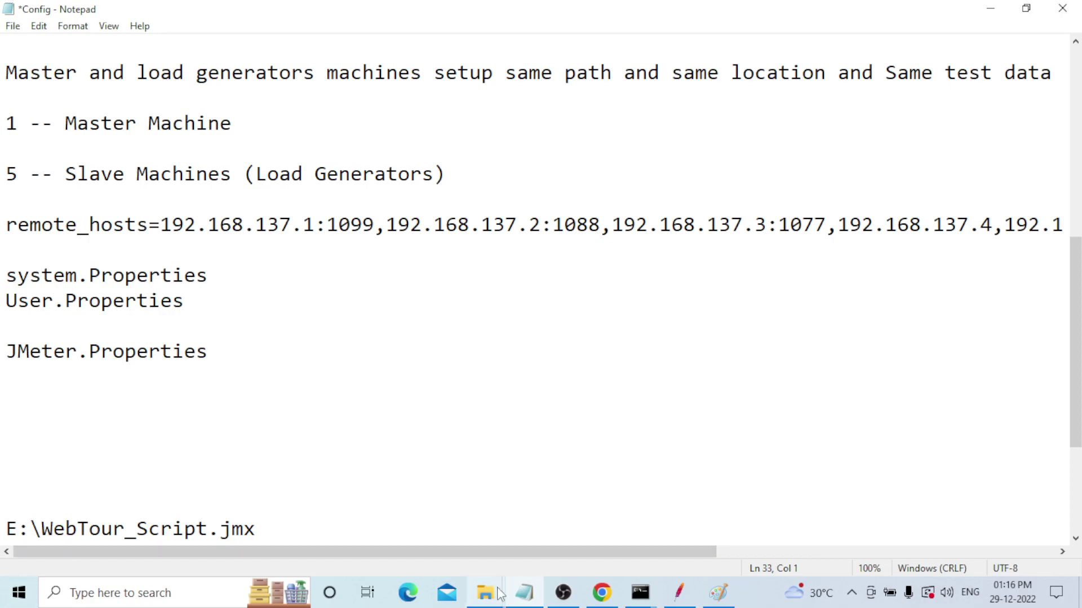
Step: Switch to the bin folder in File Explorer, locate the jmeter Windows batch file, and view its available file actions
mouse_move(494, 594)
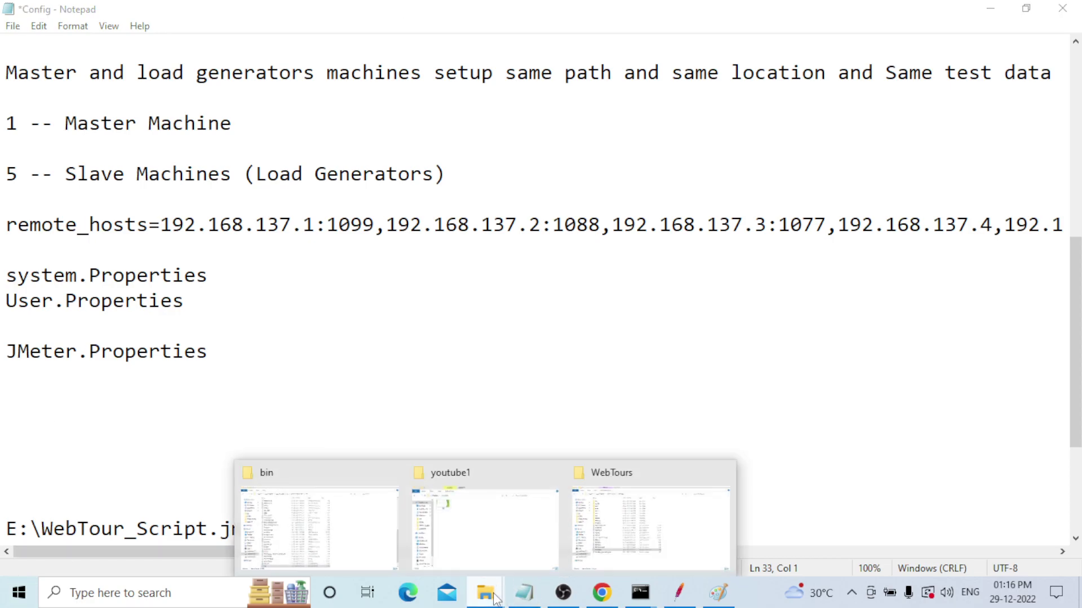
click(350, 527)
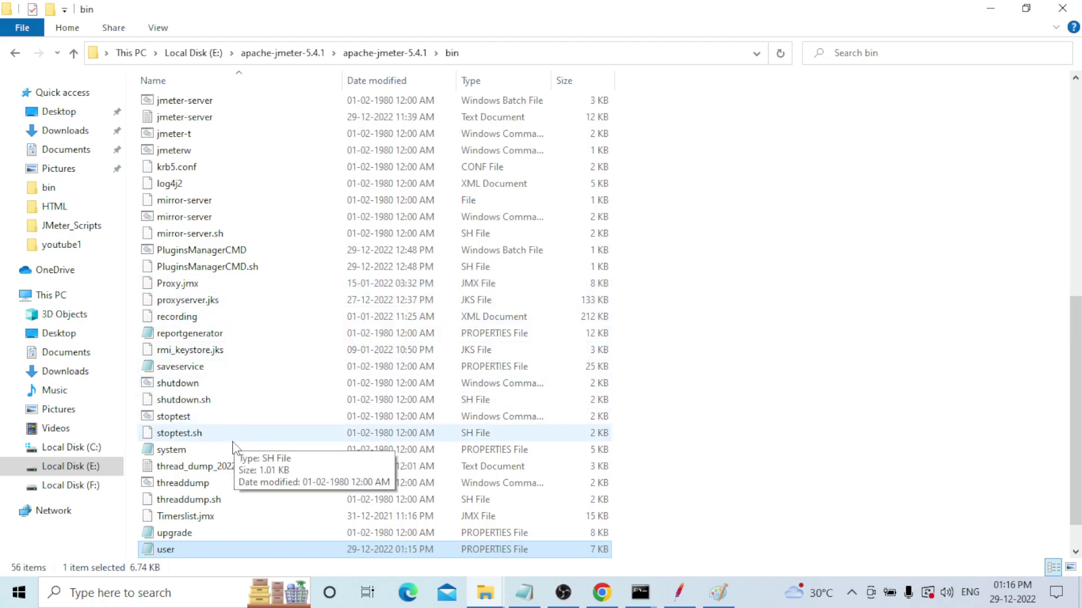
scroll(232, 445, up, 4)
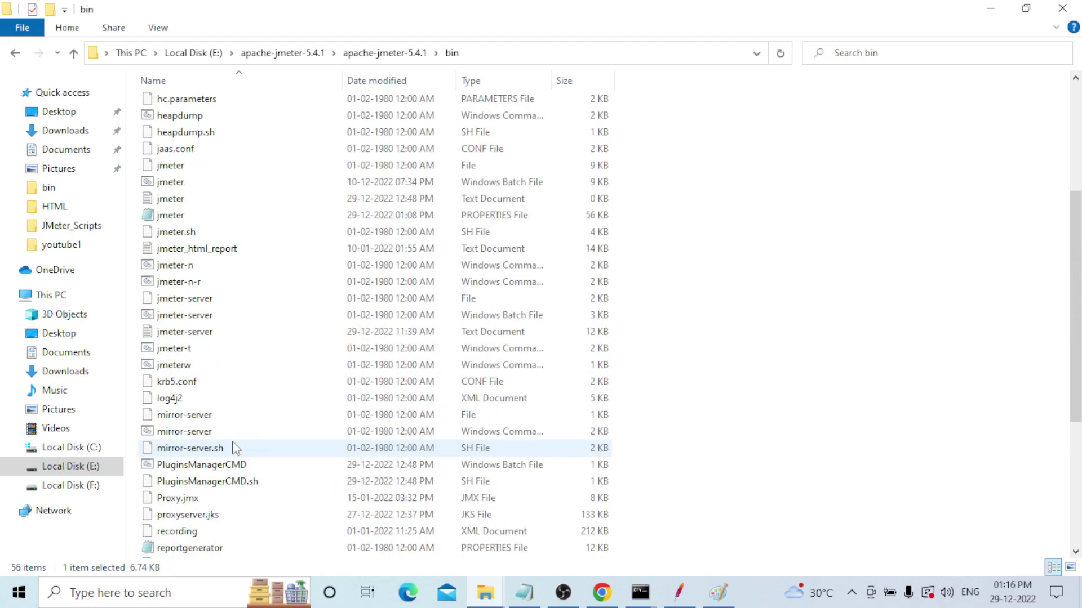
click(216, 185)
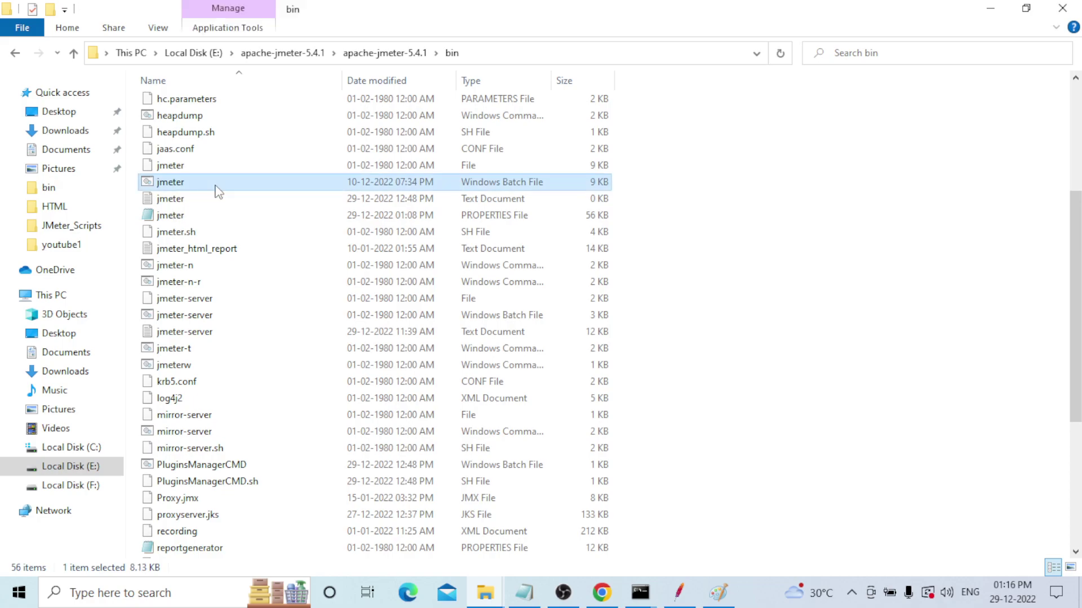
double_click(214, 184)
key(shift+F10)
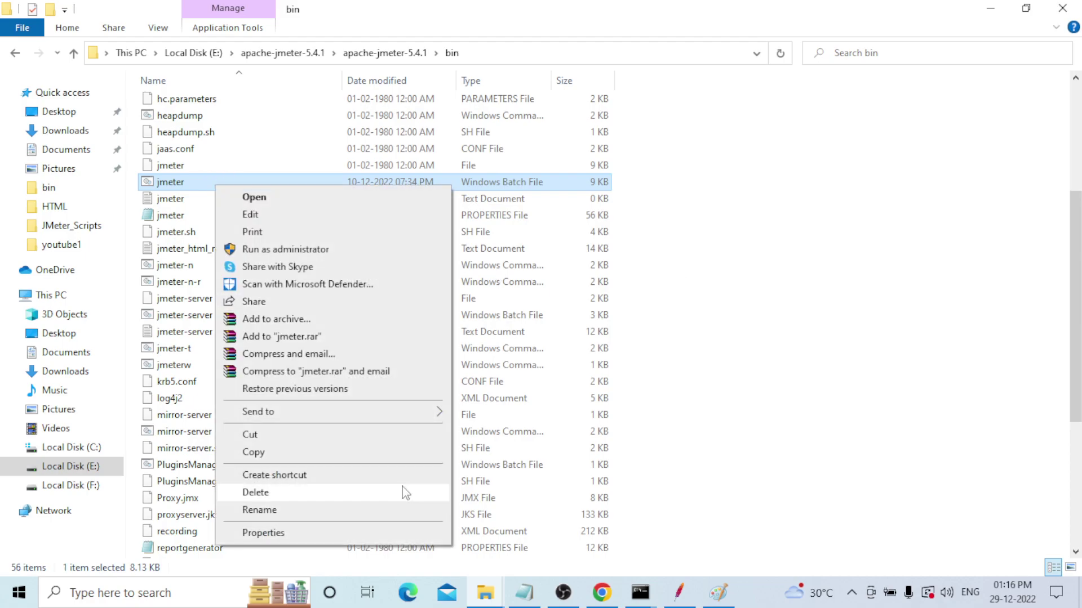
click(813, 208)
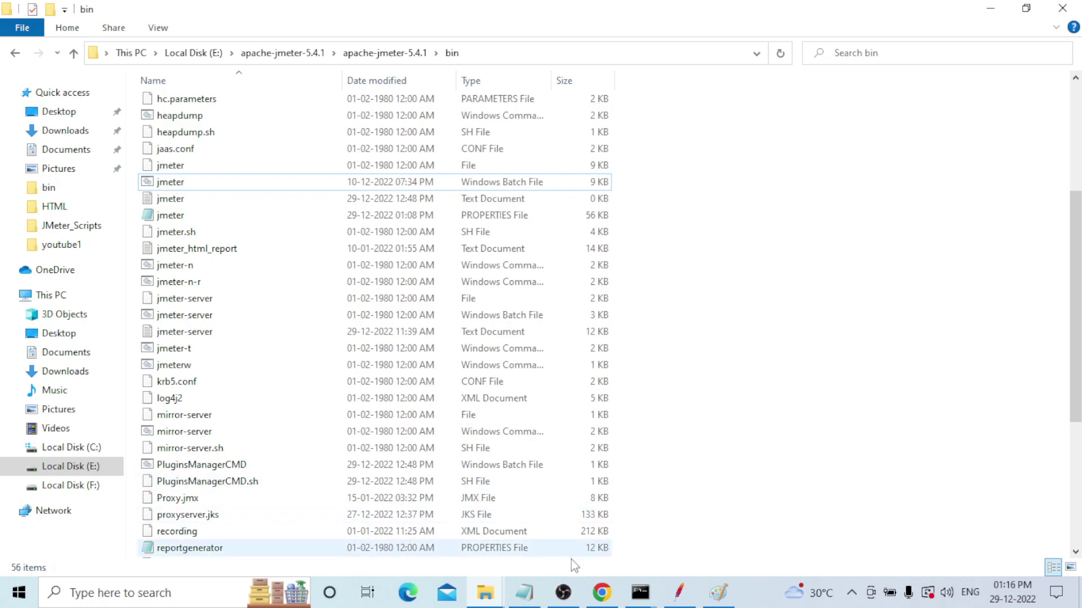
Step: Return to the Config notes in Notepad and write "Out Of Memoru Error java Heap Size" below JMeter.Properties, leaving a blank line after it
click(524, 593)
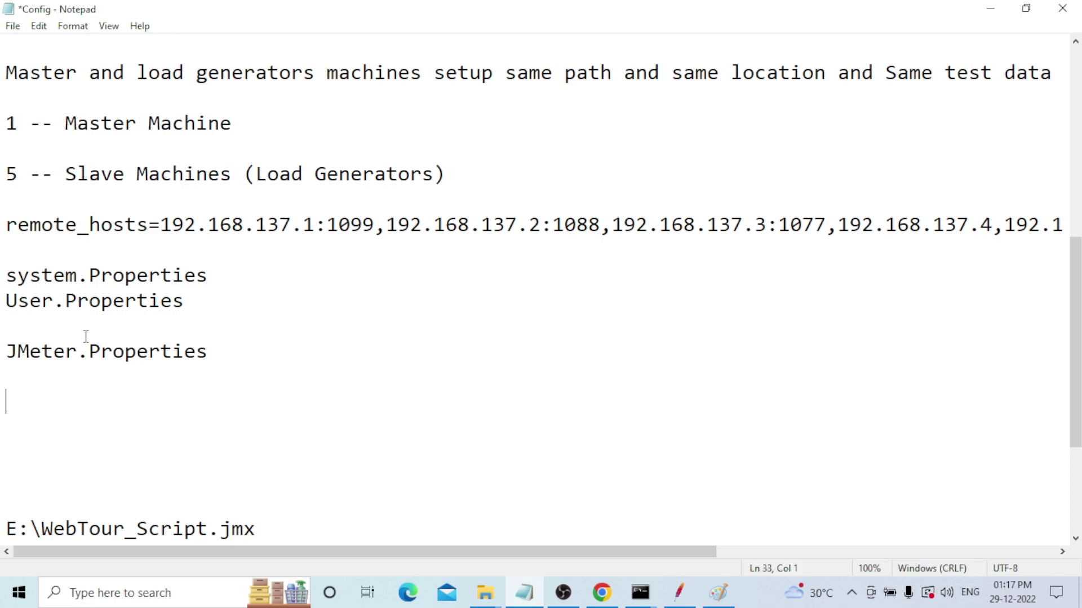
text(Out Of )
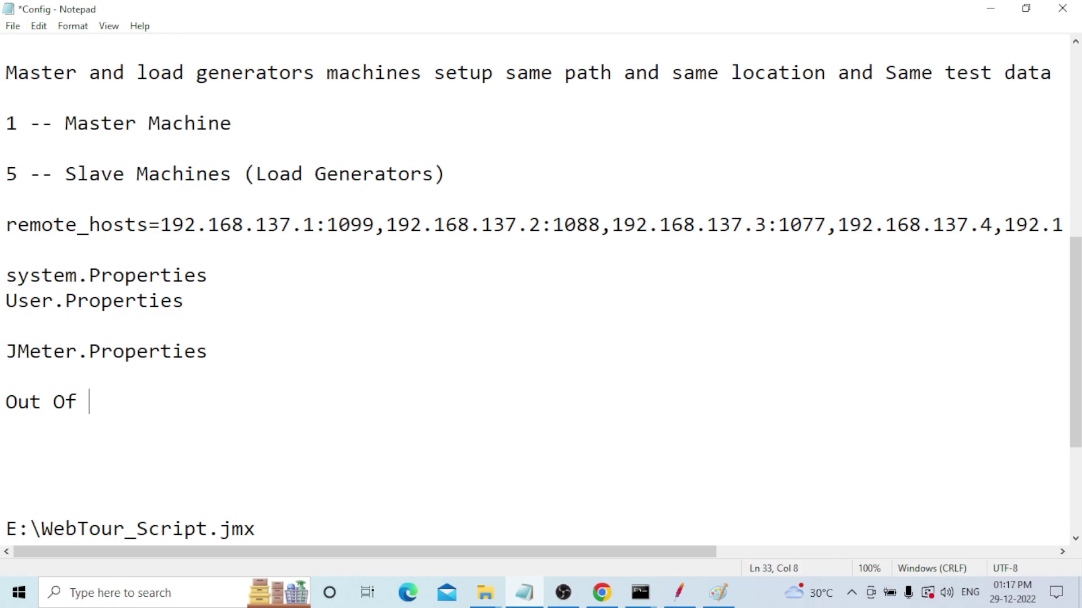
text(Memoru)
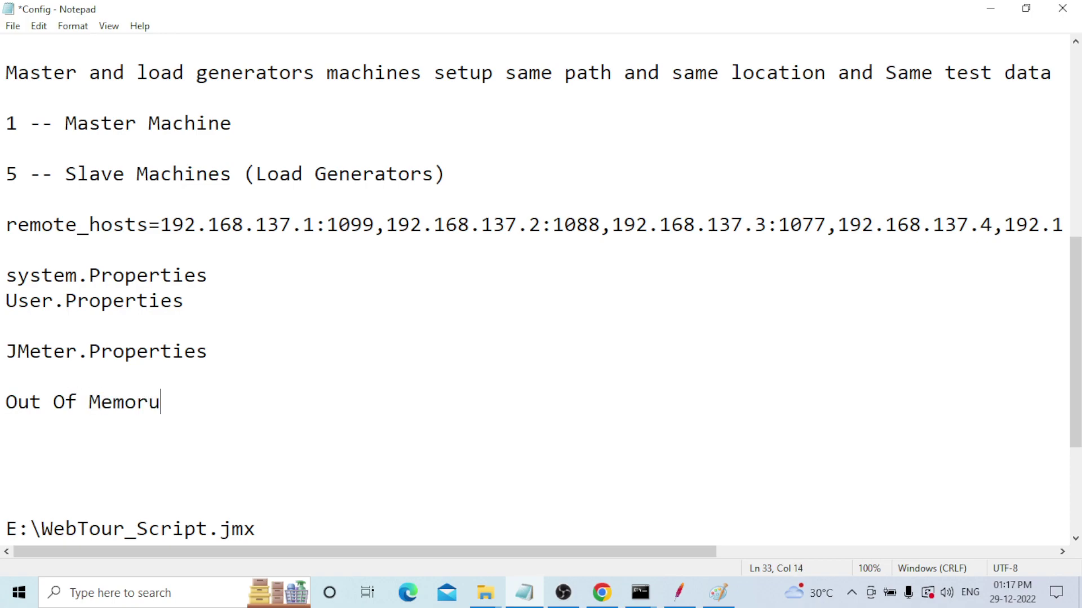
text( Error )
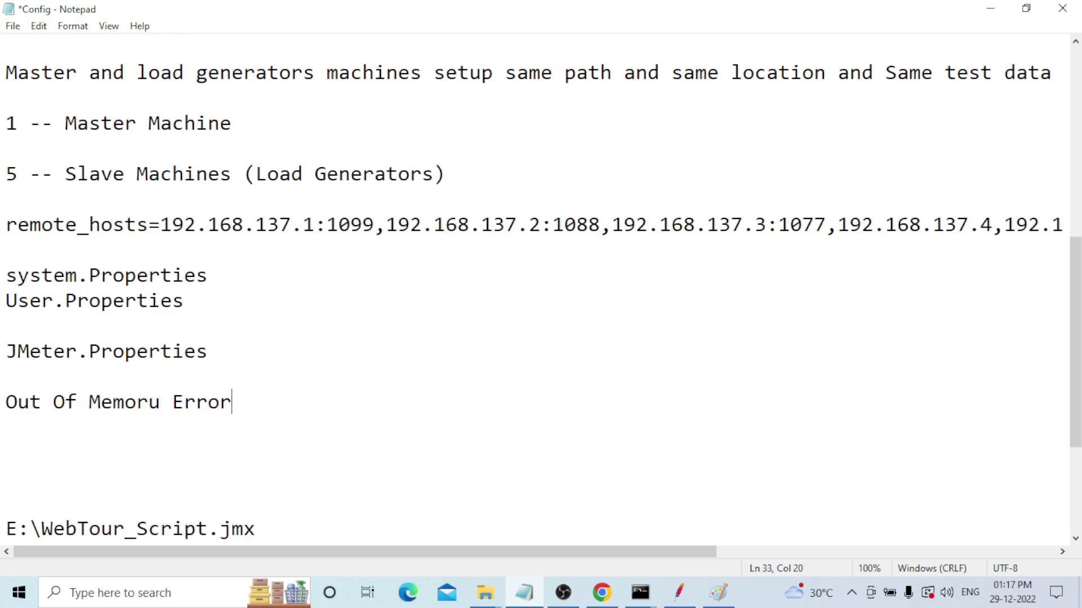
text(java)
text(Heap )
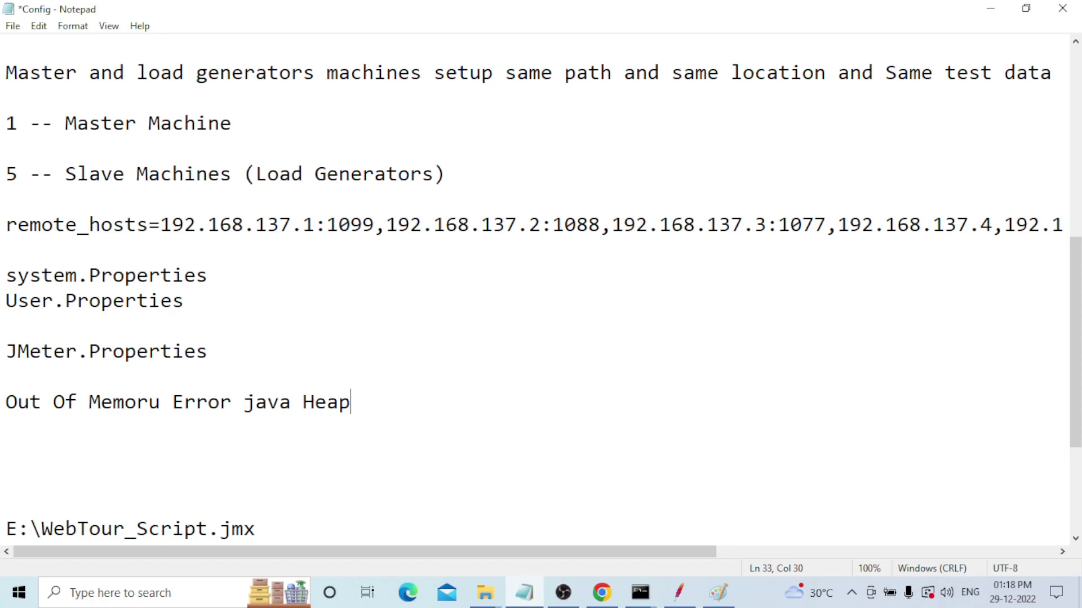
text(Size)
key(Return)
key(Return)
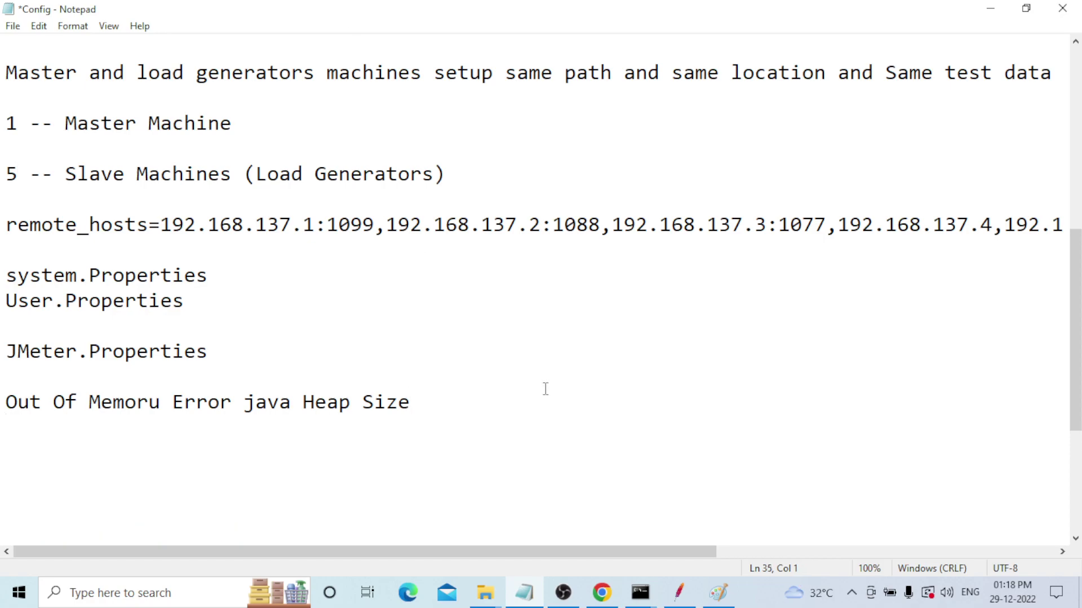
Step: Open the system properties of This PC from File Explorer and check the machine's installed RAM
click(489, 598)
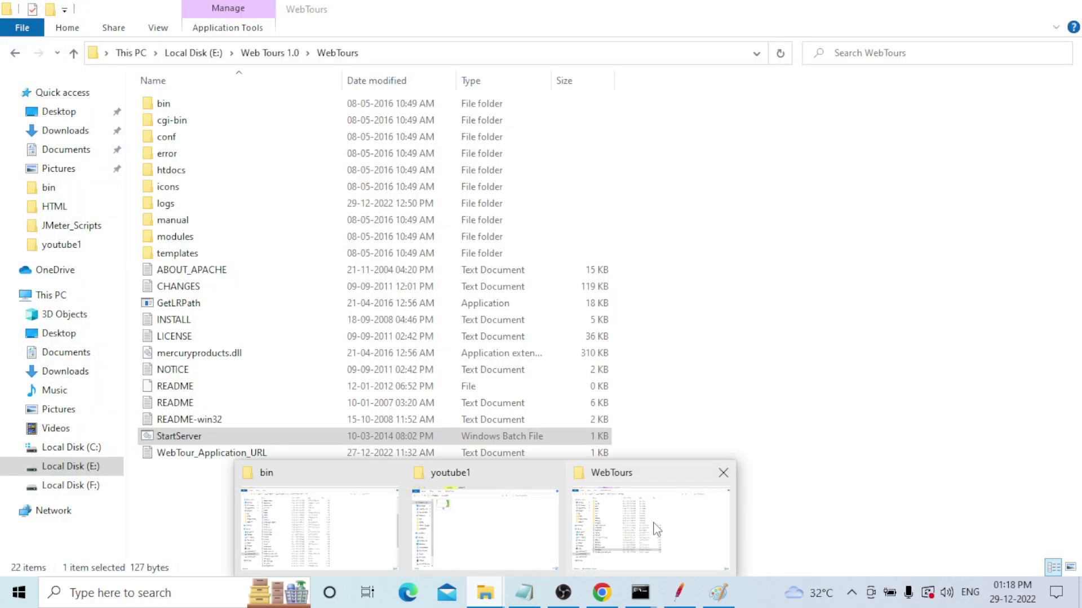
click(656, 529)
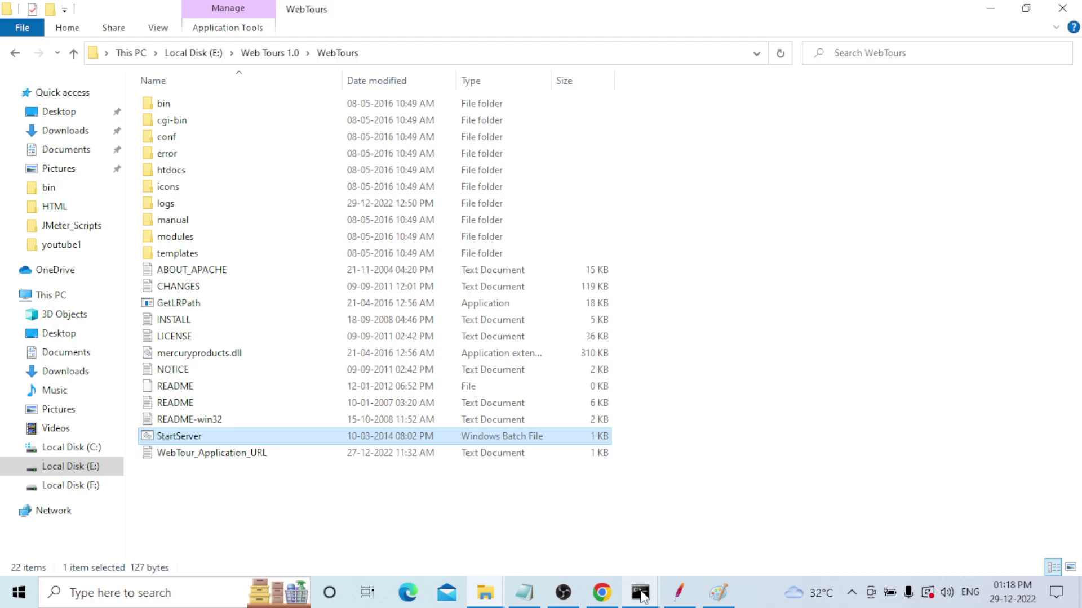
mouse_move(644, 596)
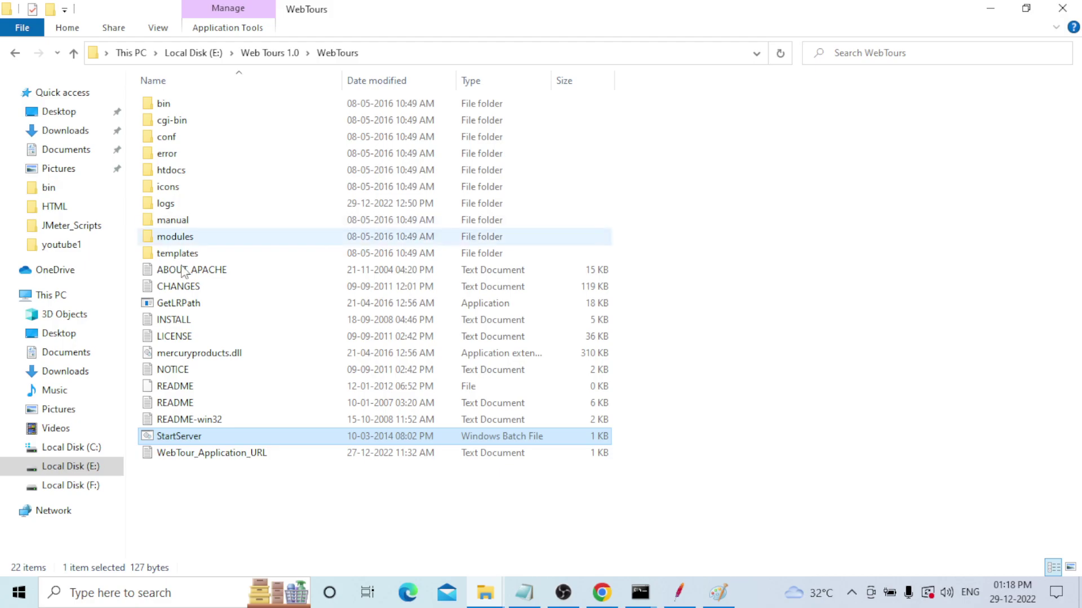
click(60, 301)
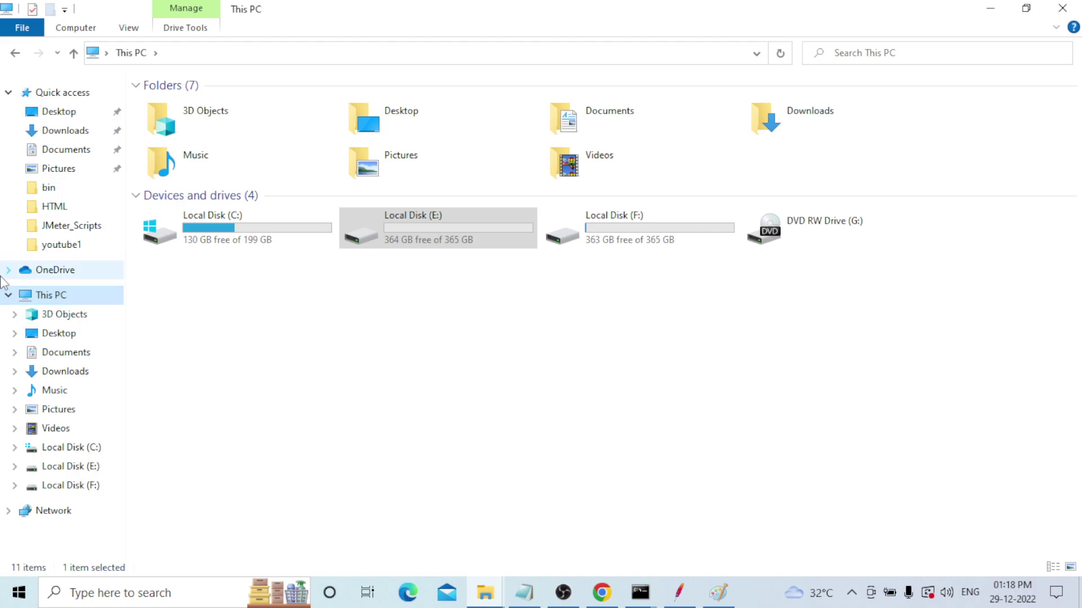
right_click(72, 297)
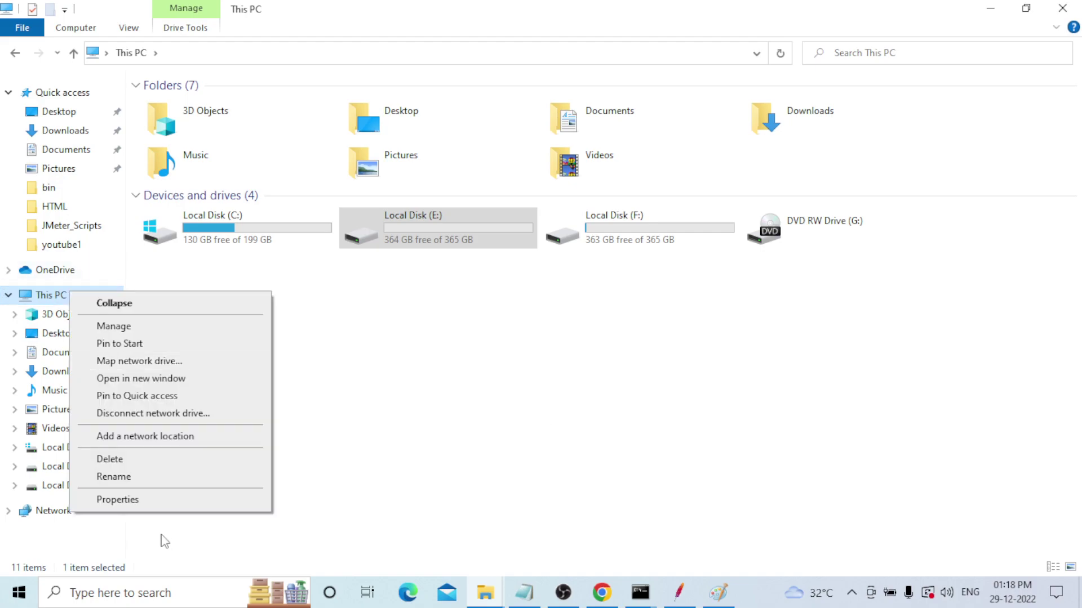
click(165, 540)
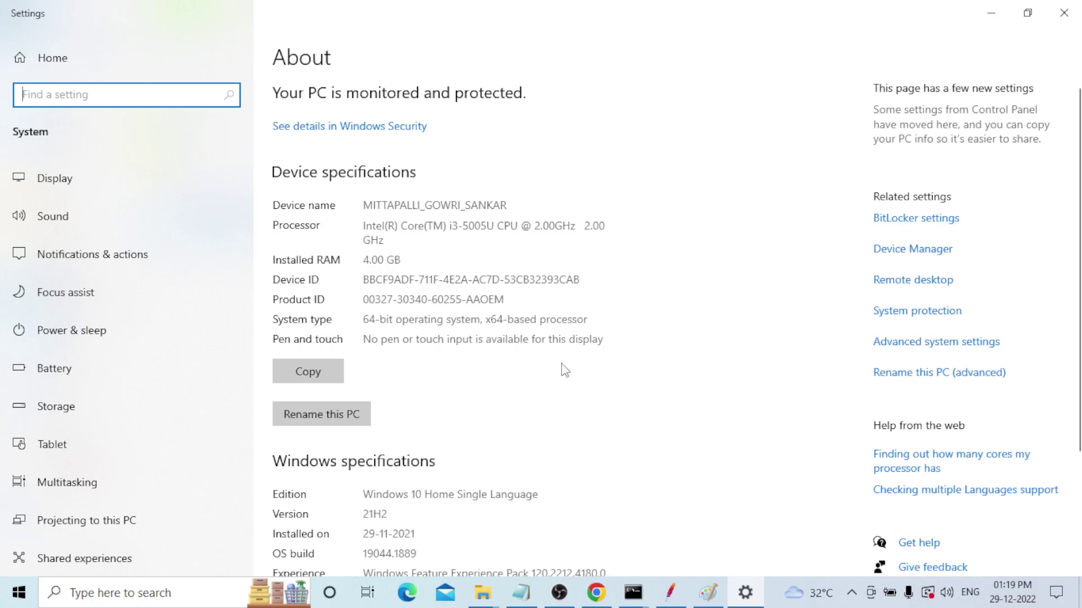
click(413, 260)
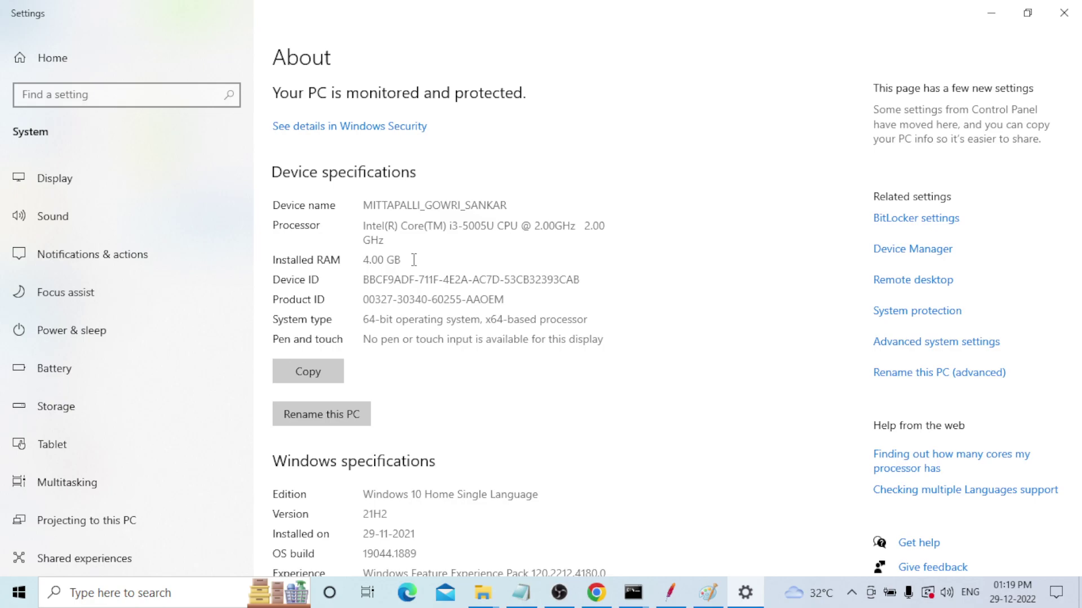
drag(402, 259, 361, 259)
click(416, 262)
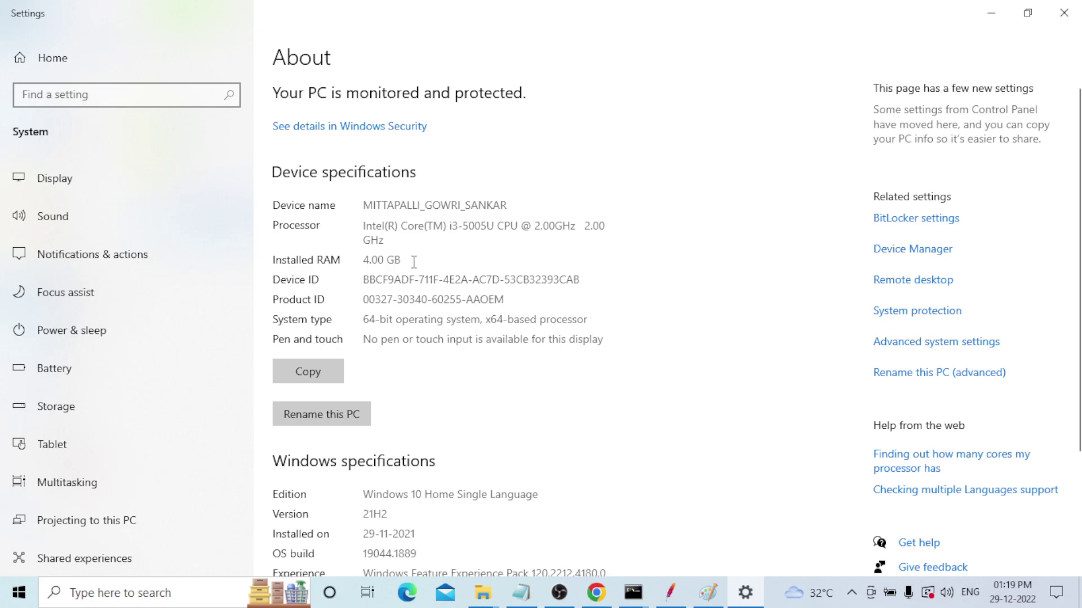
Step: Switch back to the Config notes and write "8 GB Ram 4GB Ram Allocated to Heap Size" below the heap size error line
click(521, 592)
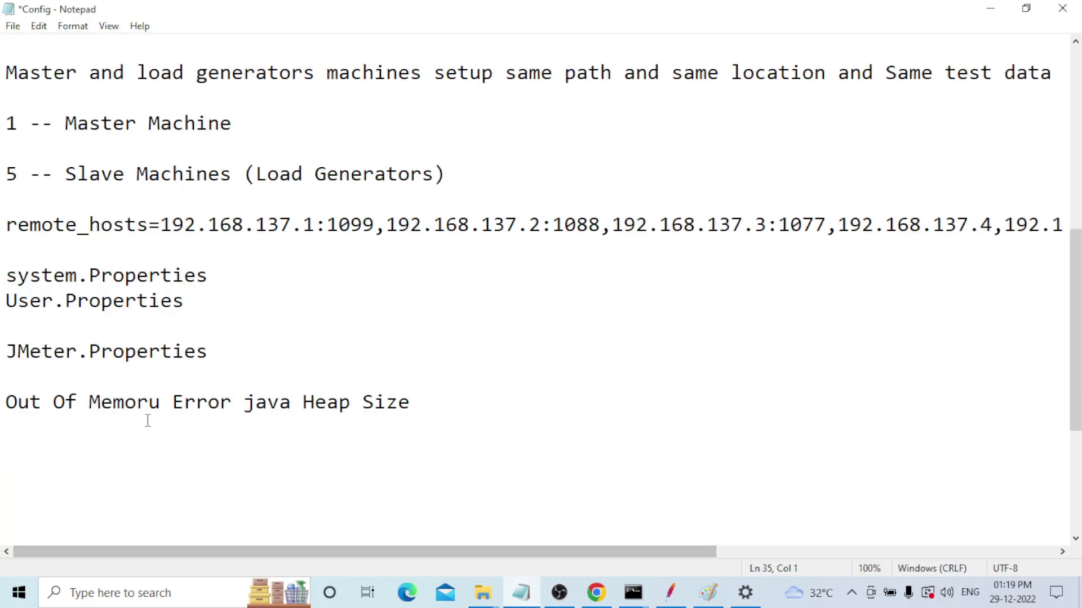
text(8 )
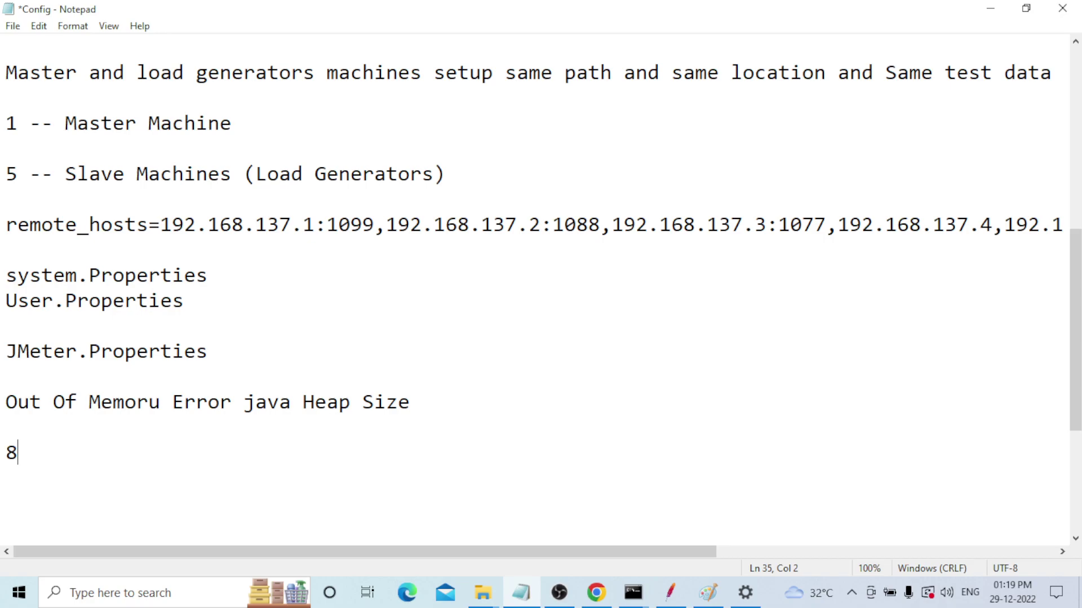
text(gb)
key(BackSpace)
key(BackSpace)
text(GN)
key(BackSpace)
text(B Ram)
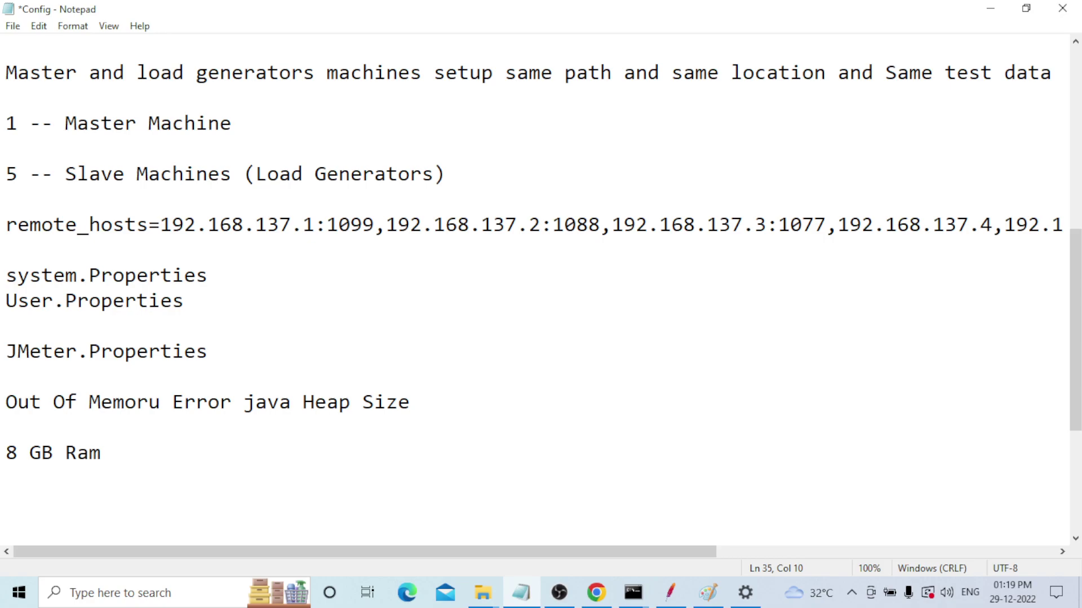
text(4GB Ram Alloca)
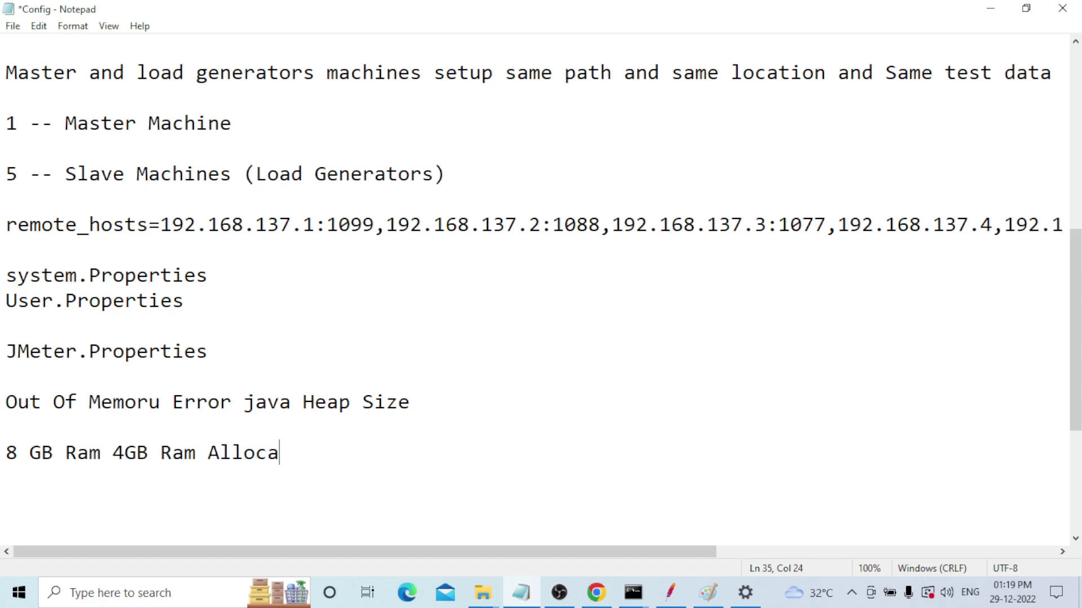
text(ted to H)
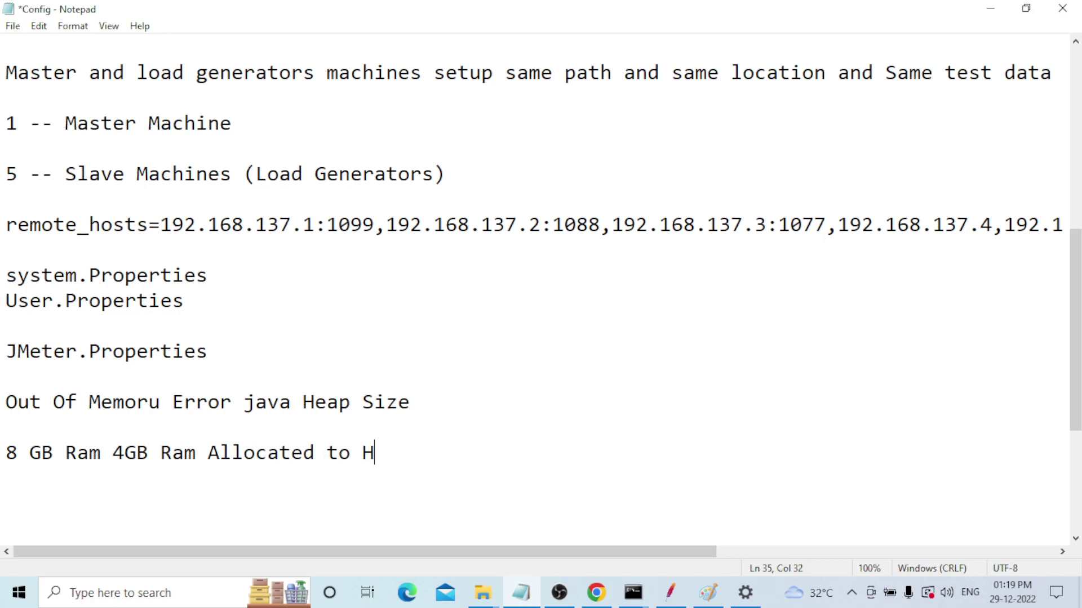
text(eap Size)
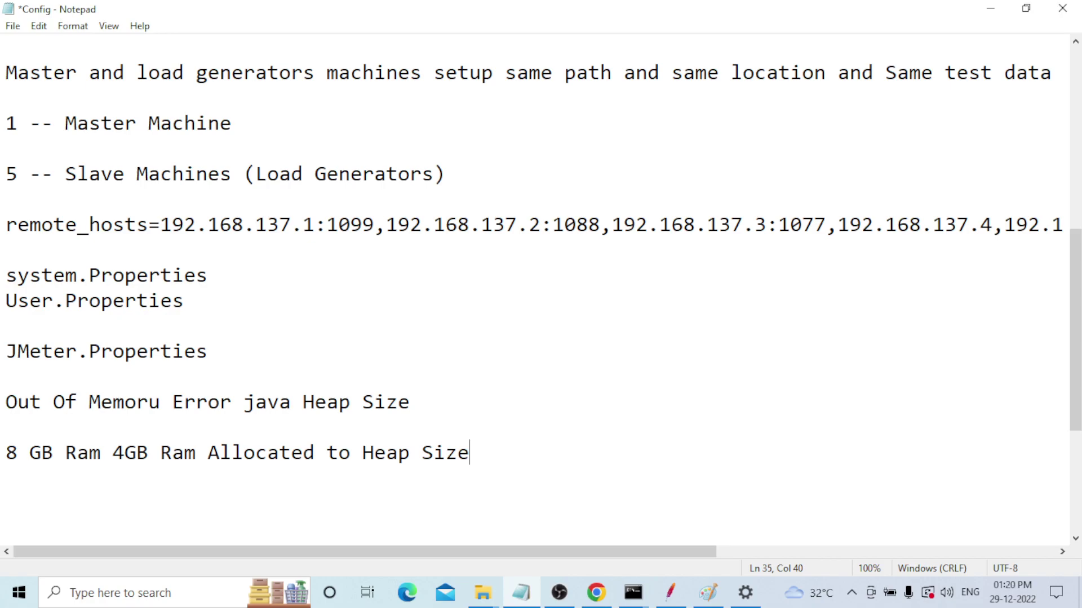
Step: Extend the RAM allocation line with the conversion "1024MB -- 1GB", followed by a few spaces
text(1024M)
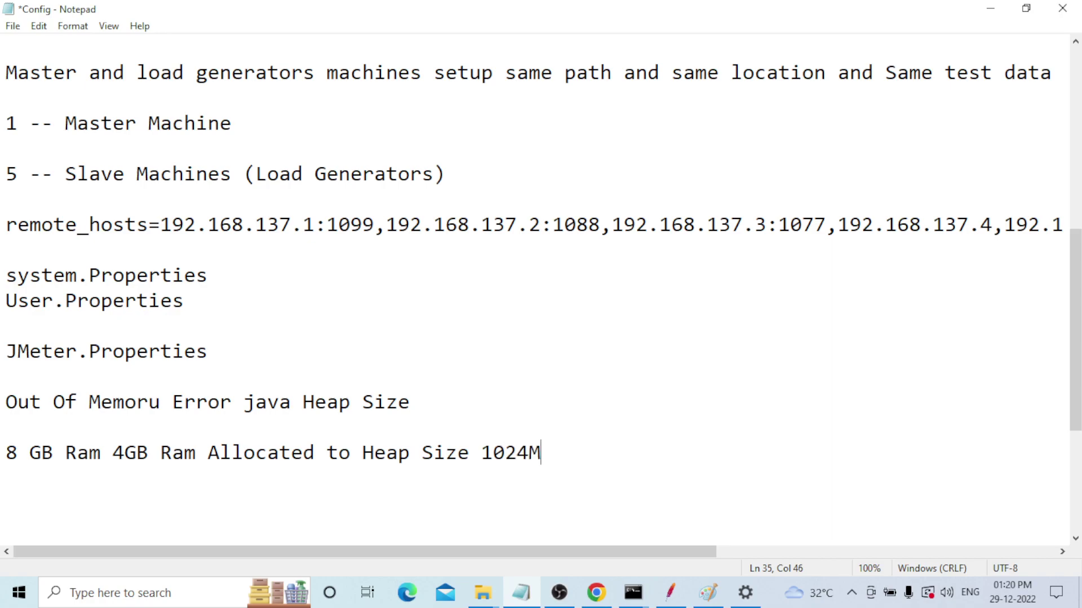
text(B -- 1GB)
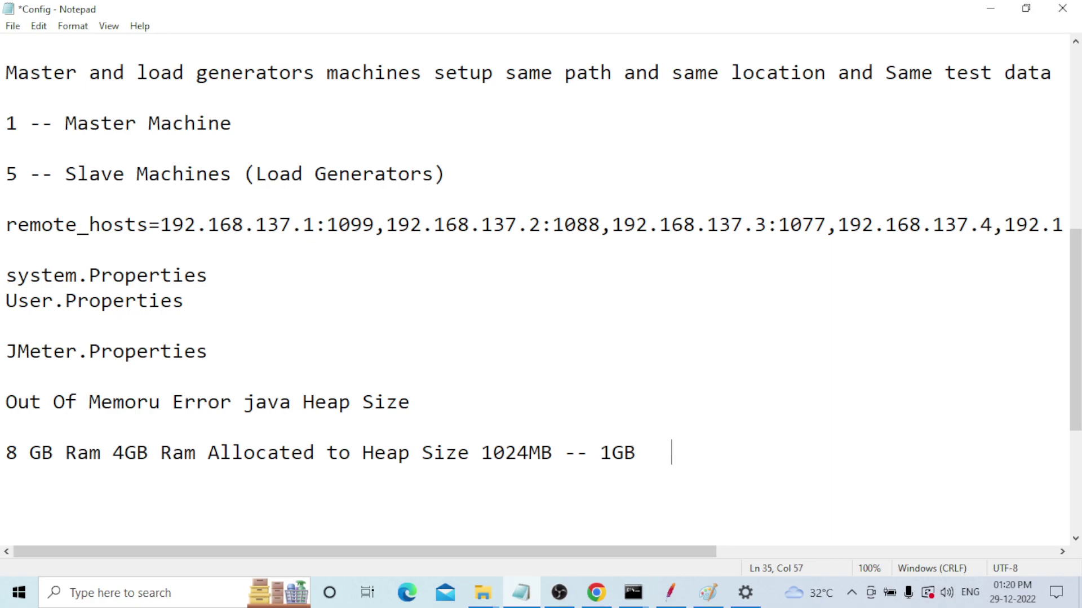
text(40)
key(BackSpace)
key(BackSpace)
Step: Open Calculator and multiply 1024 by 4 to convert 4 GB to megabytes
click(154, 601)
text(ca)
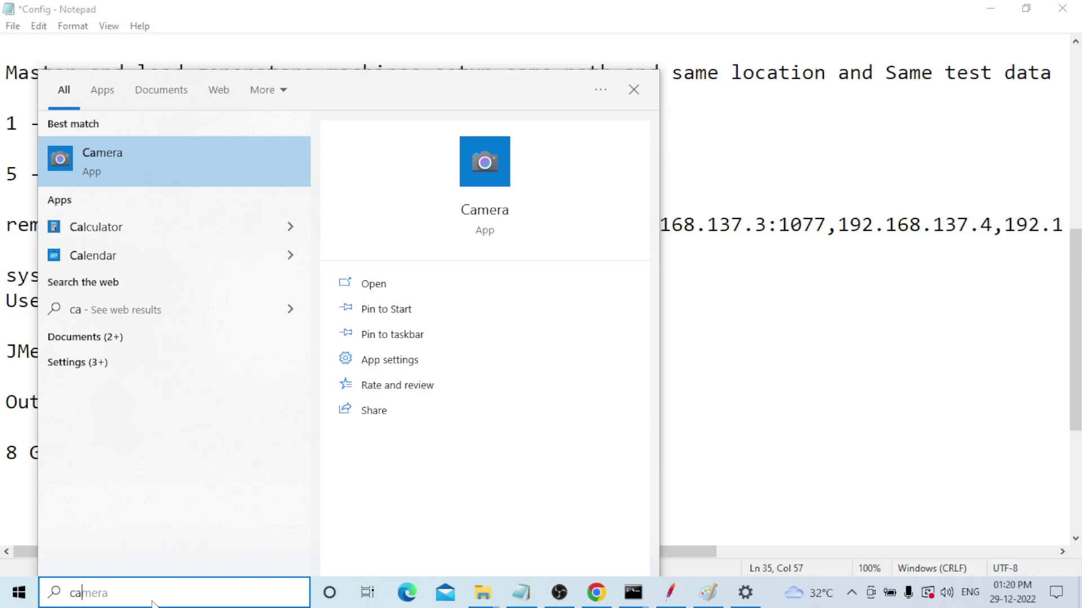
text(lc)
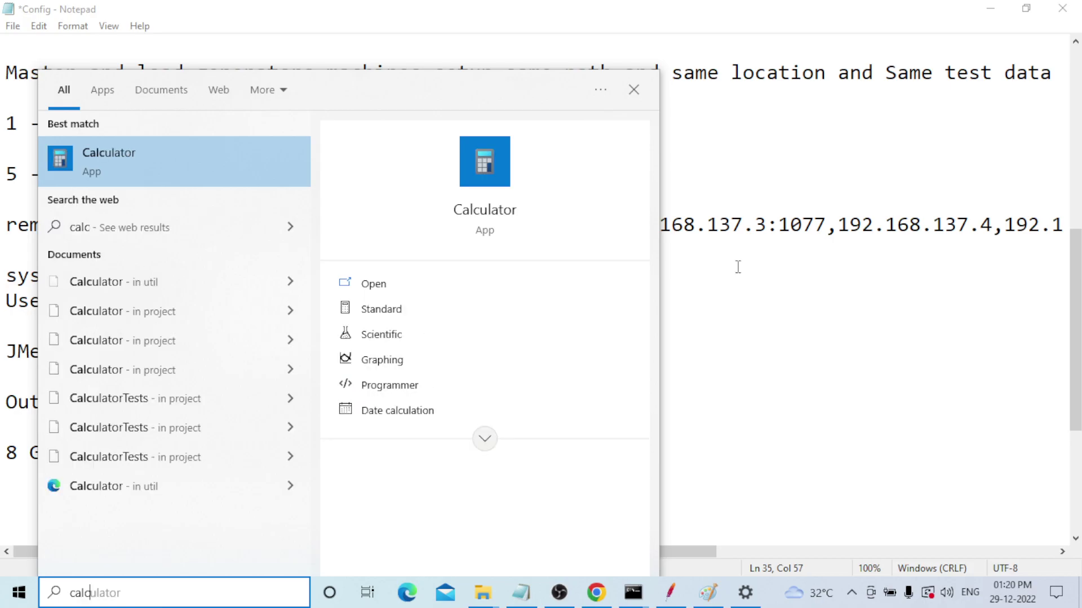
key(Return)
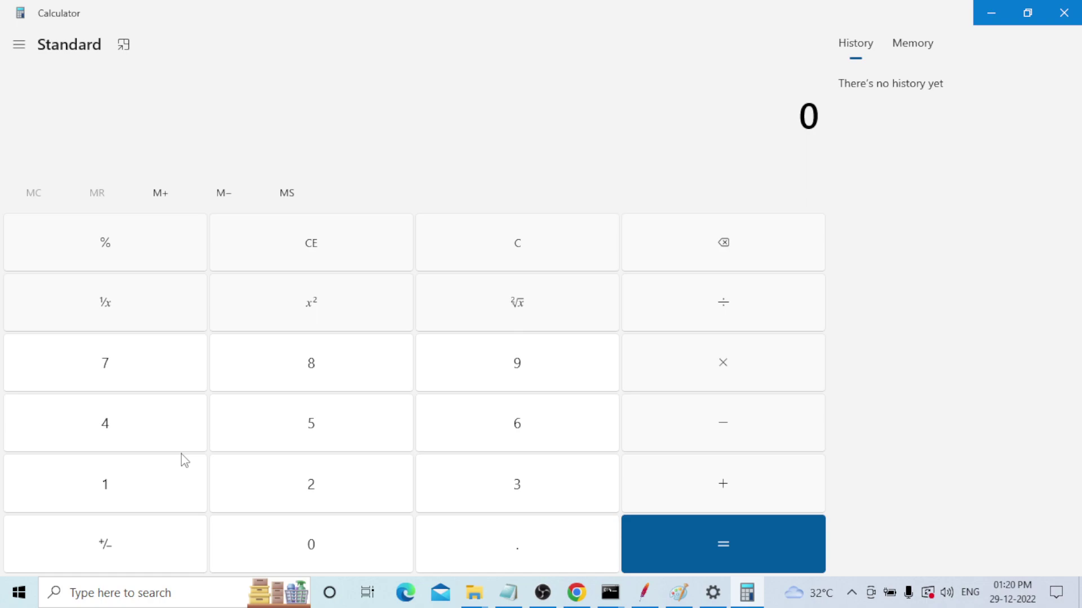
text(1024)
click(711, 358)
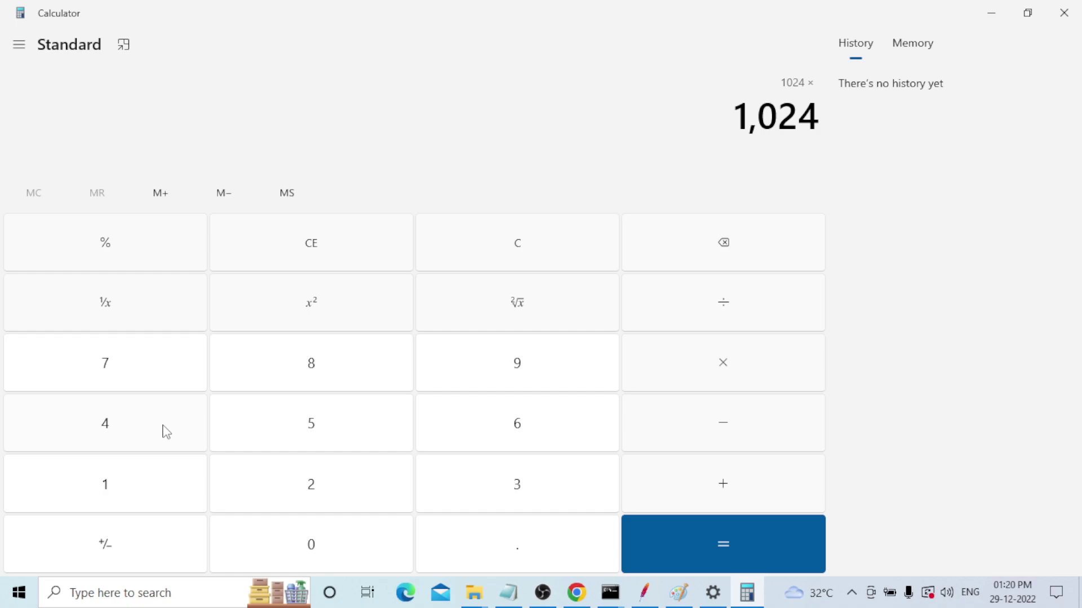
click(166, 433)
key(Return)
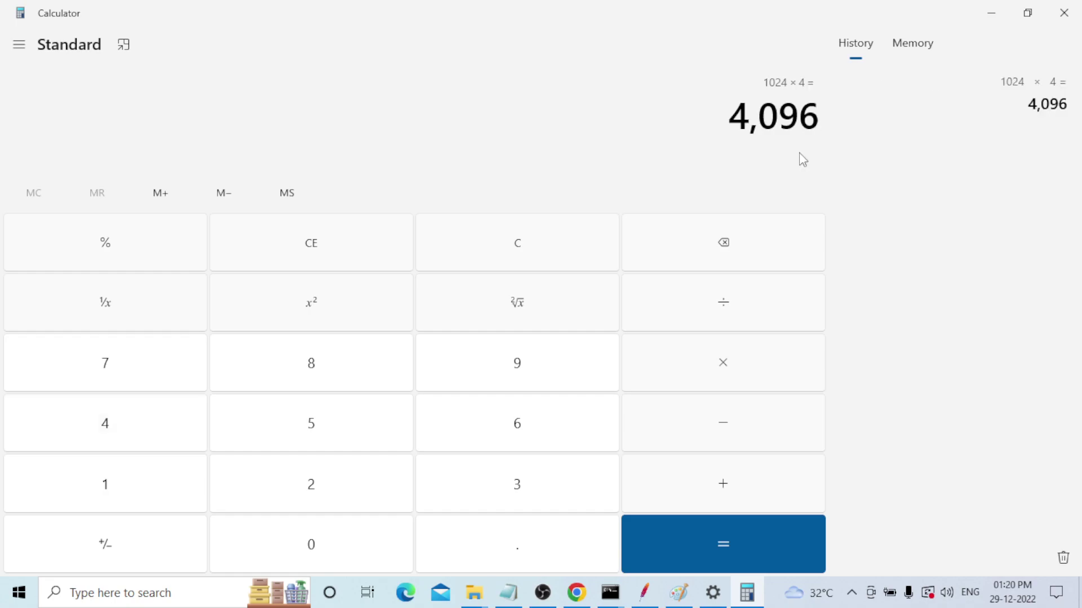
Step: Return to the Config notes and append "4096MB --4GB" to the RAM allocation line
key(alt+Tab)
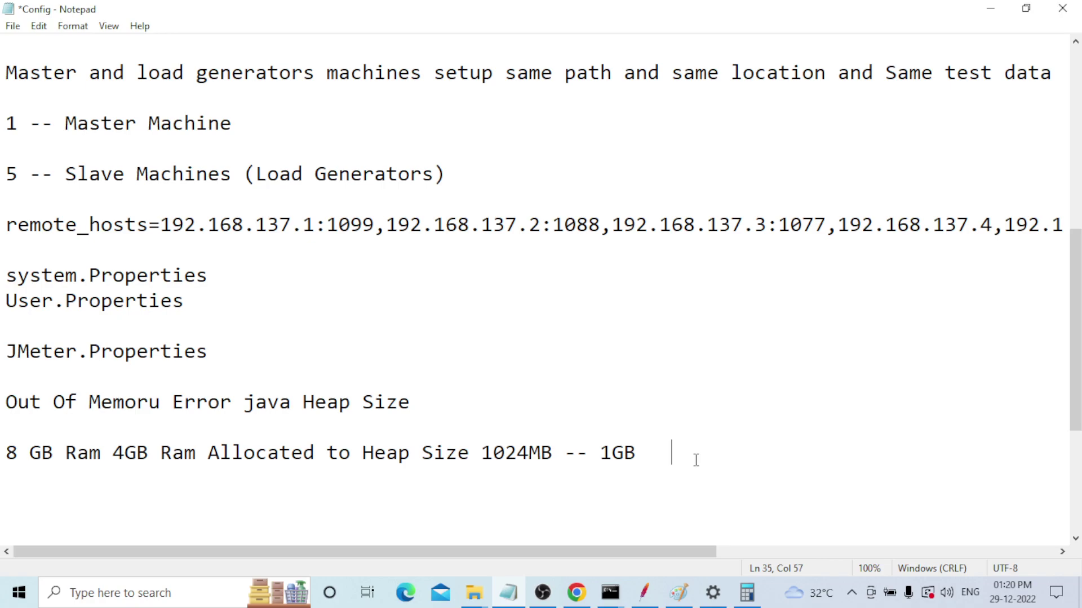
text(4096MB)
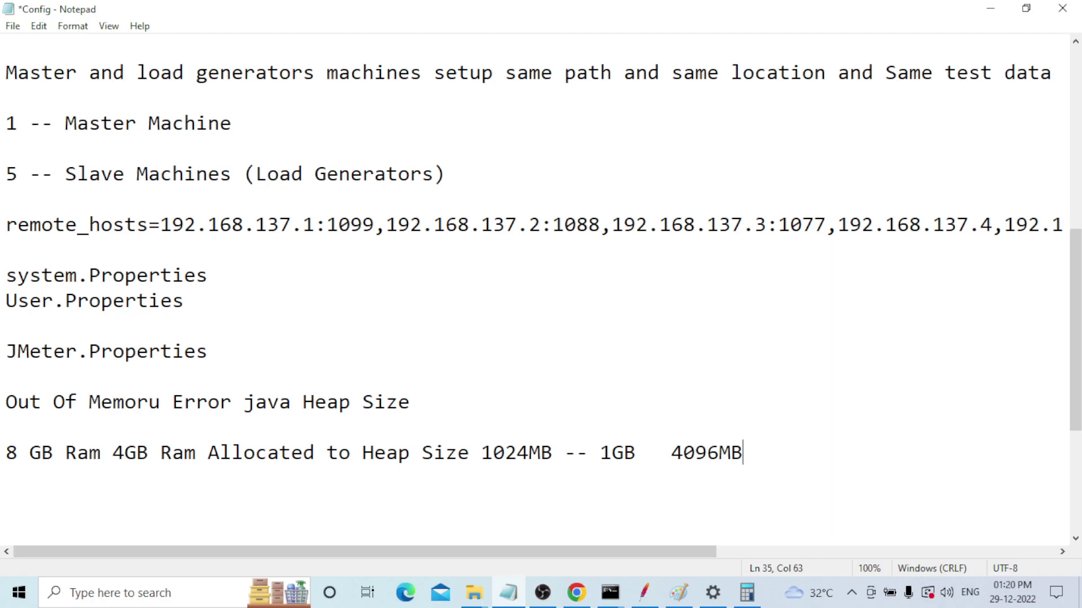
text( --4GB)
Step: Open the jmeter Windows batch file from JMeter's bin folder for editing in Notepad and maximize its window
click(475, 605)
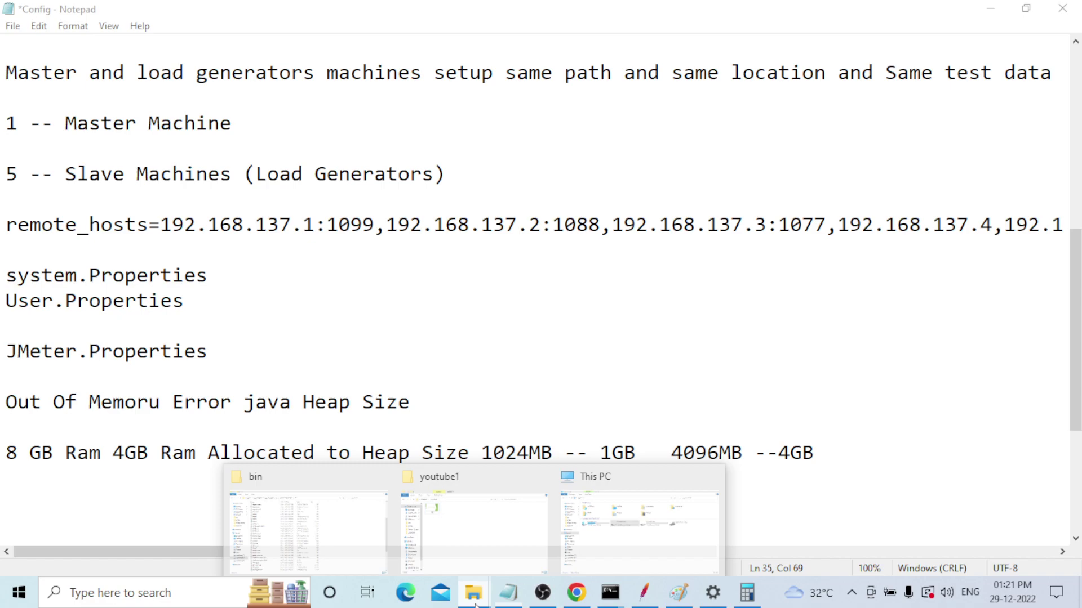
click(309, 527)
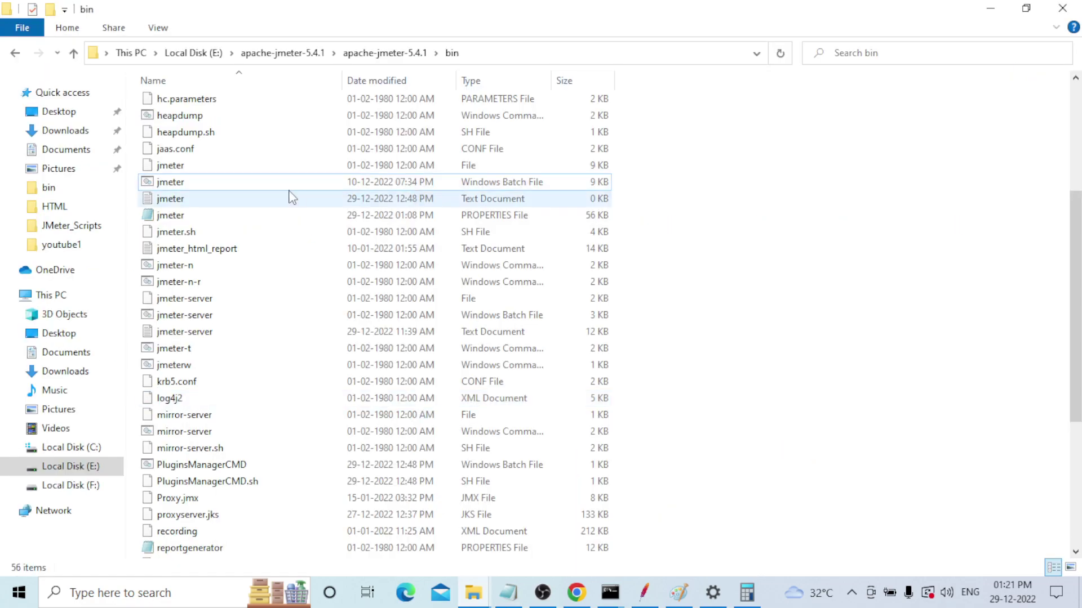
click(517, 183)
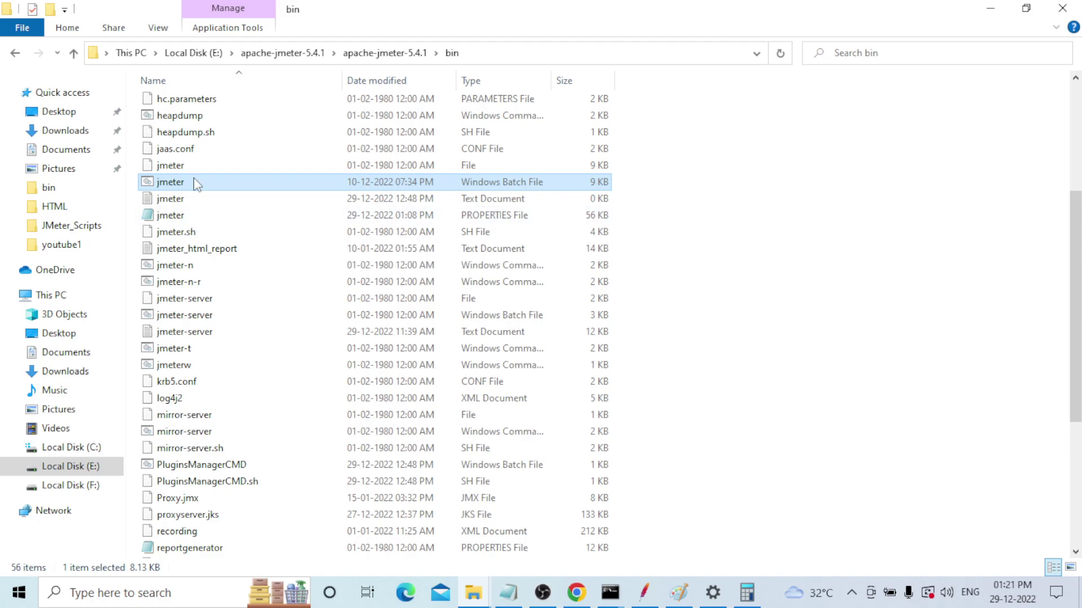
right_click(282, 187)
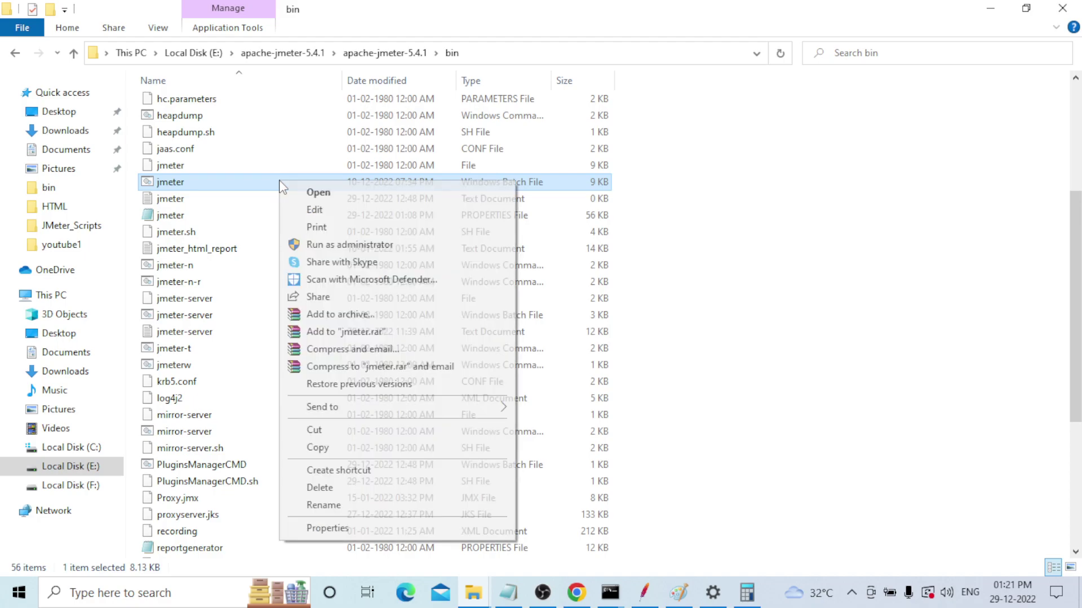
click(312, 210)
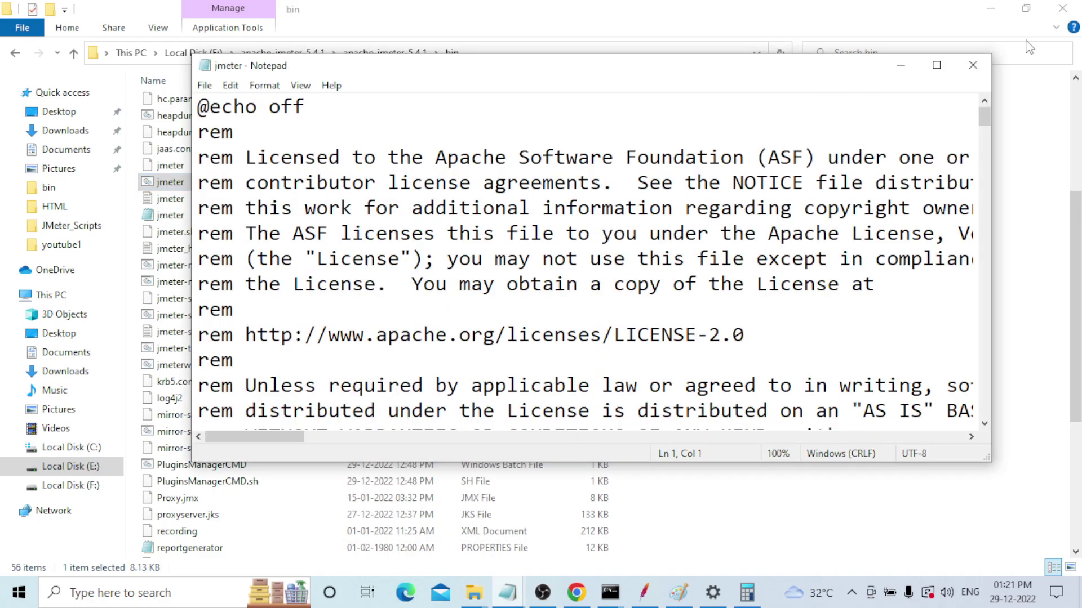
click(936, 68)
click(556, 291)
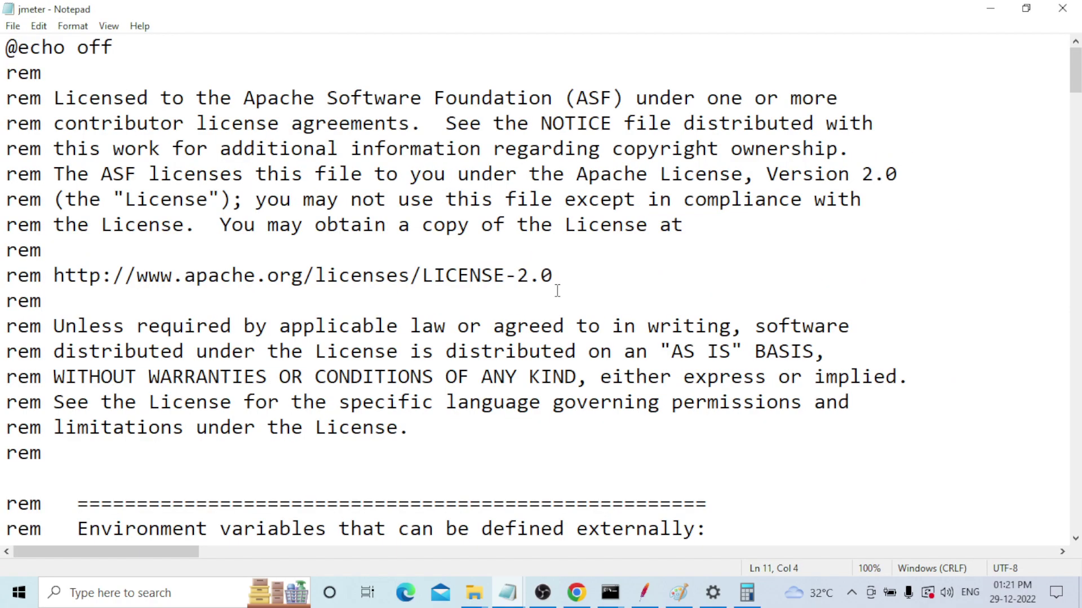
Step: Search the batch file for "heapsize" and for the shorter term "heap", and close the search
key(ctrl+f)
text(hr)
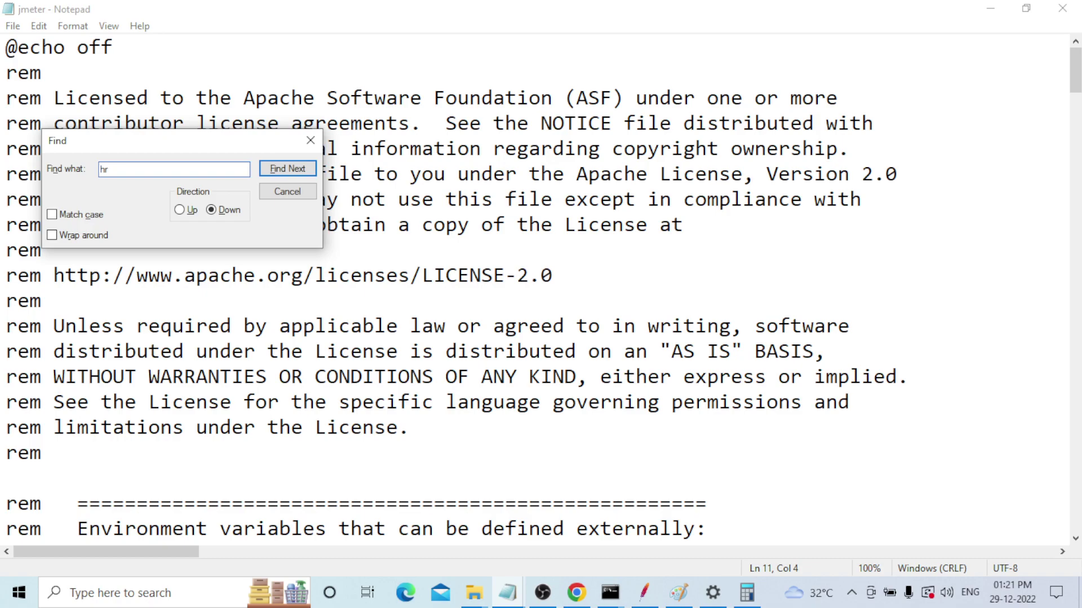
key(BackSpace)
text(eapsize)
key(Return)
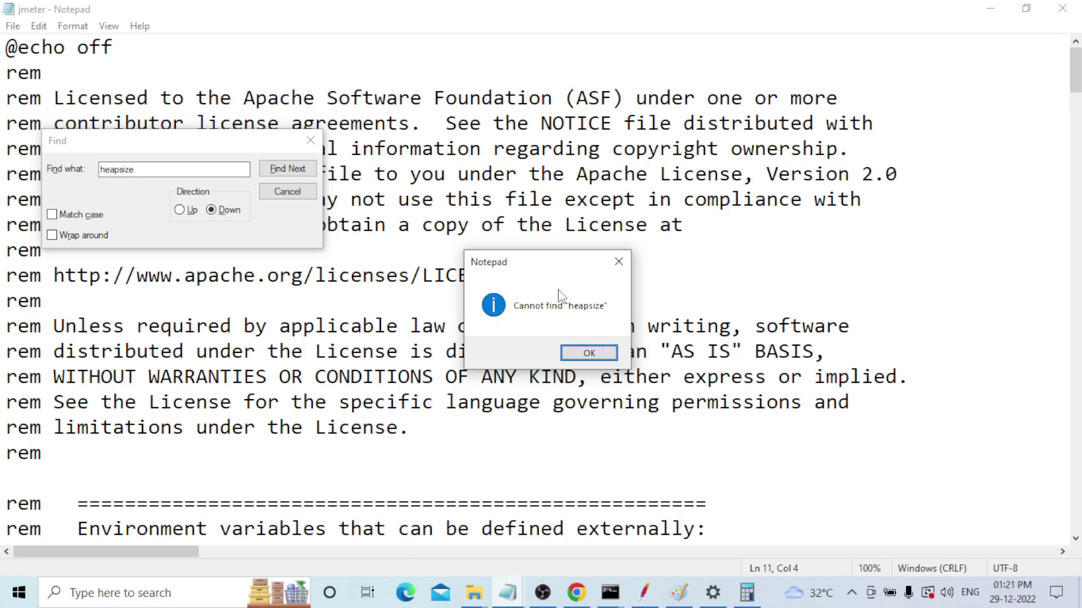
key(Return)
key(BackSpace)
key(BackSpace)
key(BackSpace)
key(BackSpace)
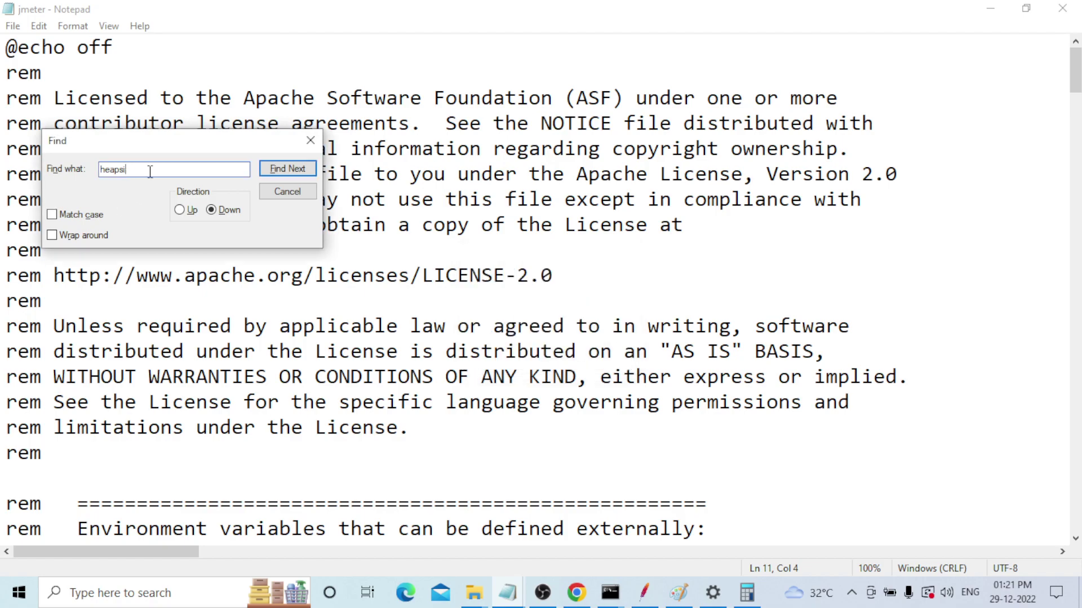
key(Return)
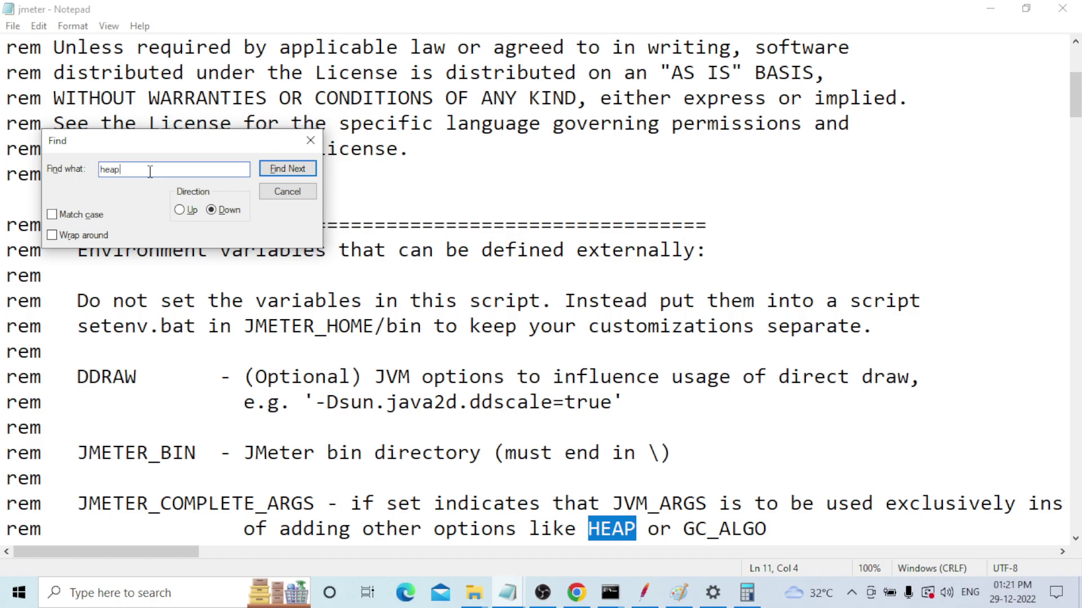
click(310, 143)
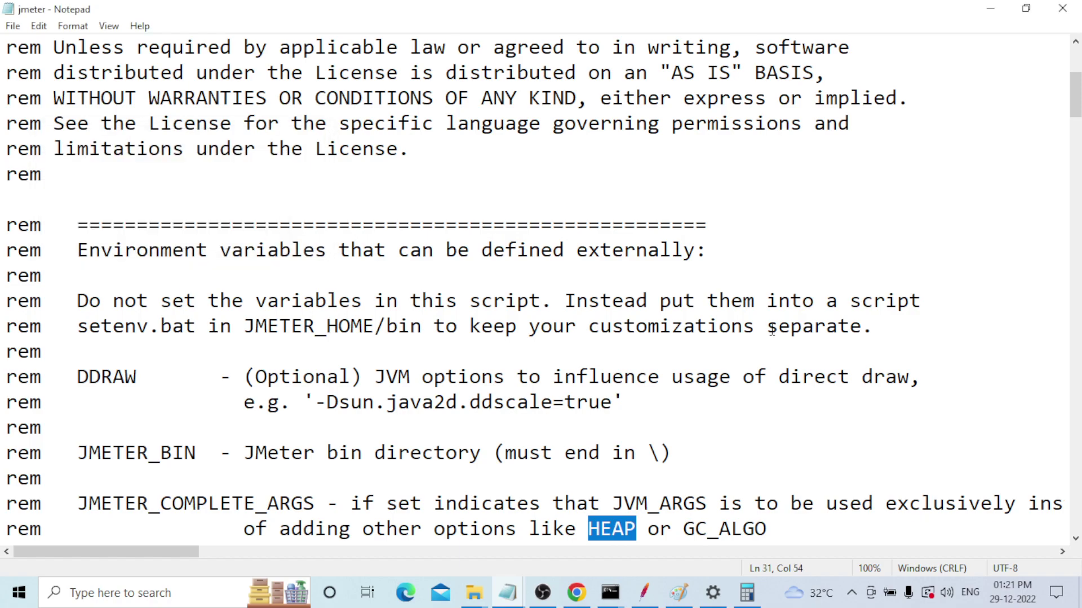
Step: Find the HEAP entry in the environment variable comments and highlight its name
scroll(683, 346, down, 4)
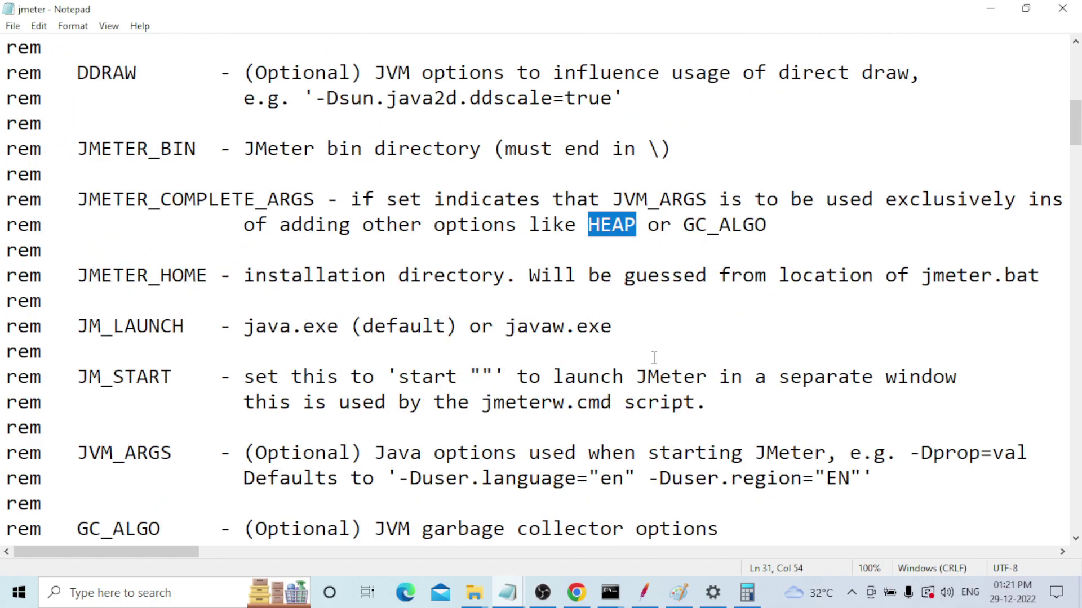
scroll(654, 357, down, 5)
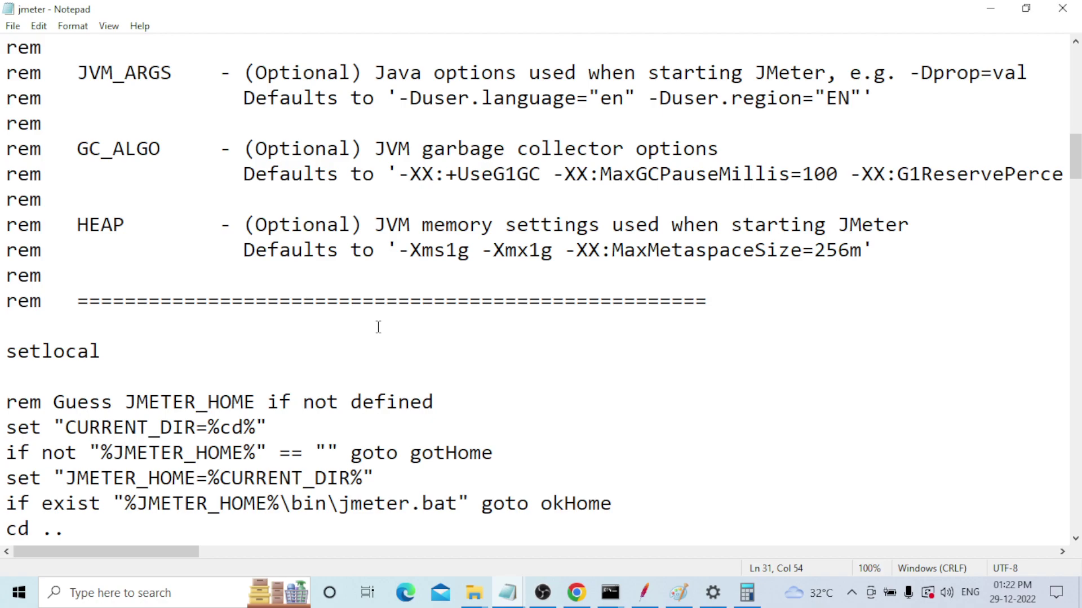
click(397, 353)
drag(78, 229, 129, 224)
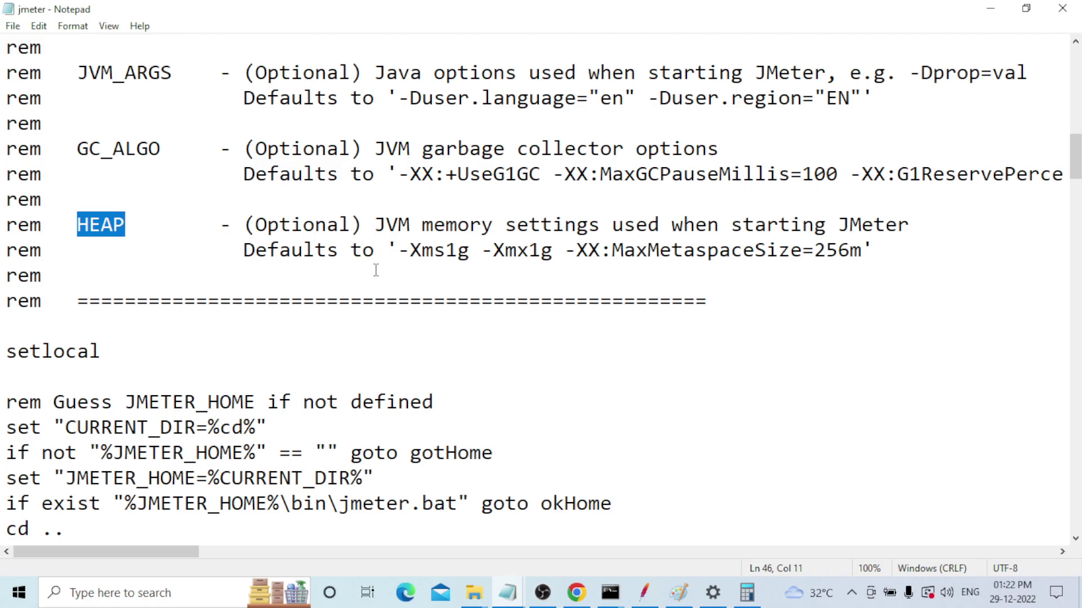
Step: Look through the whole batch file from its first line to the end for heap-related settings
scroll(403, 273, up, 1)
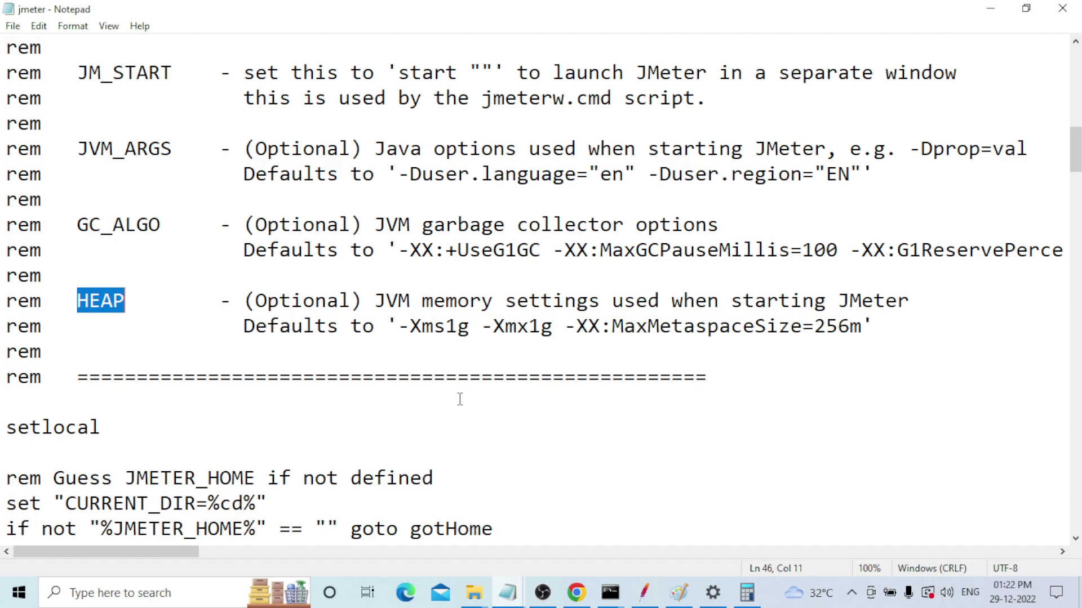
scroll(460, 399, up, 1)
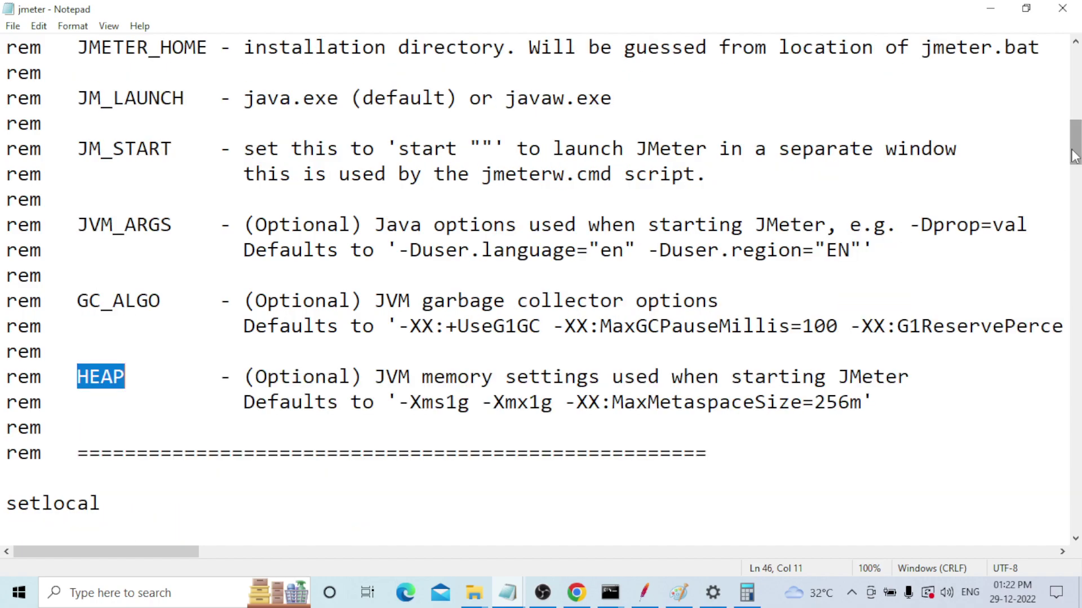
drag(1074, 155, 1076, 84)
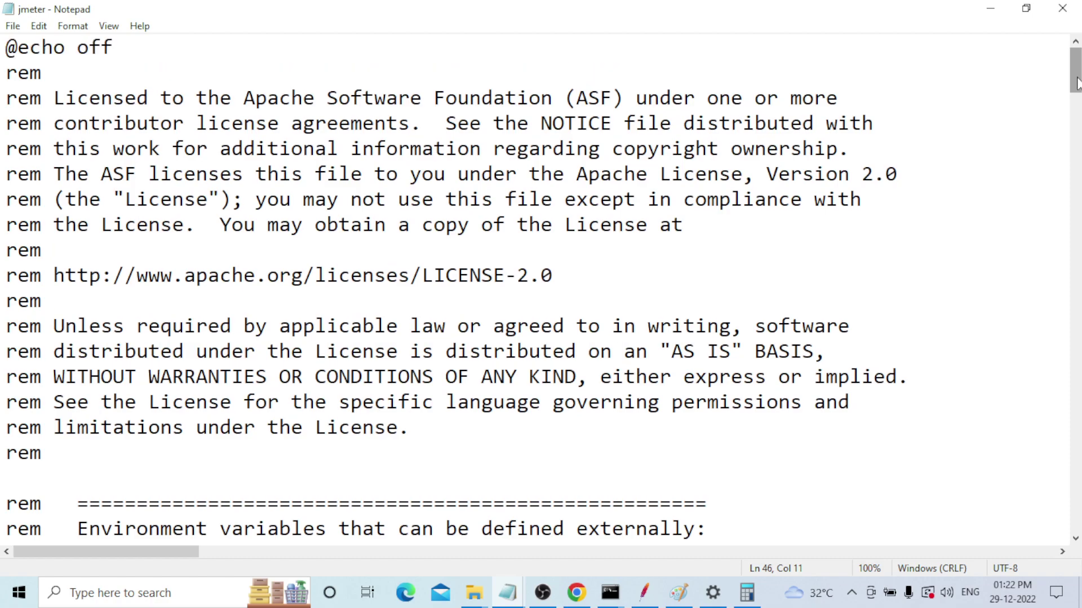
click(1076, 538)
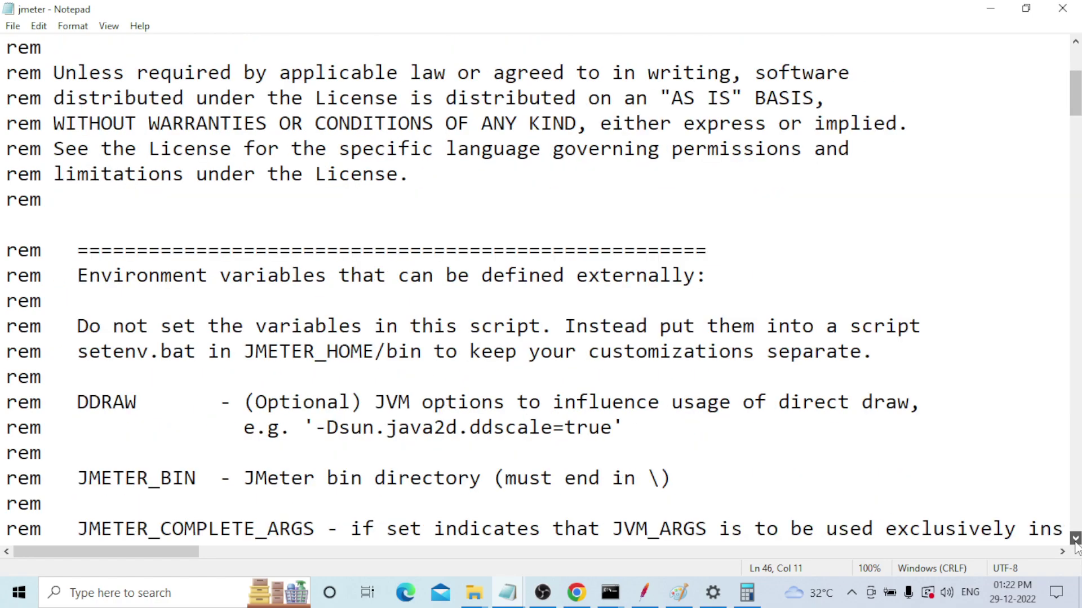
click(1075, 538)
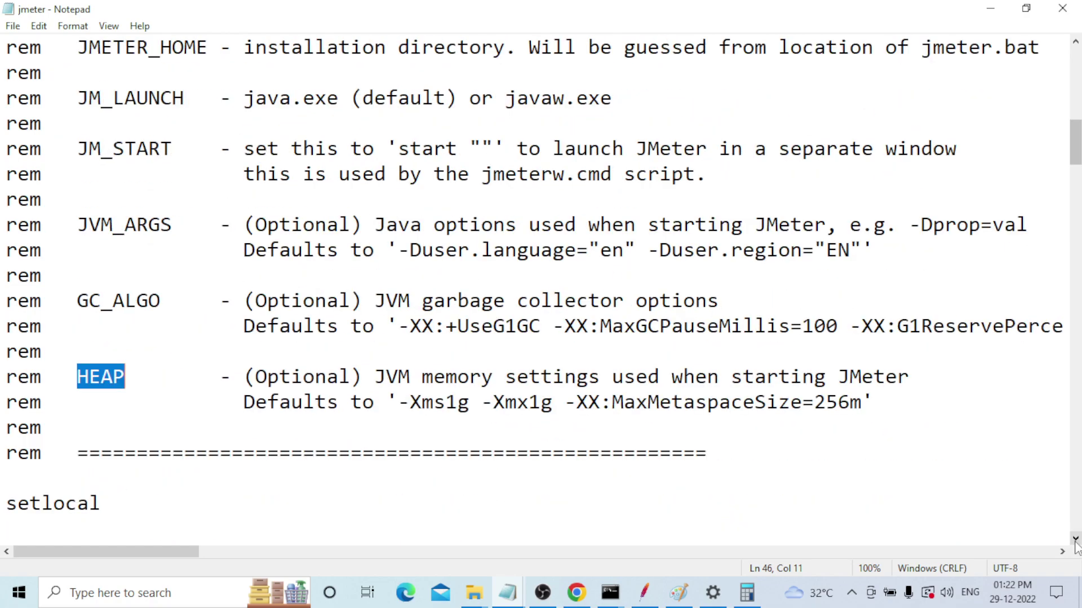
click(1076, 538)
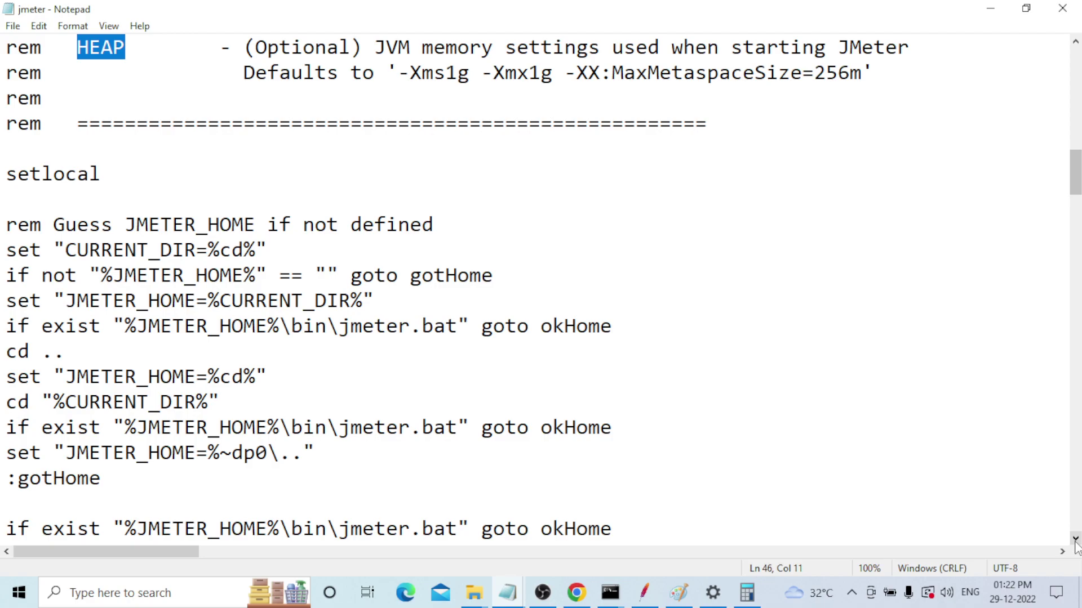
click(1075, 538)
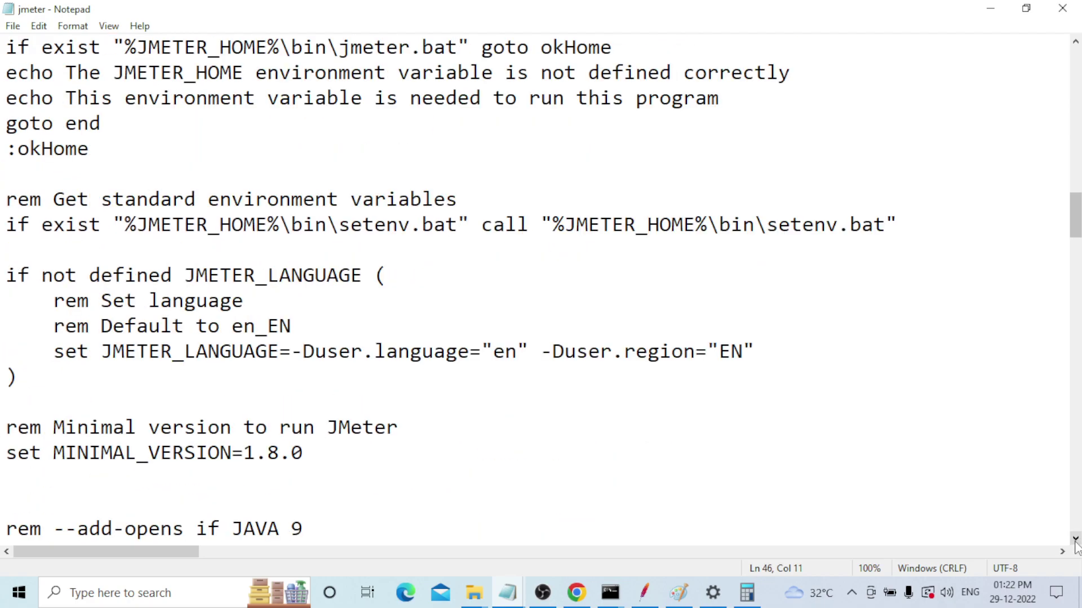
click(1075, 538)
click(1075, 539)
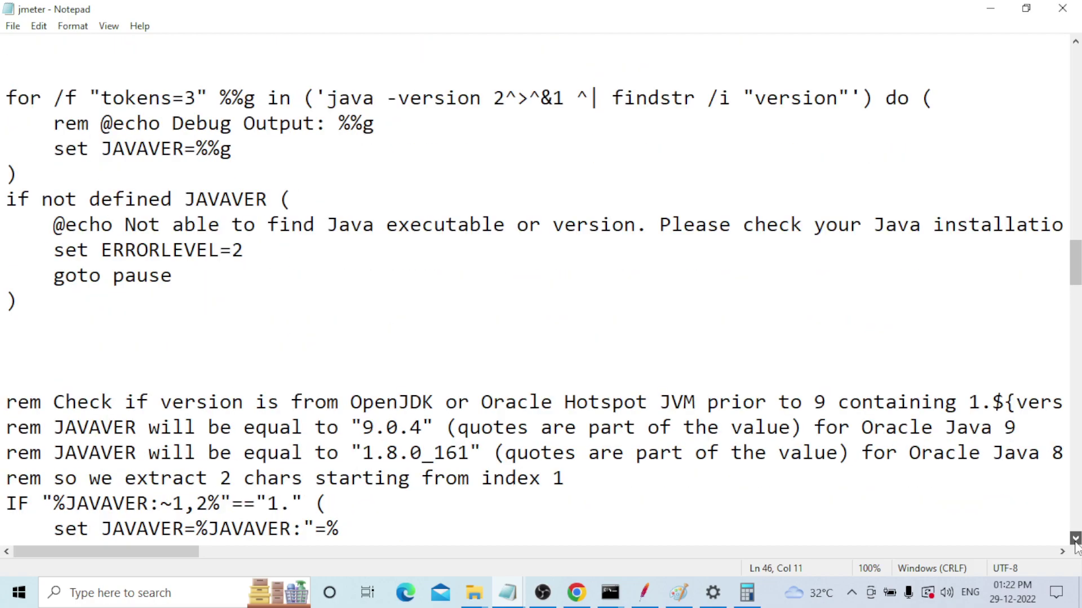
click(1076, 538)
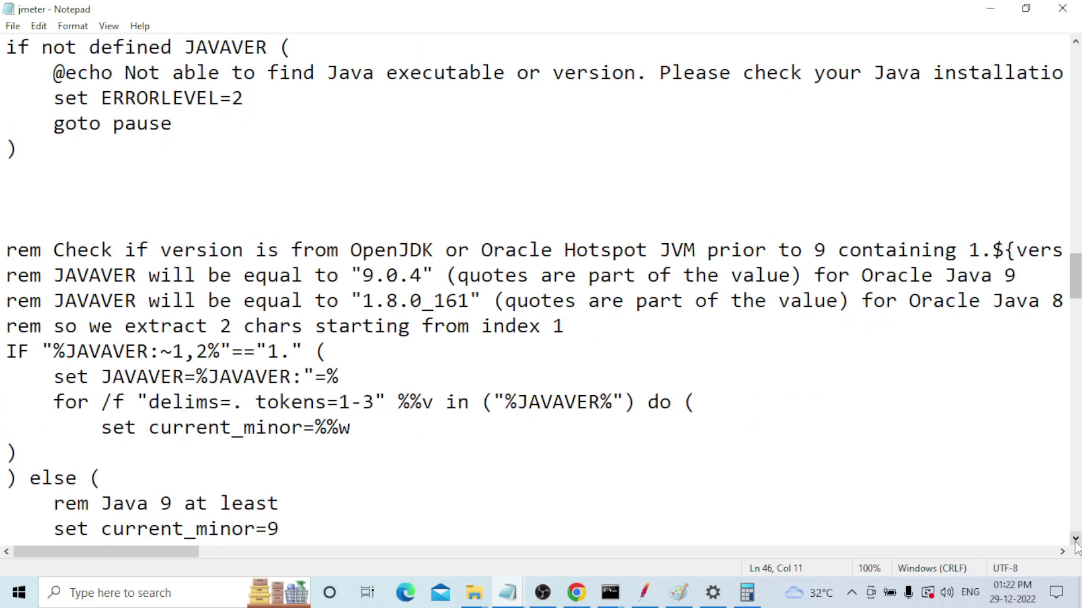
click(1076, 539)
click(1076, 539)
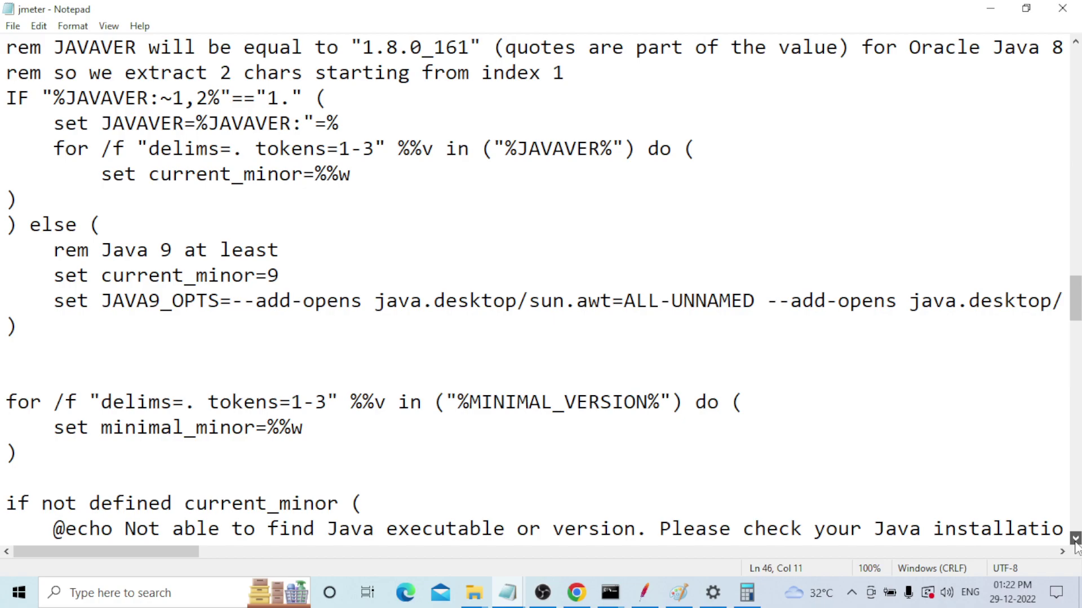
click(1076, 538)
click(1075, 539)
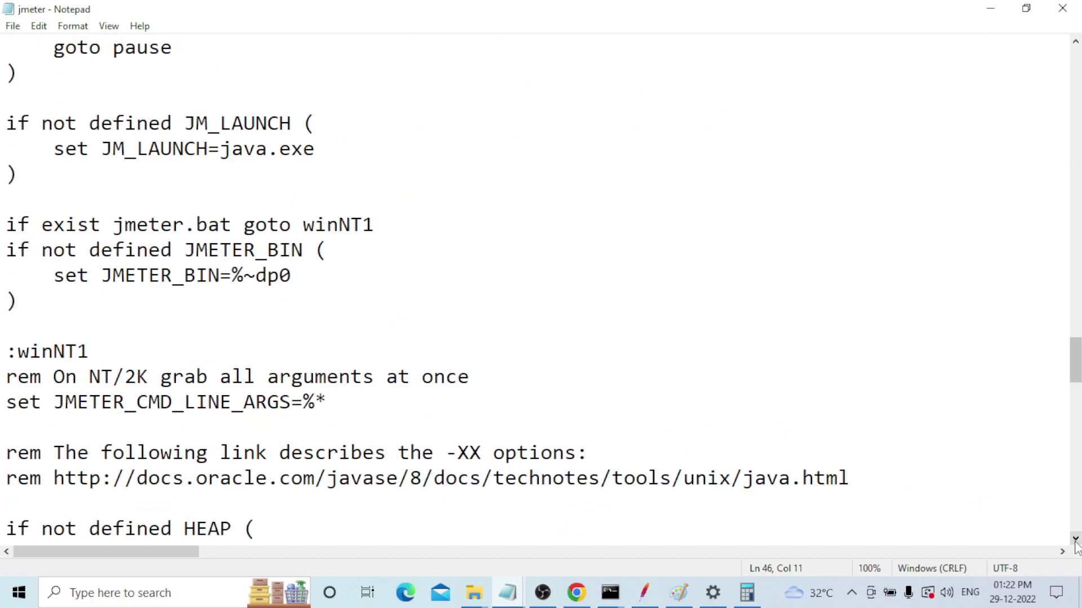
click(1076, 539)
click(1076, 538)
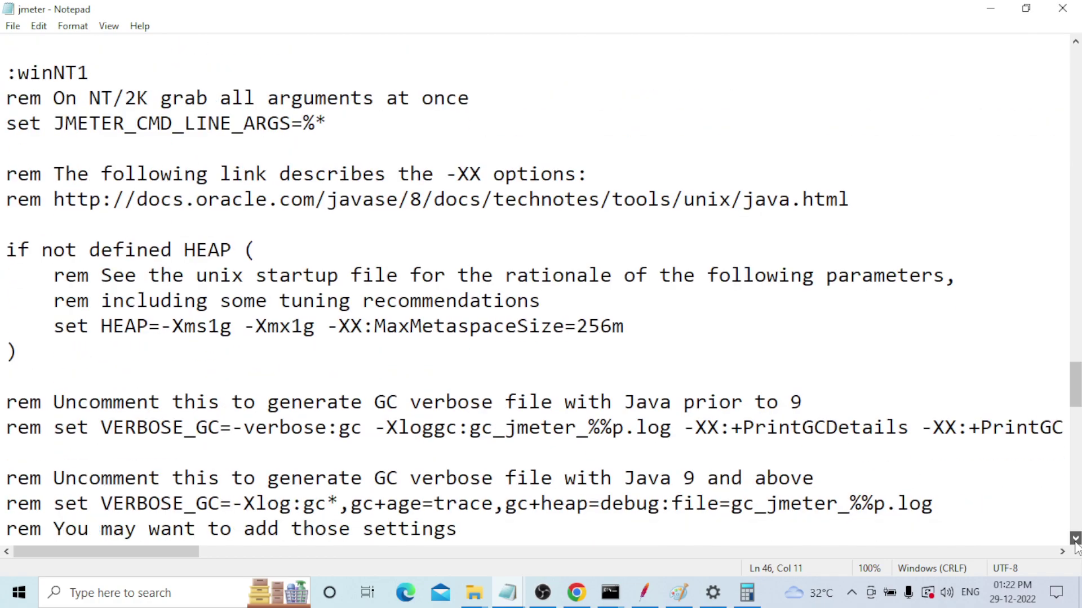
click(1076, 539)
click(1076, 538)
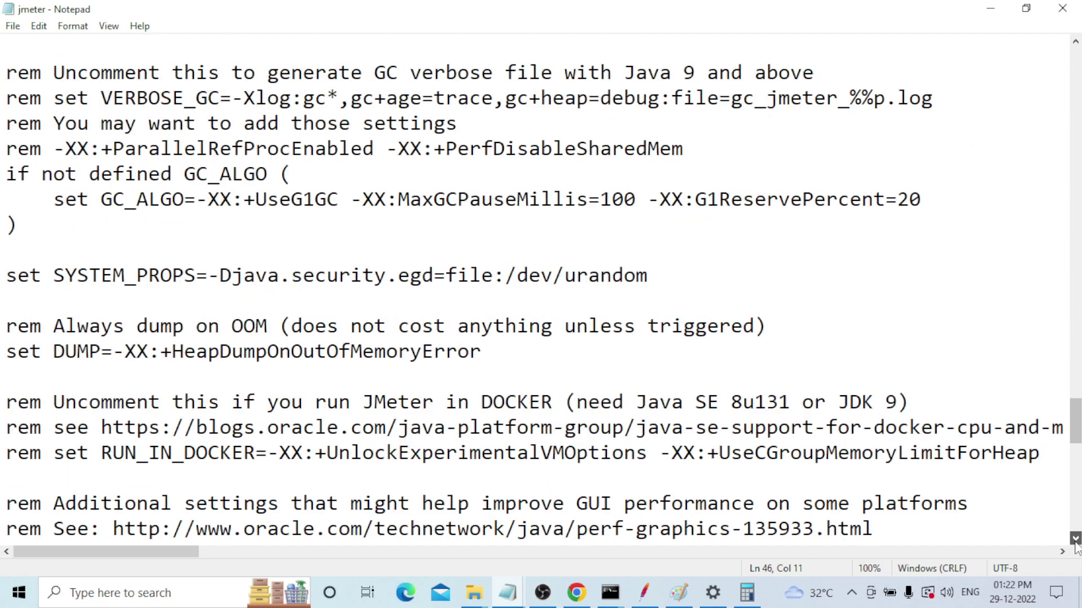
click(1076, 538)
click(1075, 539)
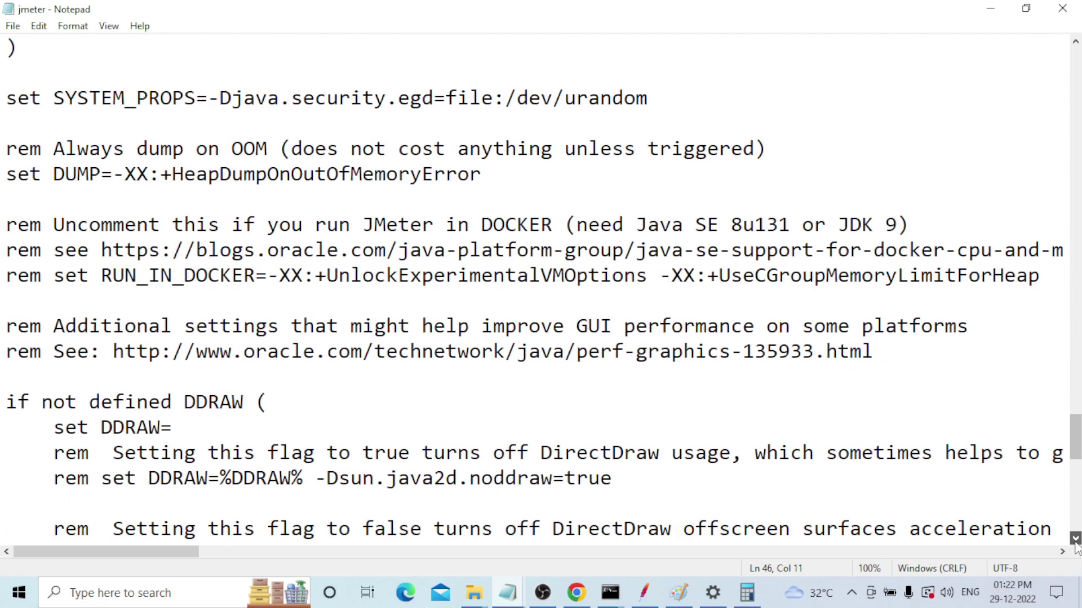
click(1076, 539)
click(1076, 538)
click(1076, 539)
click(1076, 539)
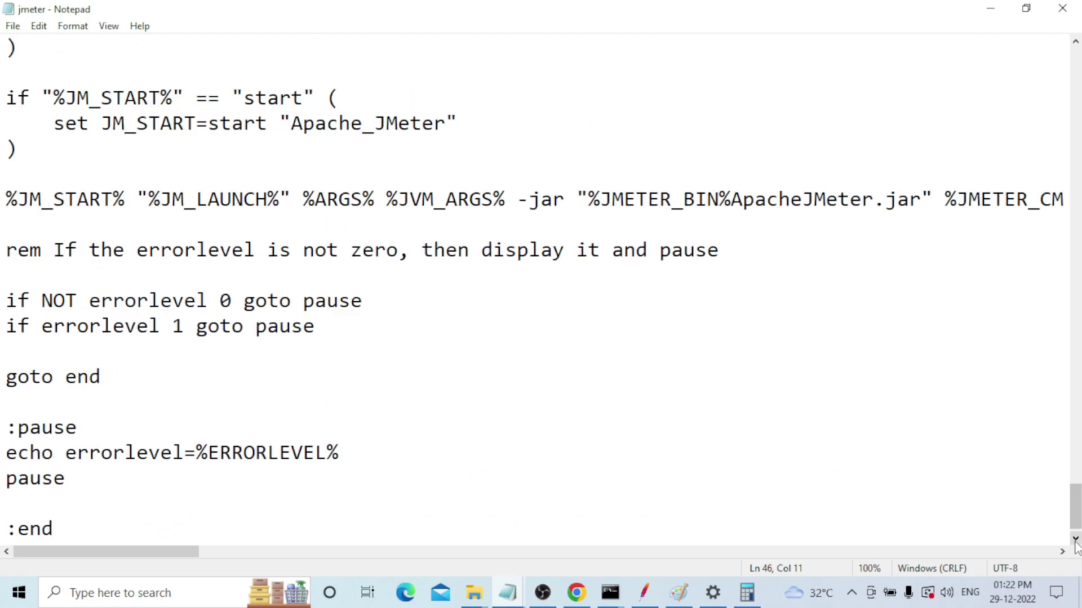
click(1075, 539)
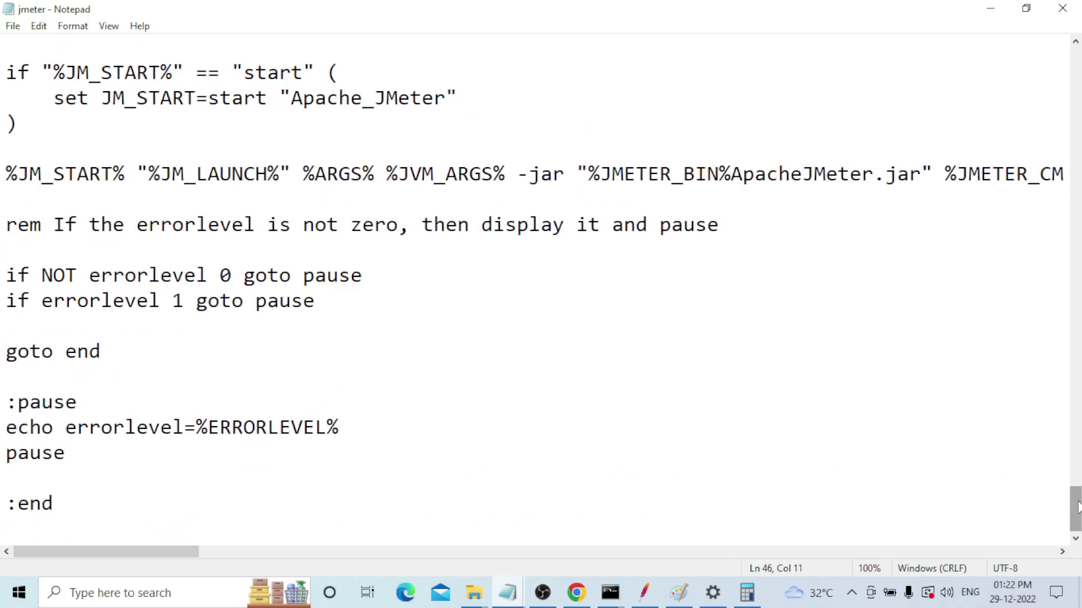
Step: Go back to the HEAP comment entry and copy its text "Defaults to '-Xms1g -Xmx1g -XX:MaxMetaspaceSize=256m'"
drag(1077, 507, 1039, 156)
scroll(1034, 177, up, 2)
click(137, 282)
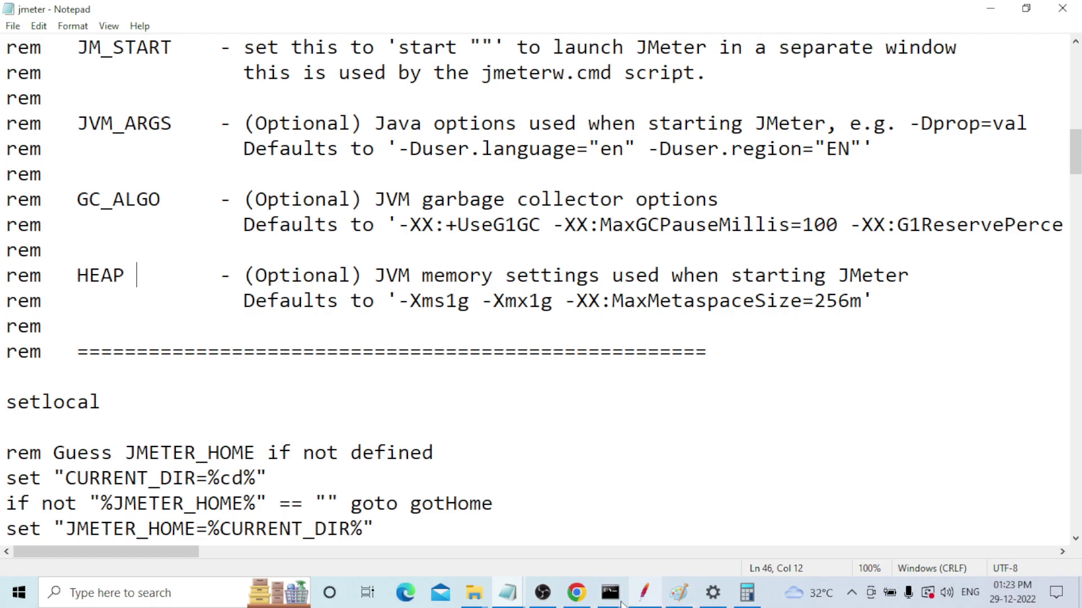
mouse_move(508, 595)
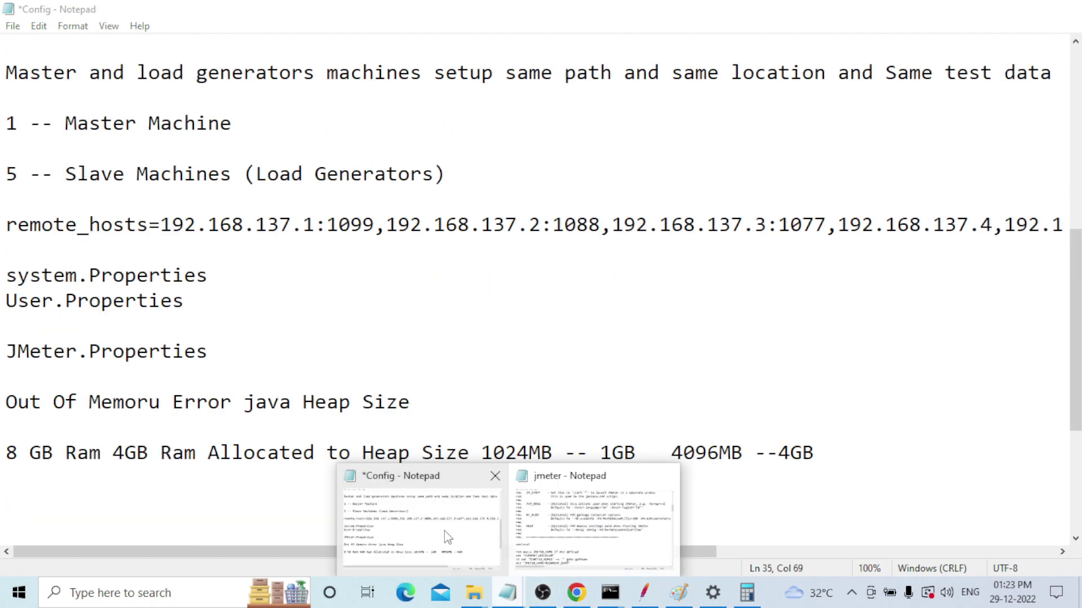
click(445, 535)
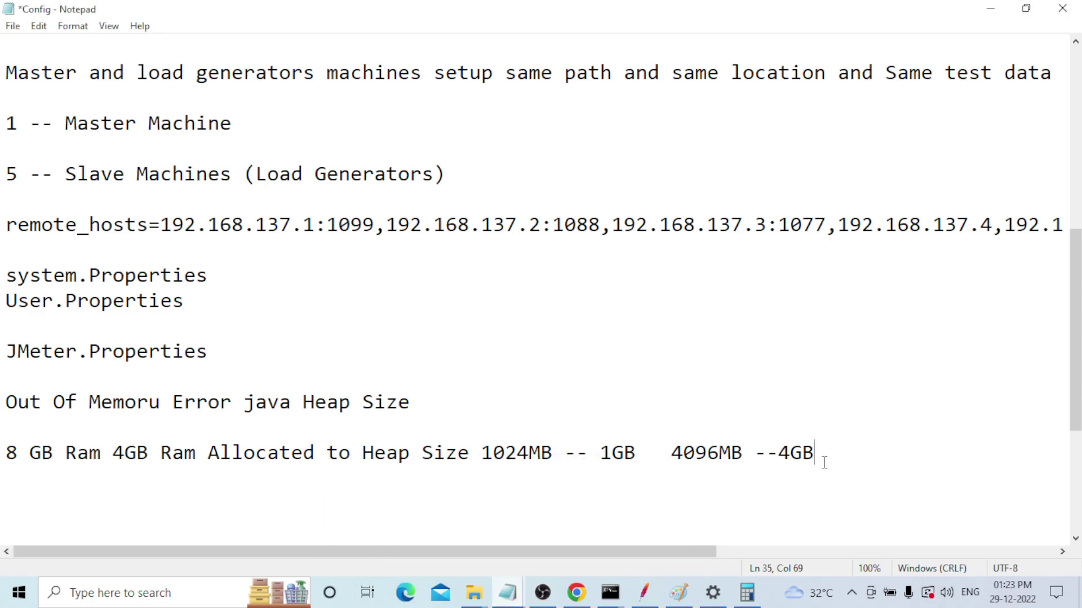
mouse_move(509, 592)
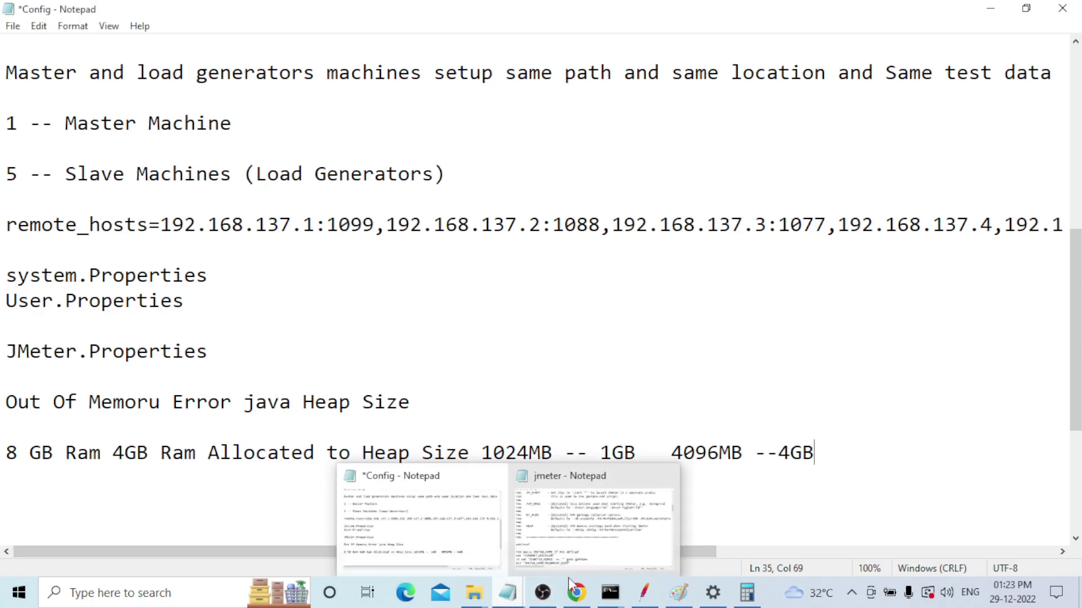
click(620, 528)
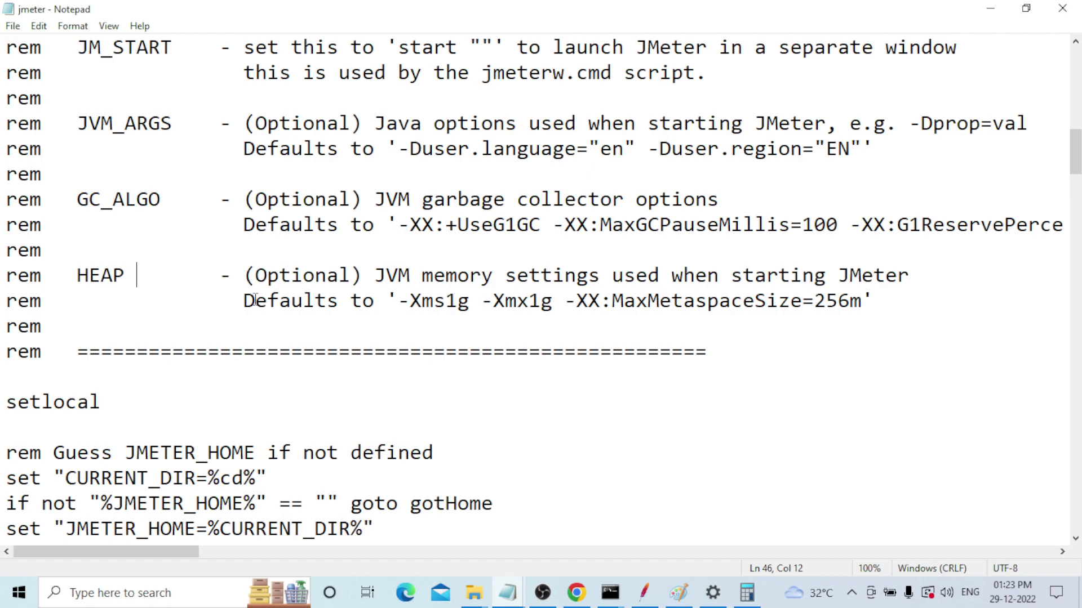
drag(244, 300, 888, 300)
key(ctrl+c)
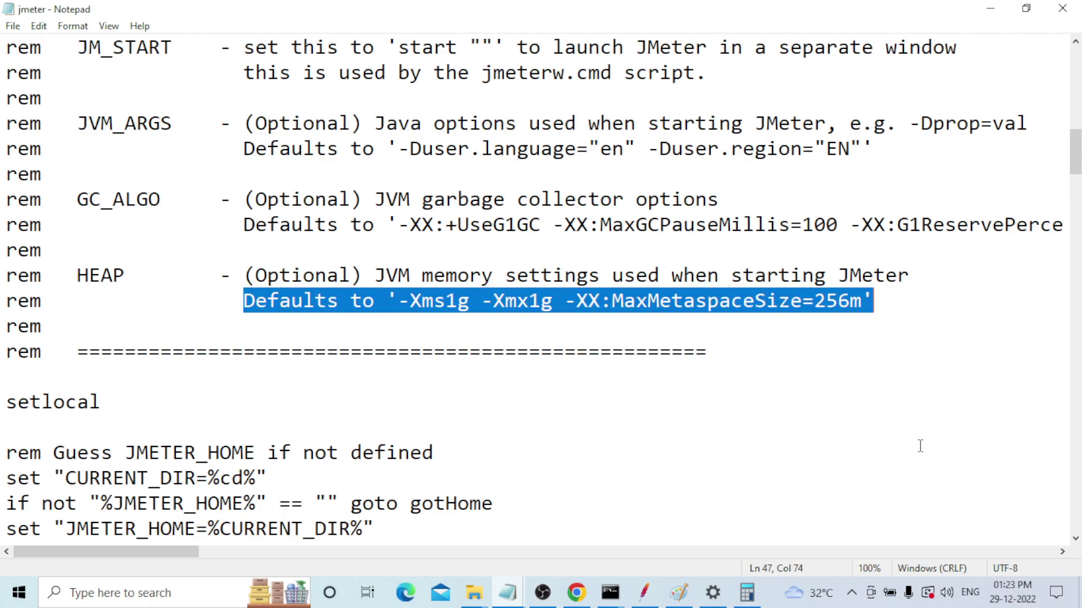
Step: Paste the copied heap defaults into the Config notes, one blank line below the RAM allocation line
click(507, 593)
click(431, 534)
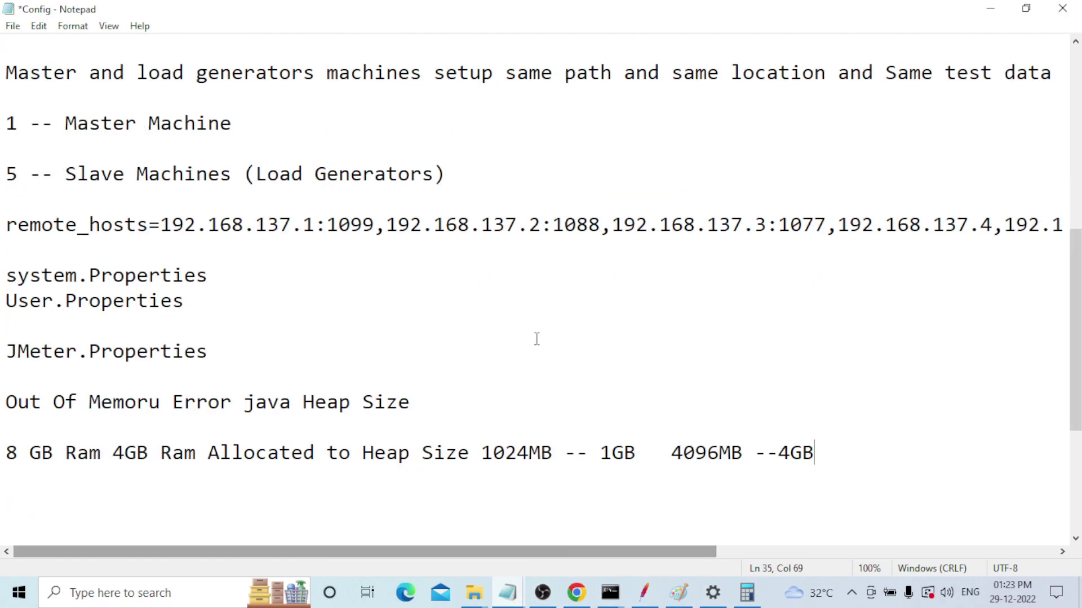
click(829, 448)
key(Return)
key(Return)
key(ctrl+v)
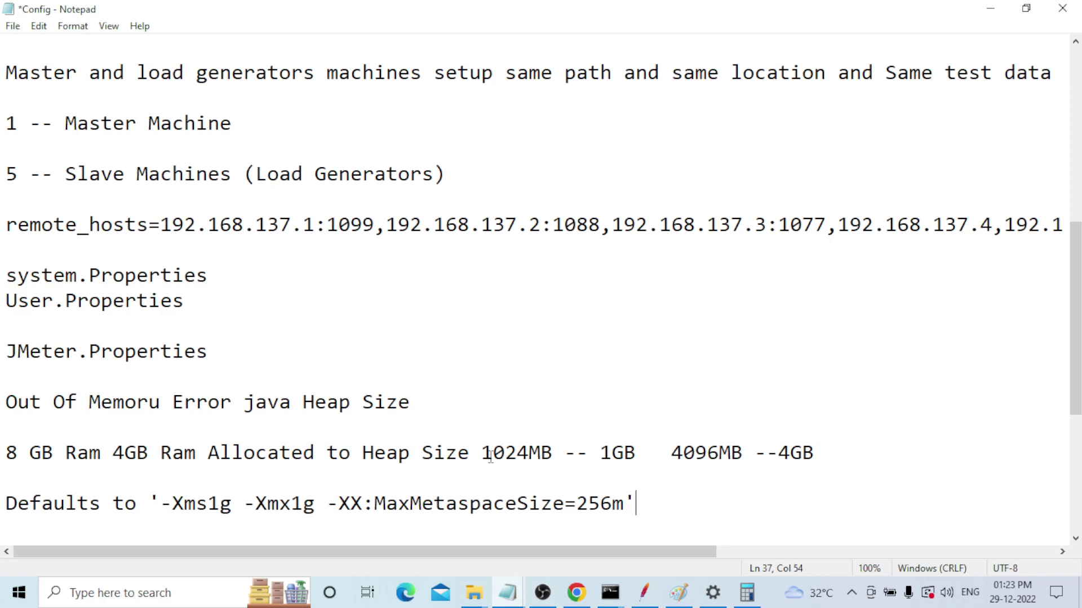
Step: Replace the -Xms value in the pasted defaults line with 1024MB
drag(487, 454, 554, 453)
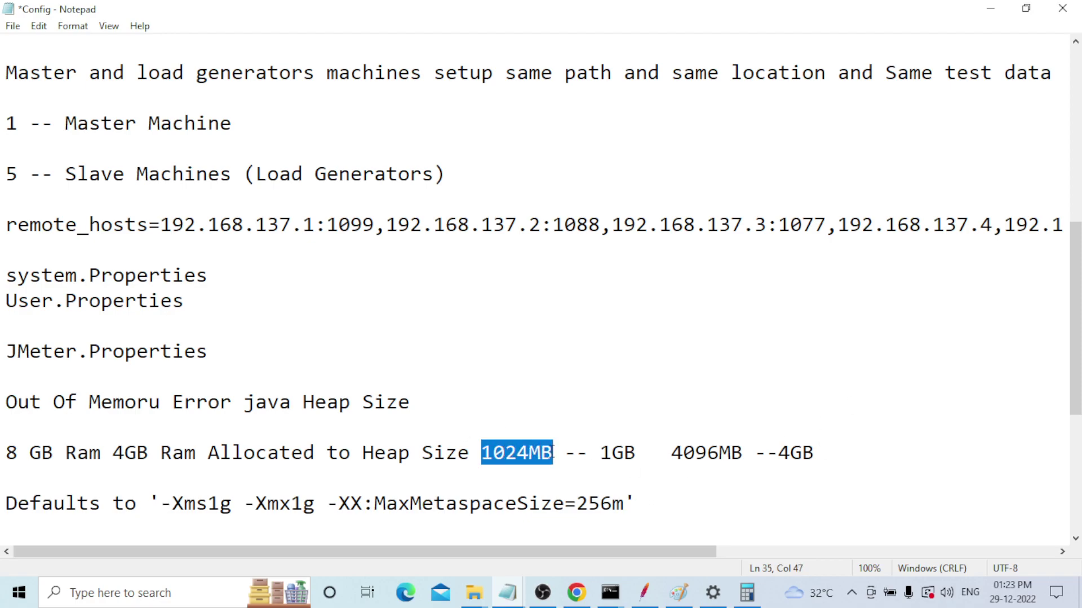
click(209, 503)
drag(209, 503, 233, 503)
text(1024MB)
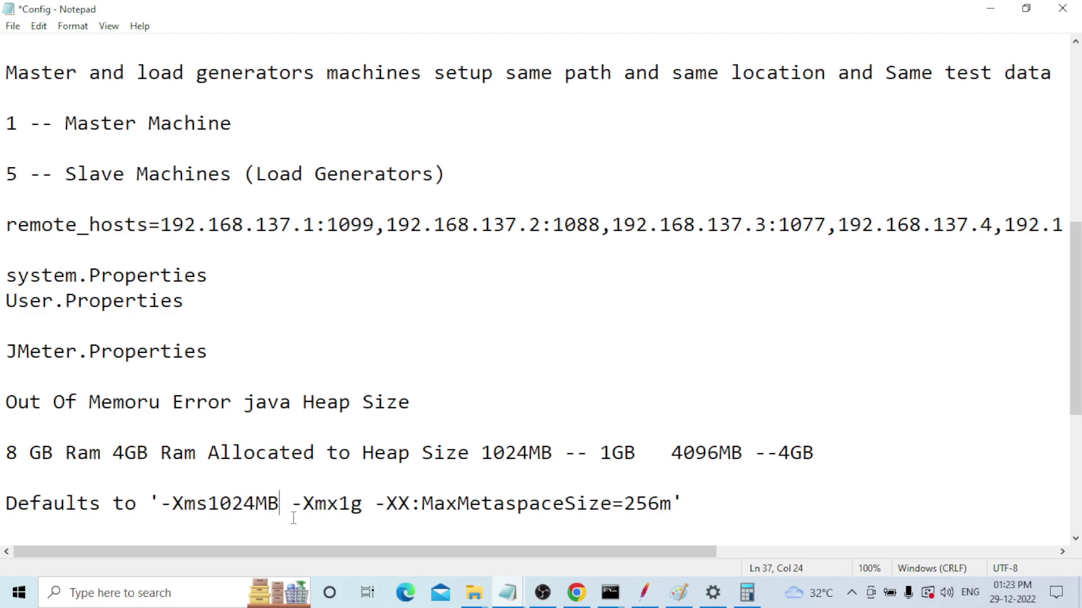
Step: Replace the -Xmx value in the defaults line with the 4096MB copied from the RAM allocation line, then add two line breaks after it
drag(671, 452, 744, 449)
key(ctrl+c)
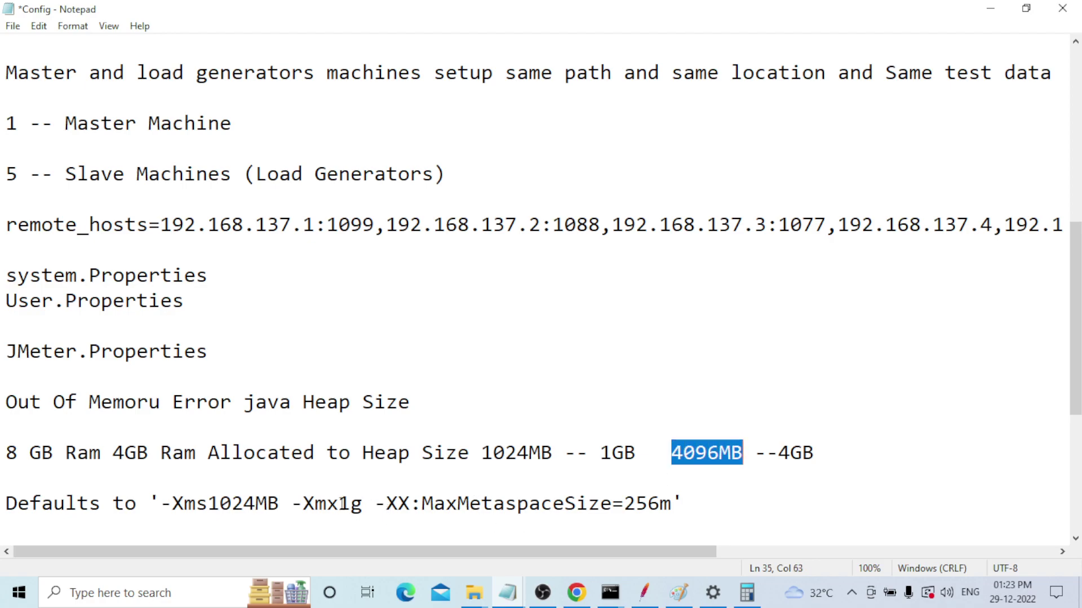
drag(339, 503, 362, 503)
key(ctrl+v)
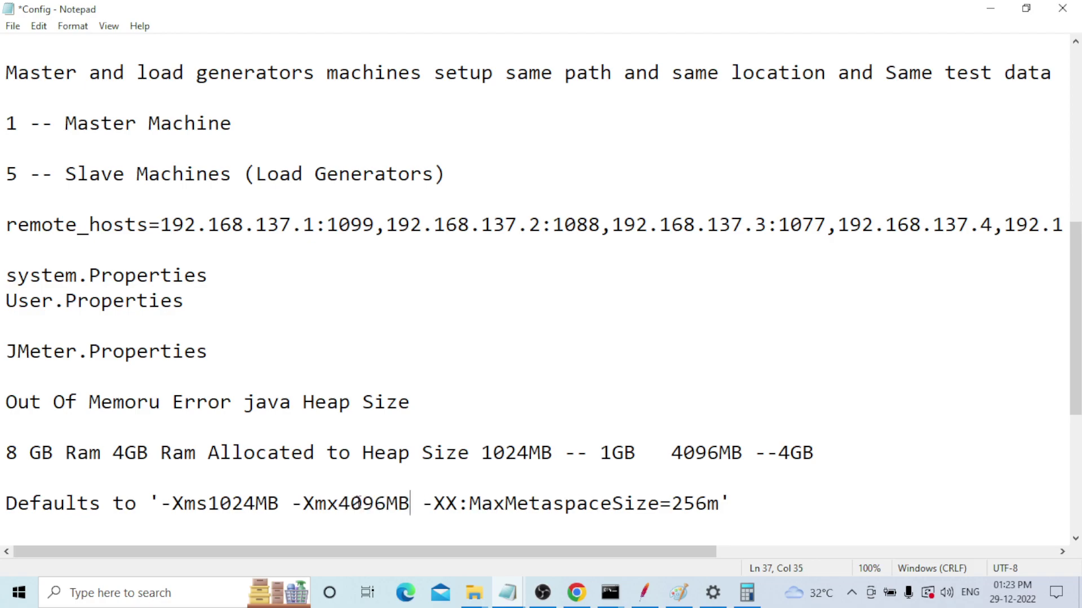
click(735, 503)
key(Return)
key(Return)
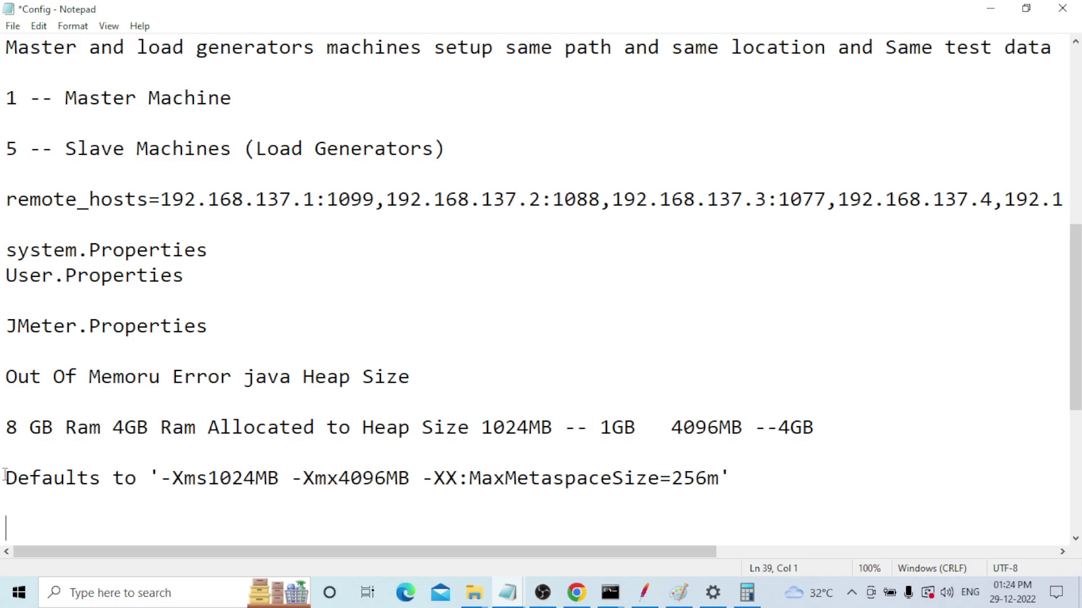
Step: Duplicate the whole heap defaults line, leaving one blank line between the original and the copy
drag(5, 476, 729, 484)
key(ctrl+c)
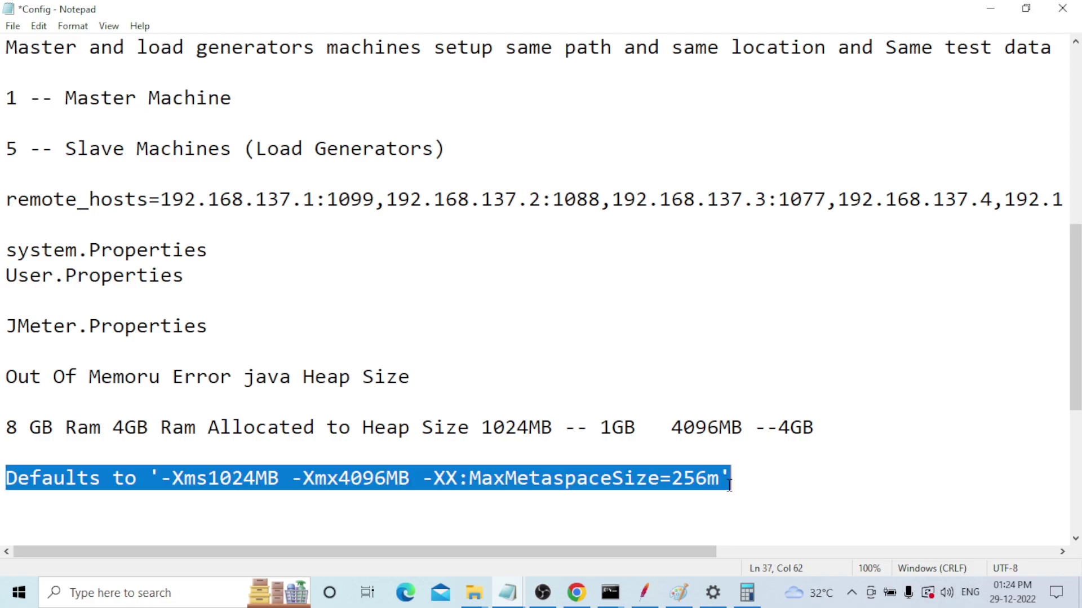
click(743, 479)
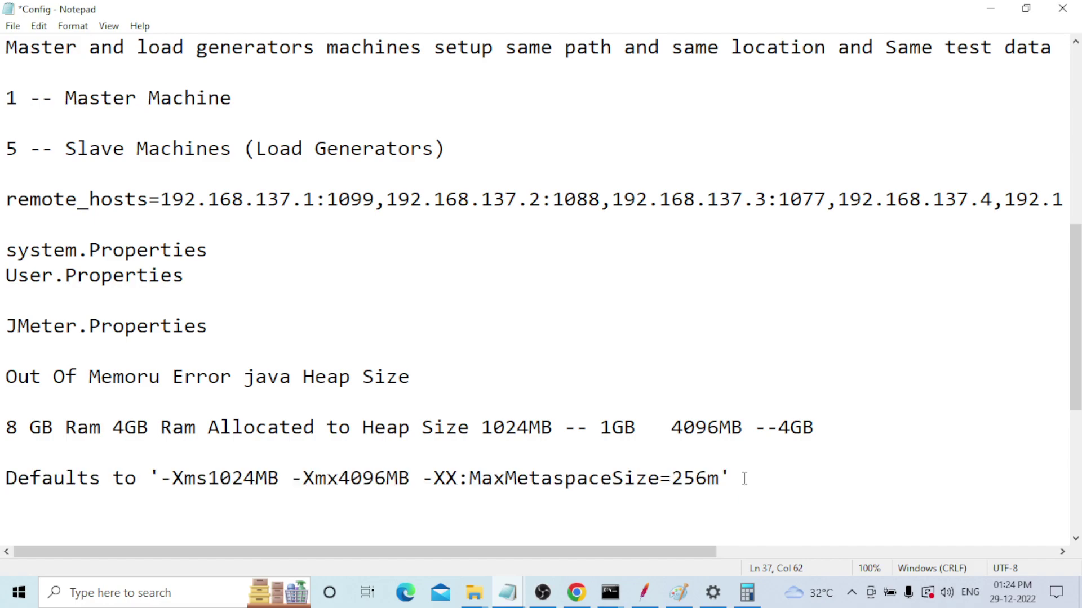
key(Return)
key(Return)
key(ctrl+v)
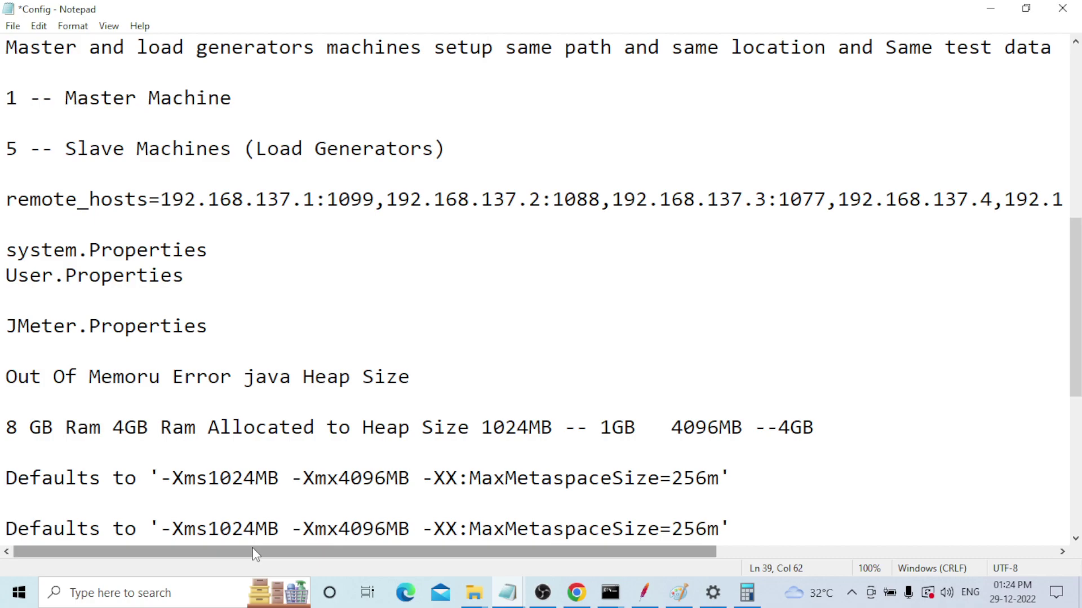
Step: Change the second defaults line to -Xms1GB and -Xmx4GB
drag(280, 530, 215, 535)
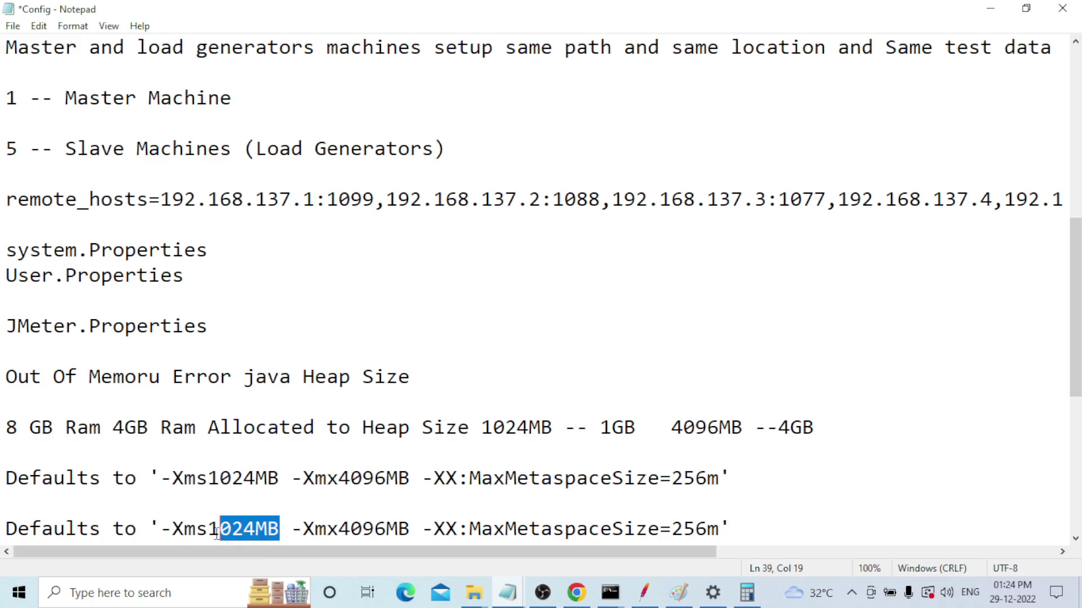
text(GB)
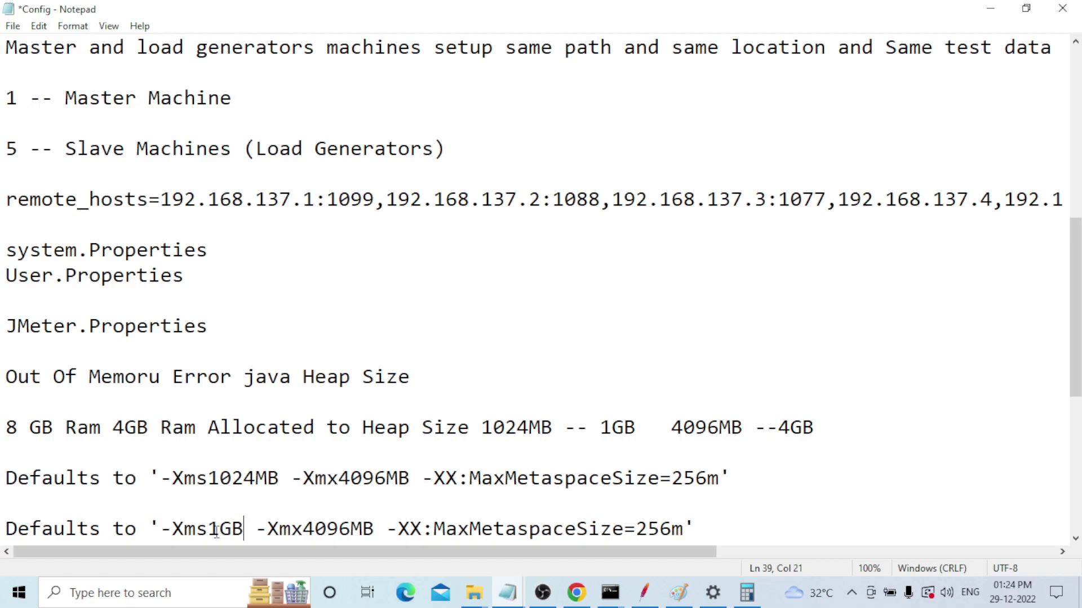
click(315, 528)
key(Delete)
key(Delete)
key(Delete)
key(Delete)
key(Delete)
text(GB)
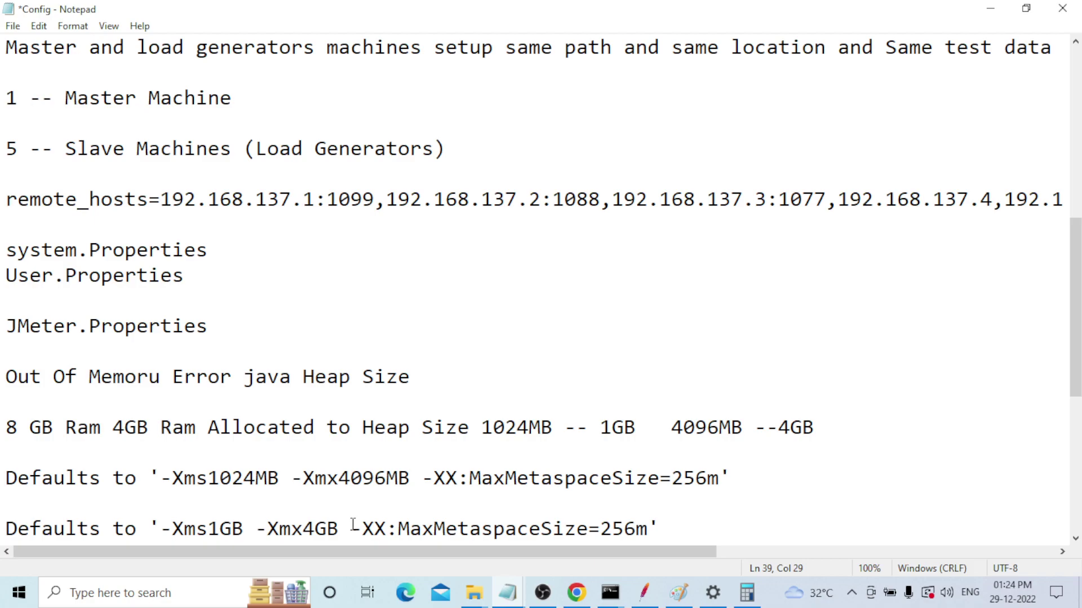
Step: Shorten the units in the second defaults line so it reads -Xms1g -Xmx4g
key(BackSpace)
key(BackSpace)
text(g)
key(Left)
key(Left)
key(Left)
key(Left)
key(Left)
key(Left)
key(Left)
key(BackSpace)
key(BackSpace)
text(g)
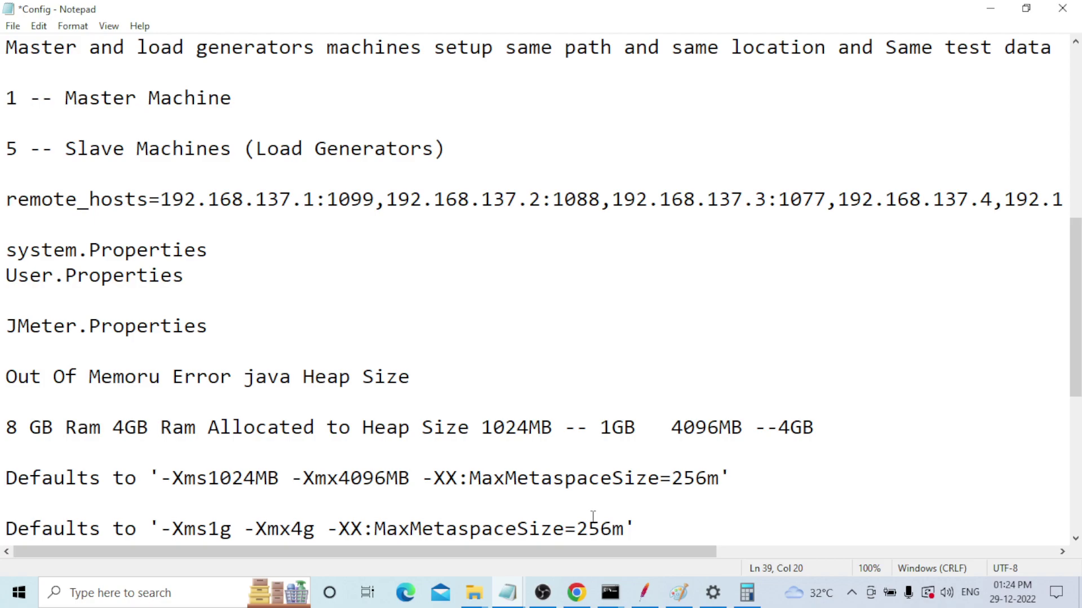
Step: Compare the second defaults line in the Config notes with the HEAP defaults text in the jmeter batch file
scroll(593, 517, down, 5)
drag(5, 326, 3, 541)
click(445, 282)
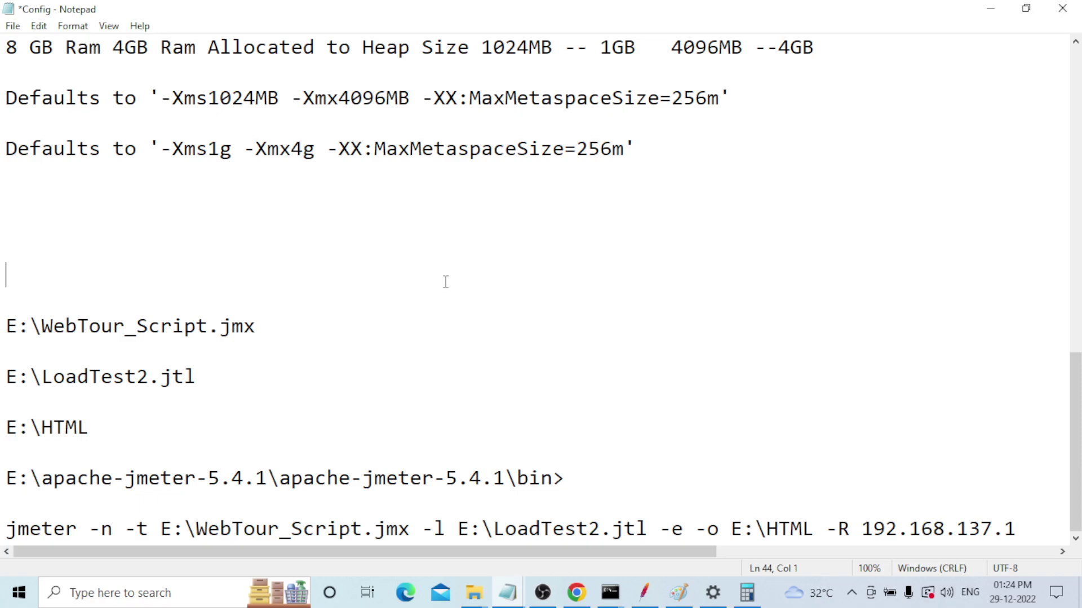
triple_click(340, 165)
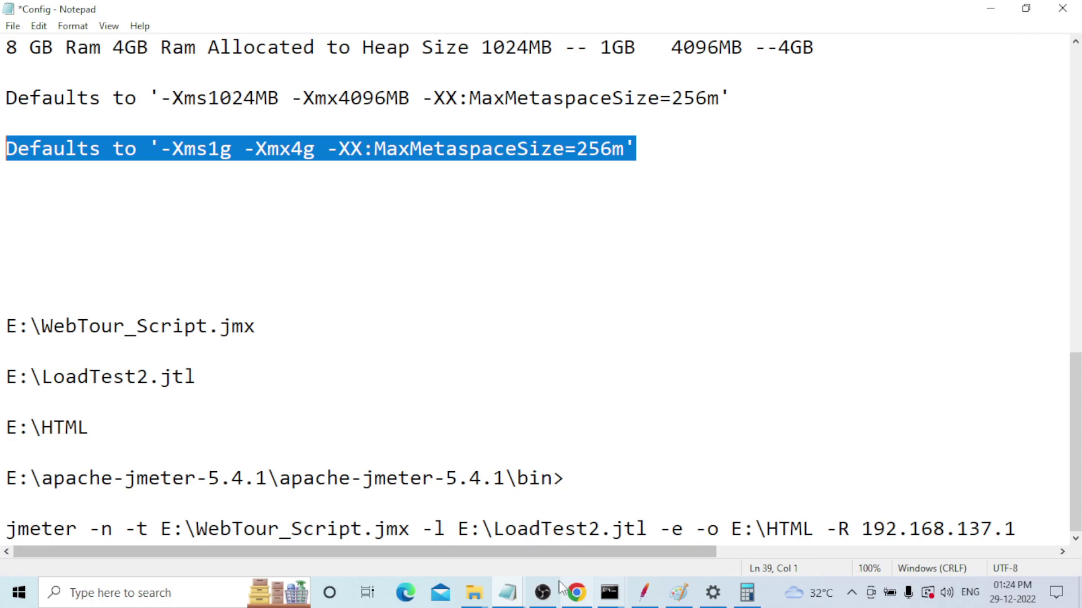
key(alt+Tab)
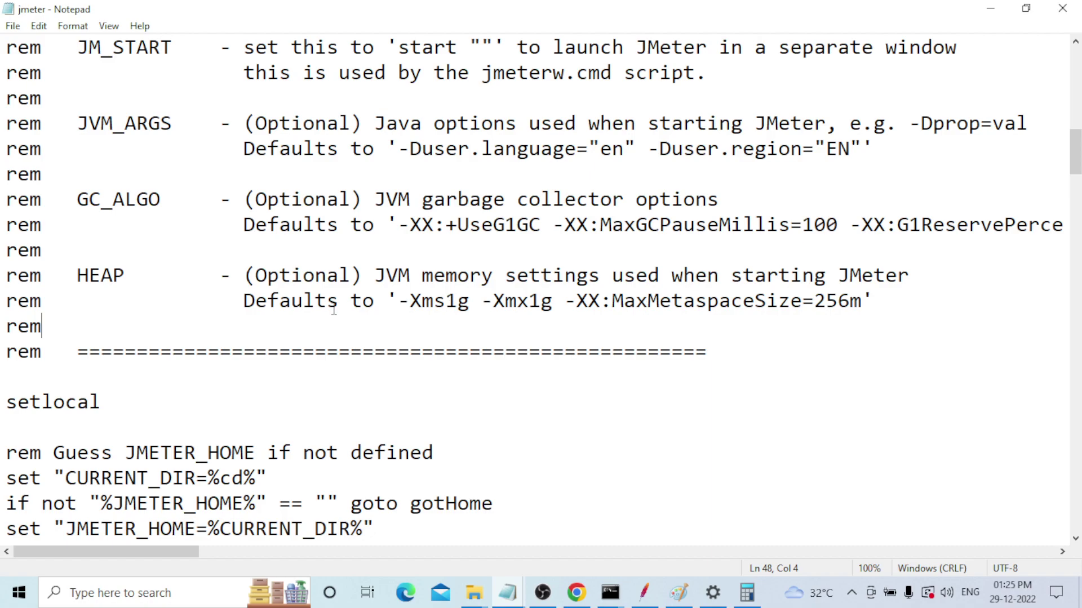
drag(243, 305, 584, 311)
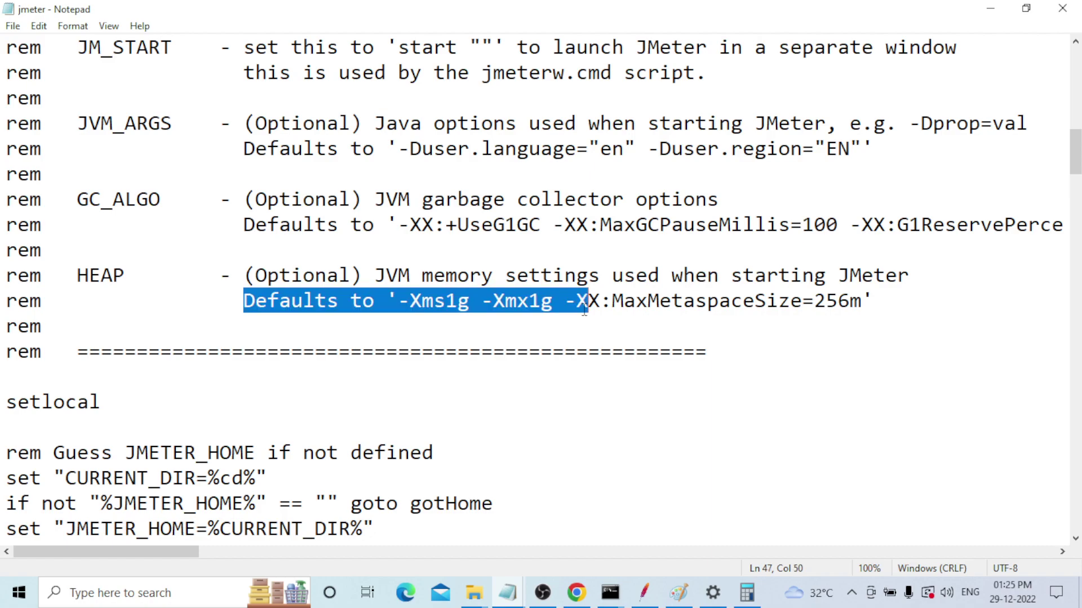
click(928, 295)
Step: Save the jmeter batch file and return to the Config notes
scroll(929, 296, up, 13)
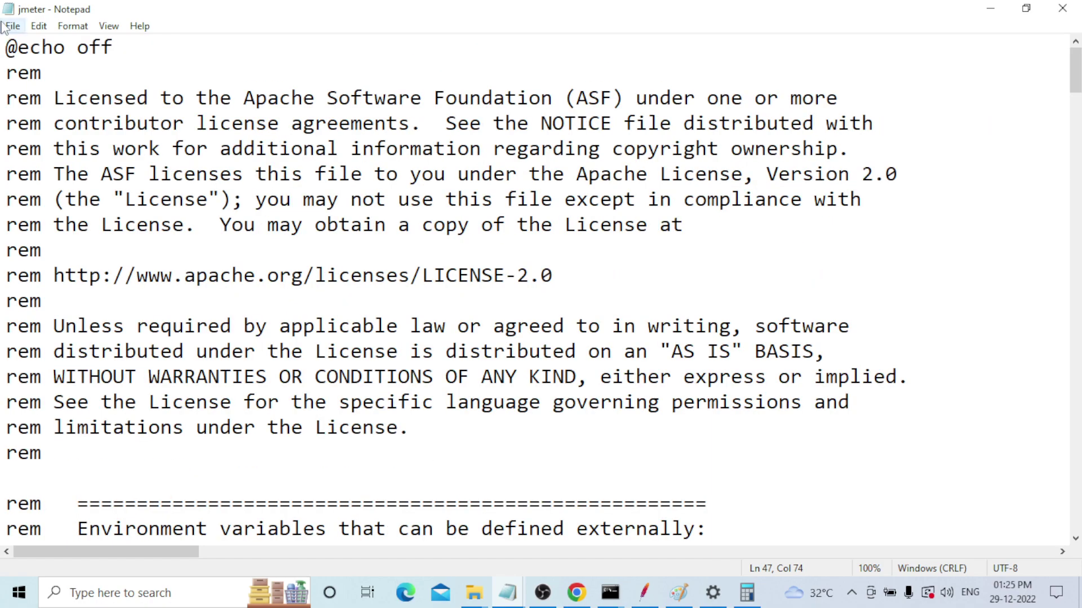
click(3, 25)
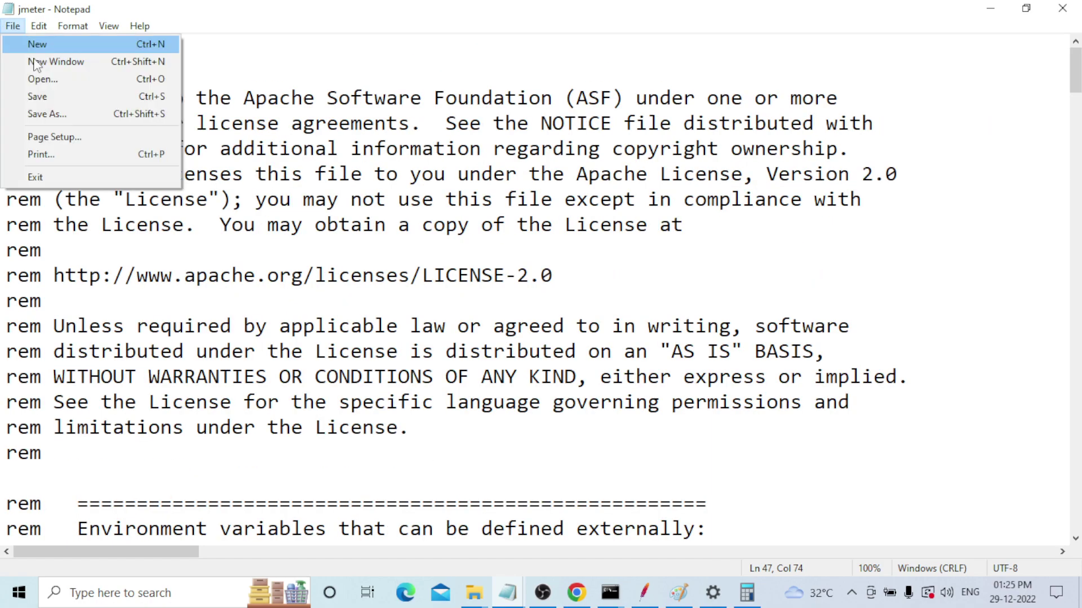
click(34, 98)
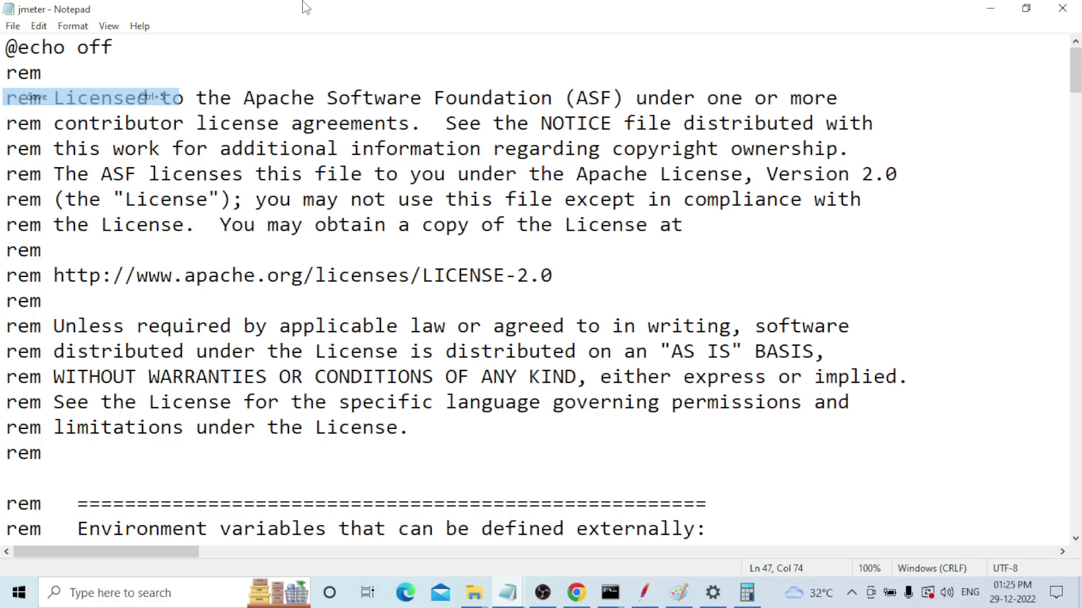
key(alt+Tab)
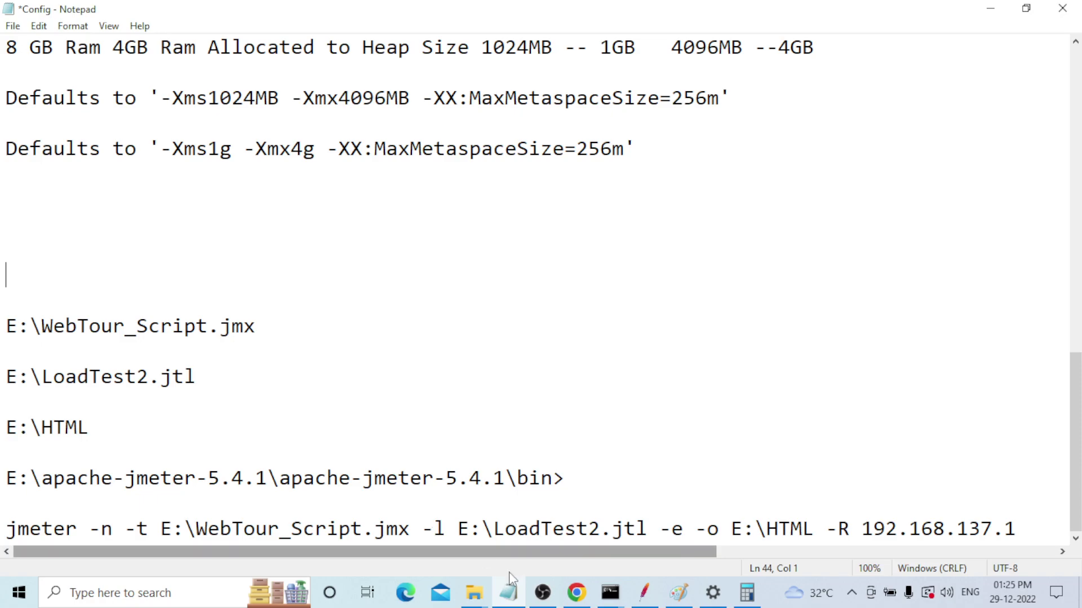
mouse_move(483, 596)
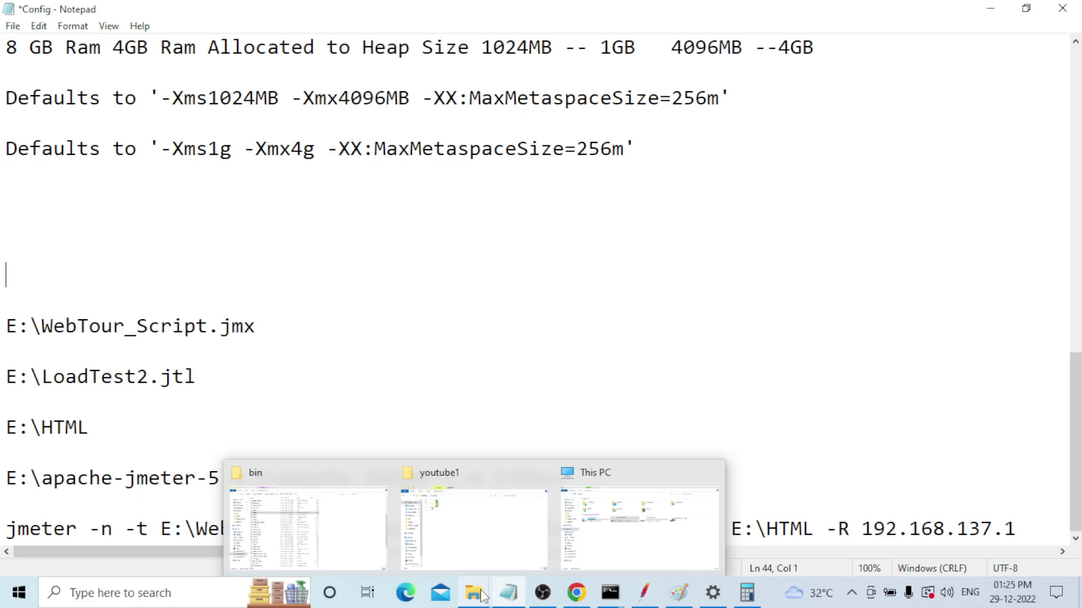
click(490, 383)
mouse_move(689, 596)
mouse_move(508, 594)
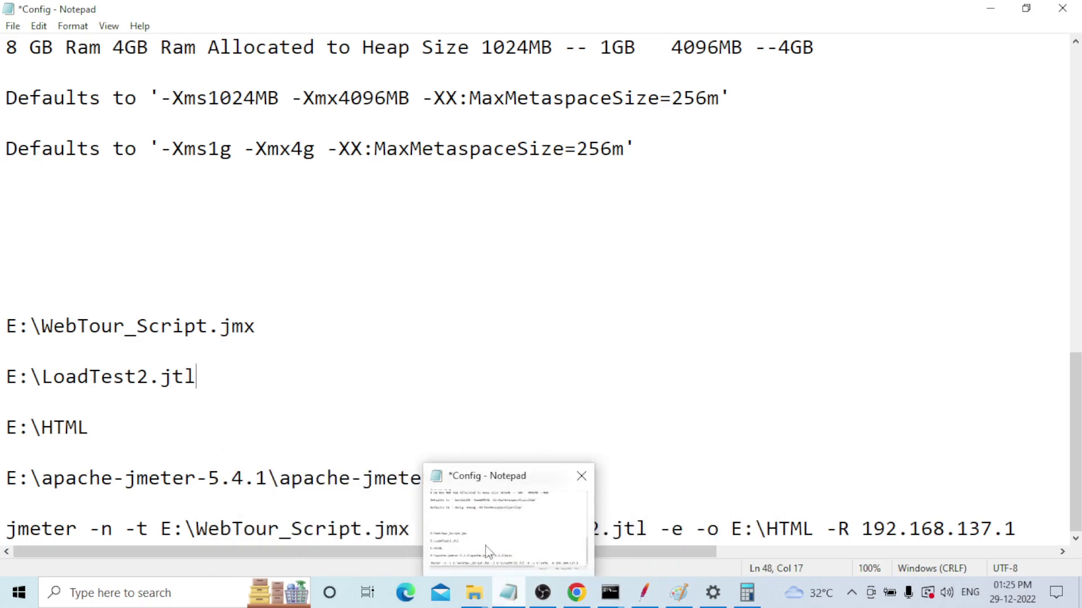
scroll(430, 265, up, 3)
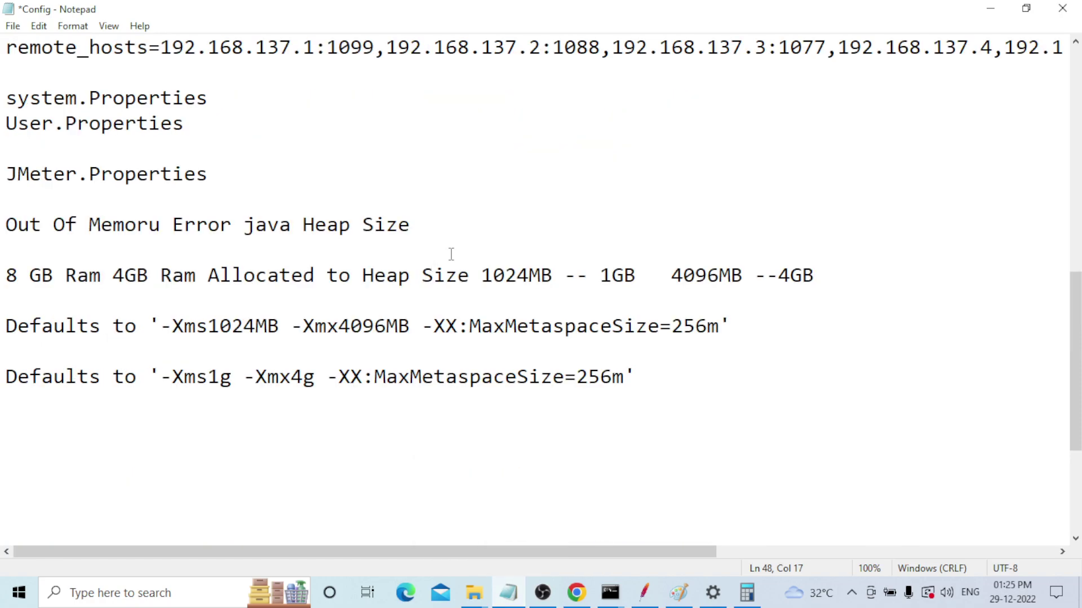
scroll(273, 134, up, 3)
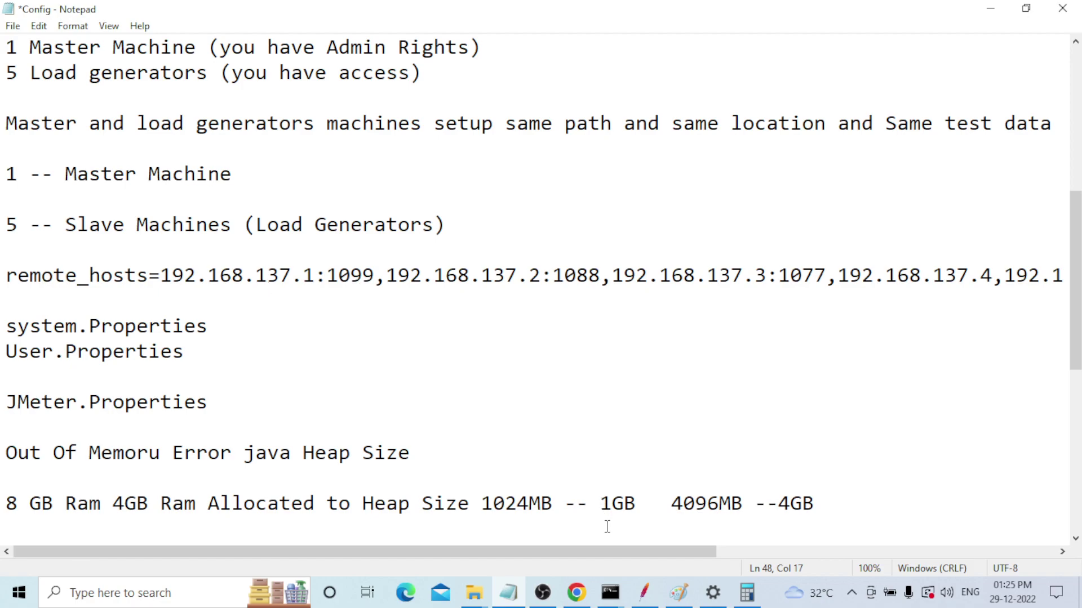
Step: Switch to the Command Prompt, run ipconfig and highlight the IPv4 address of the Local Area Connection* 2 adapter
click(609, 601)
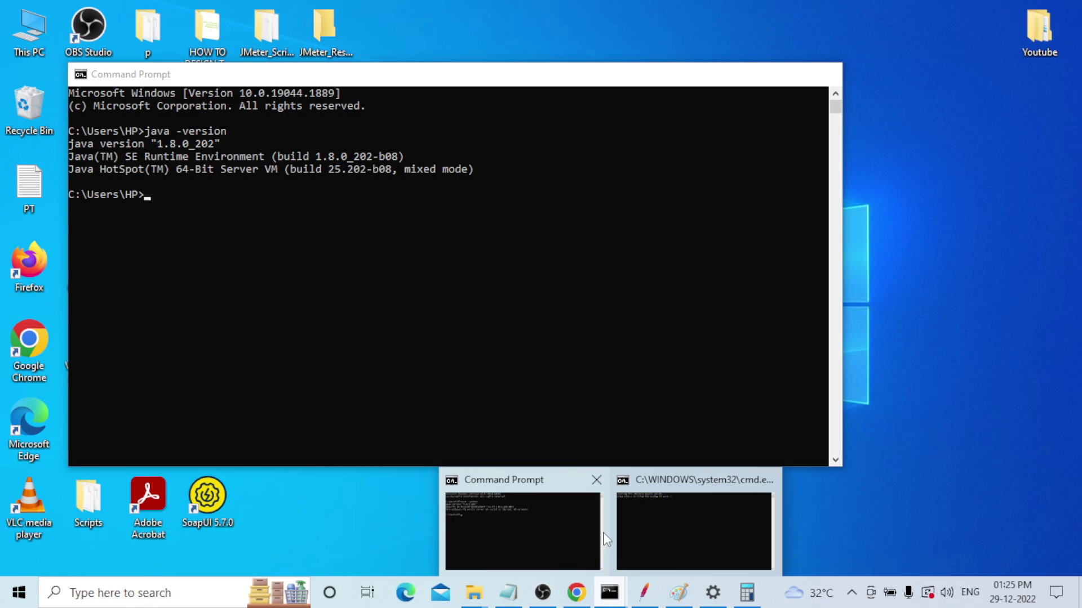
mouse_move(645, 531)
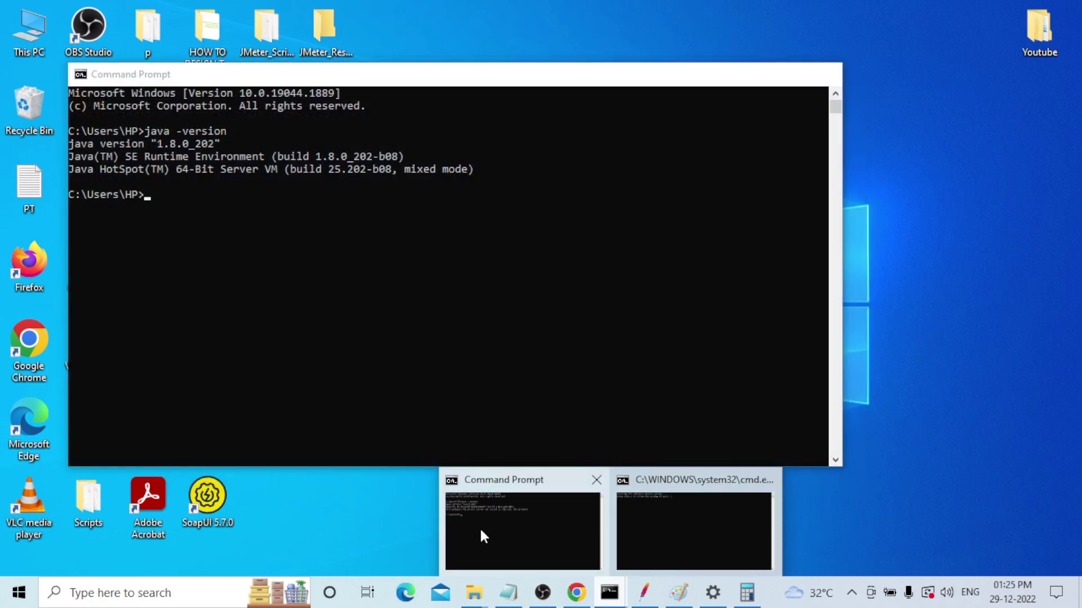
click(480, 530)
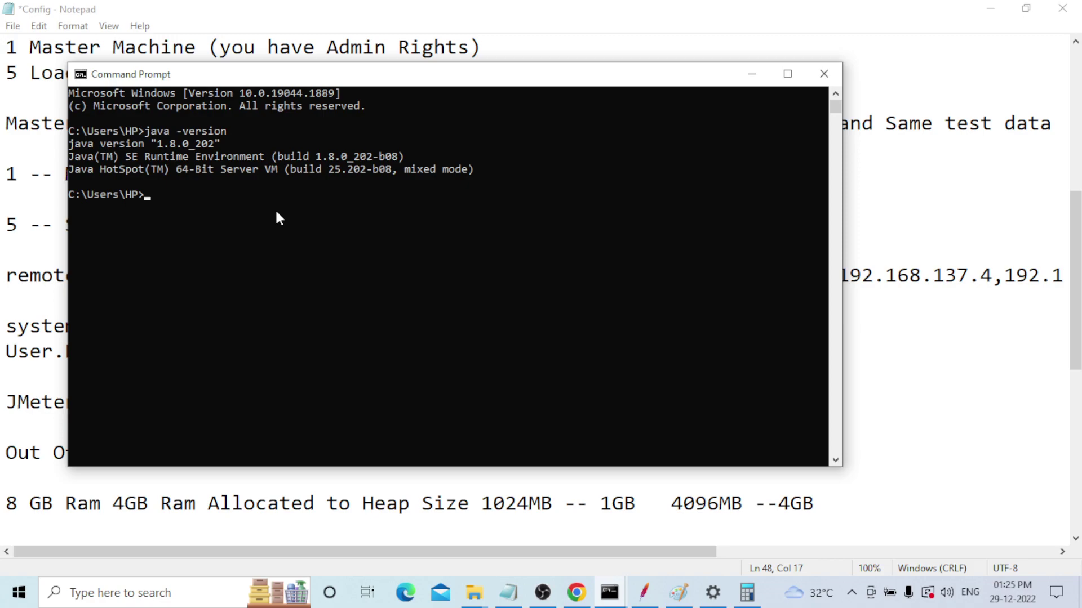
text(ipconfig)
key(Return)
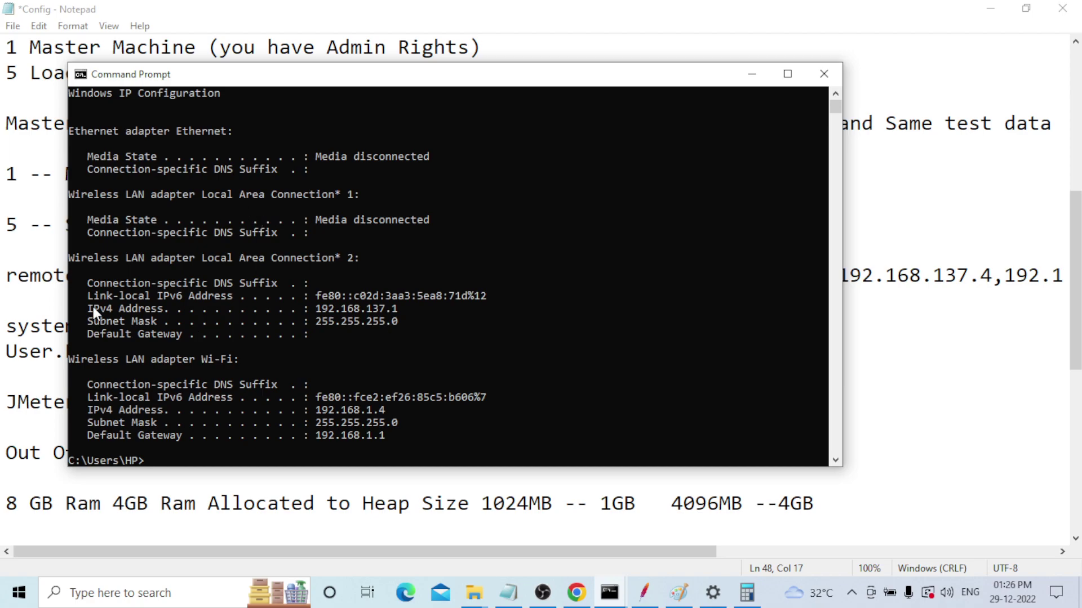
drag(87, 305, 409, 320)
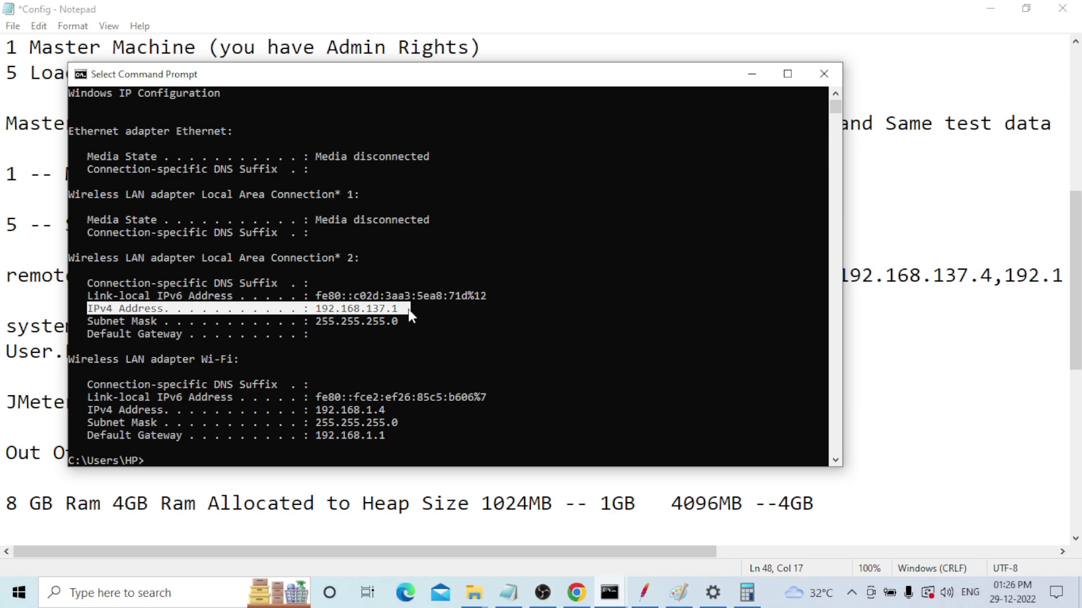
Step: Switch back to the Config notes and add the line "Windows OS -- ipconfig" below the second defaults line
click(509, 593)
scroll(382, 415, down, 1)
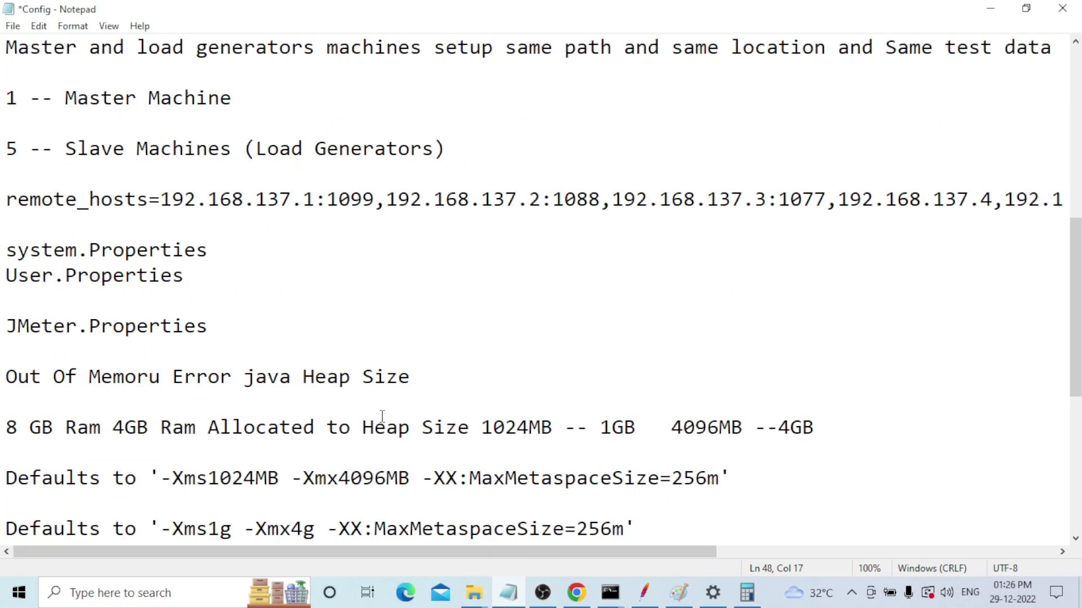
scroll(382, 416, down, 2)
click(83, 445)
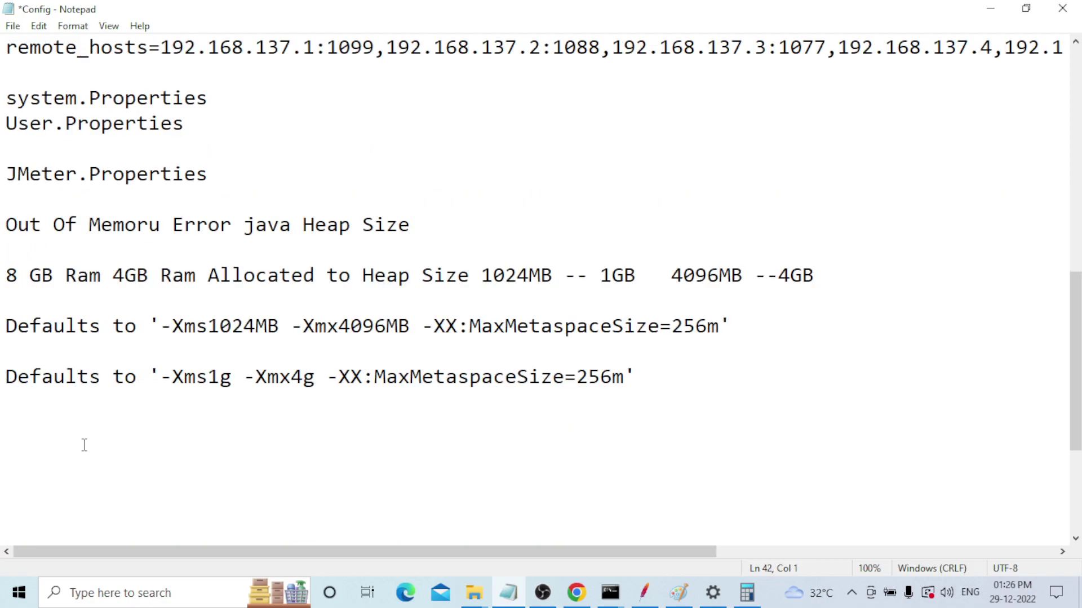
text(Windows OD)
key(BackSpace)
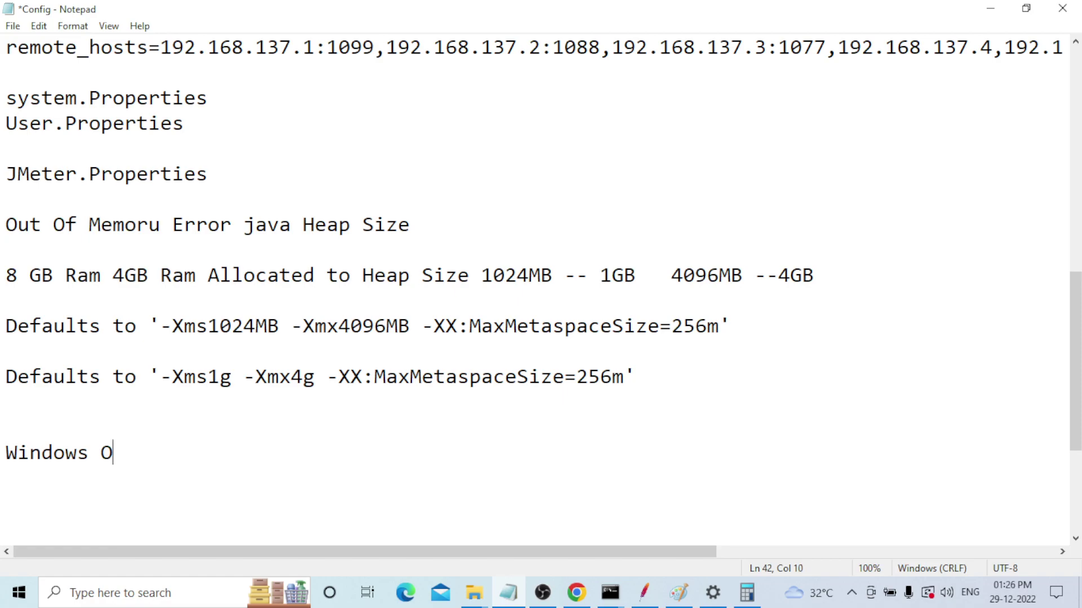
text(S  -- ipconfig)
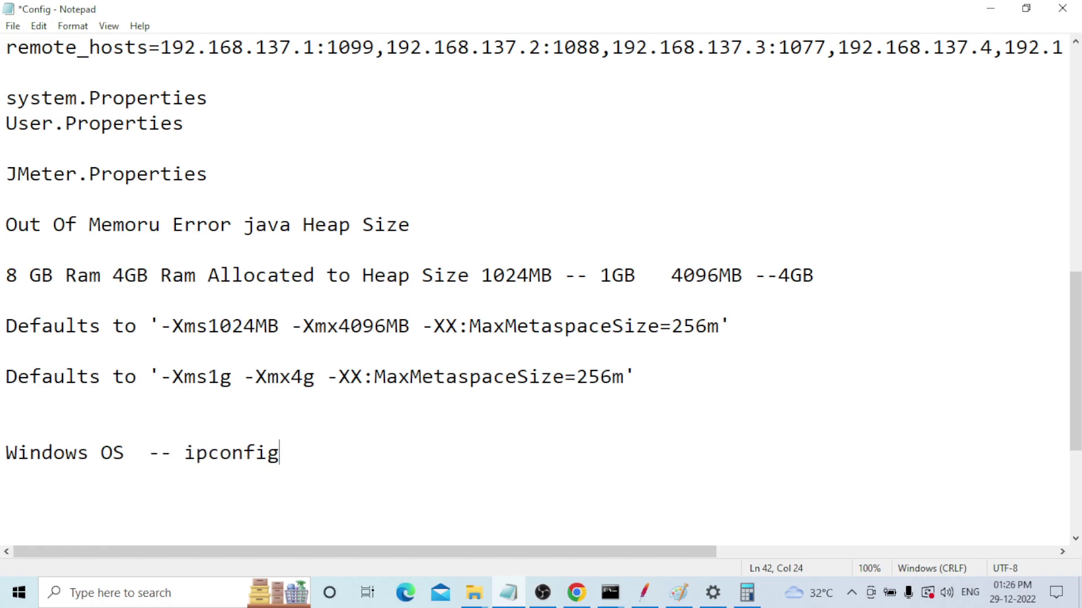
Step: Add the line "Linux/Mas OS -- ifconfig" one blank line below the Windows entry, followed by two line breaks
key(Return)
key(Return)
text(Linux/Mas OD)
key(BackSpace)
text(S -- )
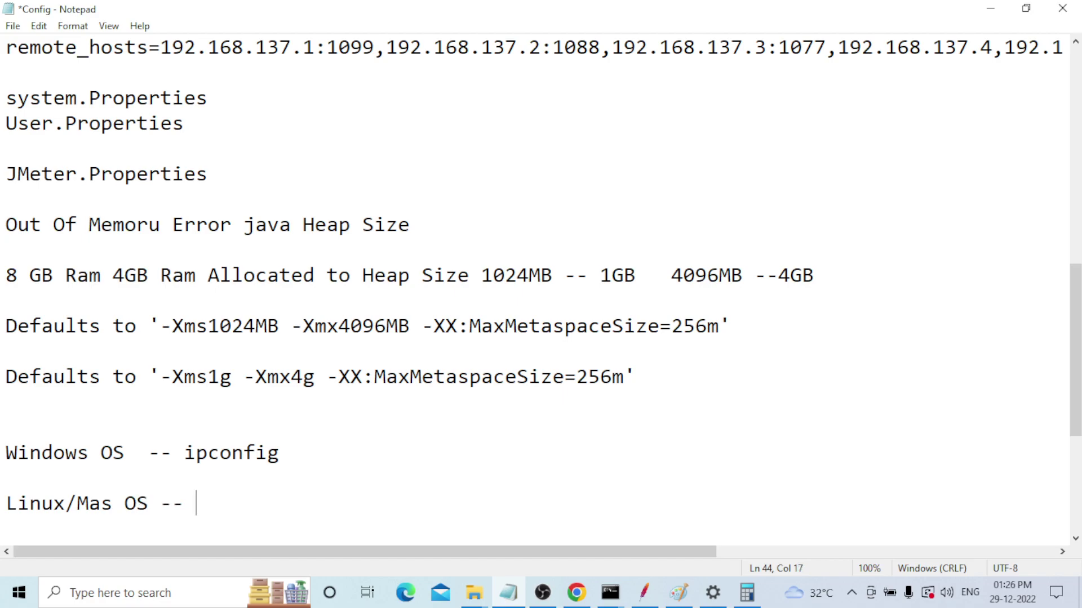
text(ifconfig)
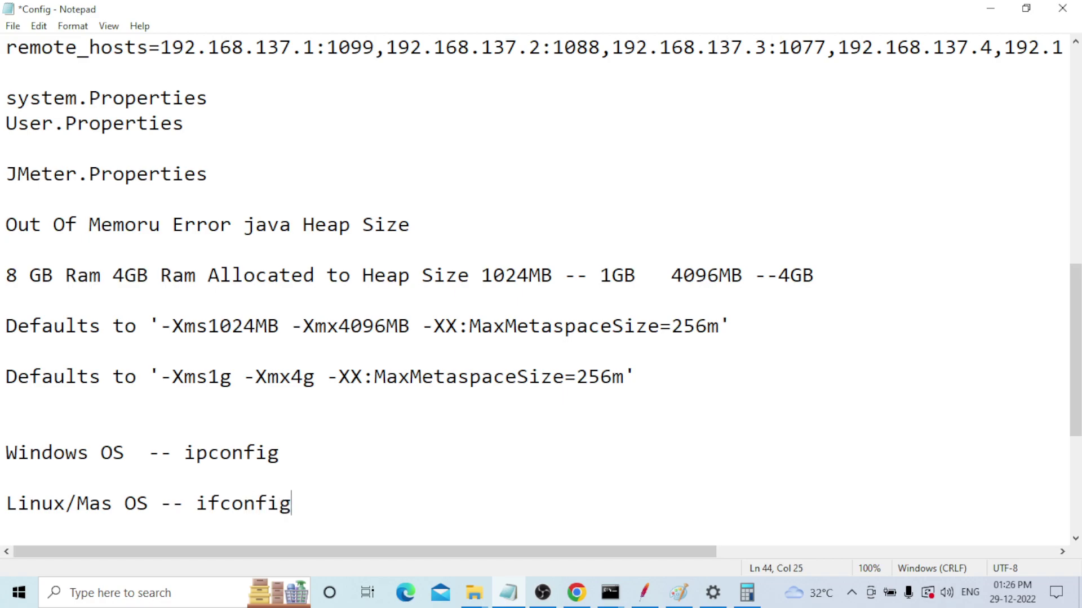
key(Return)
key(Return)
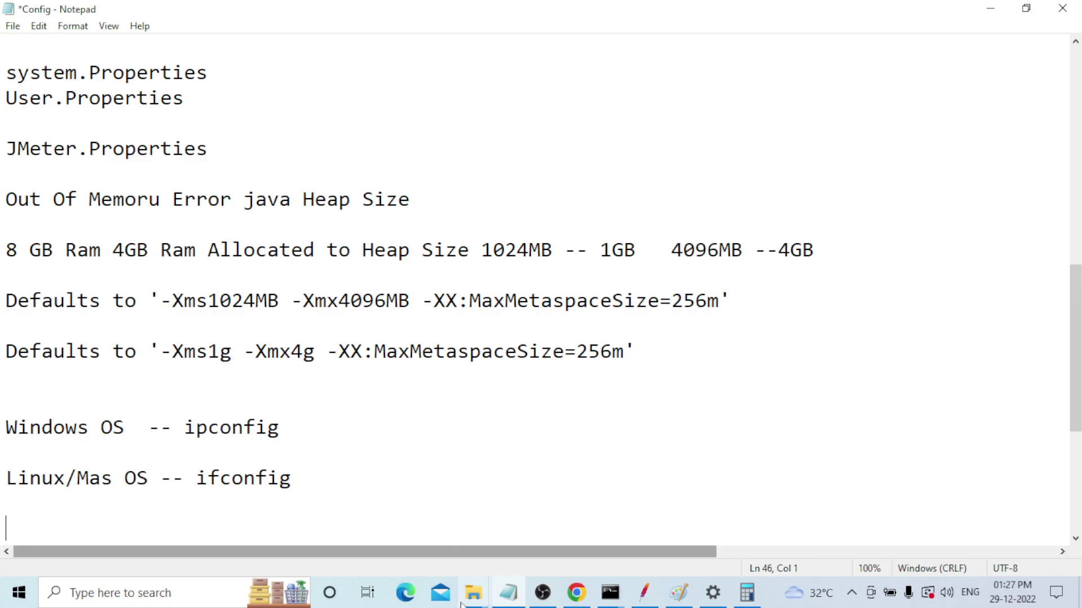
mouse_move(476, 604)
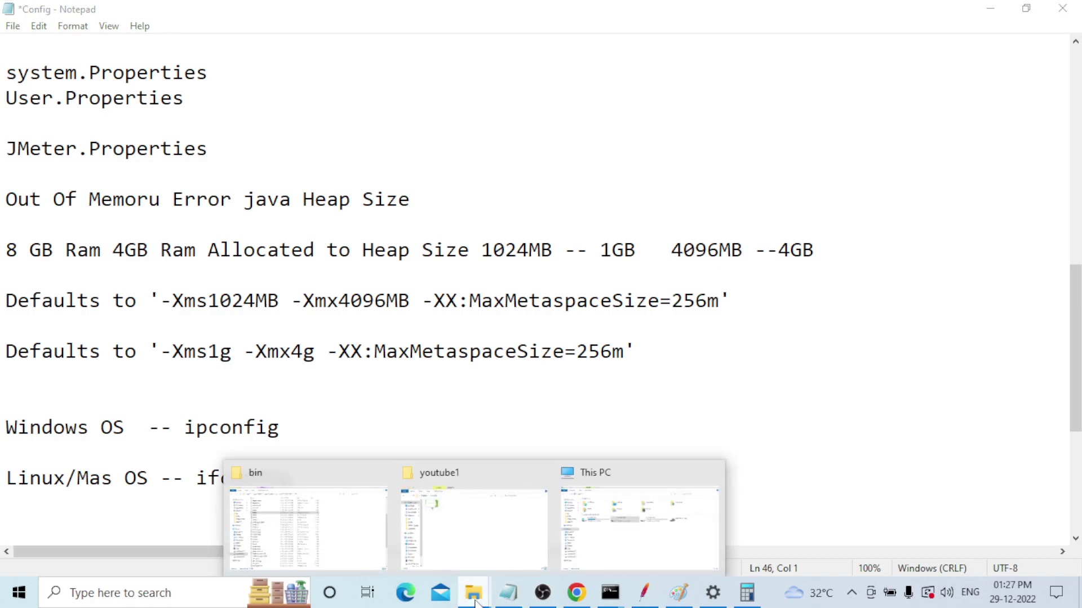
Step: Switch to Apache JMeter and save the WebTour_Script test plan
click(644, 593)
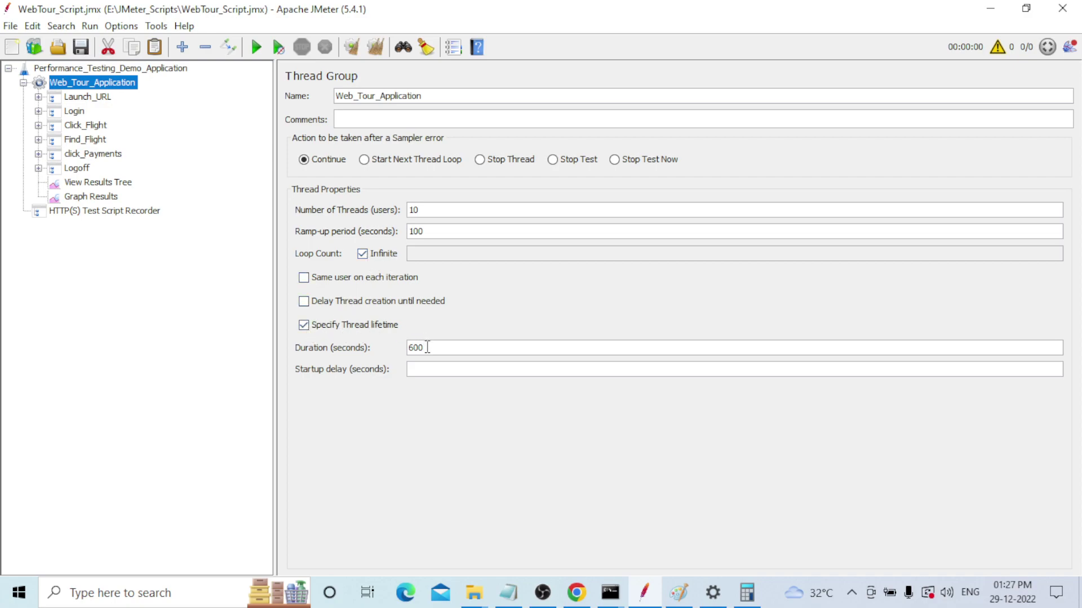
click(82, 47)
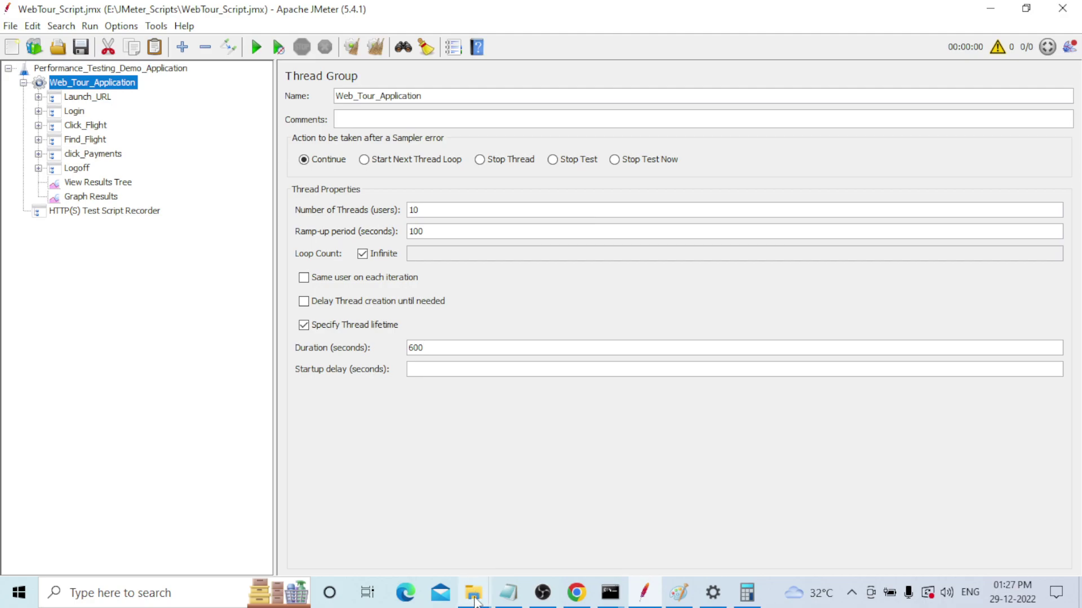
Step: Switch to File Explorer, open the JMeter_Scripts folder on Local Disk (E:), select its full path and locate WebTour_Script.jmx
mouse_move(475, 602)
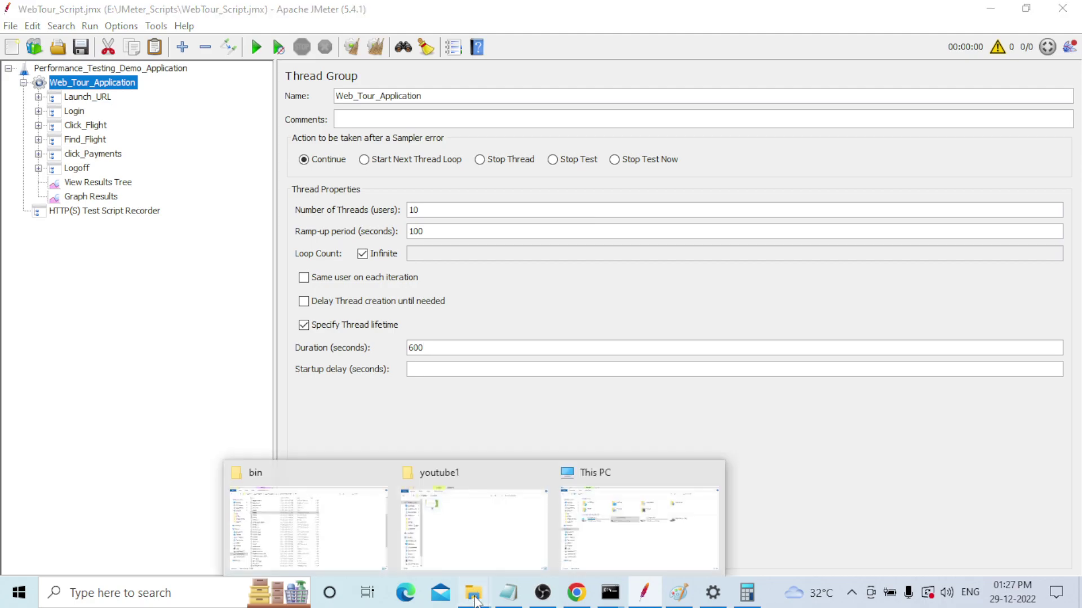
click(329, 530)
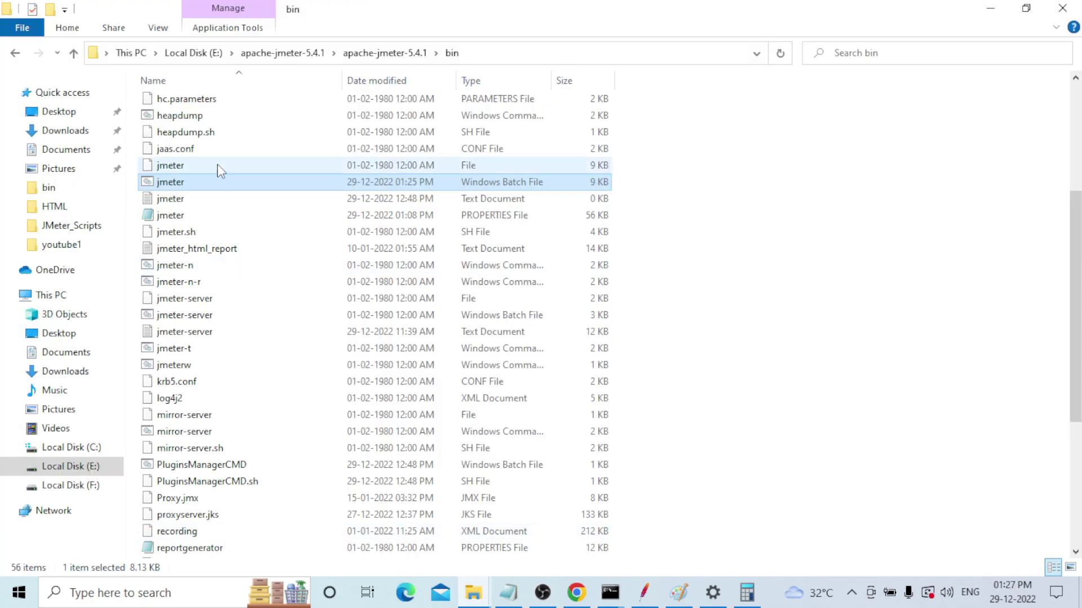
click(208, 54)
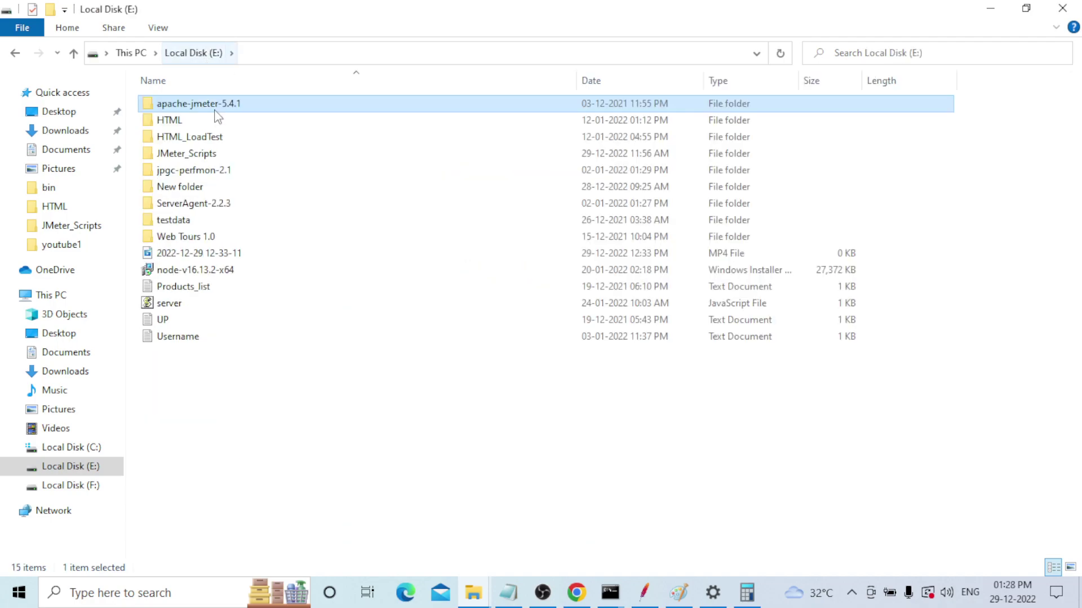
double_click(248, 160)
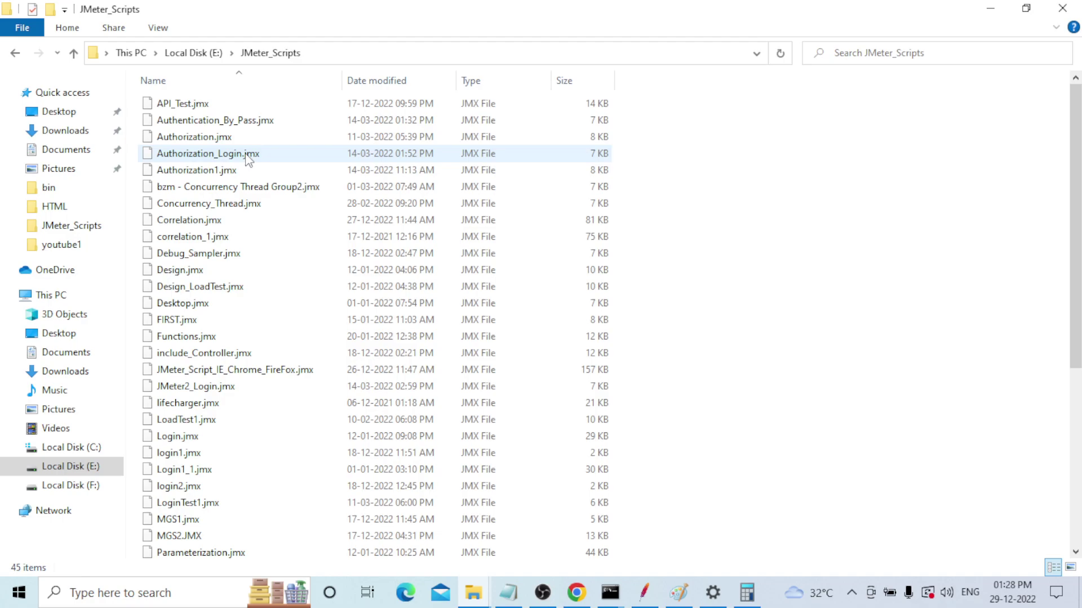
click(329, 53)
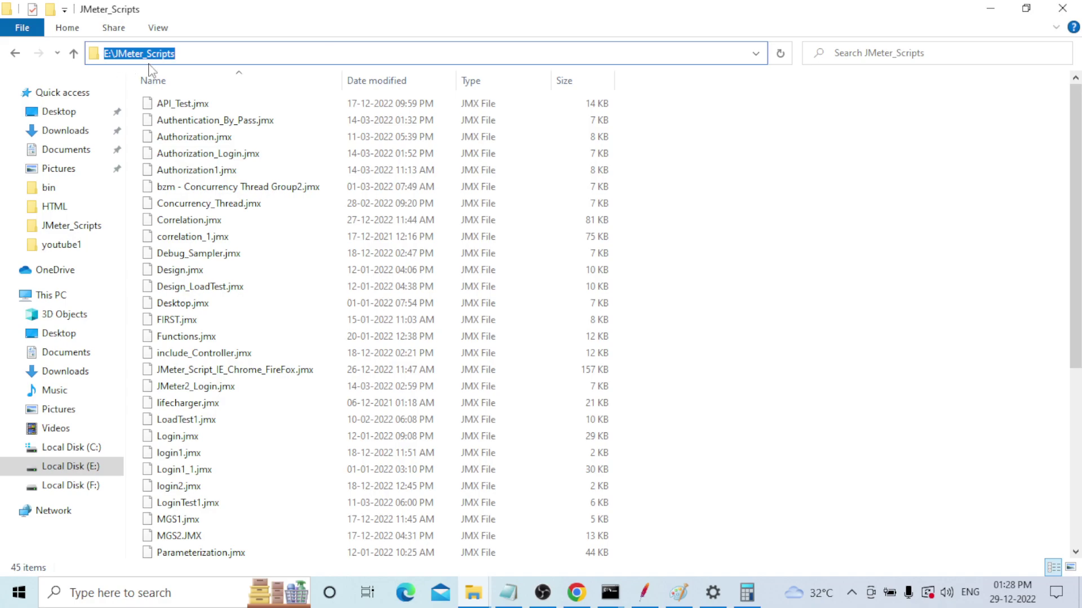
scroll(349, 345, down, 4)
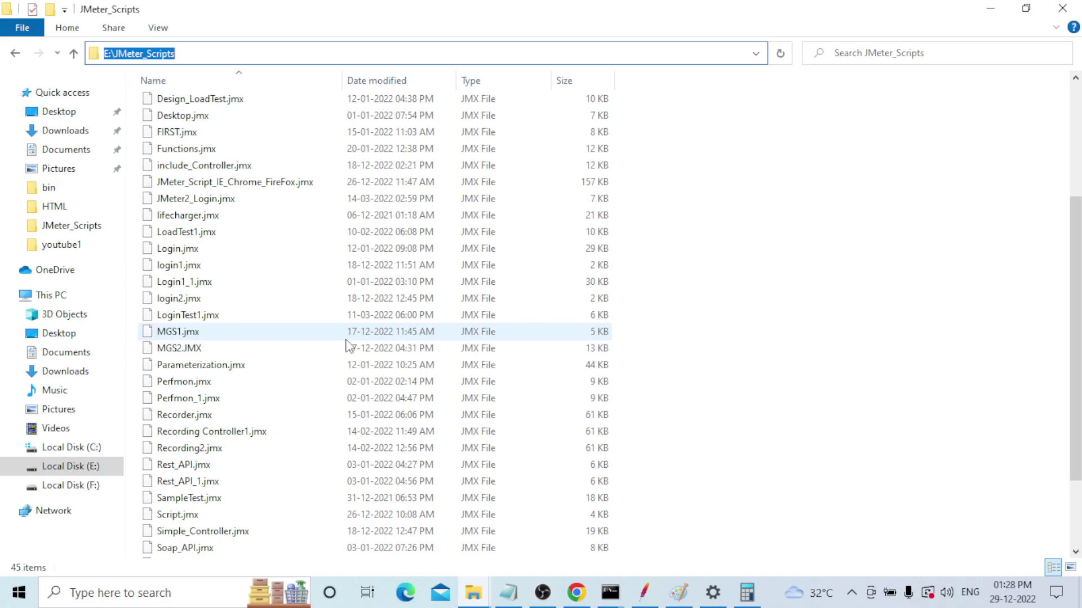
scroll(349, 345, down, 2)
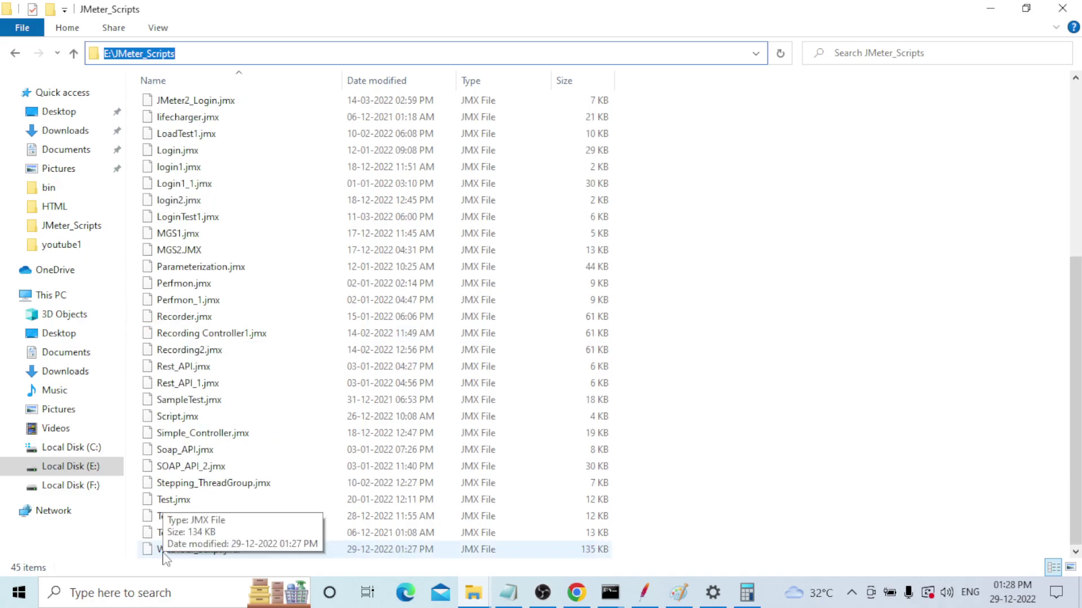
Step: Switch back to the Config notes and add the line "E:\JMeter_Scripts" one blank line below "E:\WebTour_Script.jmx"
click(516, 600)
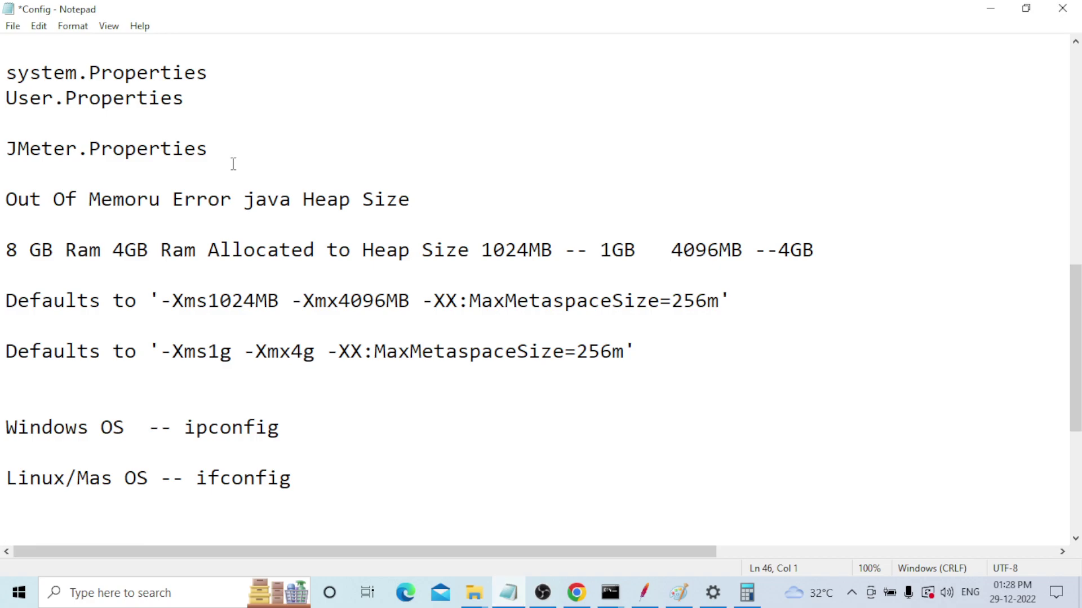
scroll(233, 164, down, 4)
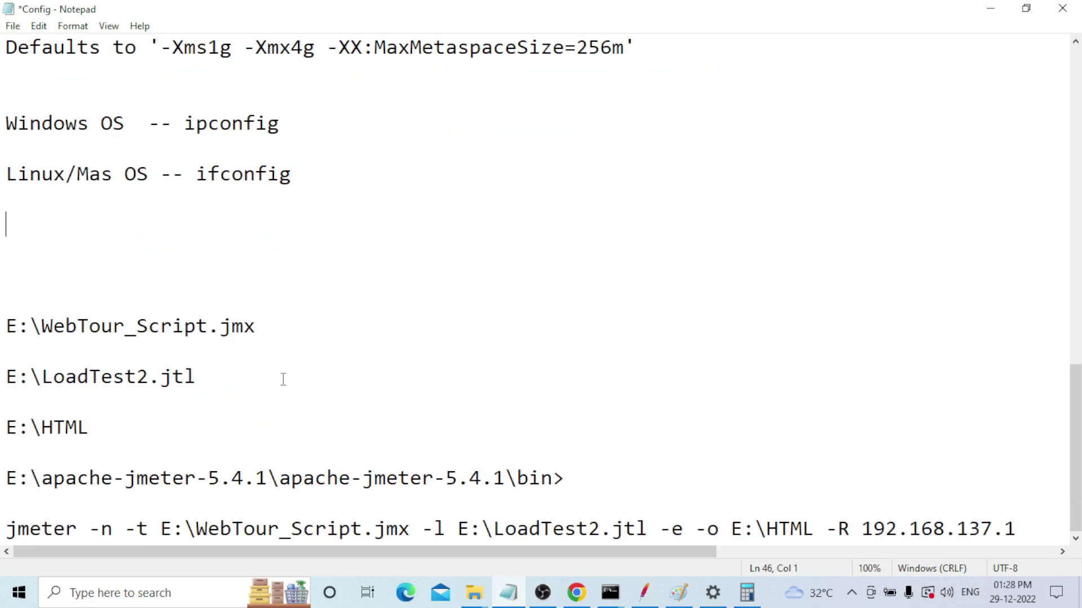
click(35, 327)
drag(262, 327, 3, 327)
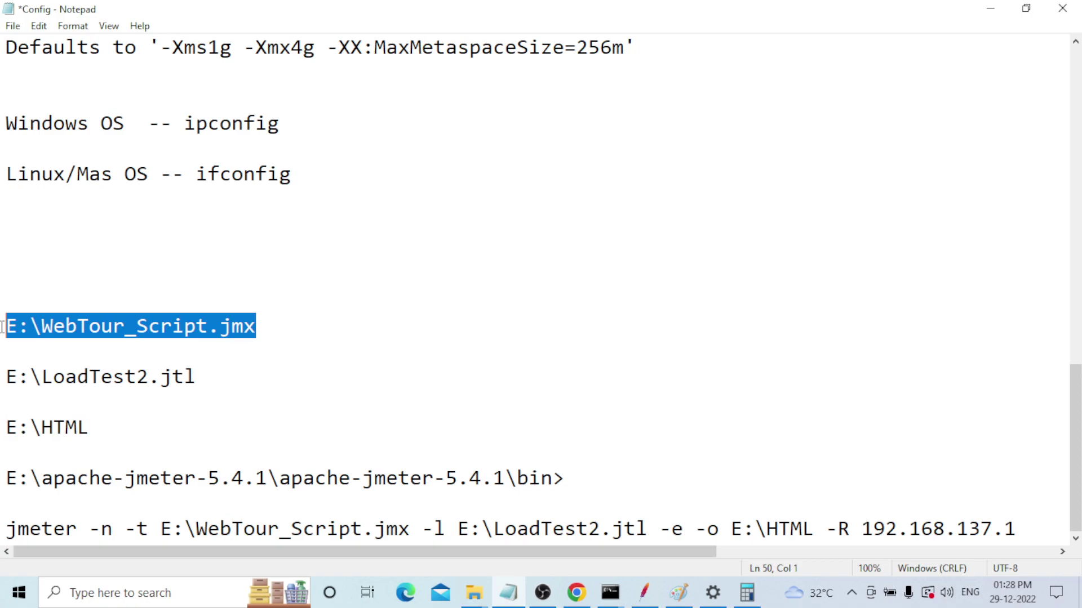
key(End)
key(Return)
key(Return)
text(E:\JMeter_Scripts)
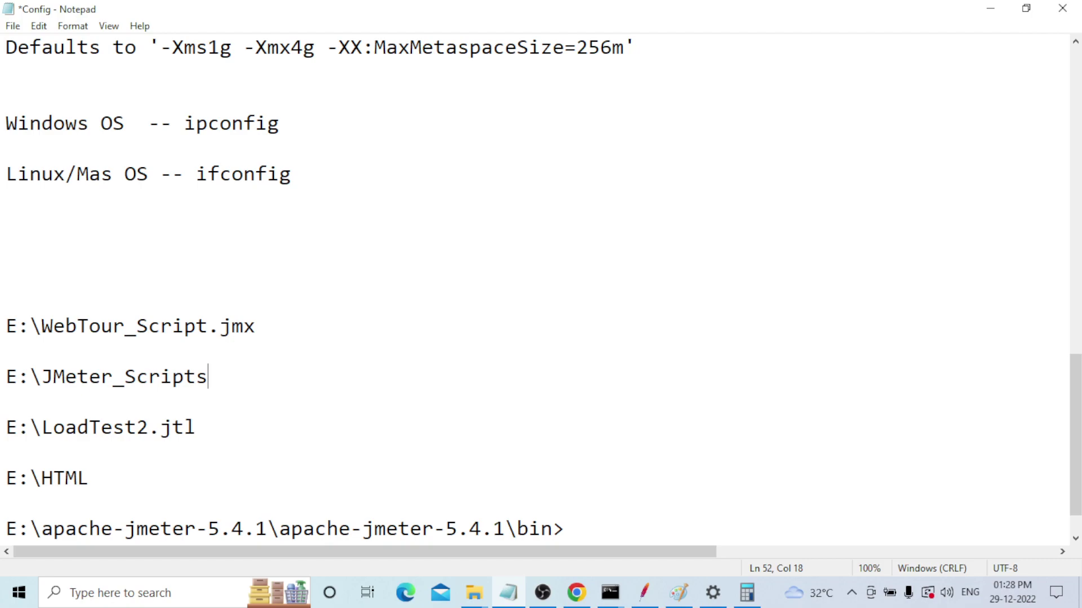
Step: Append "\WebTour_Script.jmx" to the "E:\JMeter_Scripts" line and delete the old "E:\WebTour_Script.jmx" text above it
drag(29, 327, 266, 325)
key(ctrl+c)
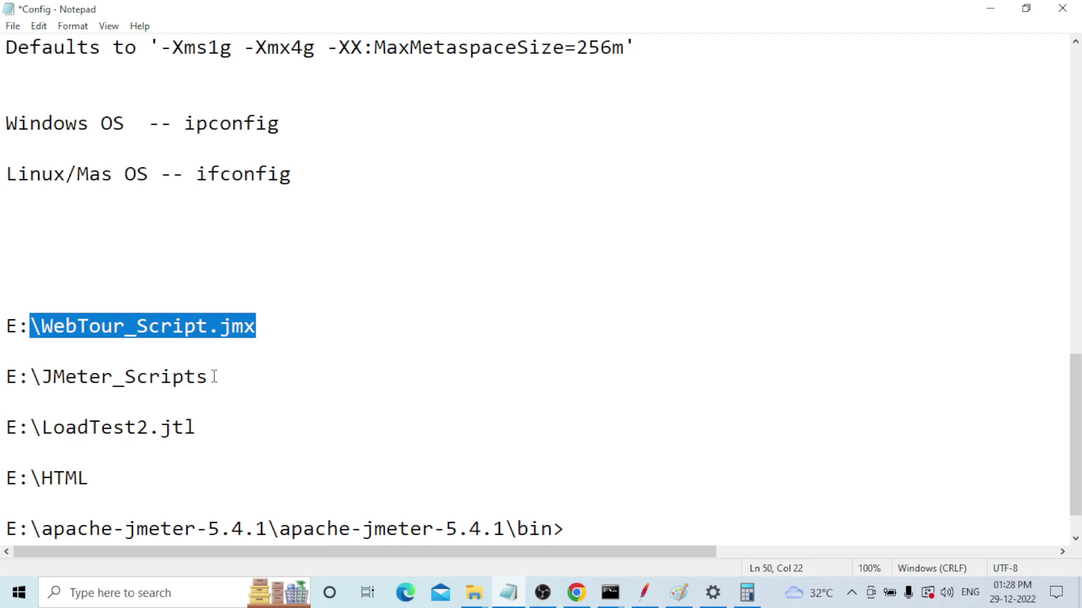
click(212, 374)
key(ctrl+v)
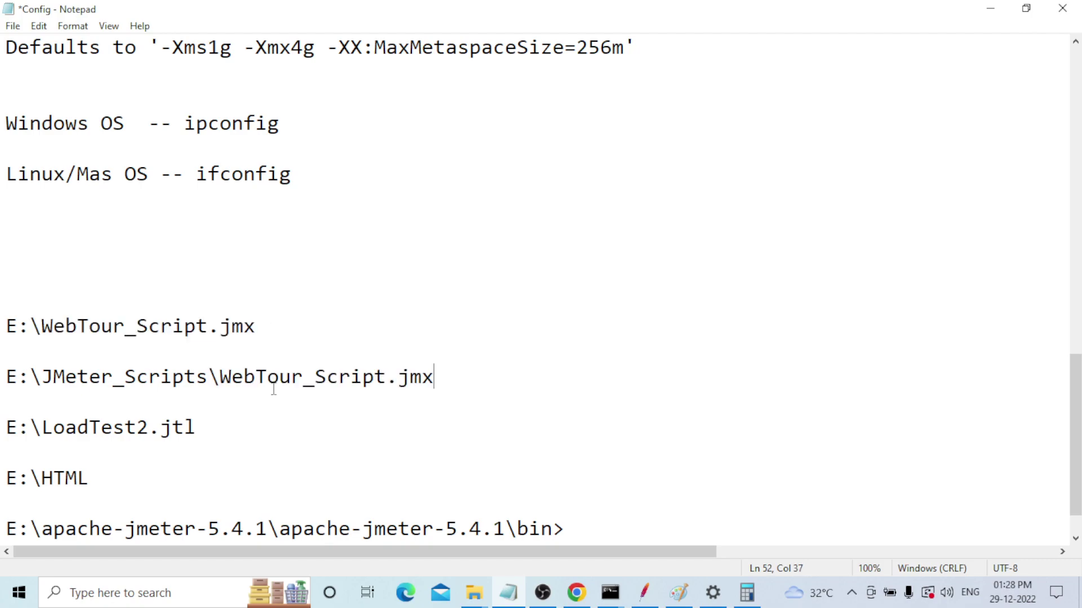
scroll(274, 389, down, 1)
drag(7, 276, 256, 276)
key(Delete)
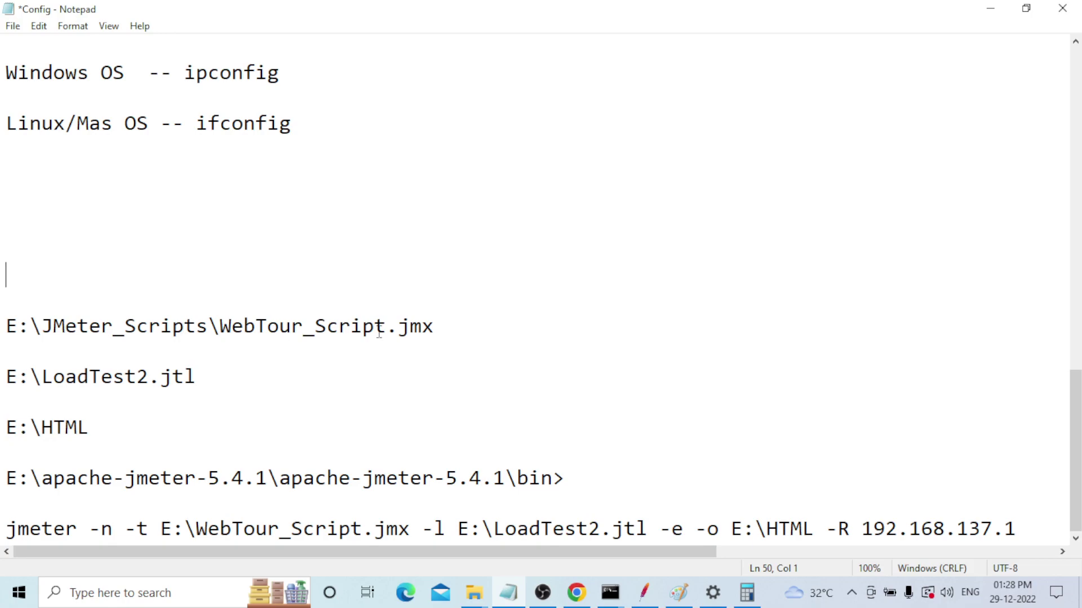
Step: Look at the Web Tours server console and the root folder of Local Disk (E:), and return to the Config notes
click(617, 589)
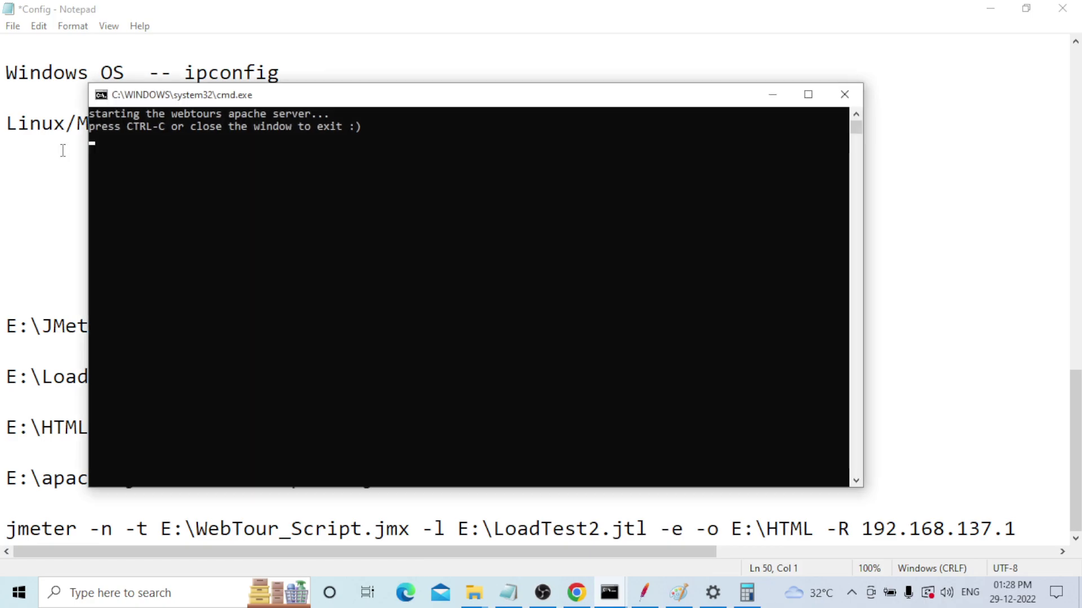
click(63, 150)
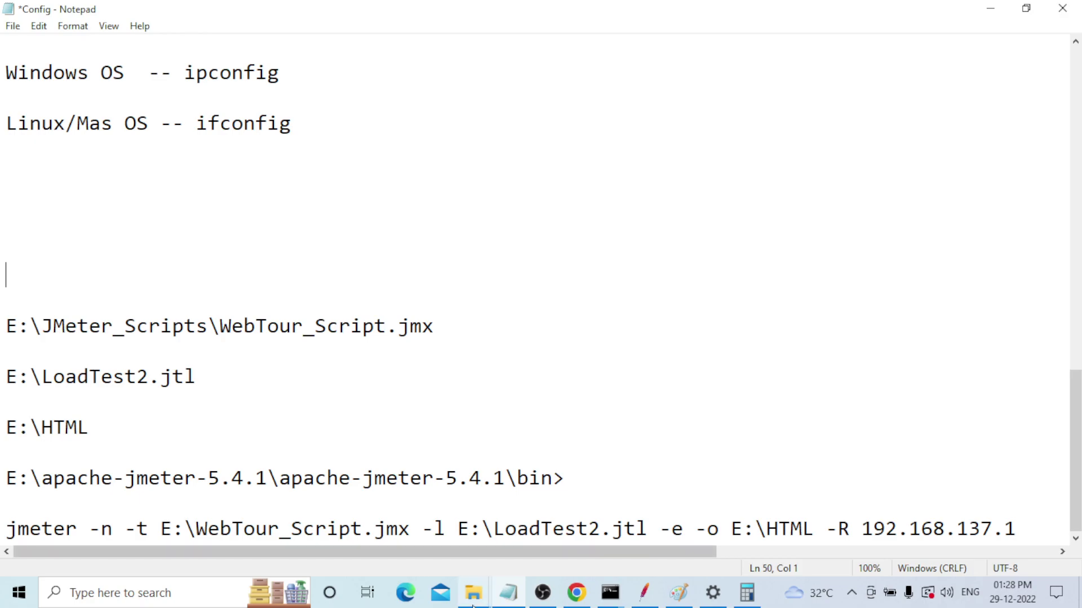
mouse_move(474, 592)
click(331, 551)
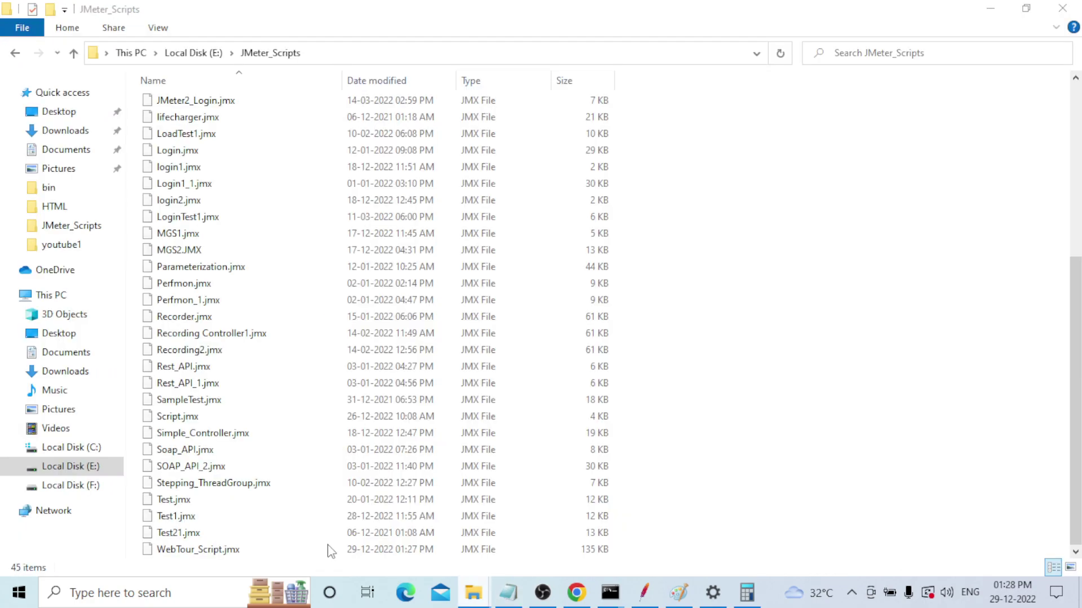
key(alt+Up)
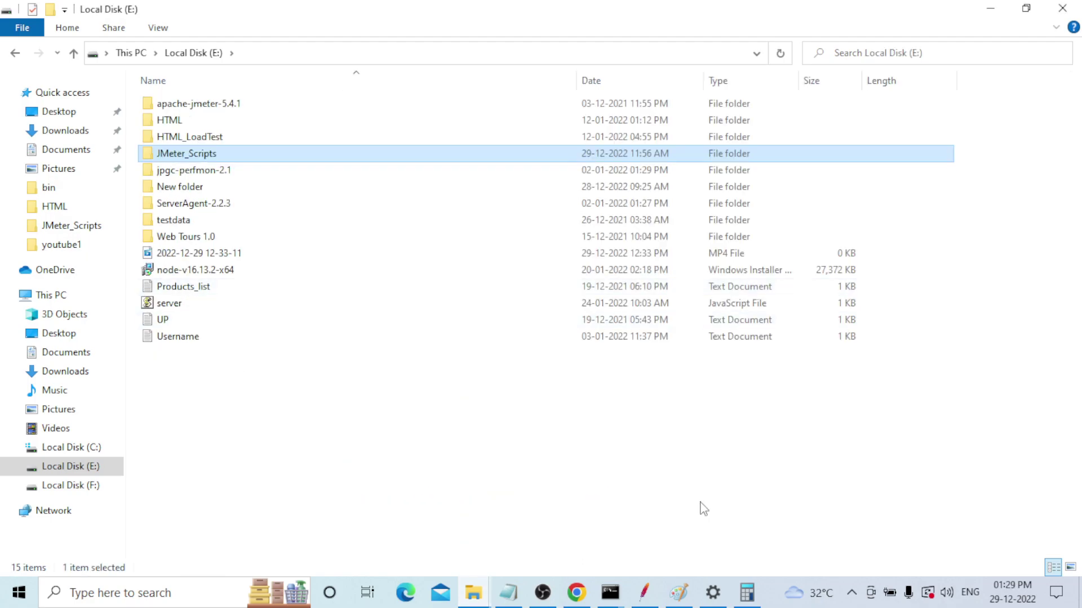
click(514, 599)
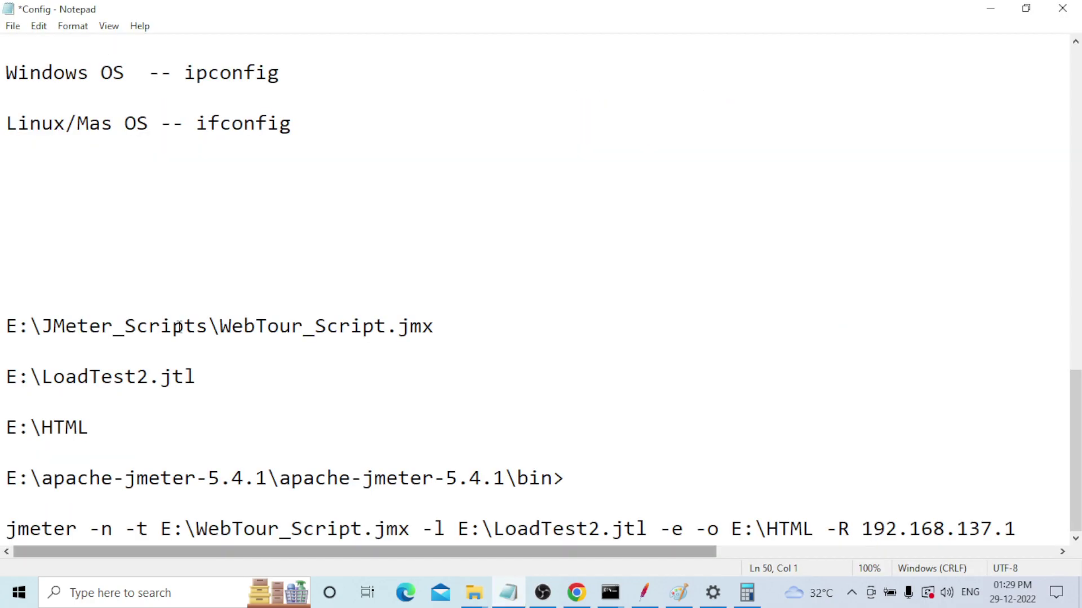
Step: Rename the results file in the "E:\LoadTest2.jtl" line to "Remote_LoadTesting.jtl"
click(149, 376)
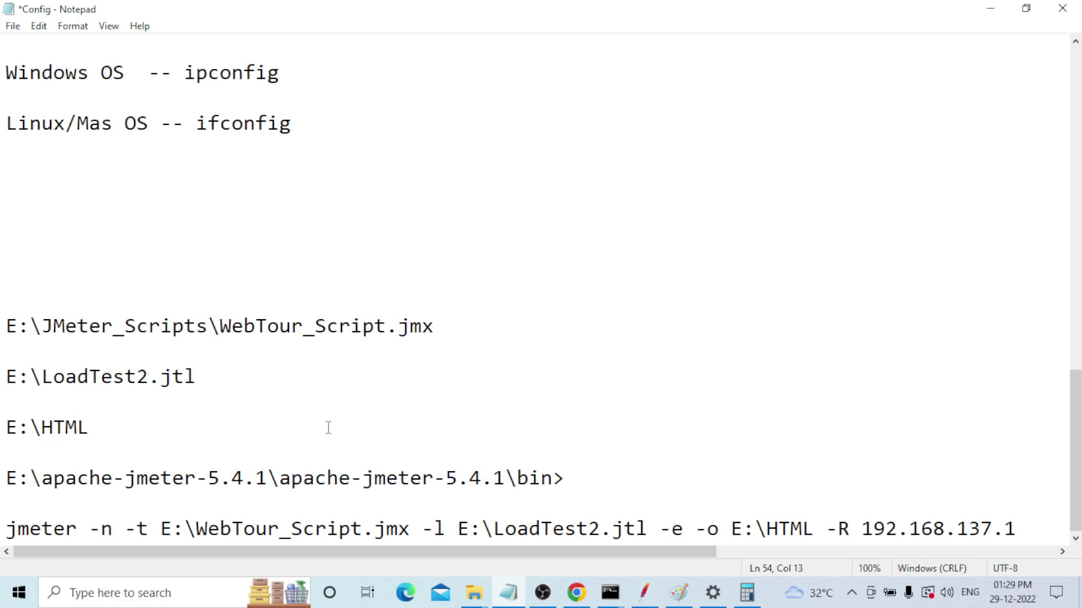
key(BackSpace)
key(BackSpace)
key(BackSpace)
key(BackSpace)
key(BackSpace)
key(BackSpace)
key(BackSpace)
key(BackSpace)
key(BackSpace)
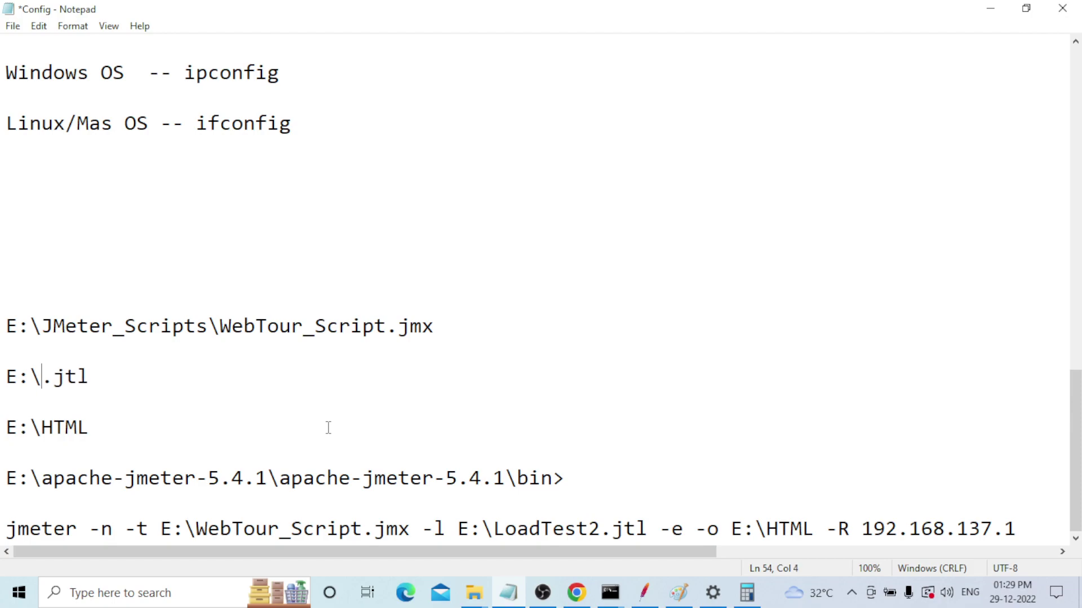
text(Re)
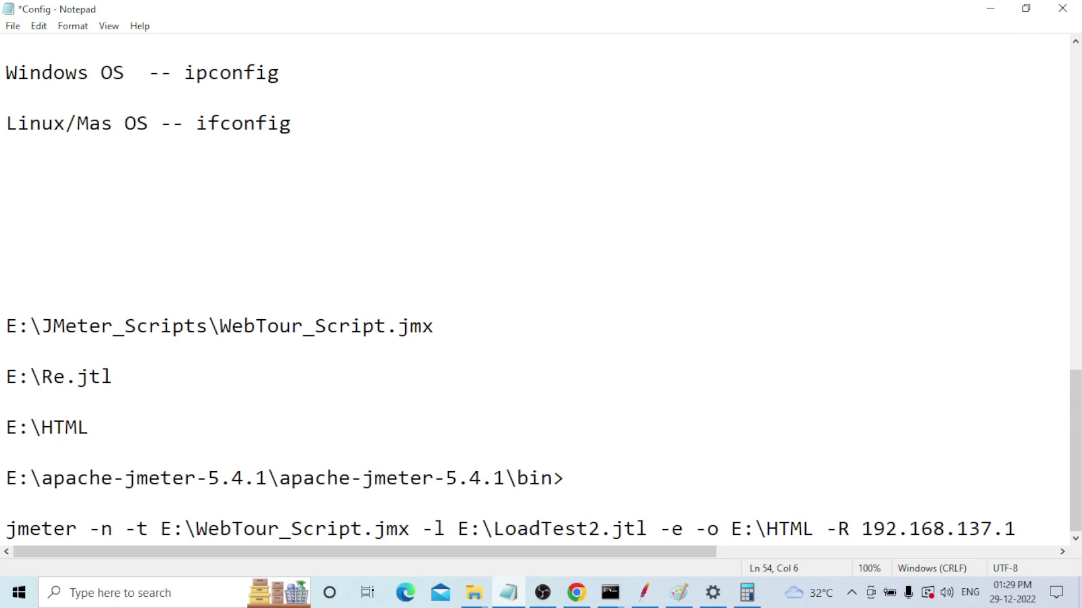
text(mote_Load)
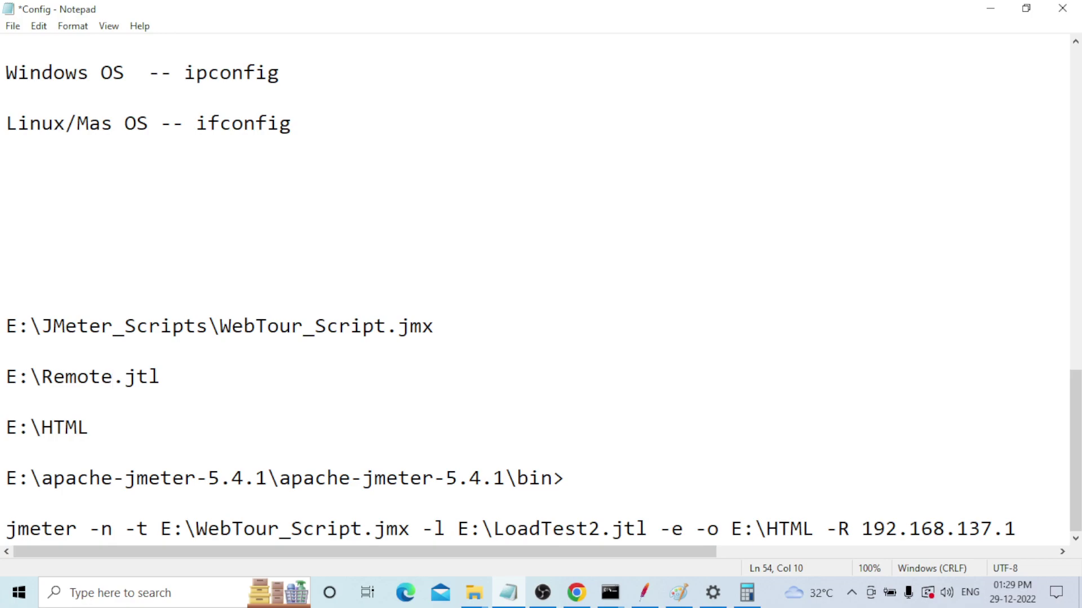
text(Testing)
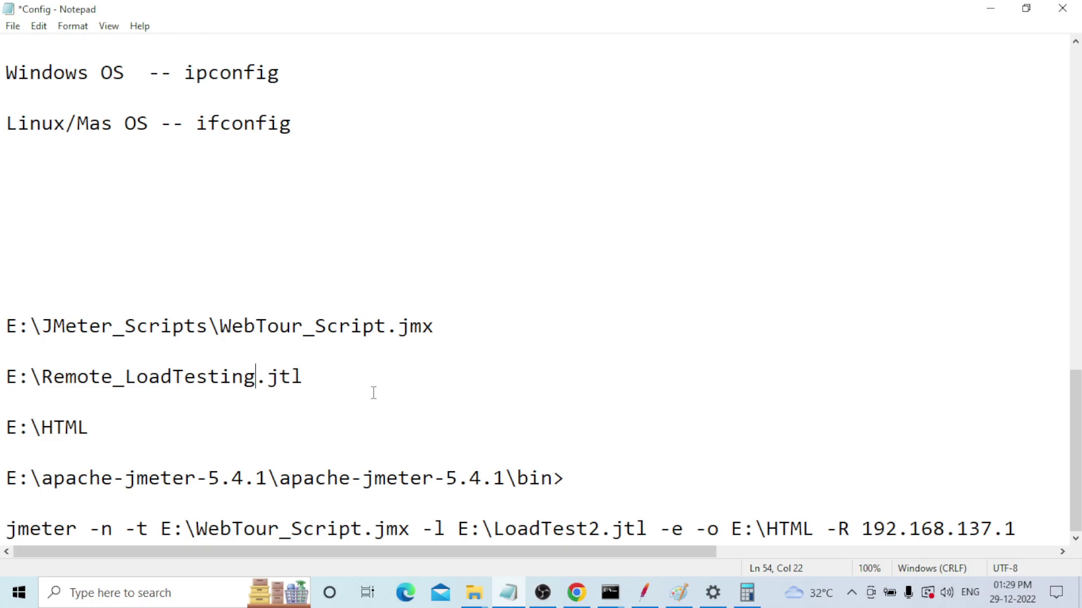
Step: Inspect the contents of the HTML folder on Local Disk (E:) in File Explorer and return to the Config notes
mouse_move(476, 597)
click(328, 548)
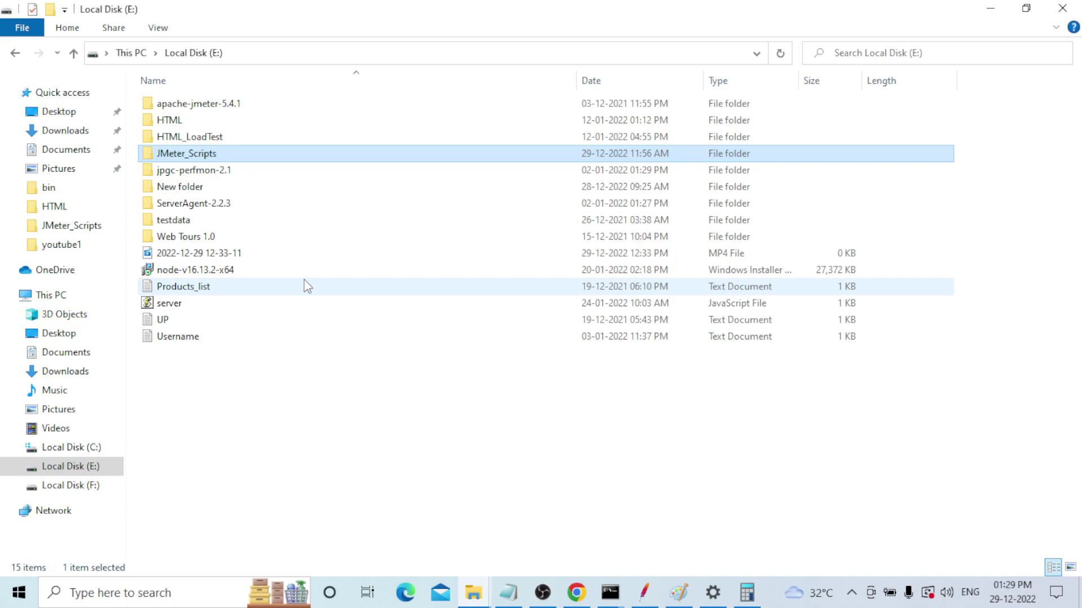
click(202, 124)
double_click(202, 124)
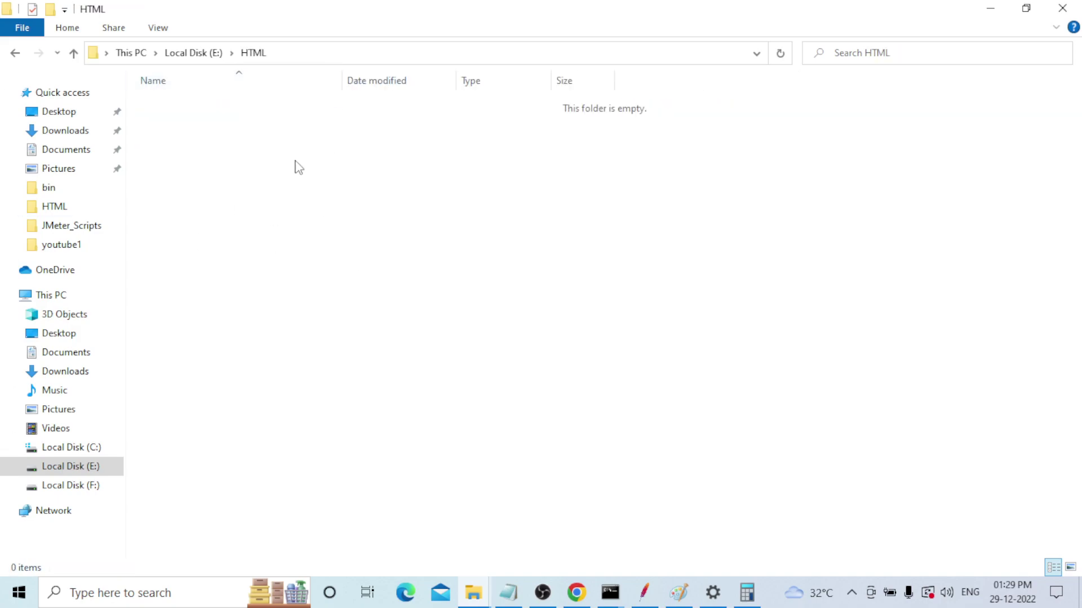
click(192, 53)
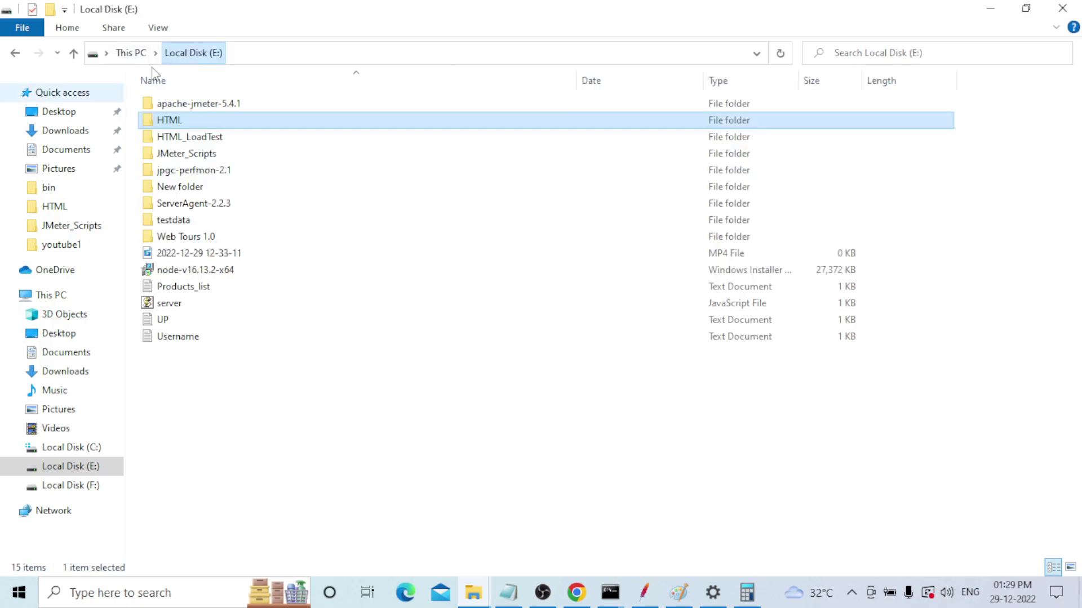
click(473, 592)
click(513, 599)
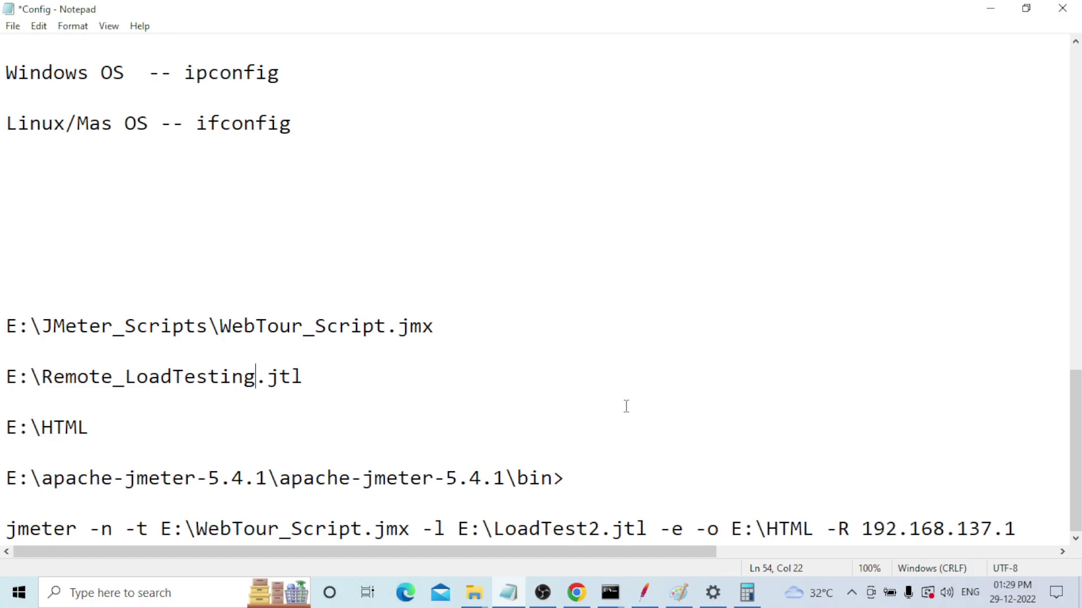
Step: Glance at the JMeter thread group, switch to File Explorer and open the bin folder inside apache-jmeter-5.4.1 on Local Disk (E:)
mouse_move(650, 601)
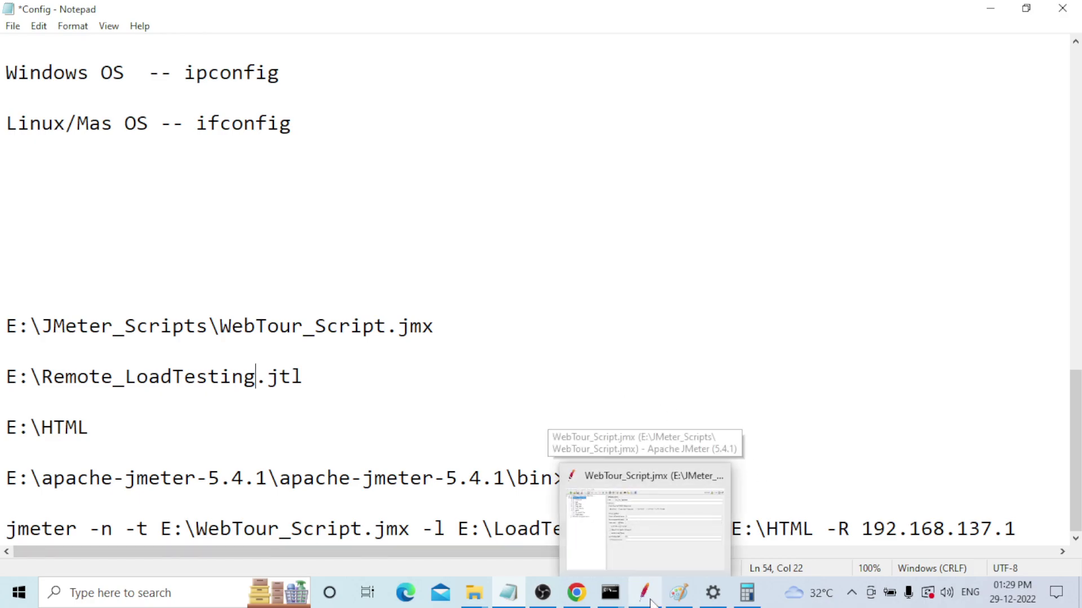
click(647, 534)
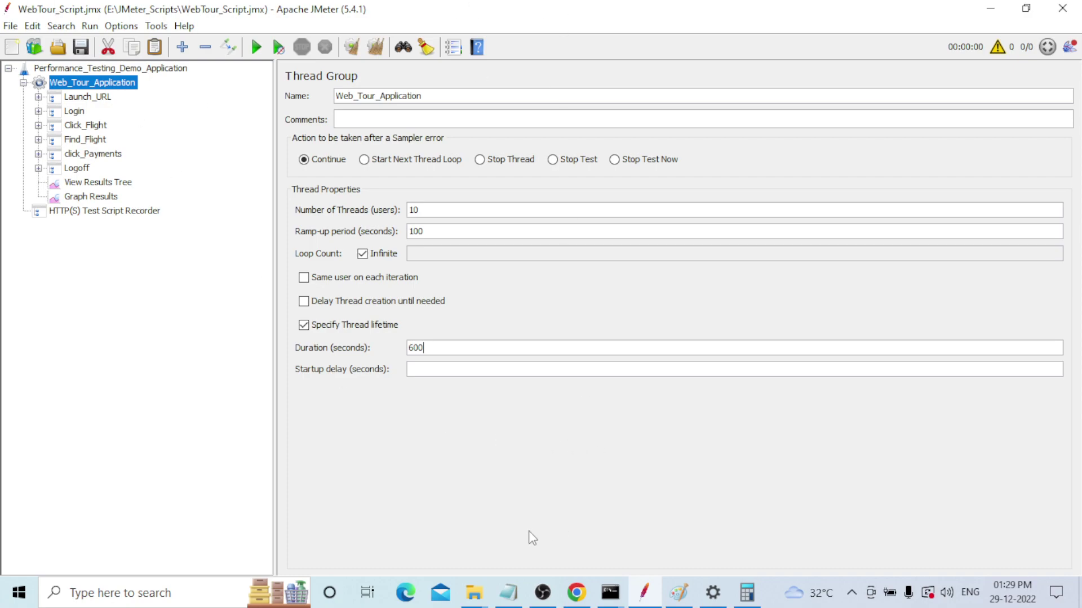
click(469, 601)
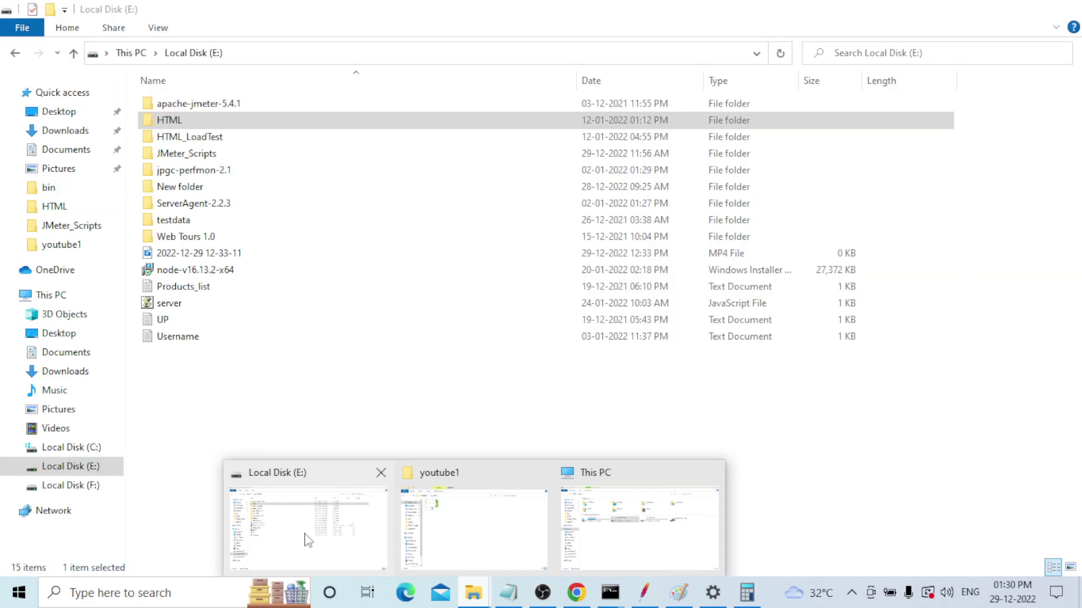
click(309, 541)
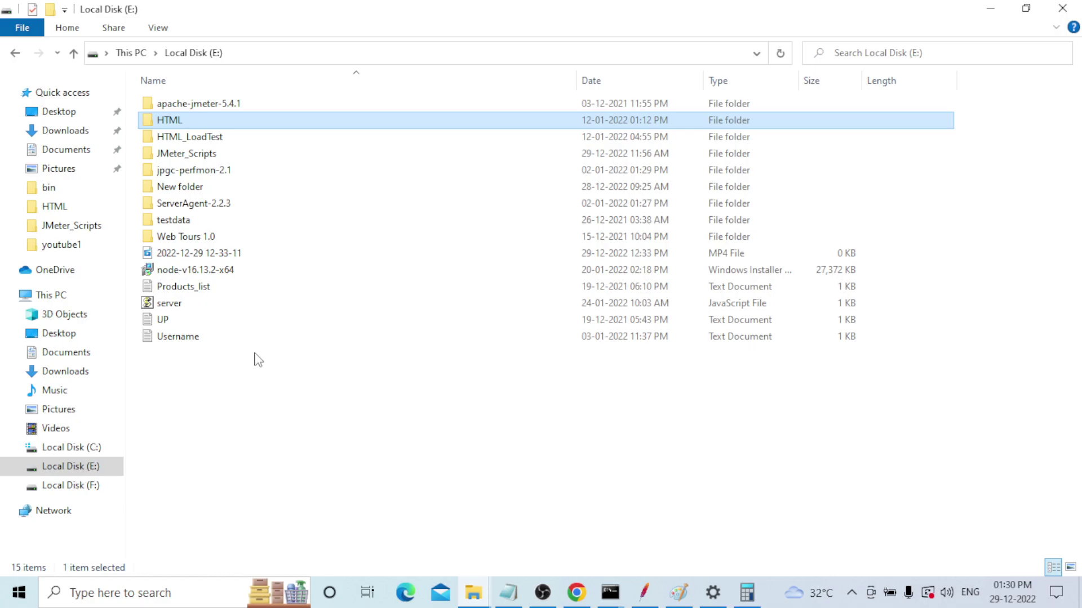
double_click(263, 104)
double_click(262, 104)
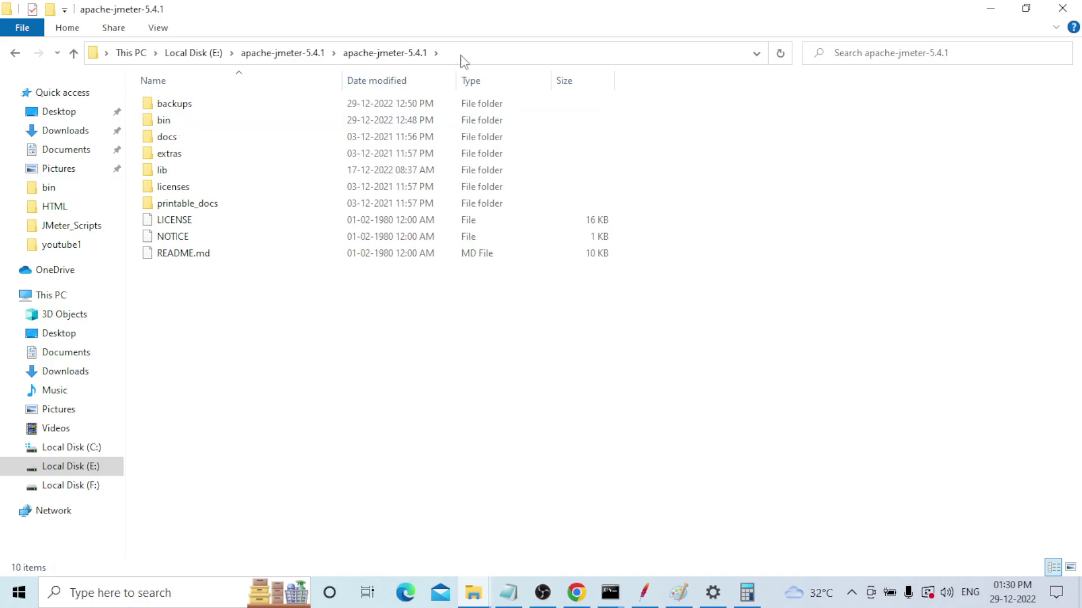
click(192, 123)
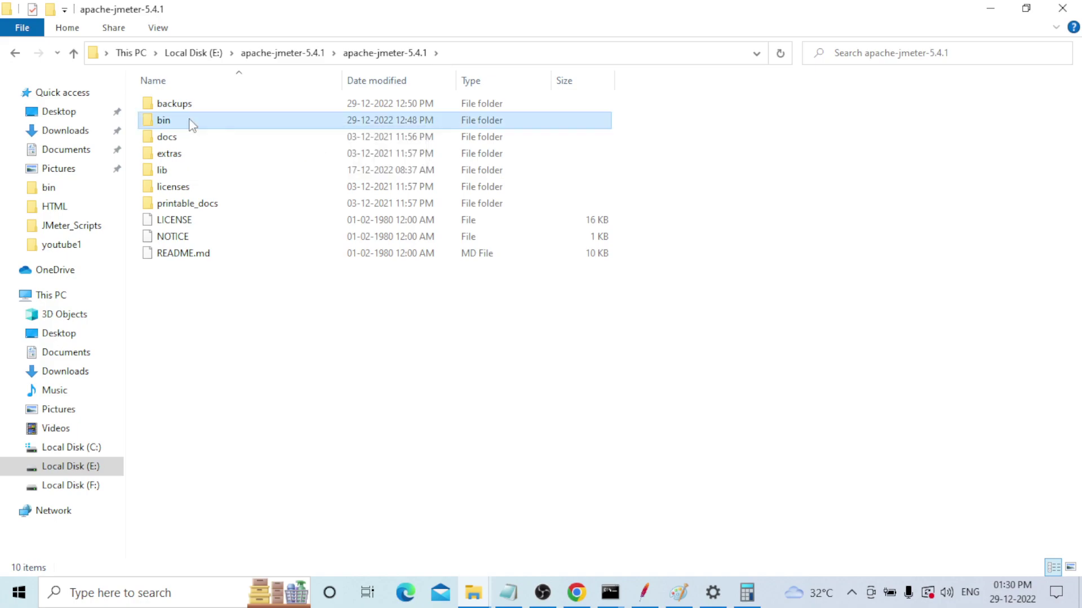
double_click(191, 121)
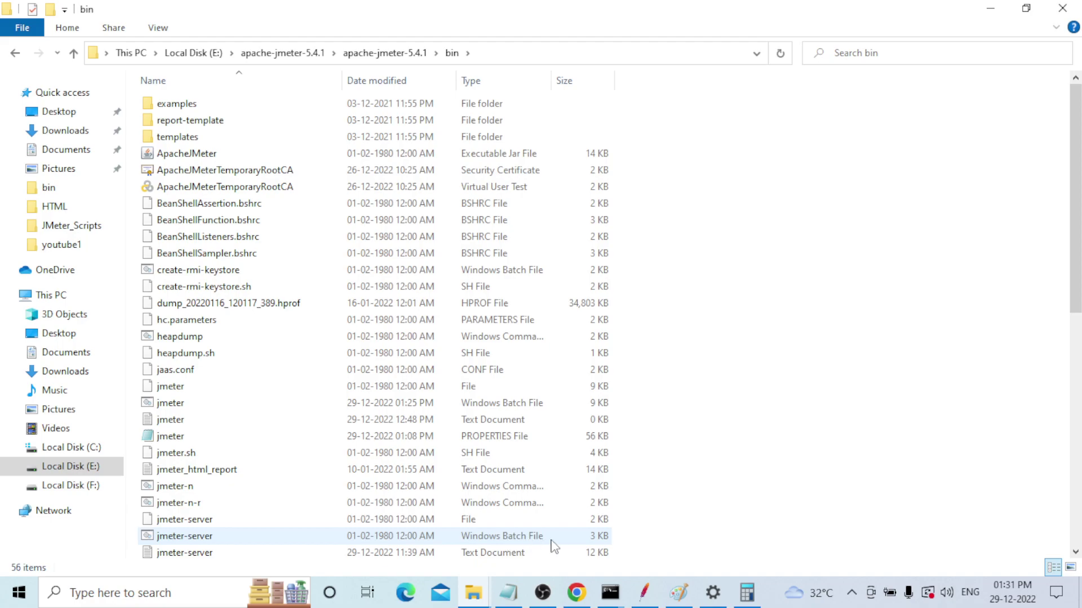
Step: Run the jmeter-server Windows batch file from the bin folder and shift its console window slightly aside
click(223, 543)
double_click(222, 544)
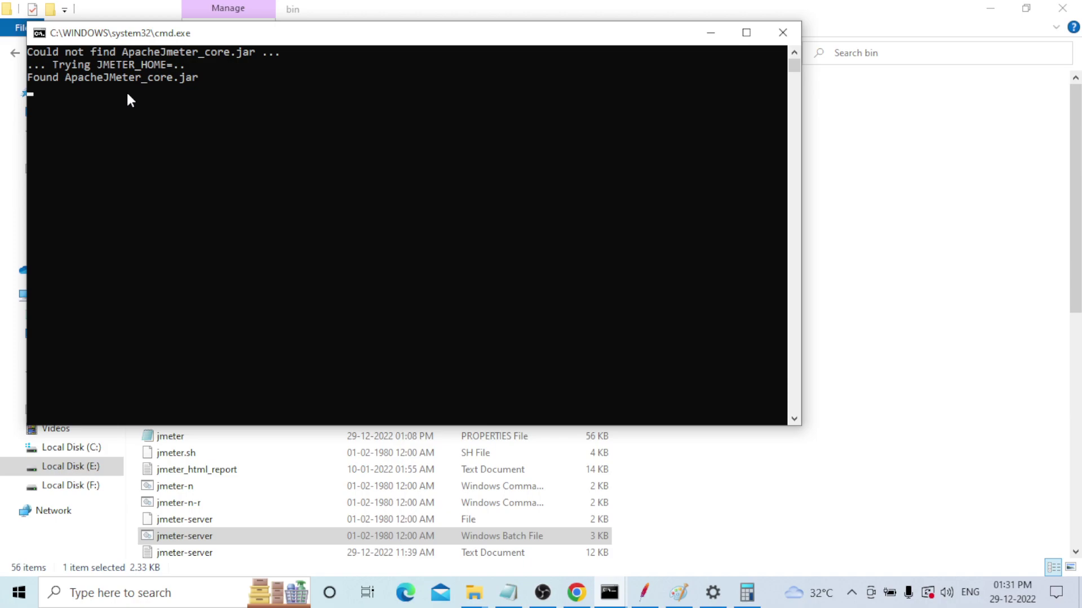
drag(319, 29, 376, 30)
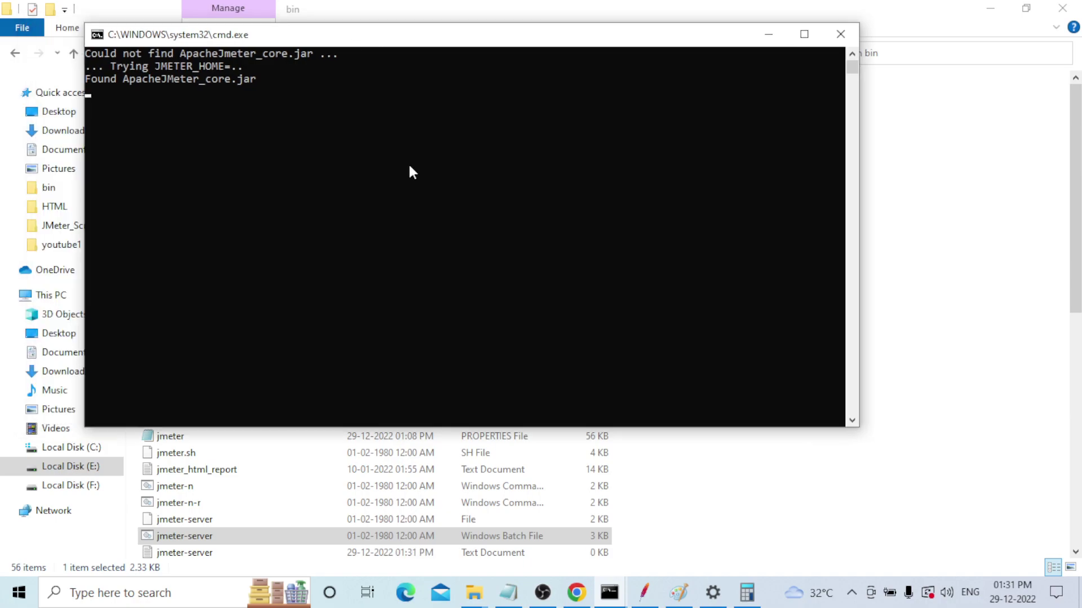